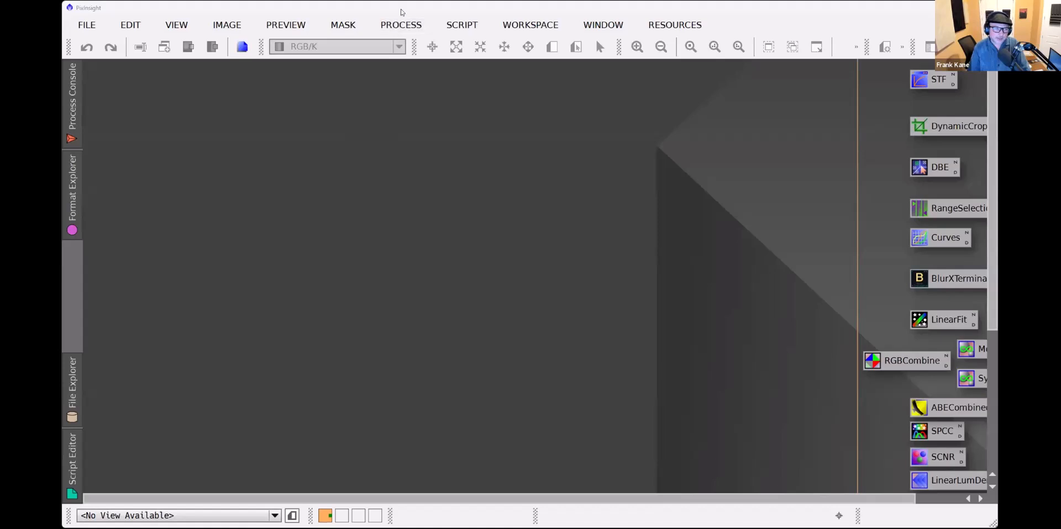
Open the Session 3 Ha master flat from the Pelican2024 master folder
click(403, 9)
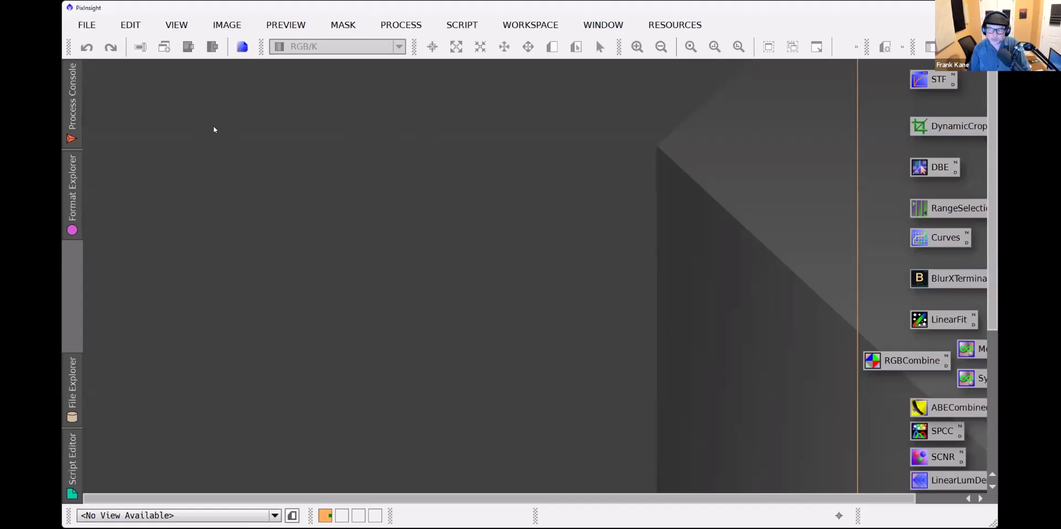
click(86, 26)
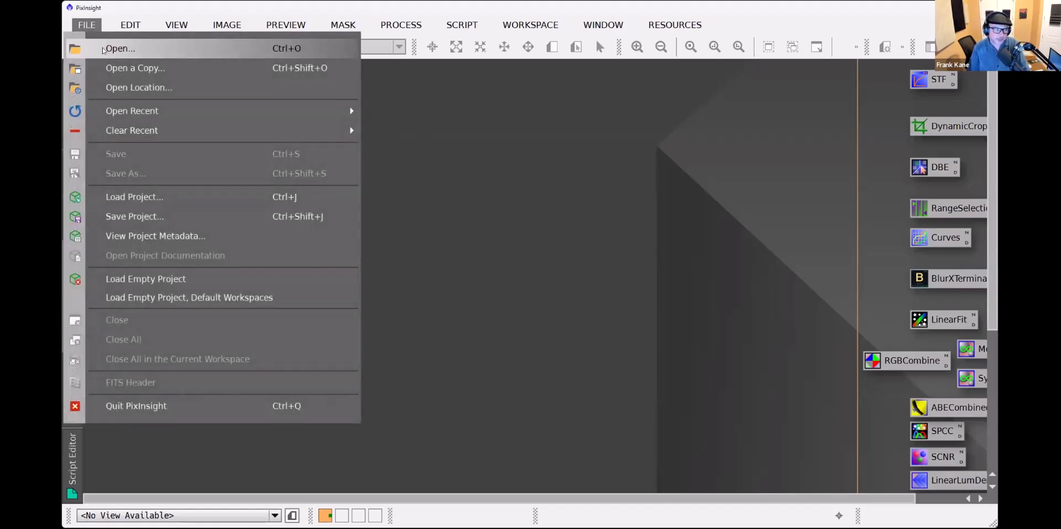
click(104, 50)
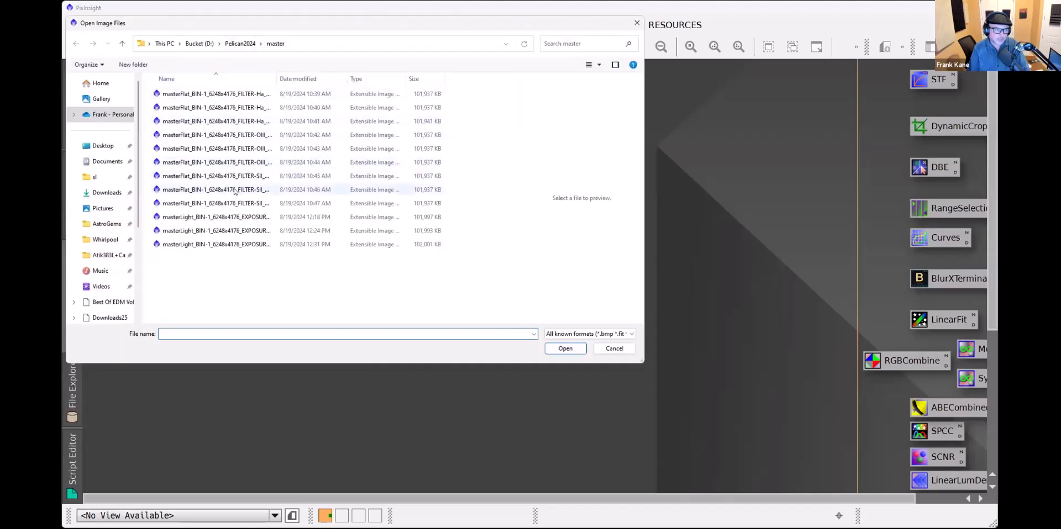
click(248, 122)
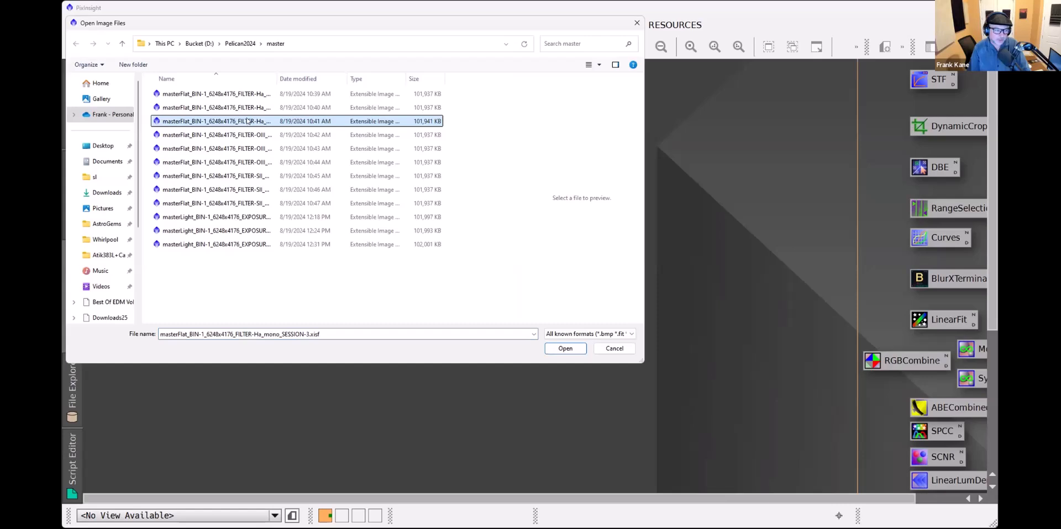
key(Return)
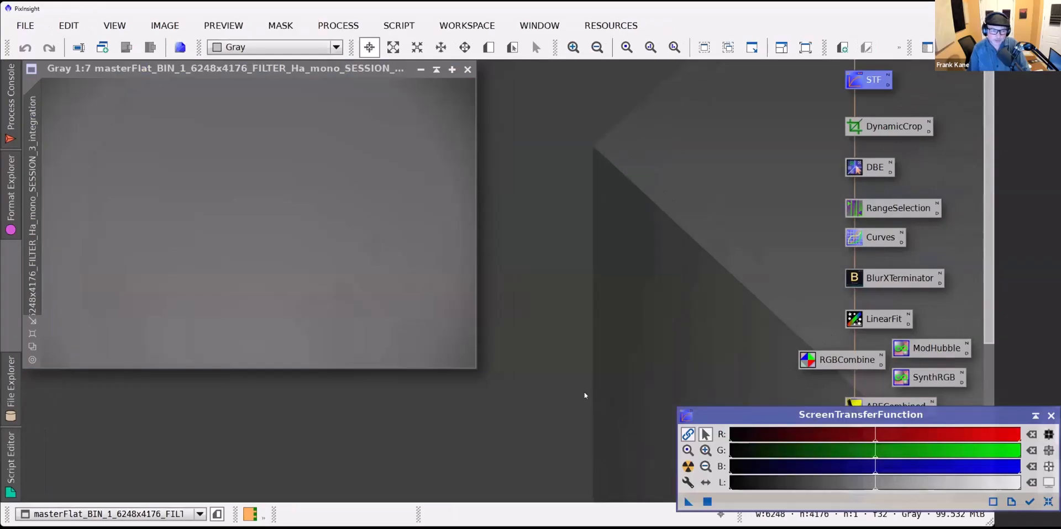
Auto-stretch the display of the Ha master flat with ScreenTransferFunction, then close the image
drag(748, 413, 585, 396)
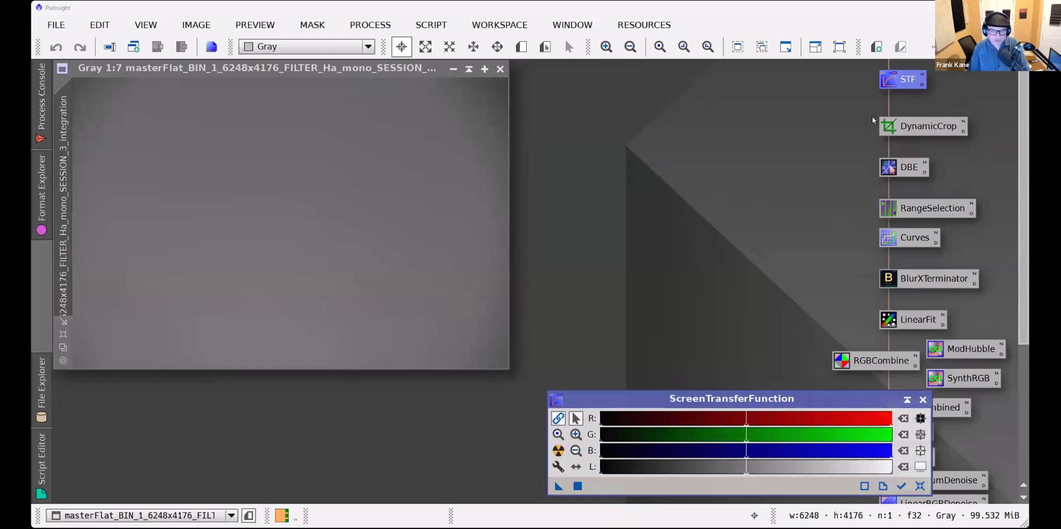
click(371, 25)
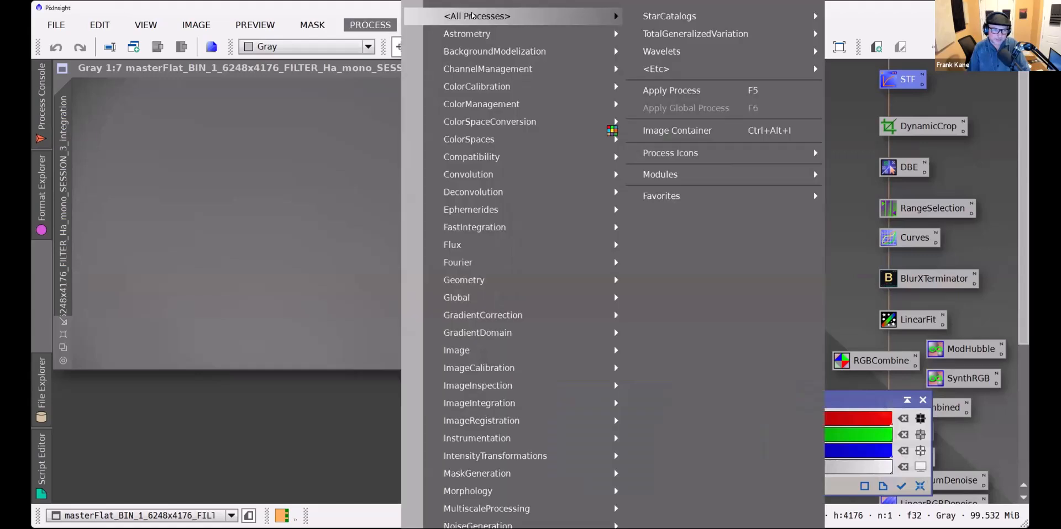
mouse_move(473, 15)
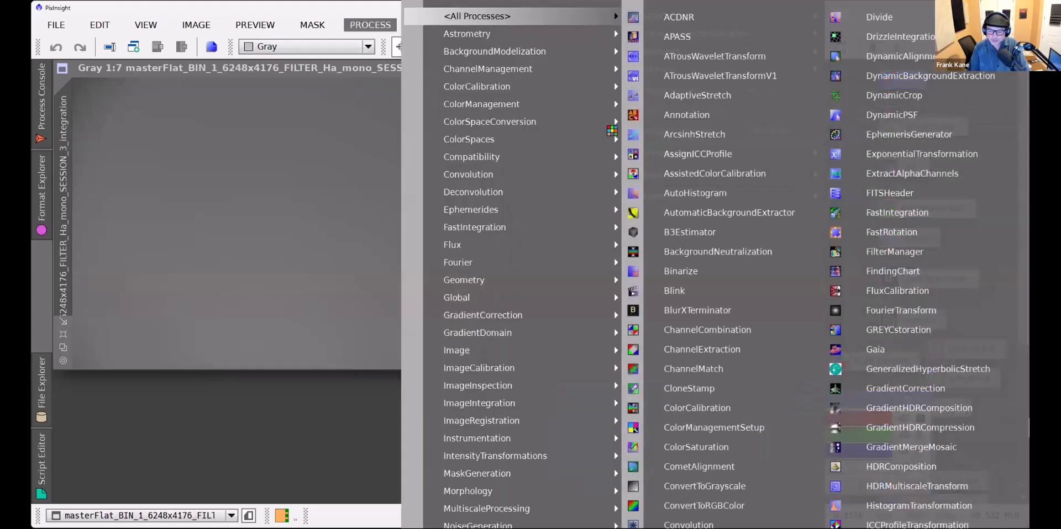
click(326, 427)
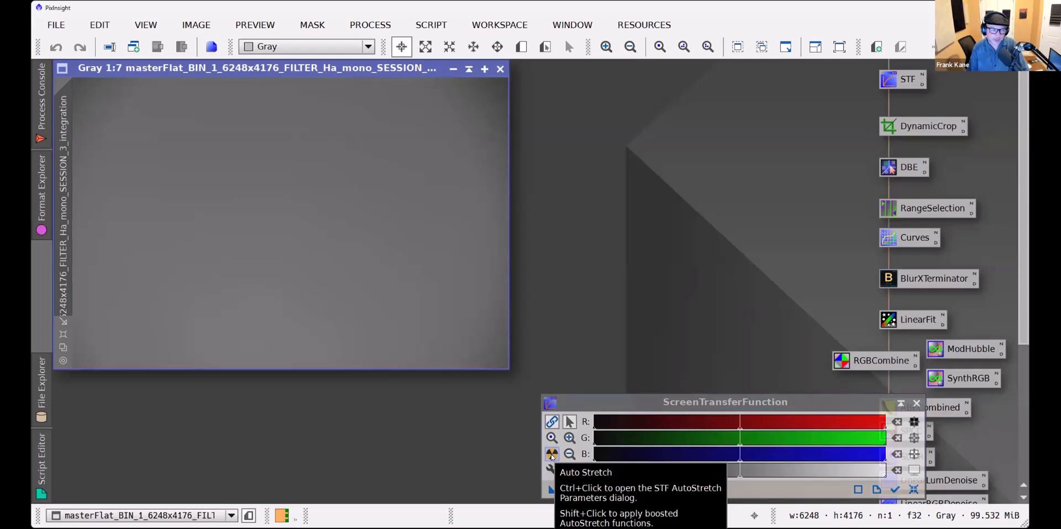
click(553, 454)
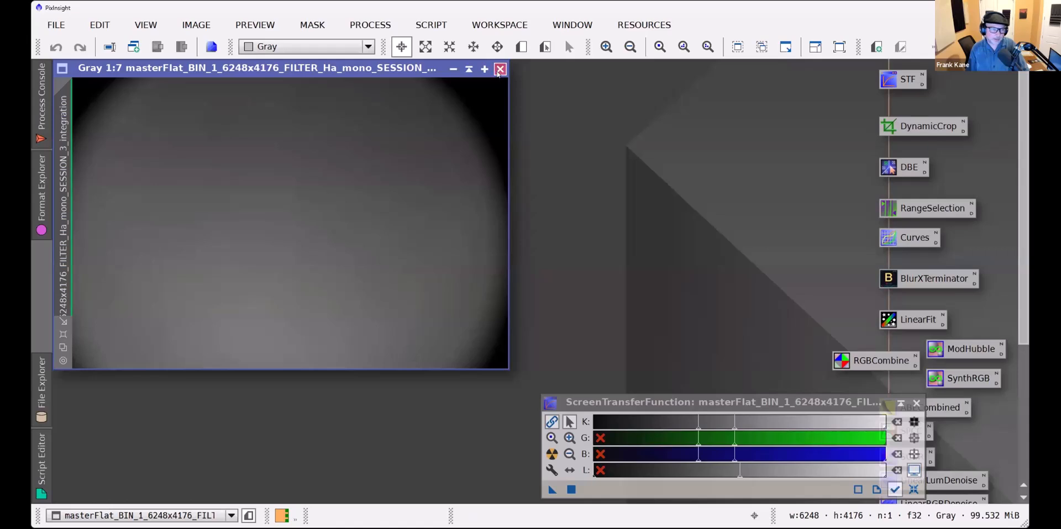
click(117, 50)
Start opening another image and browse to the Imaging folder in Dropbox
click(65, 27)
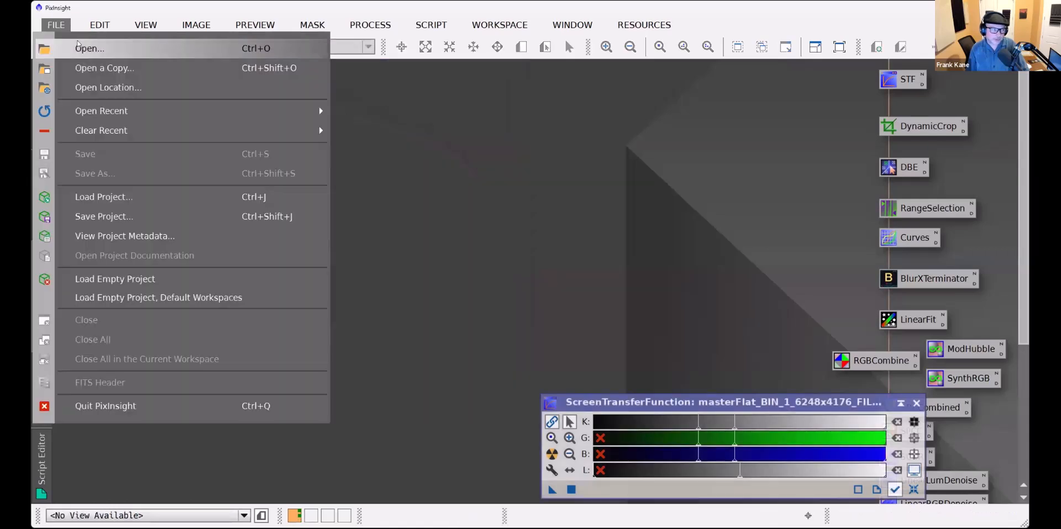
click(83, 49)
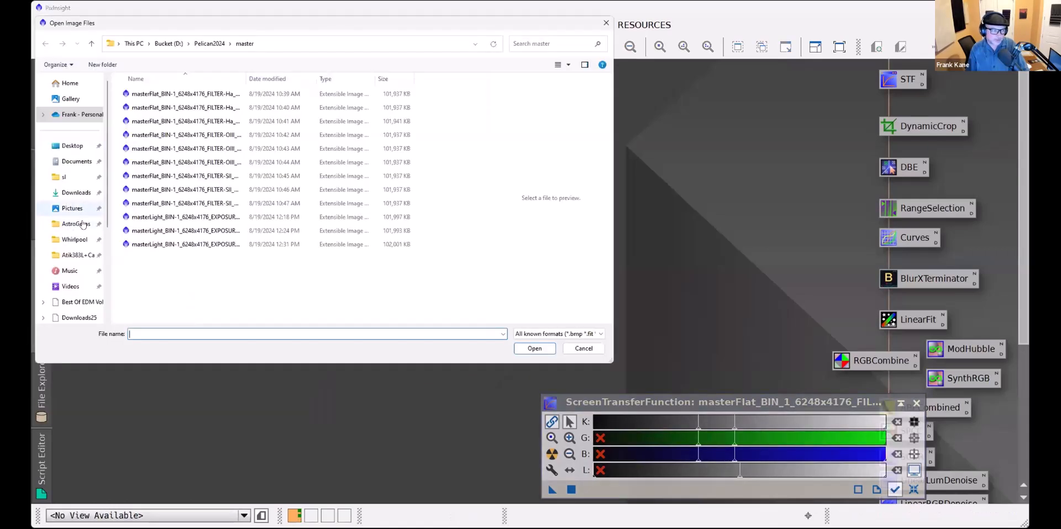
click(81, 236)
scroll(193, 227, down, 10)
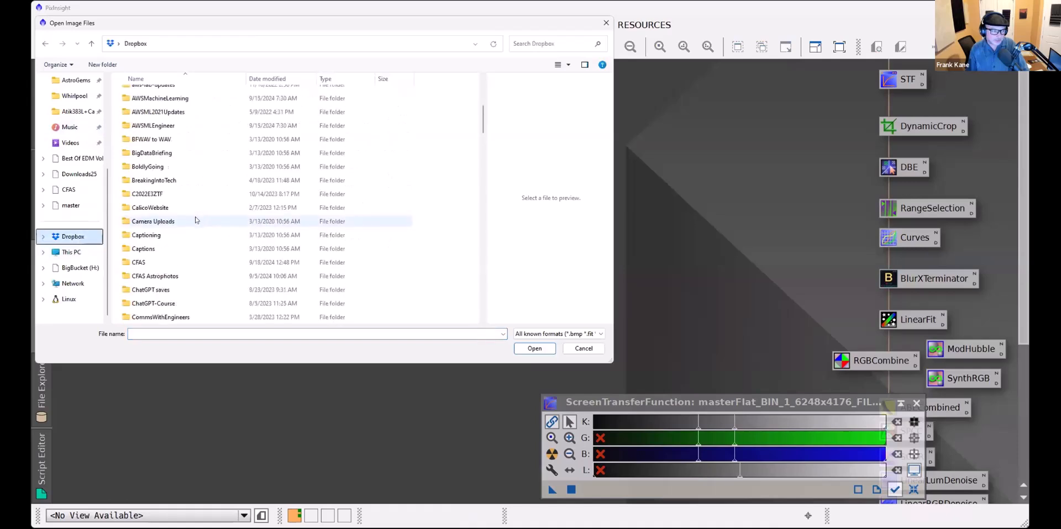
scroll(193, 233, down, 3)
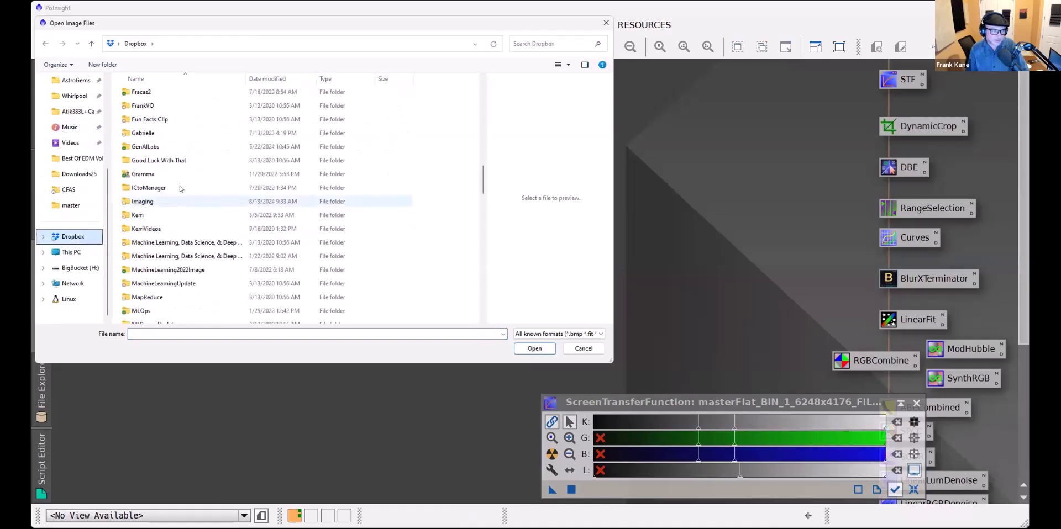
double_click(161, 201)
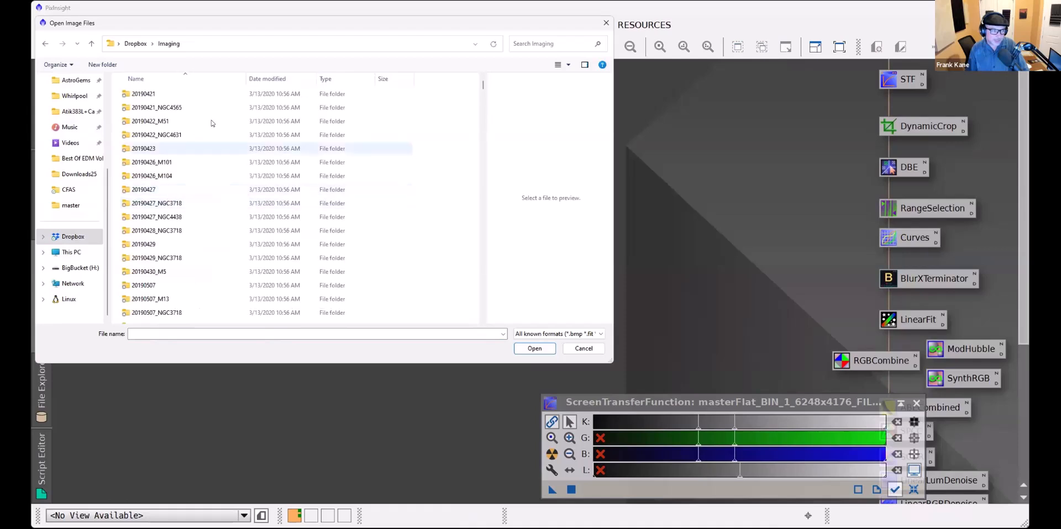
Open masterDark_BIN-1_EXPOSURE-300.00s.xisf from the Minus5 darks folder of ASI2600MMCalibration
scroll(221, 132, down, 15)
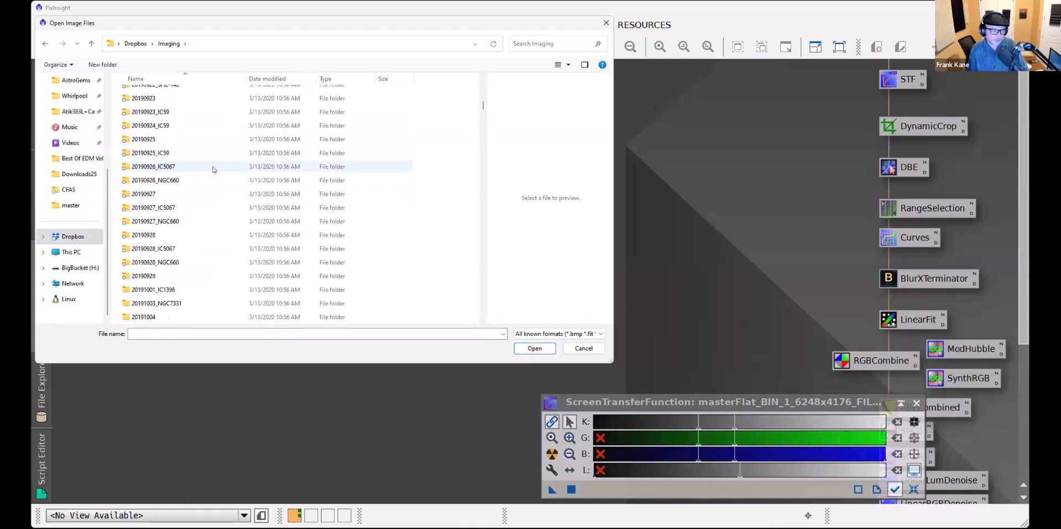
drag(483, 107, 466, 292)
scroll(208, 166, down, 5)
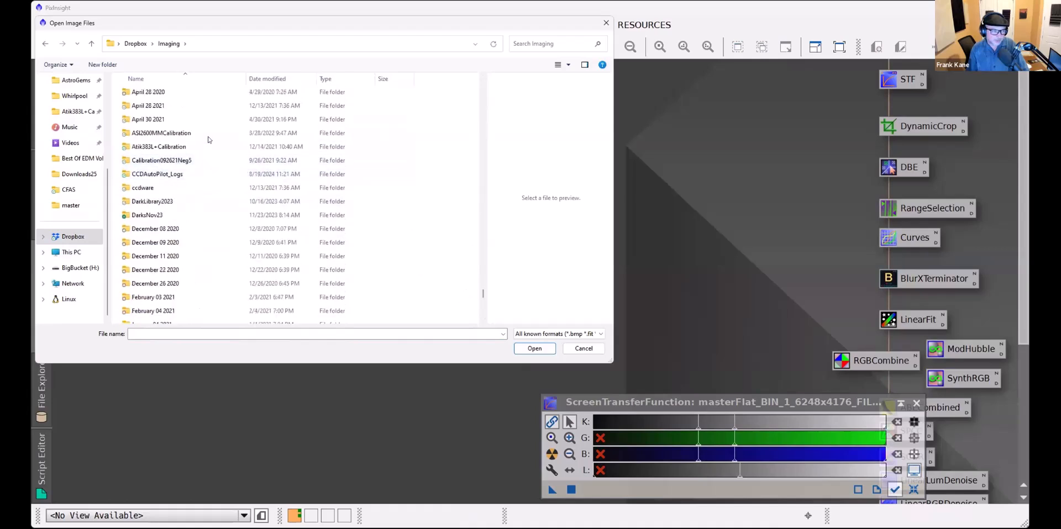
double_click(208, 133)
double_click(190, 92)
click(190, 92)
double_click(190, 93)
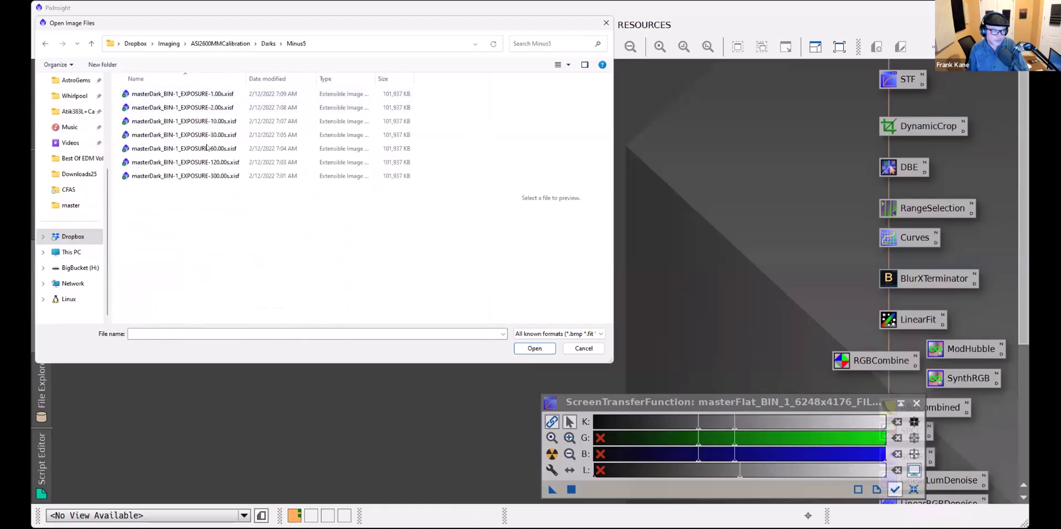
click(181, 175)
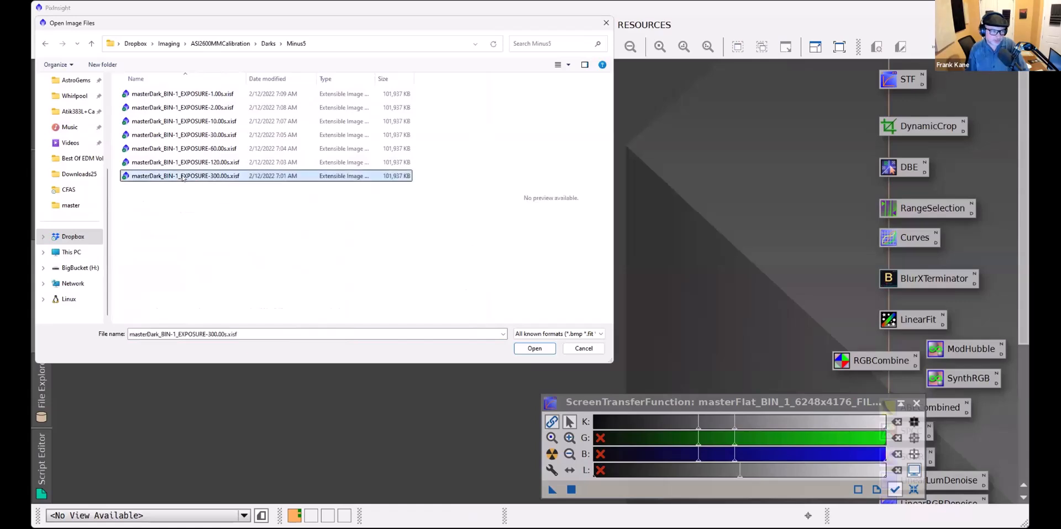
double_click(180, 175)
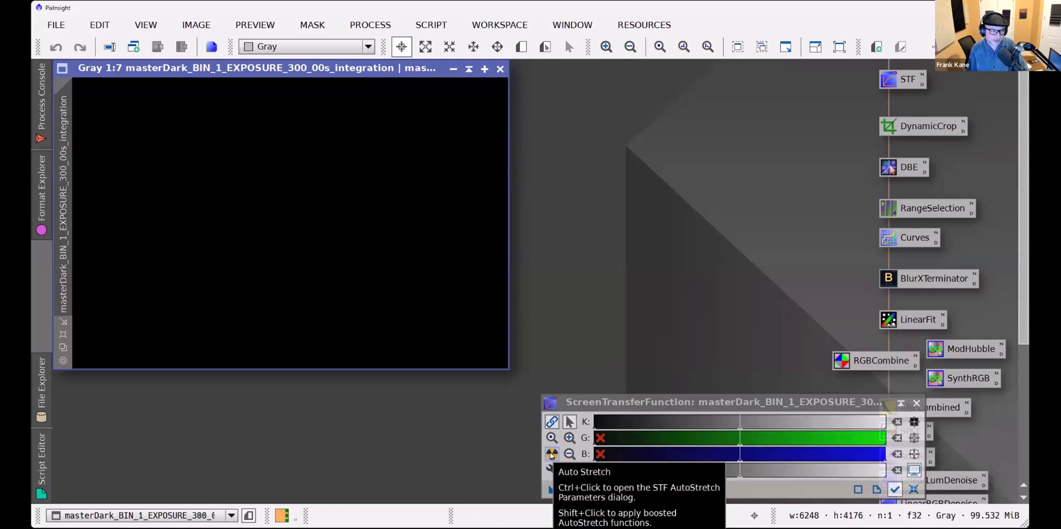
Auto-stretch the display of the 300-second master dark, then close the image
click(551, 455)
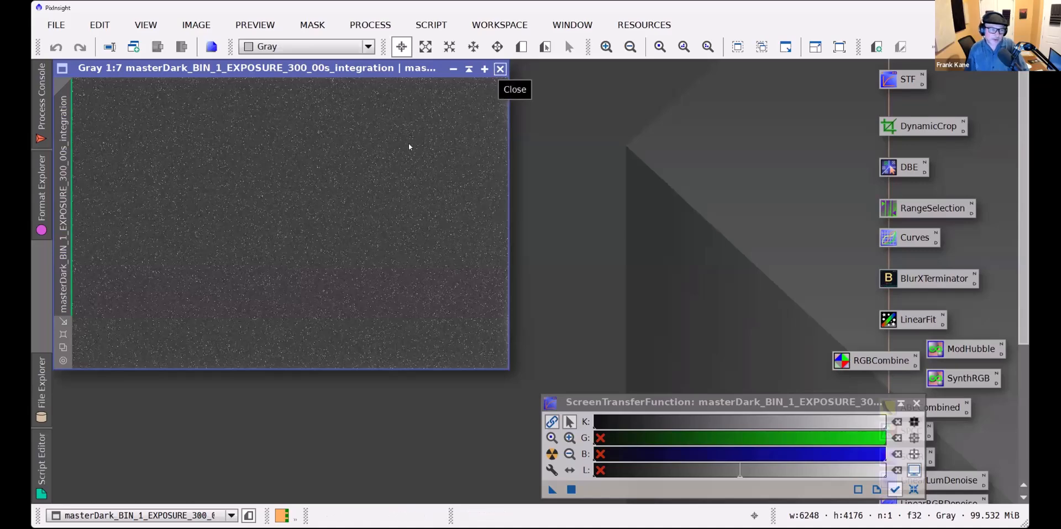
click(500, 68)
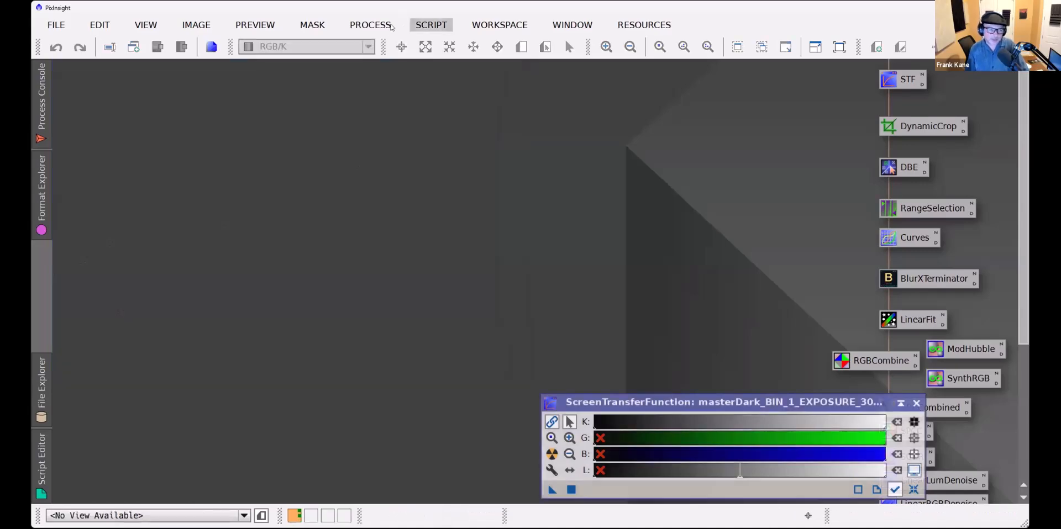
Launch the WeightedBatchPreprocessing script
click(371, 25)
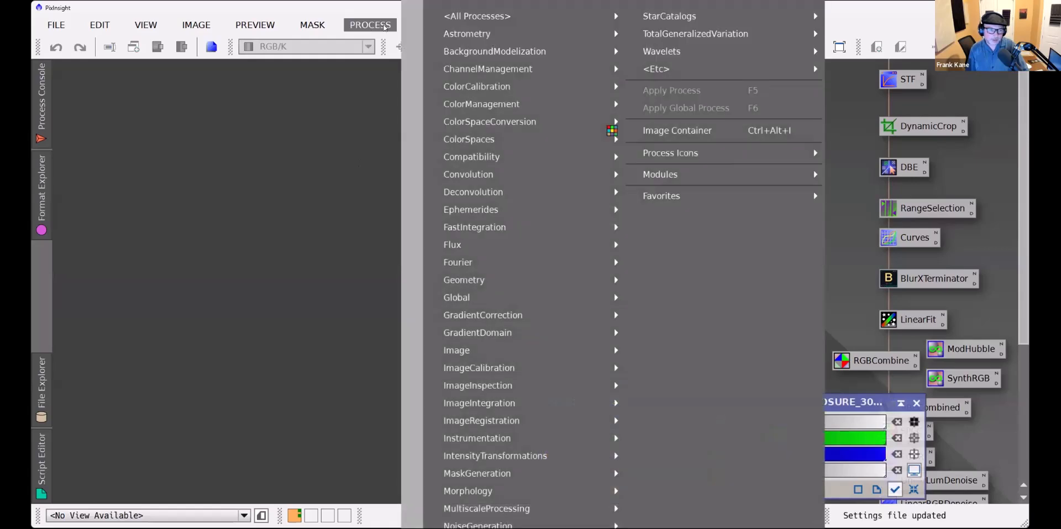
mouse_move(435, 19)
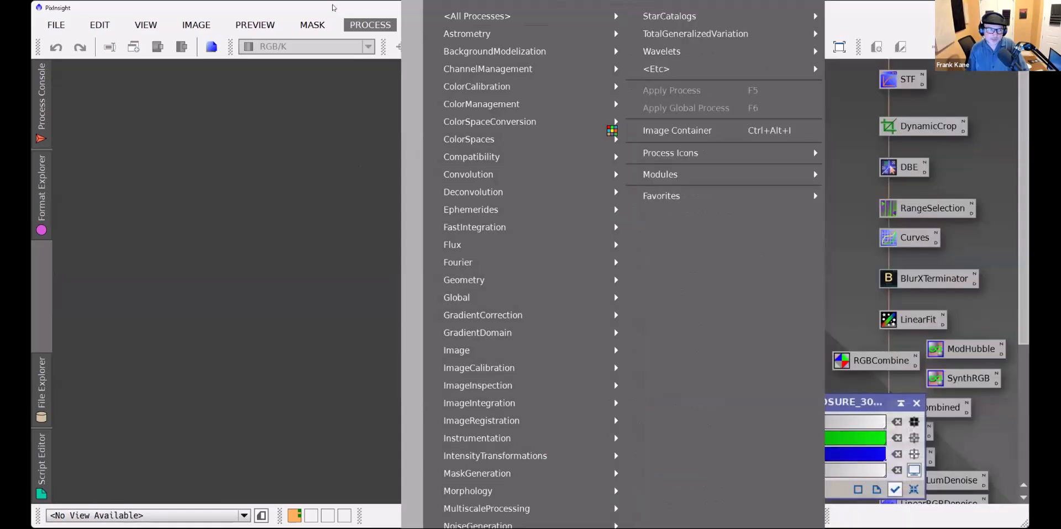
mouse_move(431, 25)
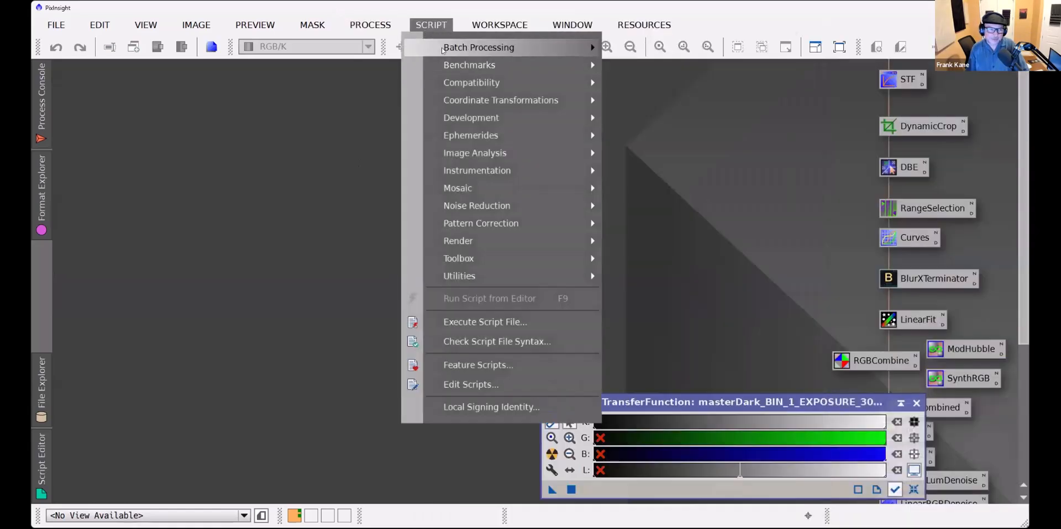
mouse_move(445, 49)
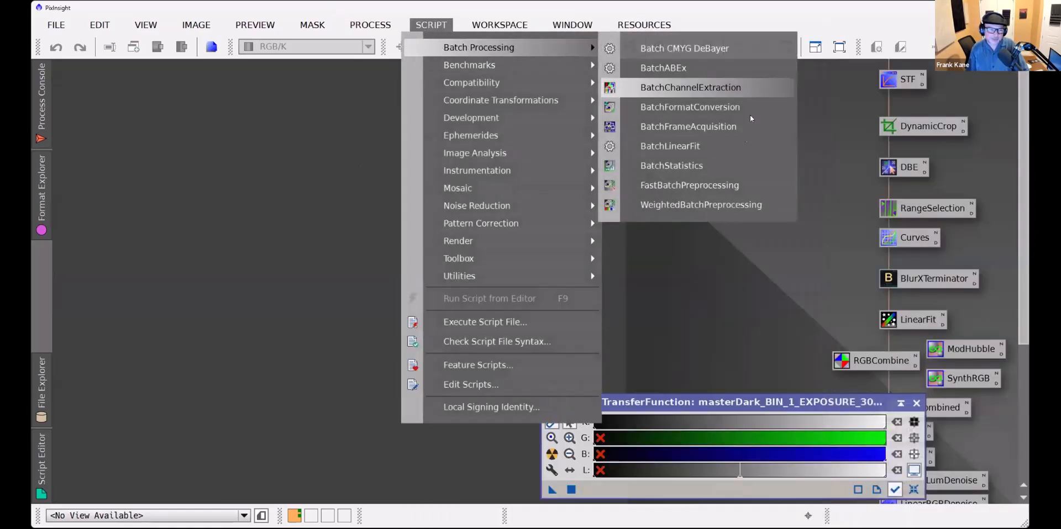
click(768, 209)
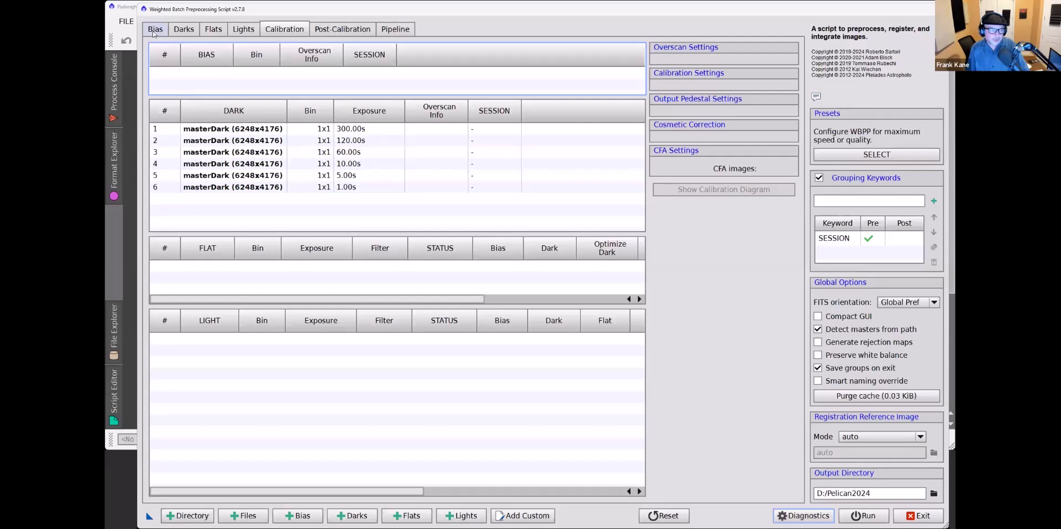
Review the bias, dark and flat frame lists in the preprocessing script
click(310, 57)
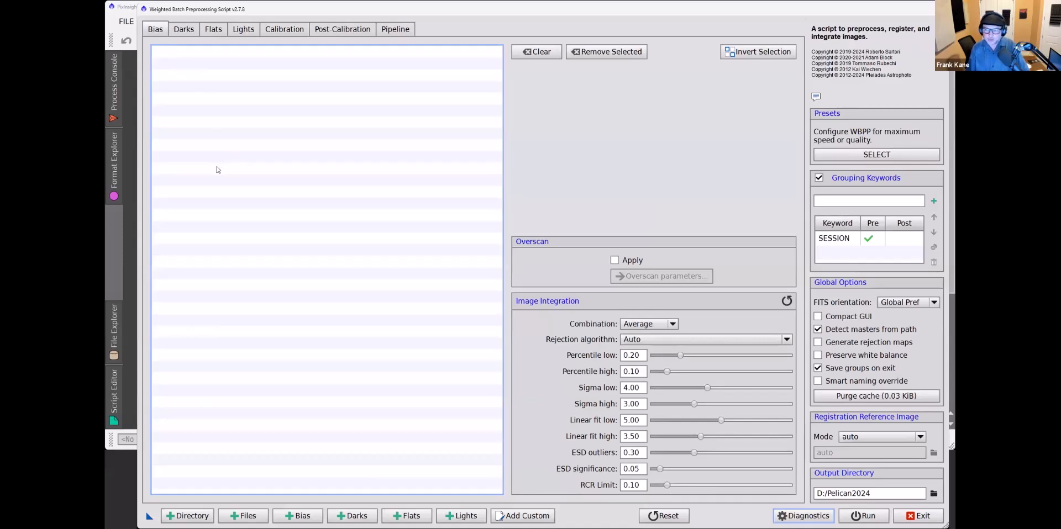
click(183, 31)
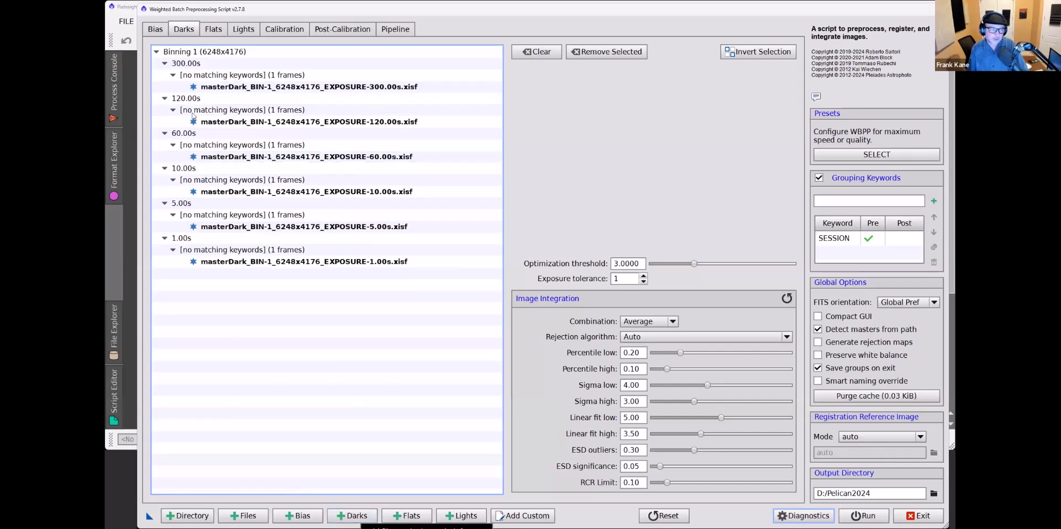
click(214, 30)
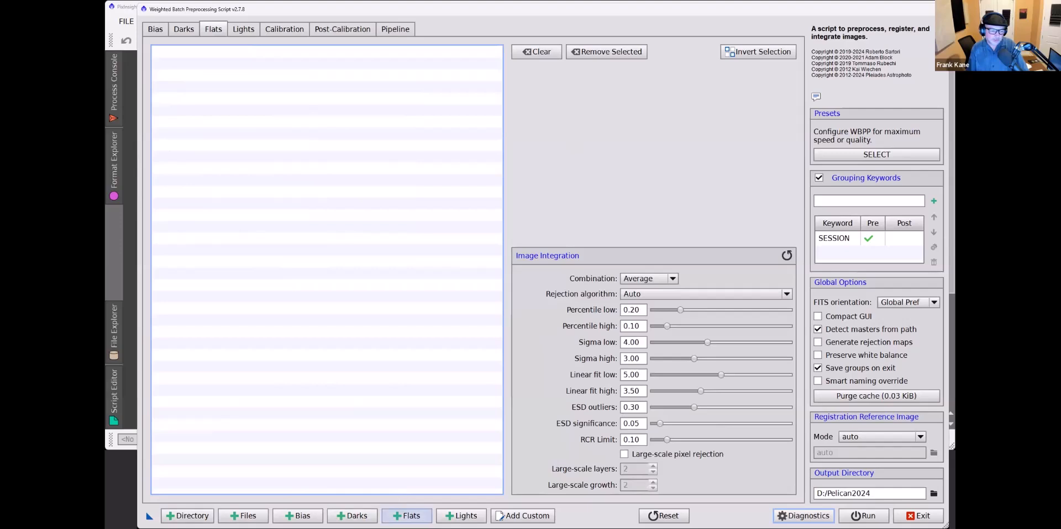
Browse the flat frames in the Calibration Files folder of SESSION_1_20220806, then dismiss the file selection without adding any
click(406, 516)
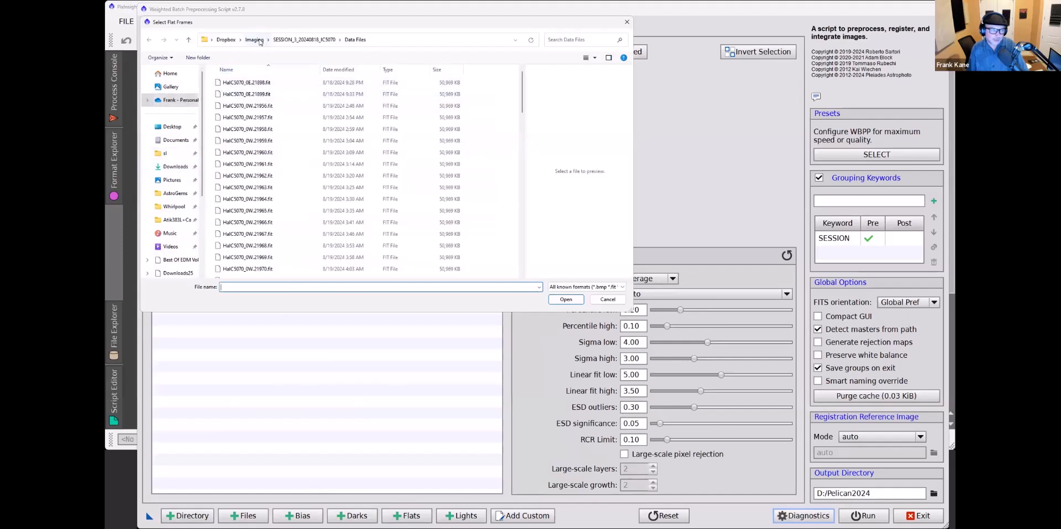
click(301, 40)
click(258, 83)
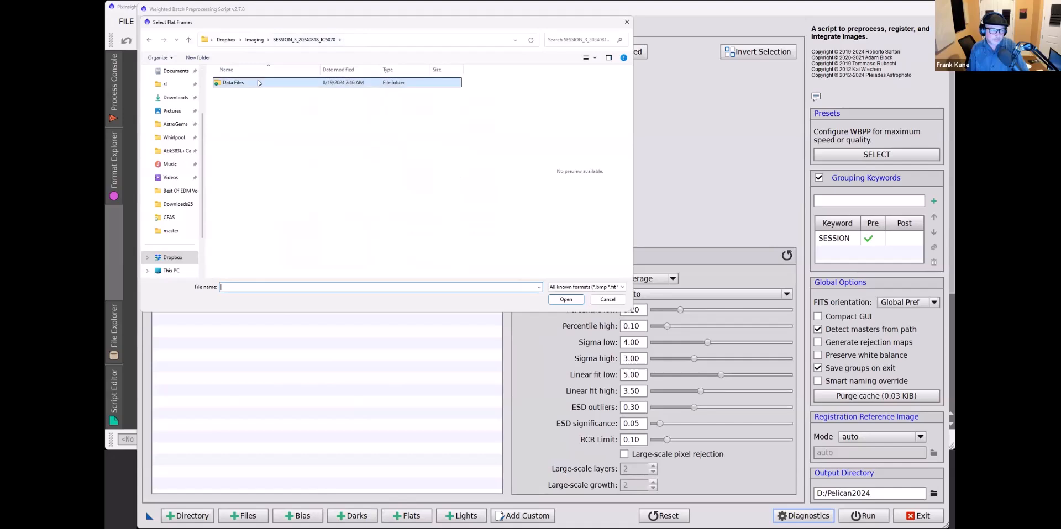
click(254, 40)
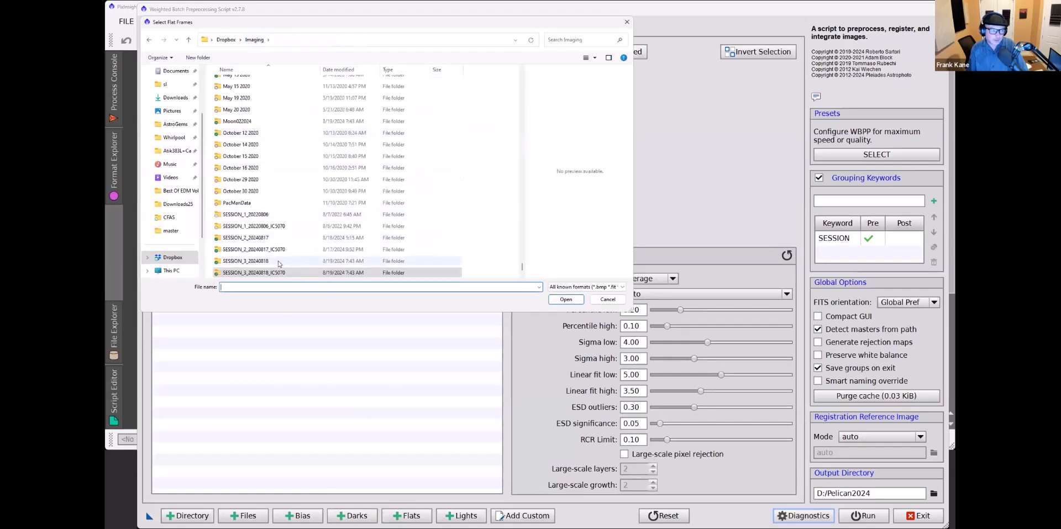
double_click(287, 218)
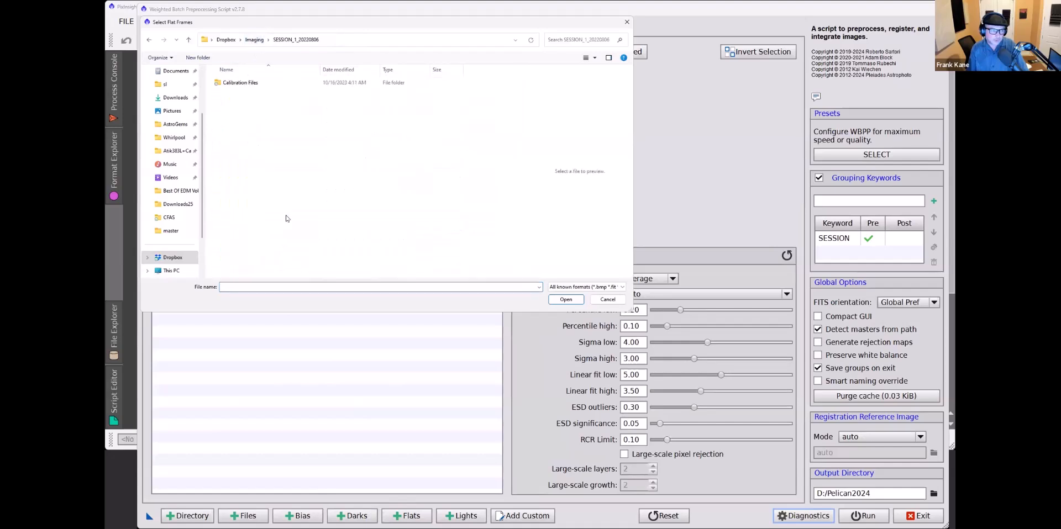
double_click(280, 82)
click(283, 82)
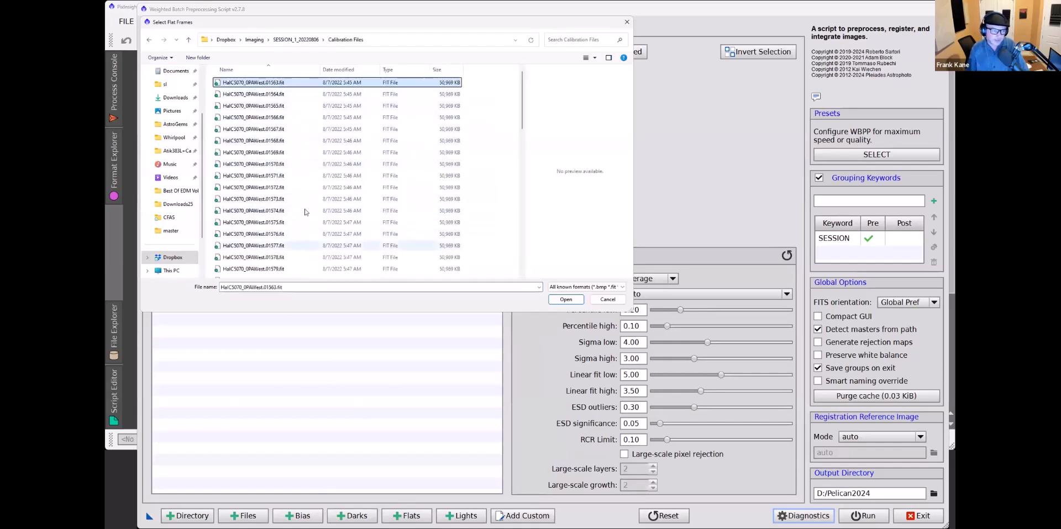
click(606, 302)
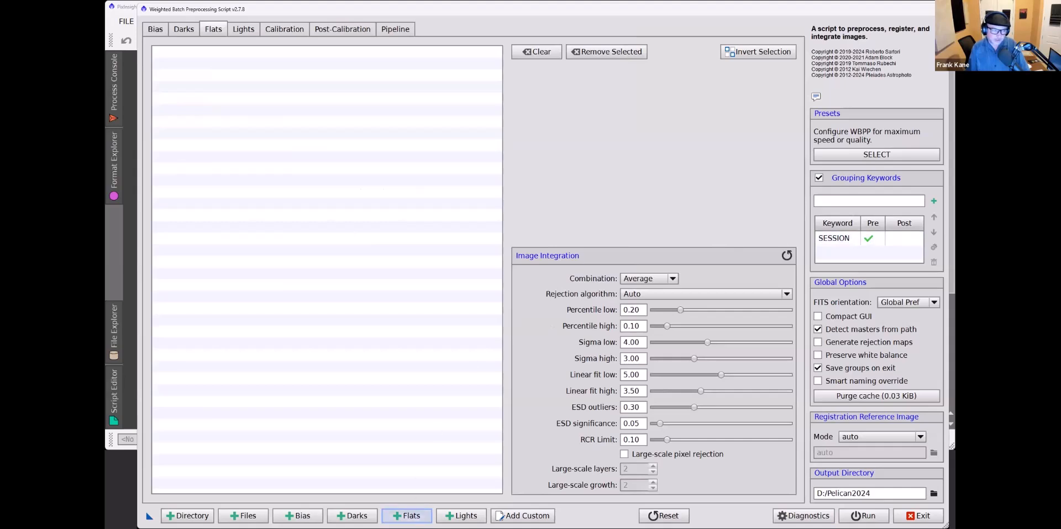
Examine how the SESSION folders are named in the Imaging folder while choosing flat frames, then cancel the selection
click(256, 40)
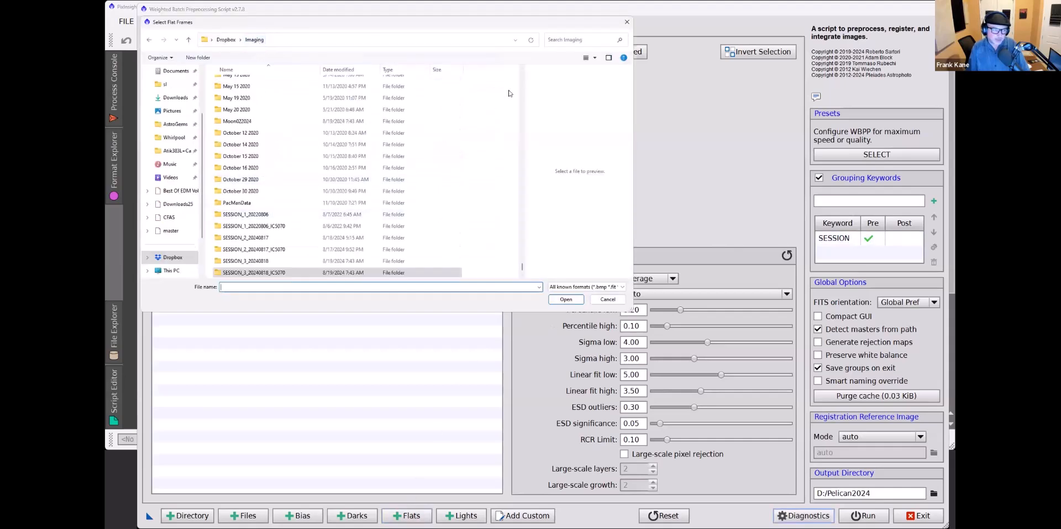
scroll(432, 232, down, 1)
click(268, 250)
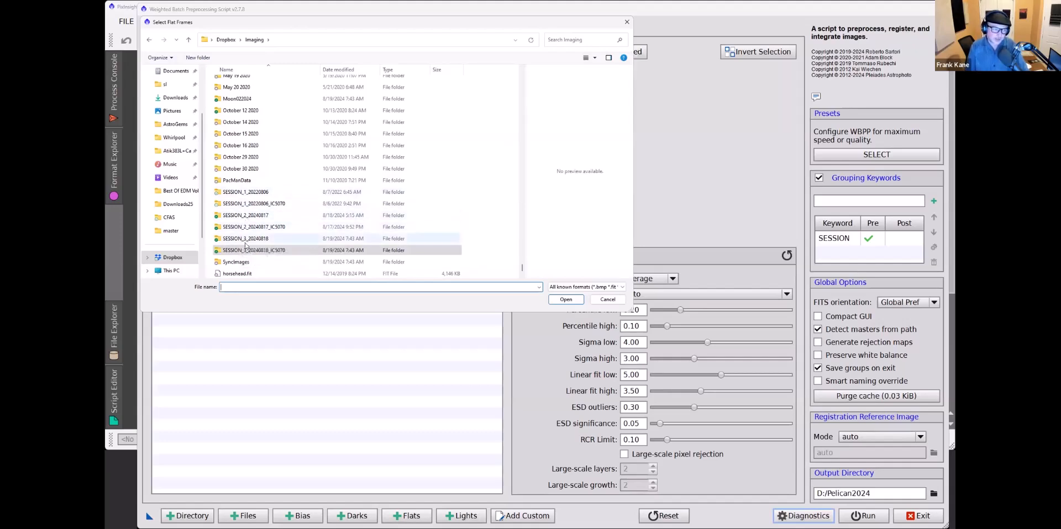
click(277, 193)
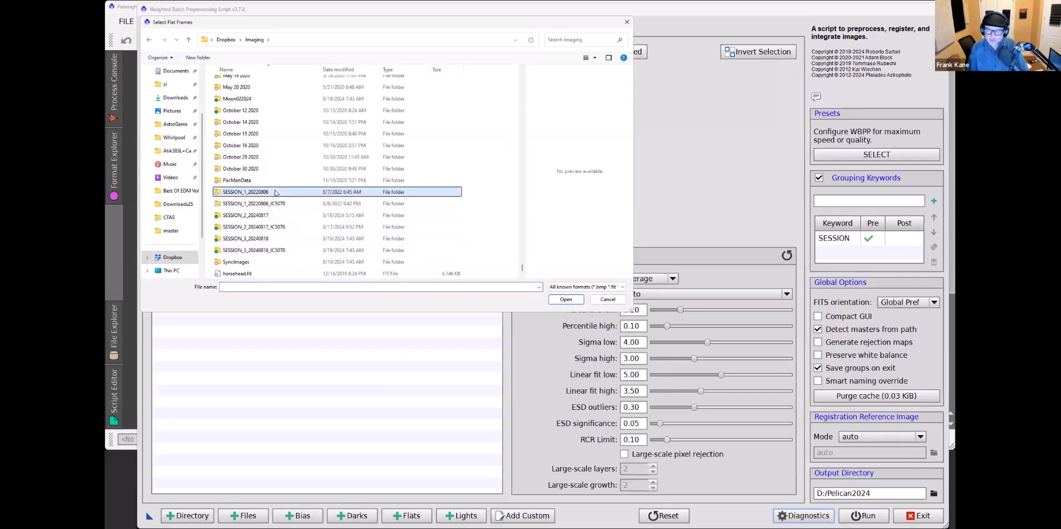
click(275, 204)
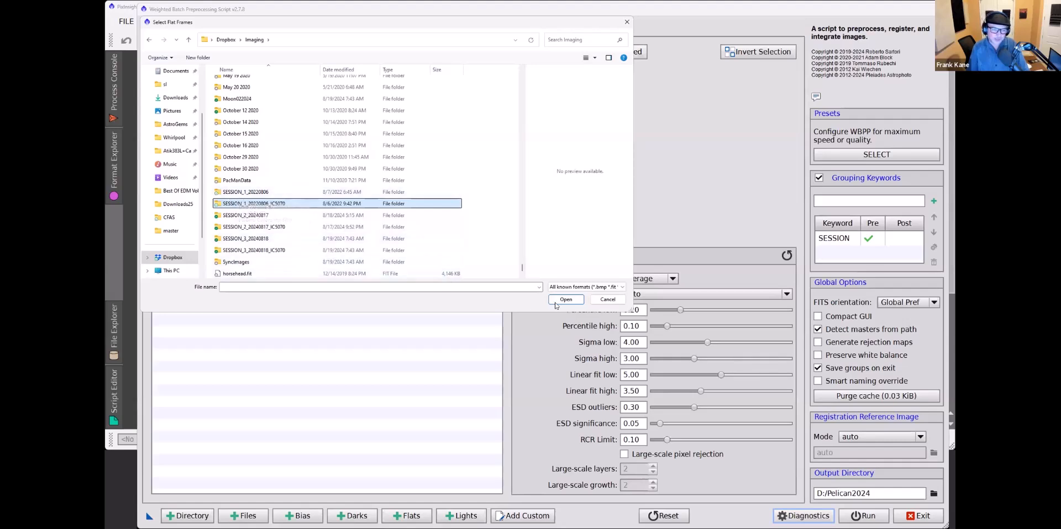
click(600, 300)
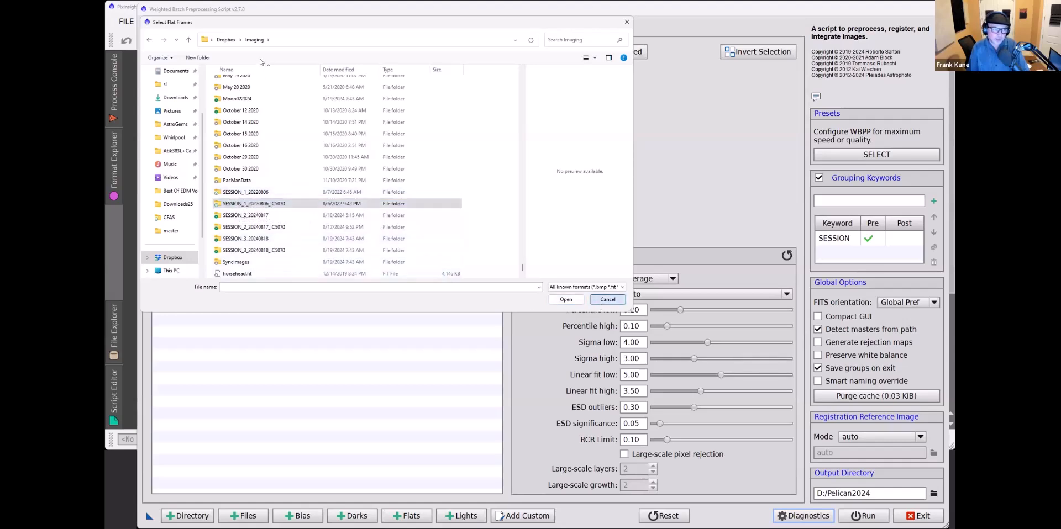
Show the light frames settings and browse the Data Files folder of SESSION_3_20240818_IC5070, then cancel without adding lights
click(244, 30)
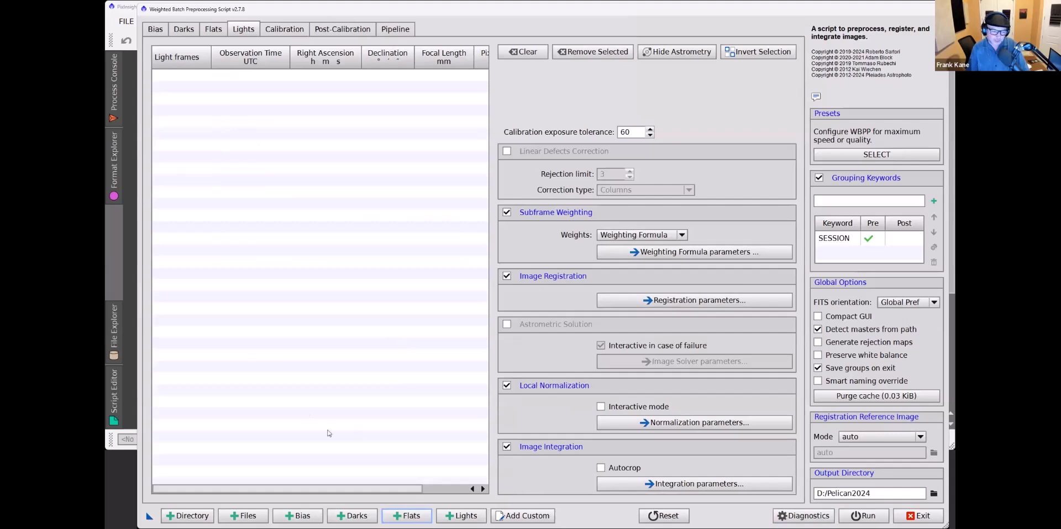
click(461, 517)
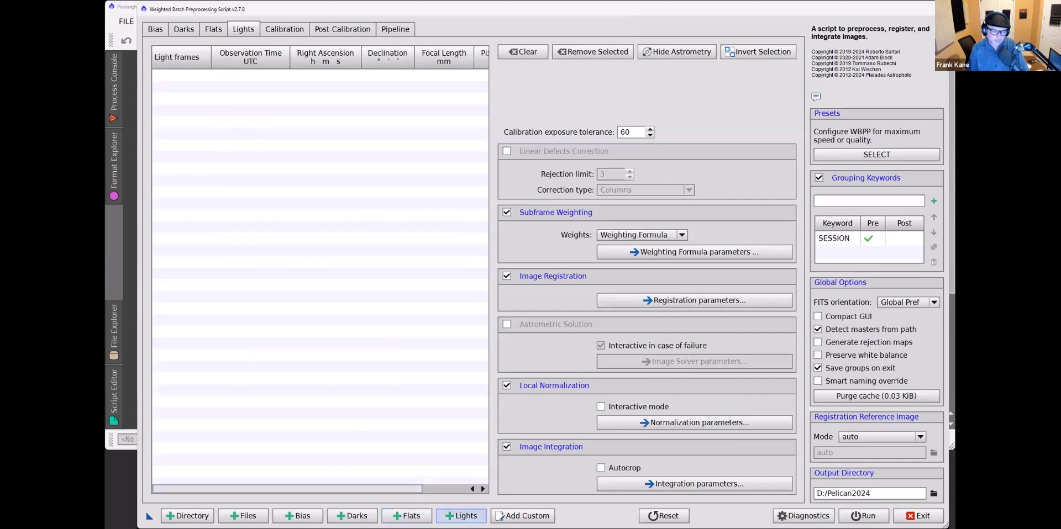
click(257, 41)
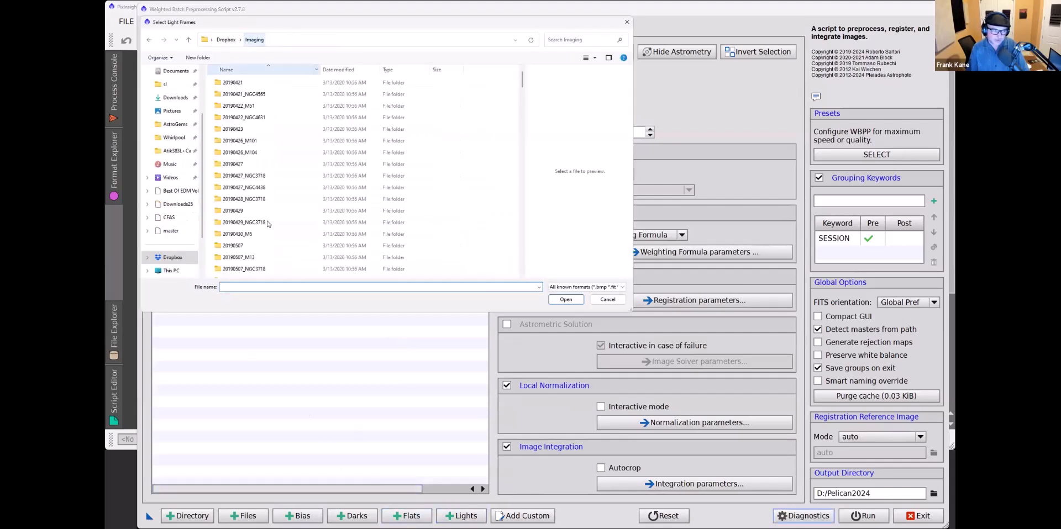
scroll(269, 234, down, 1)
double_click(278, 251)
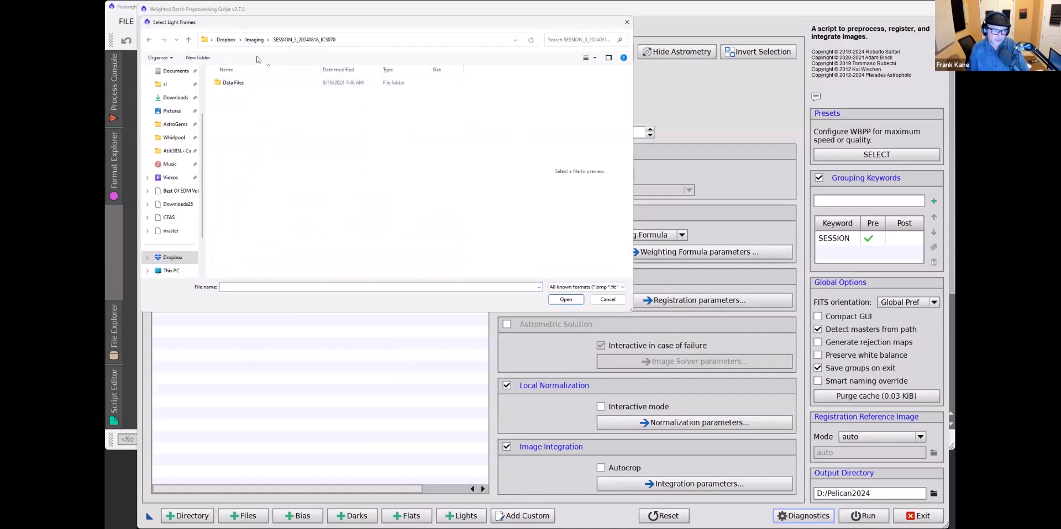
double_click(258, 86)
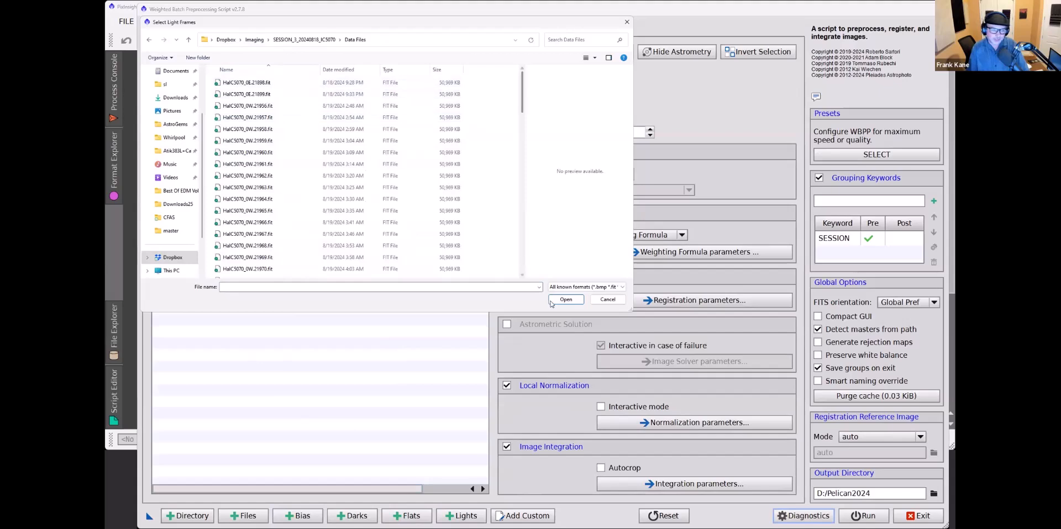
click(603, 302)
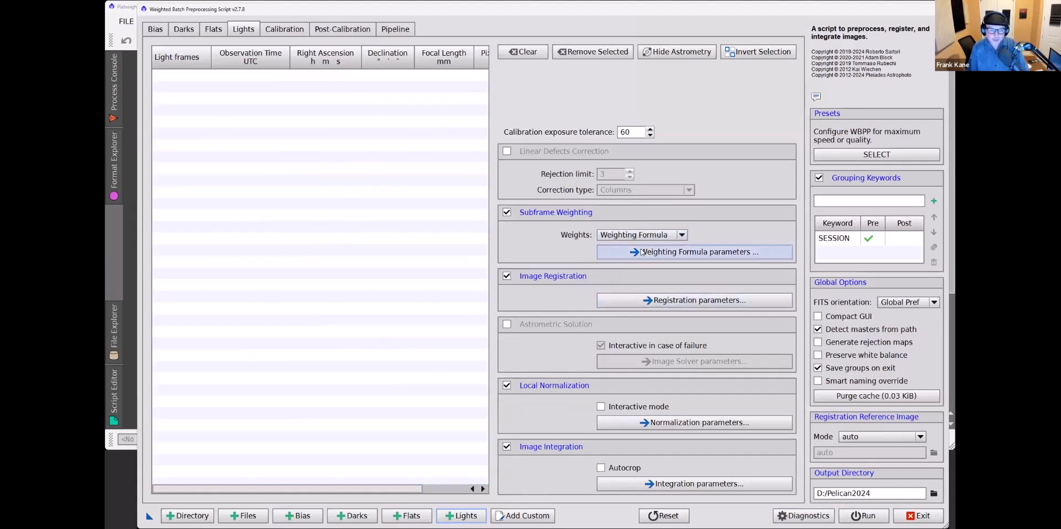
Review the Weighting Formula presets for the light frames and the contents of the Pelican2024 output directory, leaving both unchanged
click(777, 250)
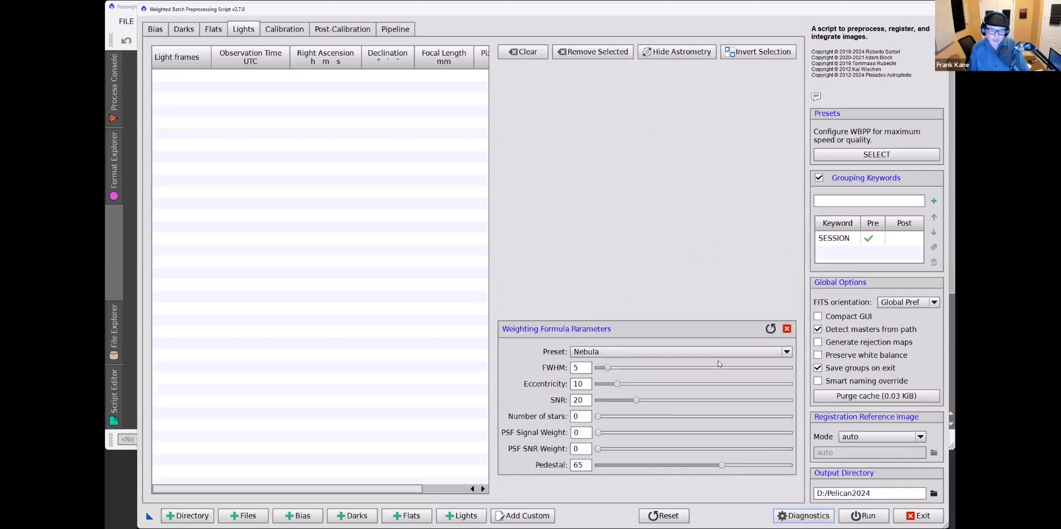
click(722, 354)
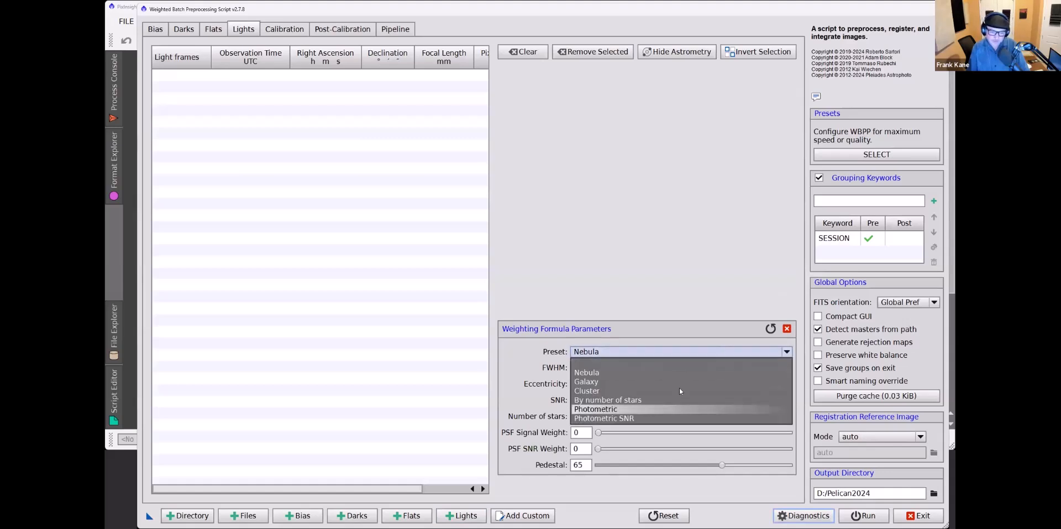
click(654, 327)
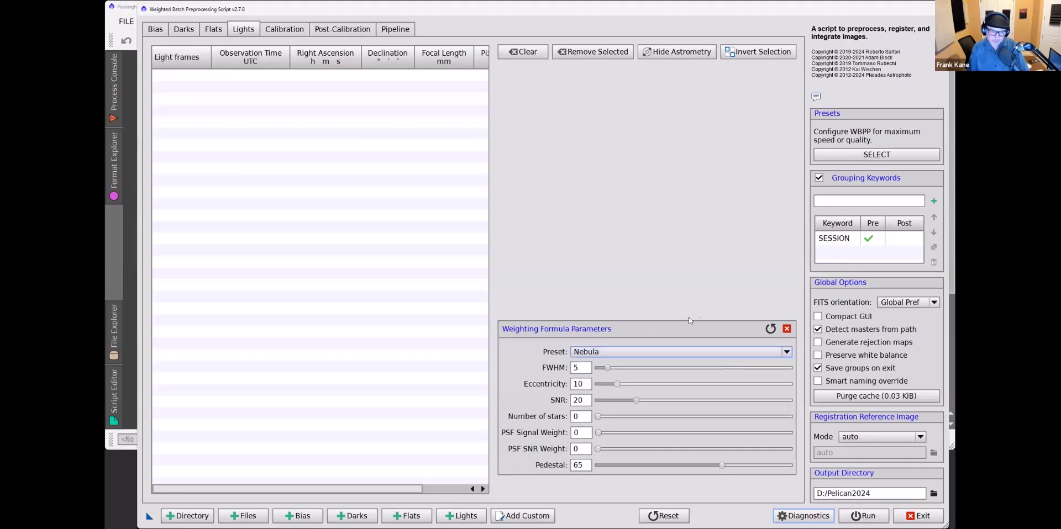
click(787, 330)
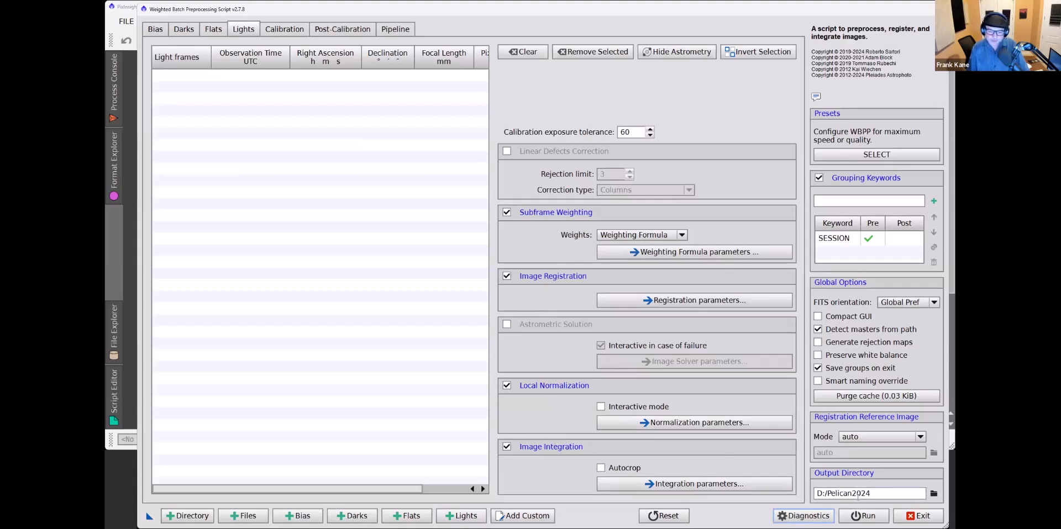
click(932, 495)
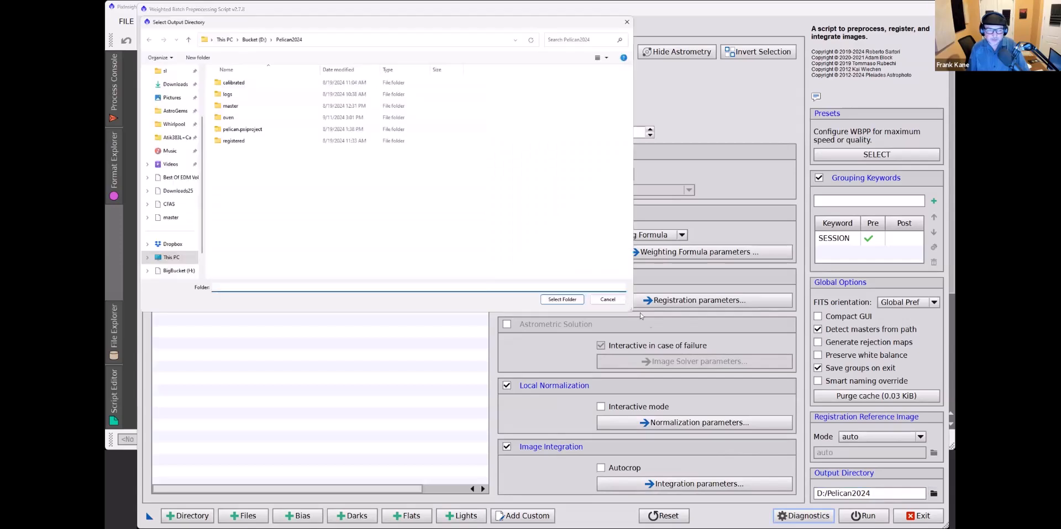
click(608, 300)
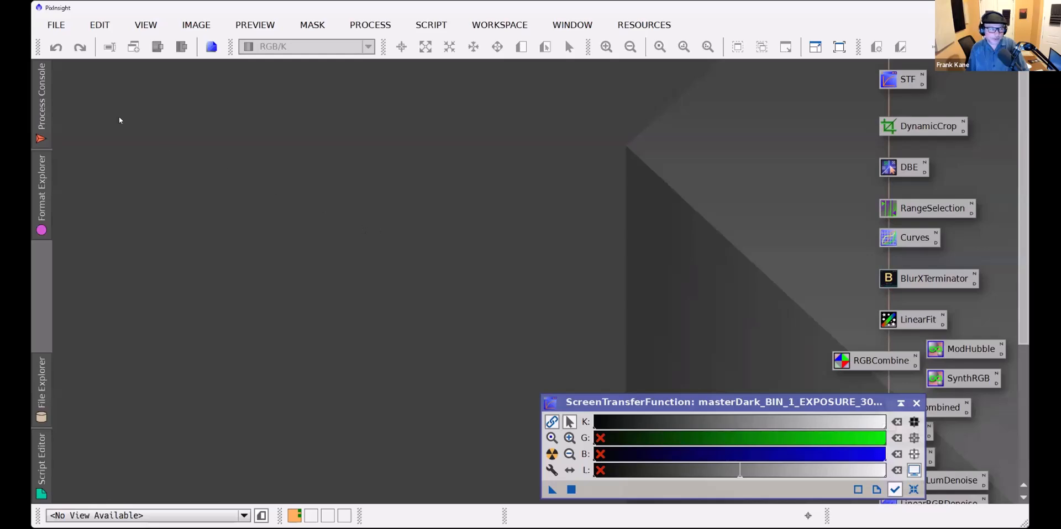
Open the three 300-second masterLight files for the Ha, OIII and SII filters from the master folder of D:/Pelican2024
click(56, 25)
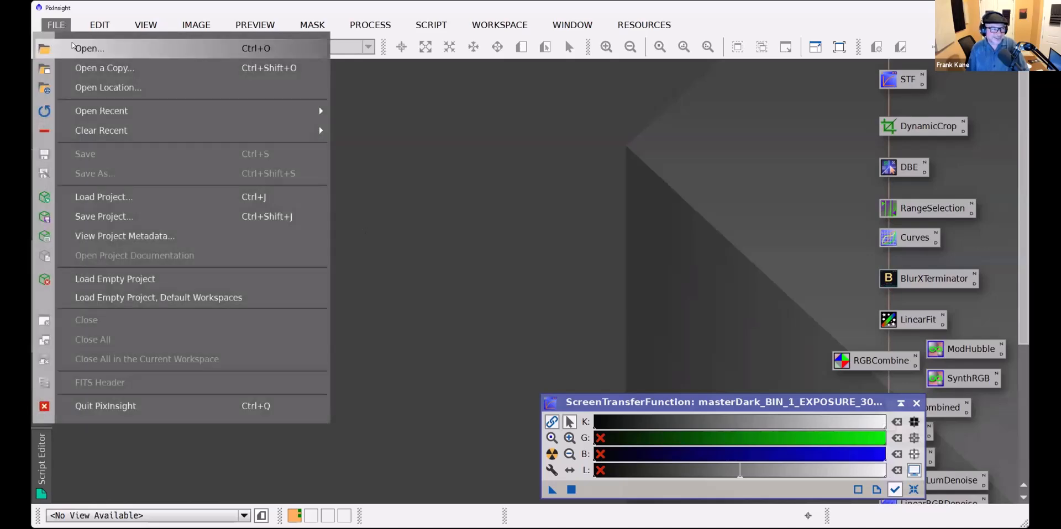
click(83, 49)
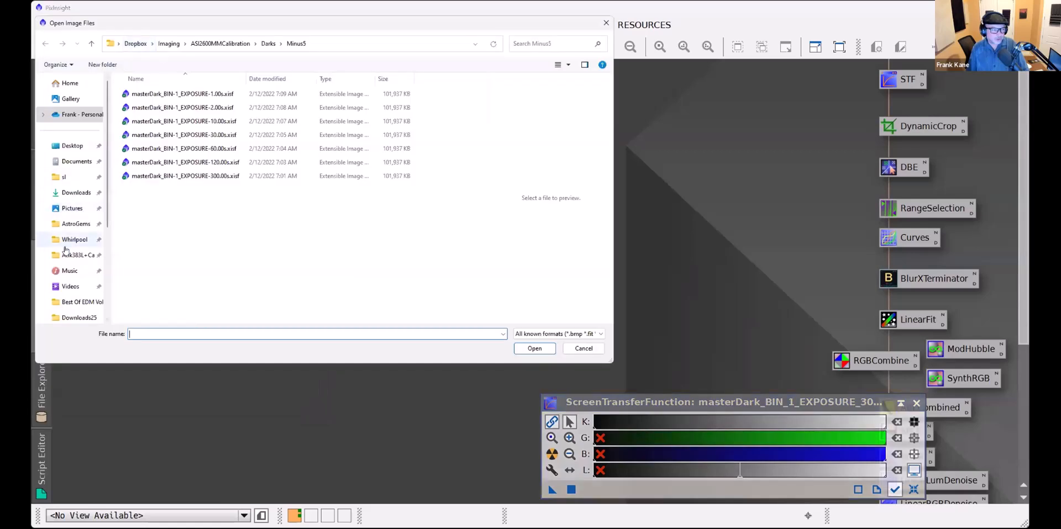
click(72, 253)
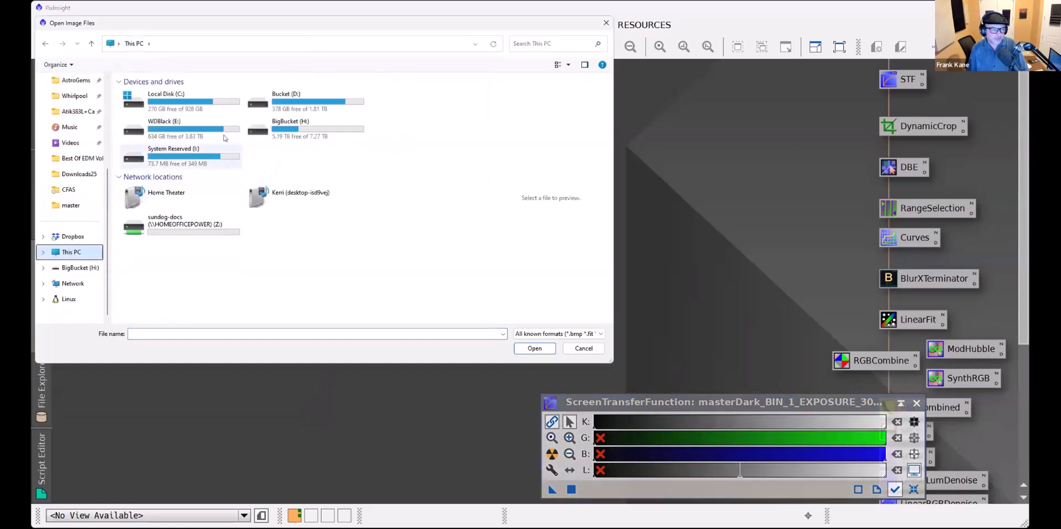
click(290, 99)
double_click(290, 100)
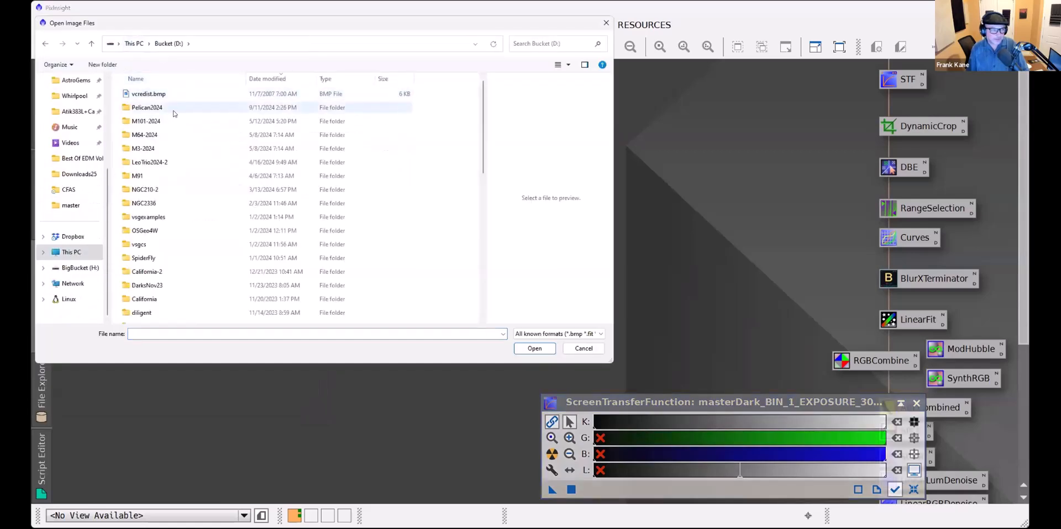
double_click(173, 108)
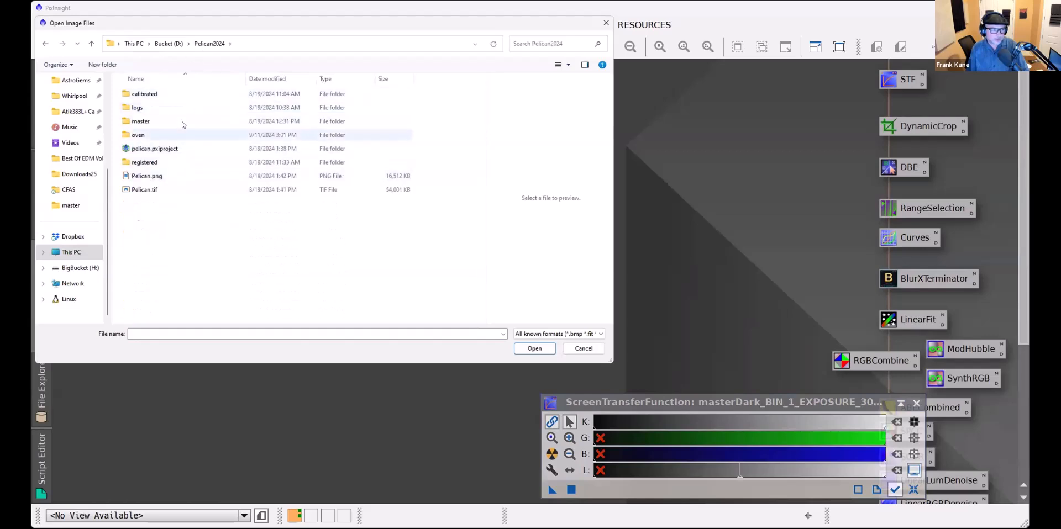
double_click(141, 121)
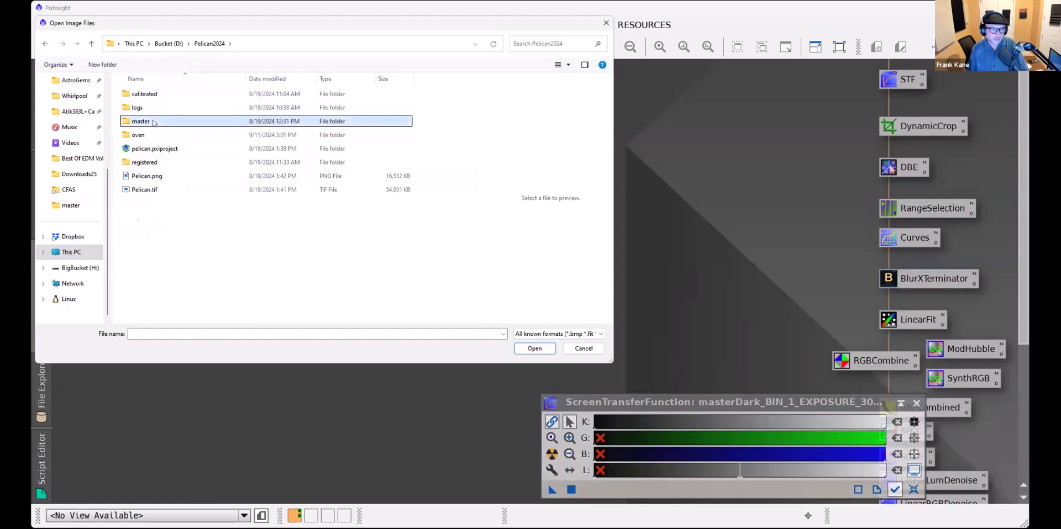
double_click(246, 79)
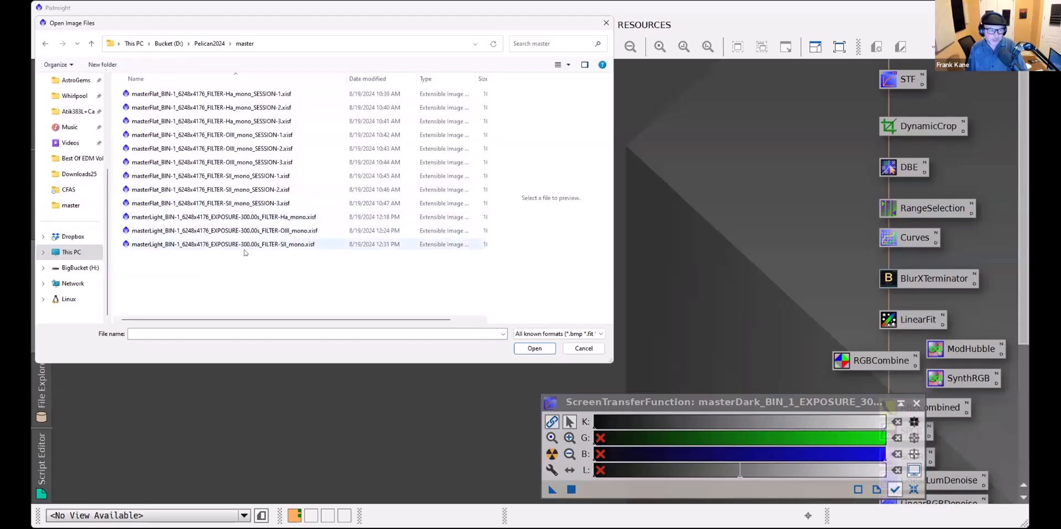
drag(307, 266, 287, 218)
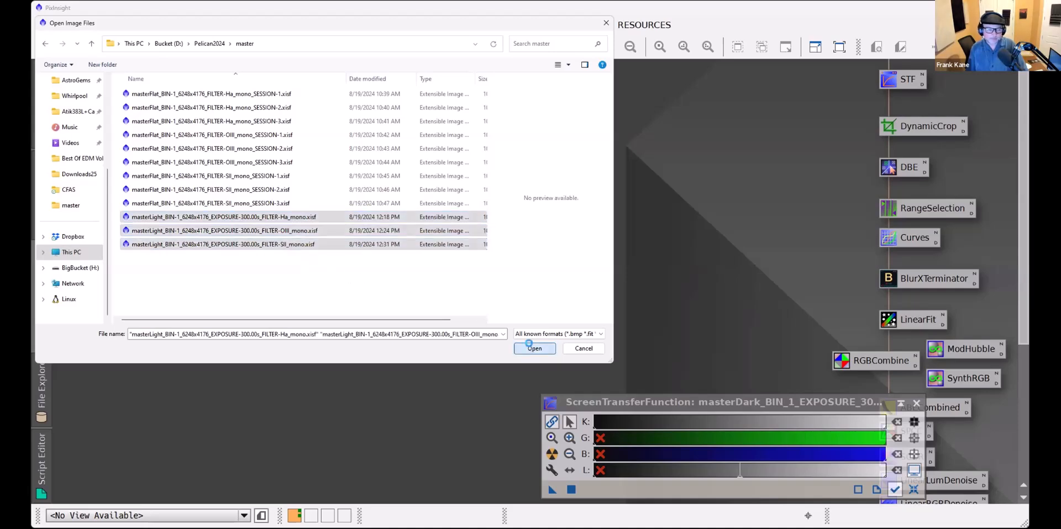
click(532, 349)
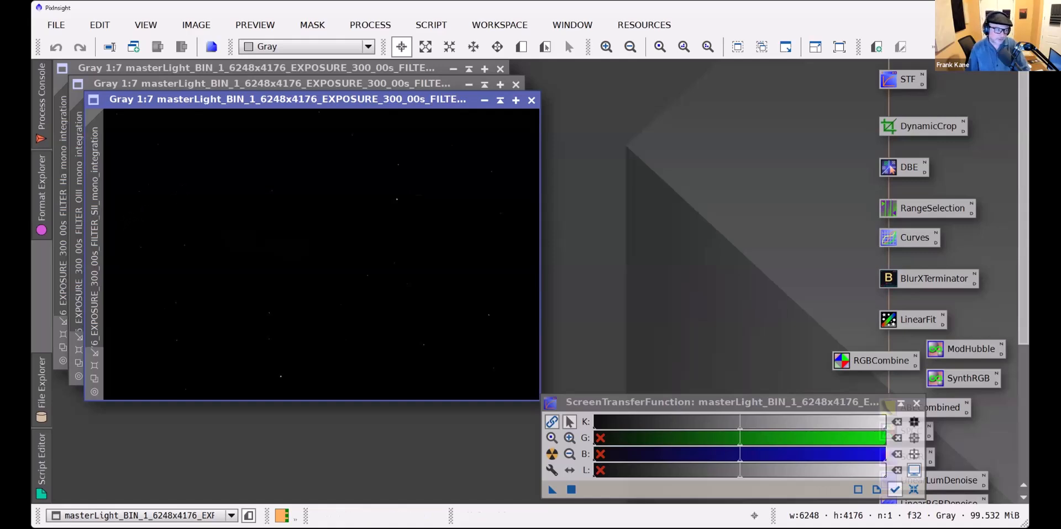
Rename the SII master light's image identifier to SII and apply an Auto Stretch to its display
mouse_move(102, 335)
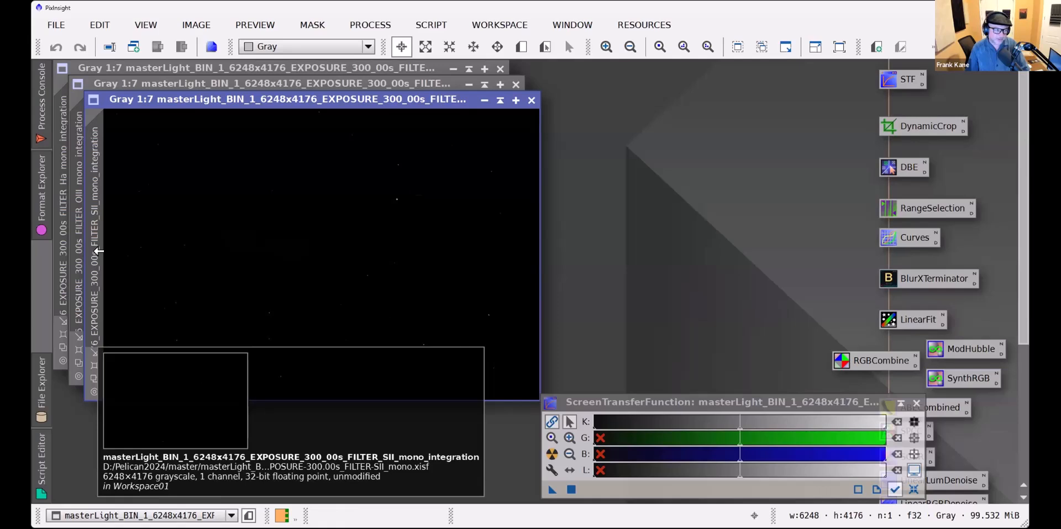
double_click(93, 250)
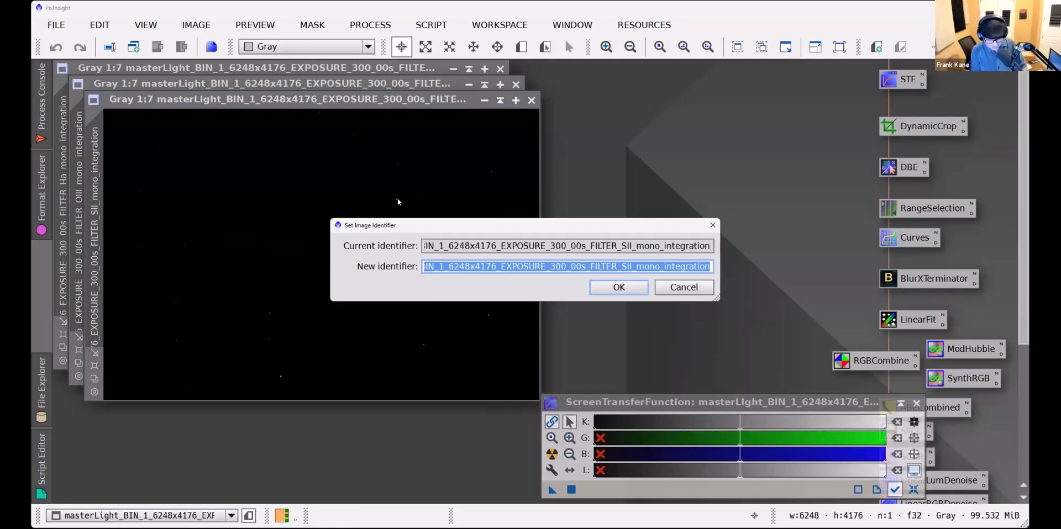
text(SII)
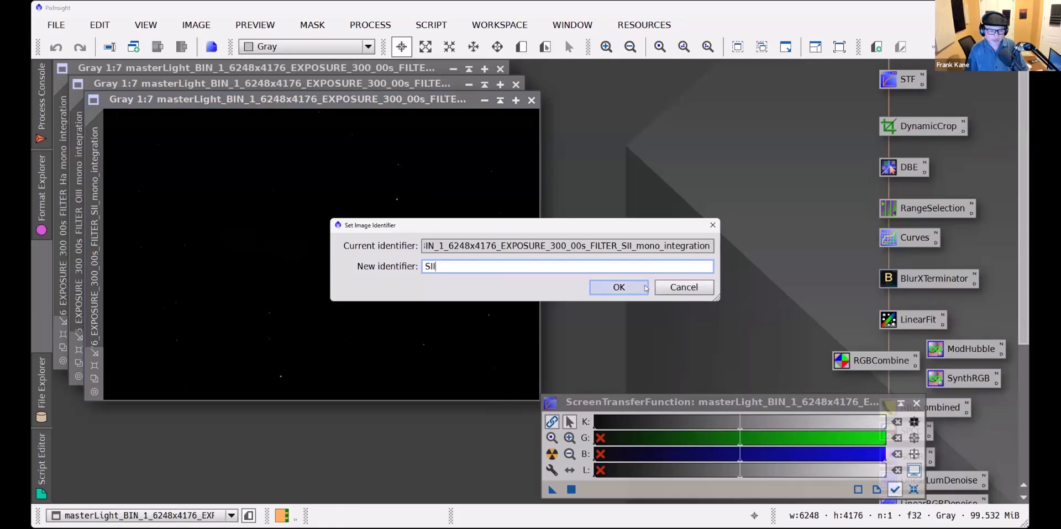
click(638, 288)
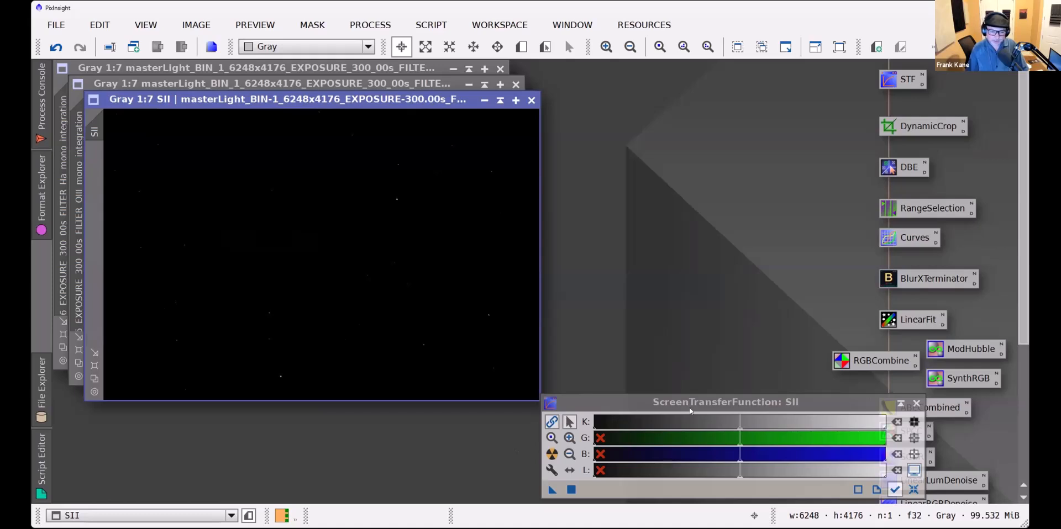
click(709, 403)
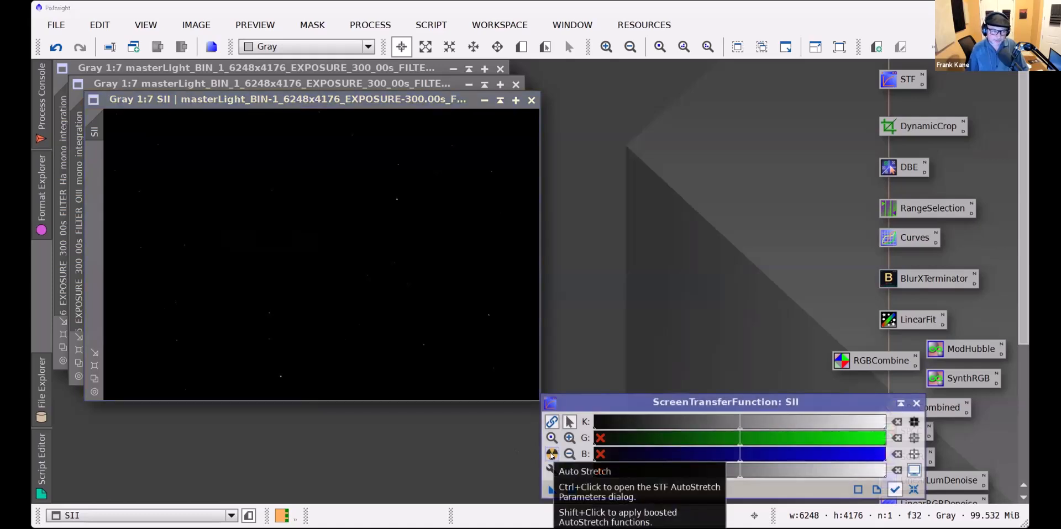
click(551, 455)
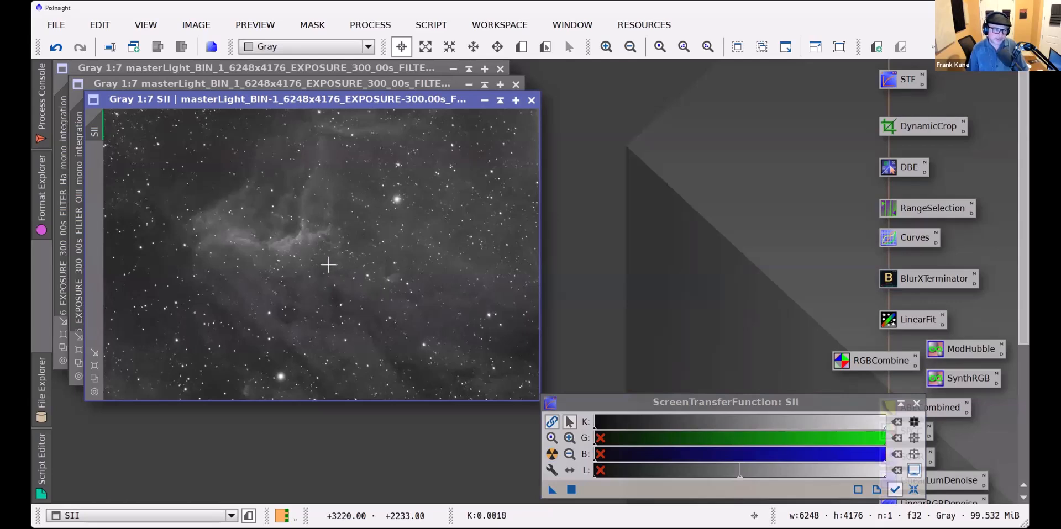
Examine the stretched SII image for noise, star shapes and nebula detail, both close up and as a whole
scroll(299, 260, down, 1)
scroll(299, 259, up, 5)
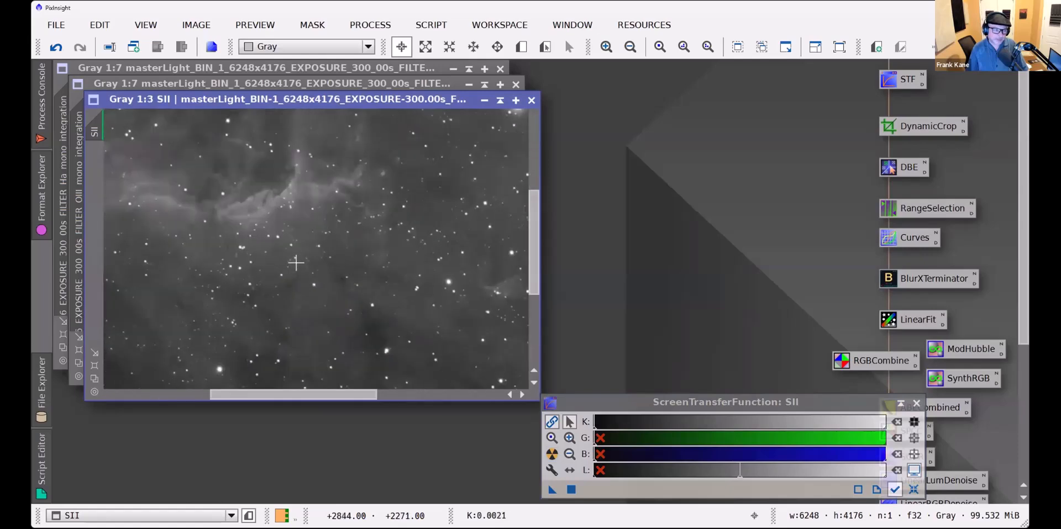
scroll(296, 263, up, 3)
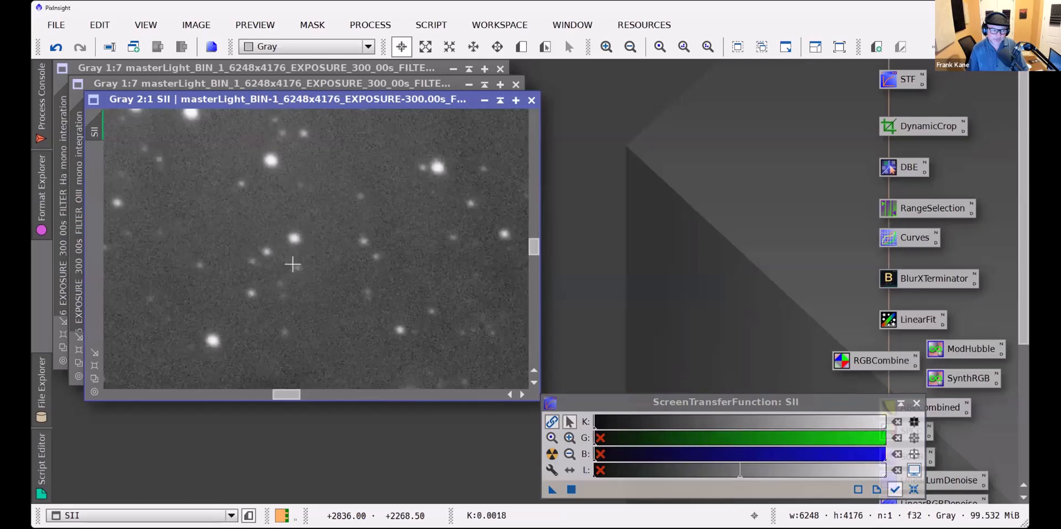
scroll(292, 265, down, 1)
scroll(292, 264, down, 2)
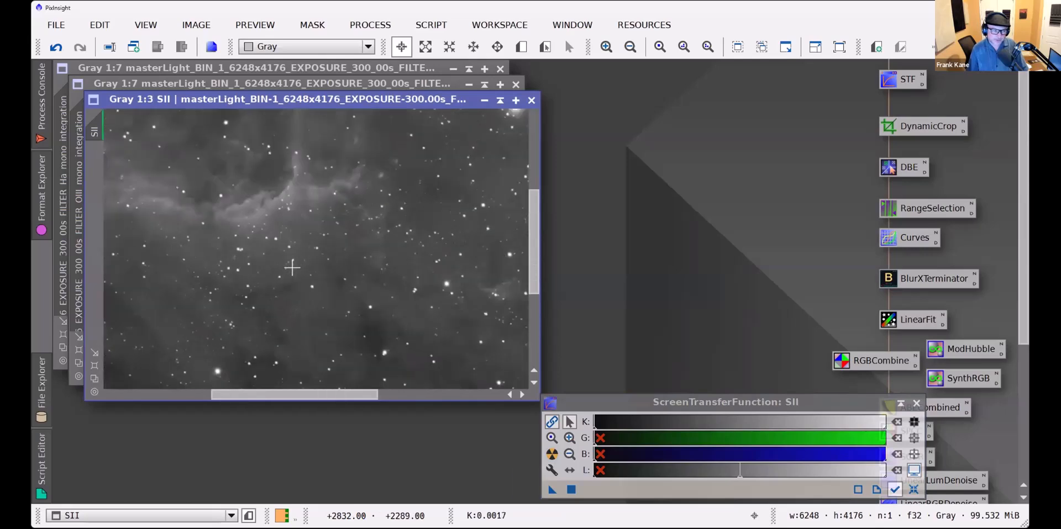
scroll(291, 269, up, 2)
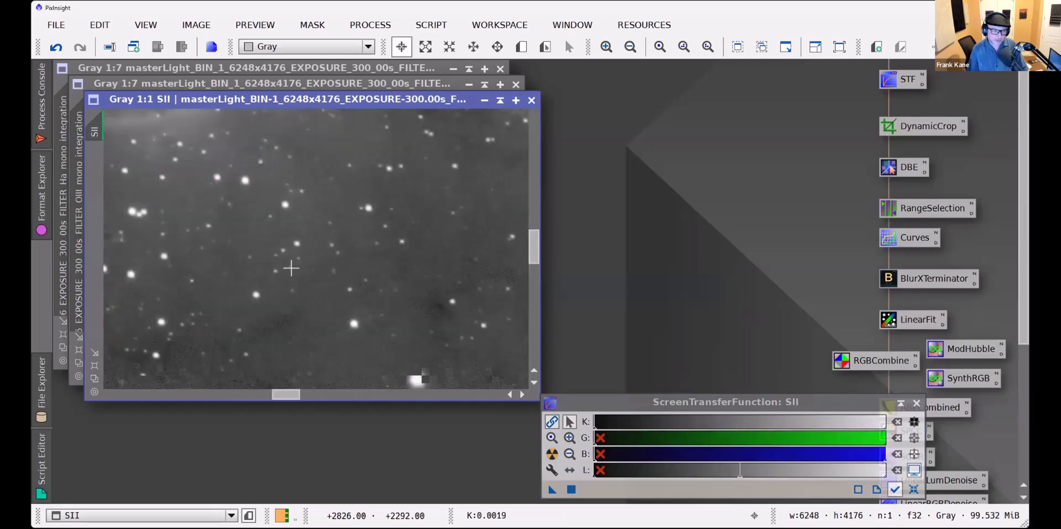
scroll(291, 269, down, 1)
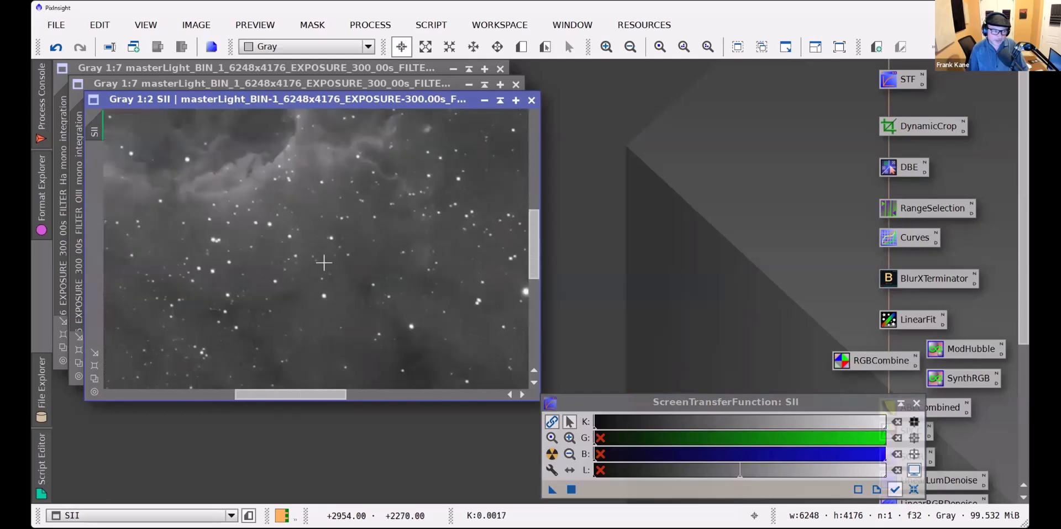
scroll(324, 262, up, 1)
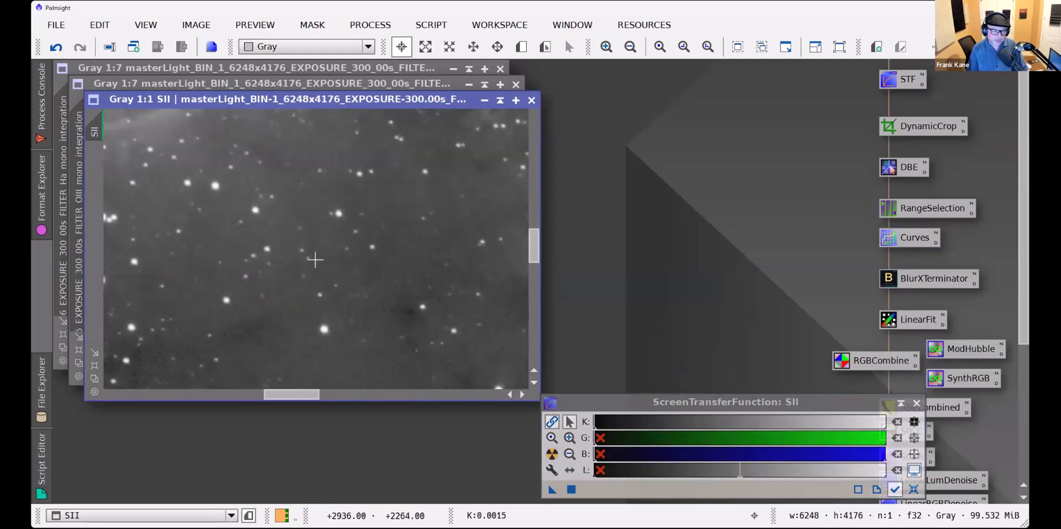
scroll(315, 261, down, 3)
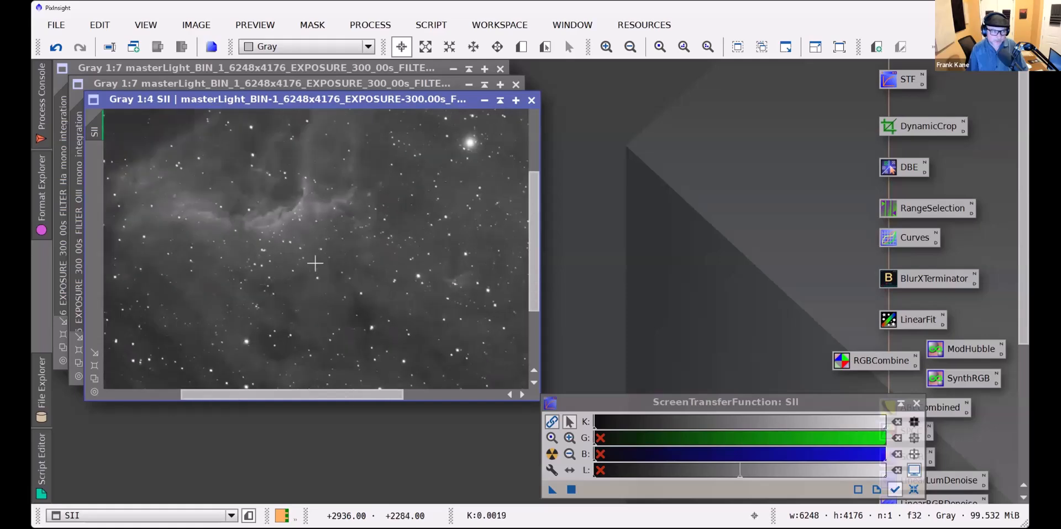
scroll(315, 265, down, 3)
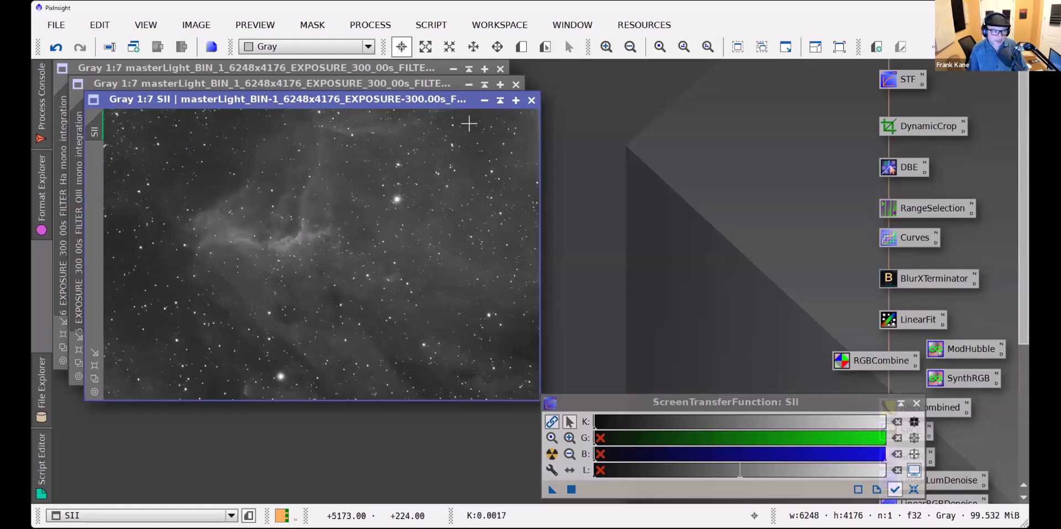
scroll(443, 136, down, 1)
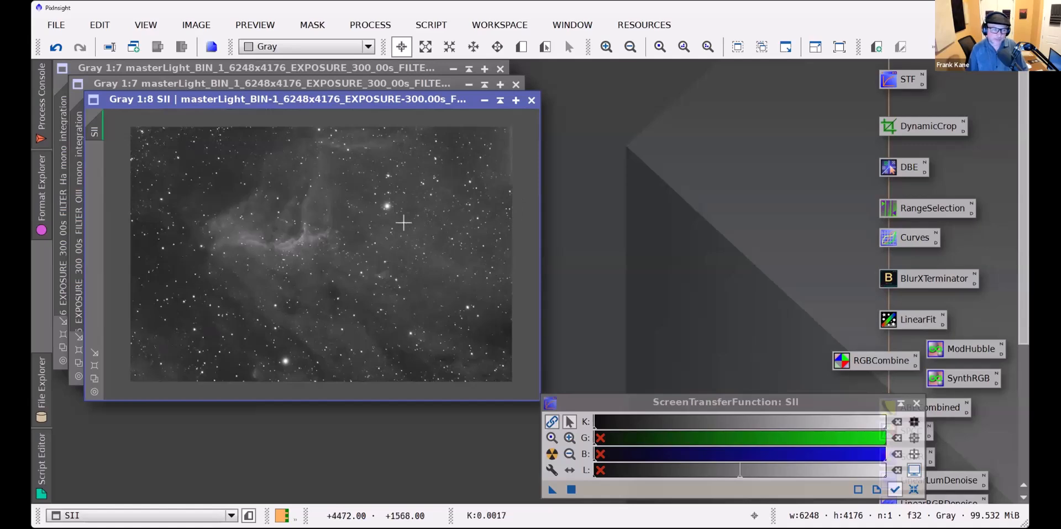
scroll(386, 237, up, 1)
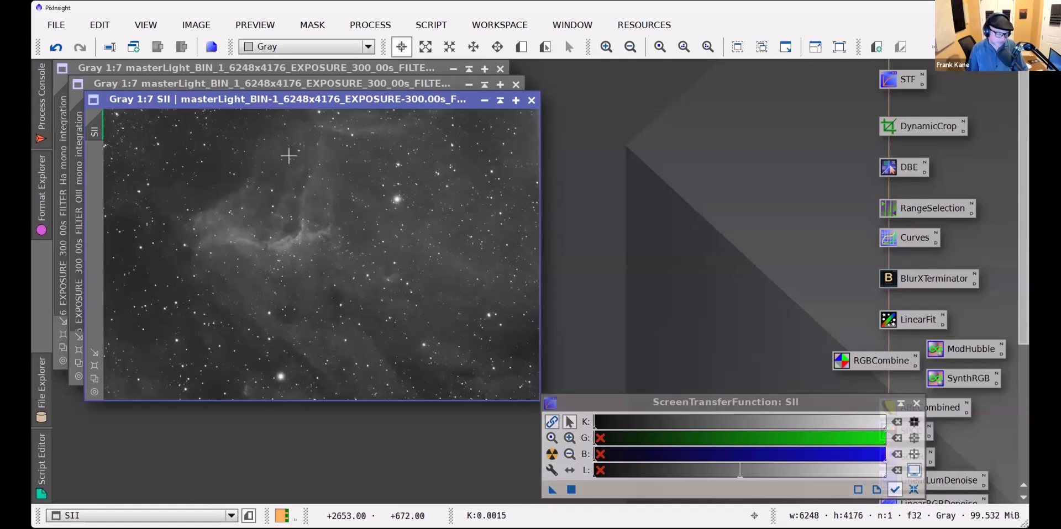
Rename the OIII master light's image identifier to OIII and apply an Auto Stretch to its display
click(281, 86)
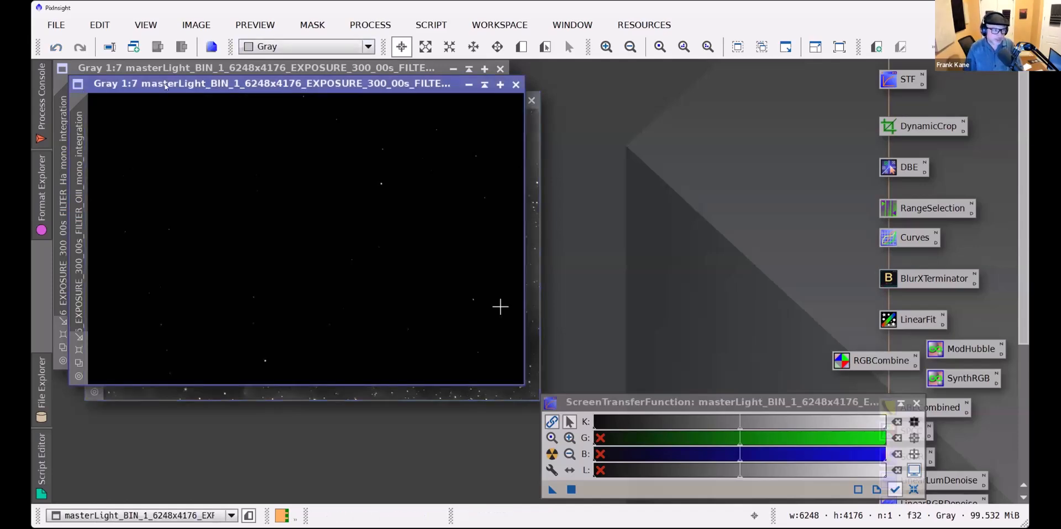
double_click(80, 207)
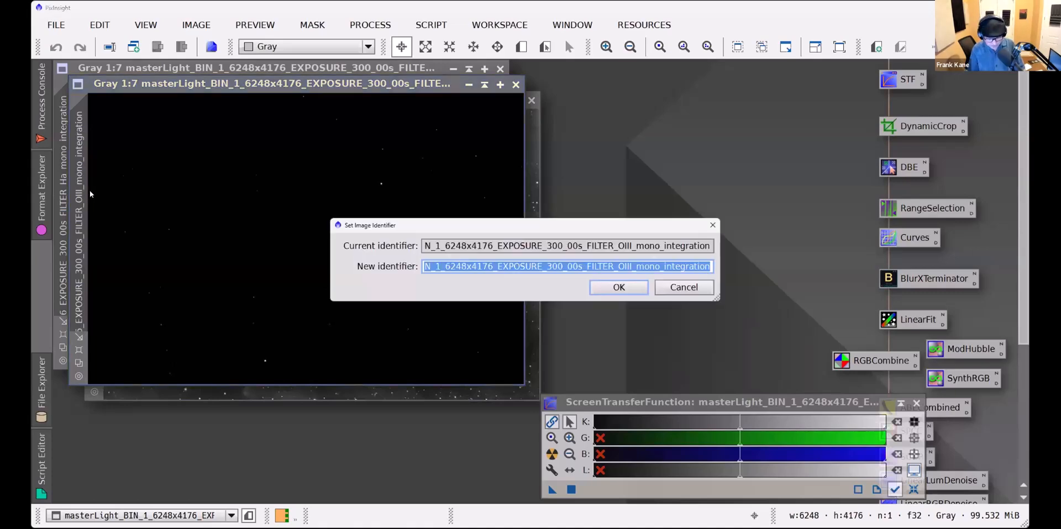
text(OIII)
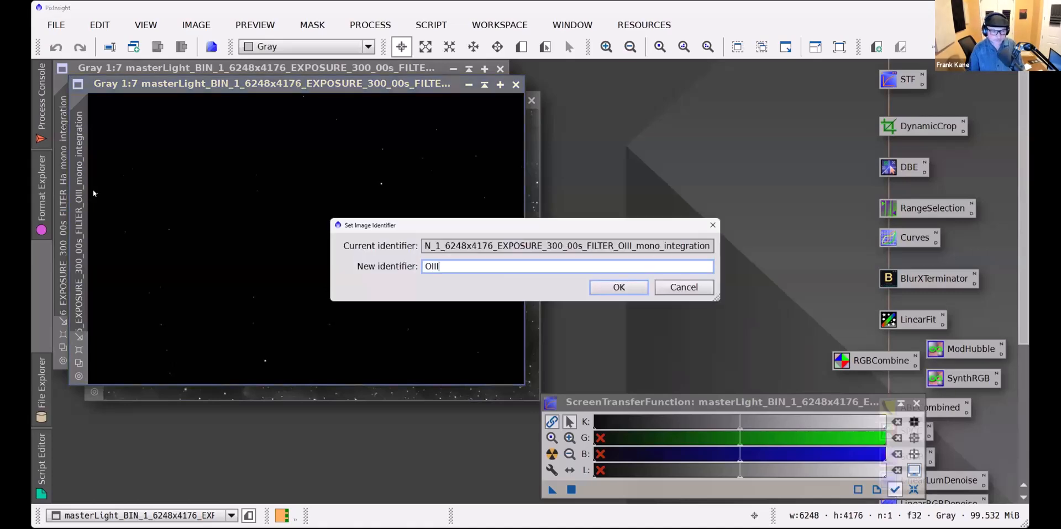
click(618, 292)
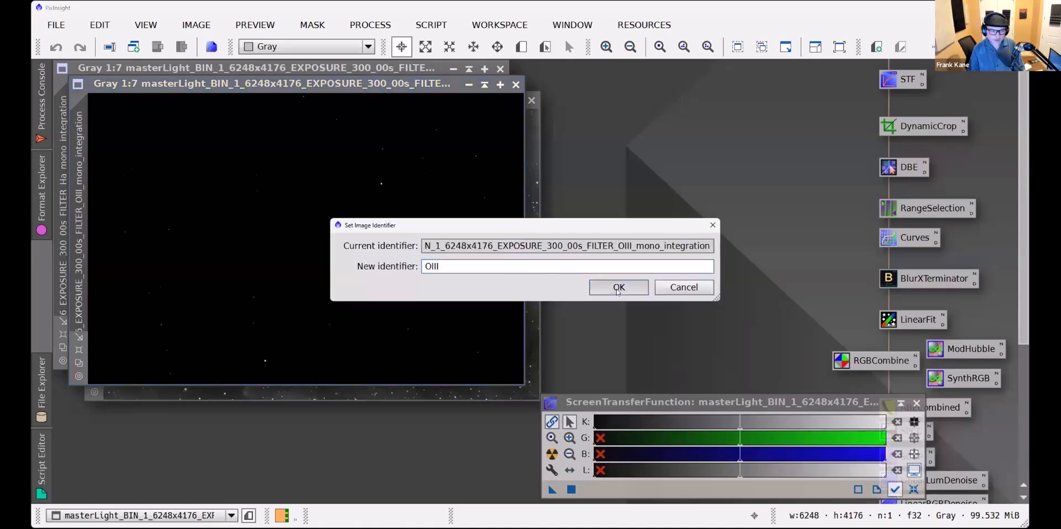
click(554, 455)
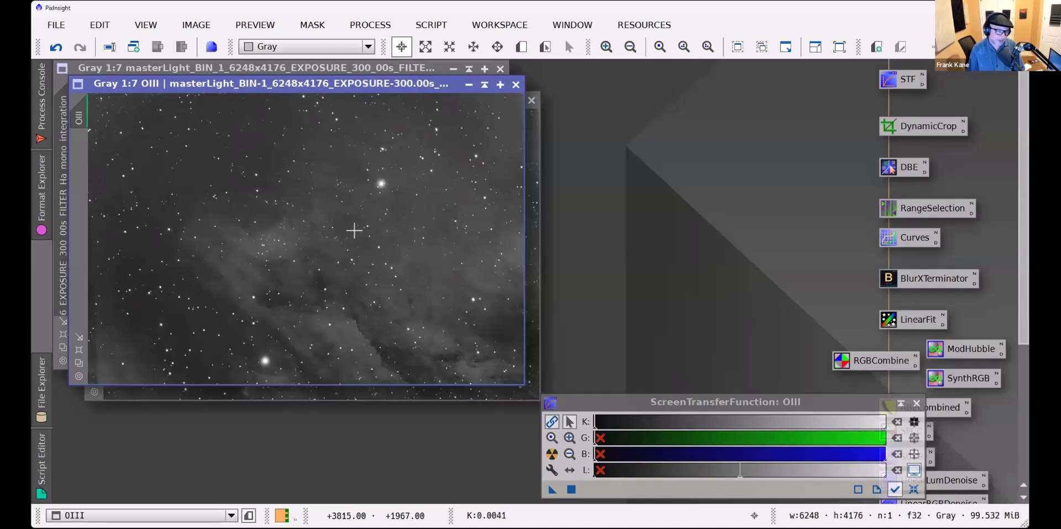
Inspect the noise, stars and faint nebulosity of the stretched OIII image close up and in full view
scroll(390, 222, up, 6)
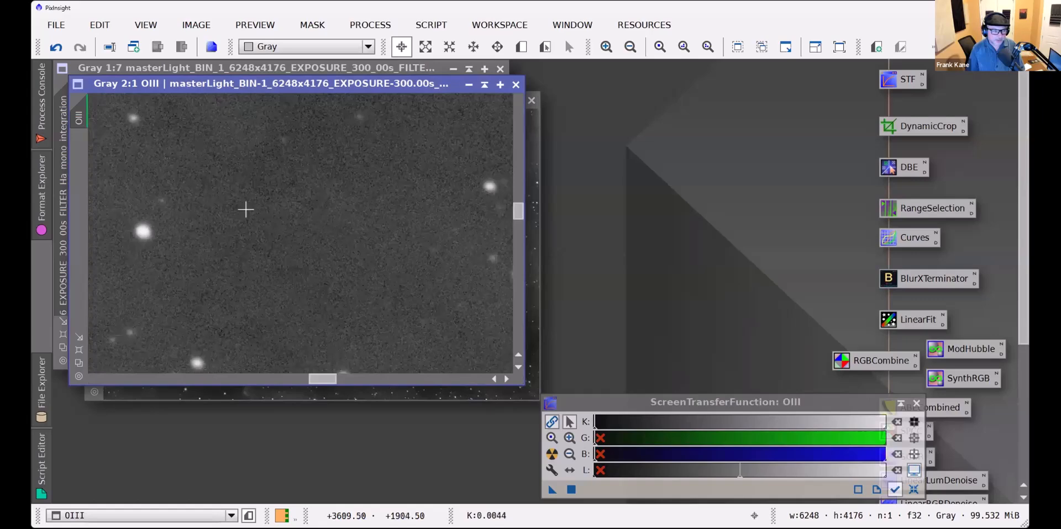
scroll(244, 217, down, 1)
scroll(244, 217, up, 1)
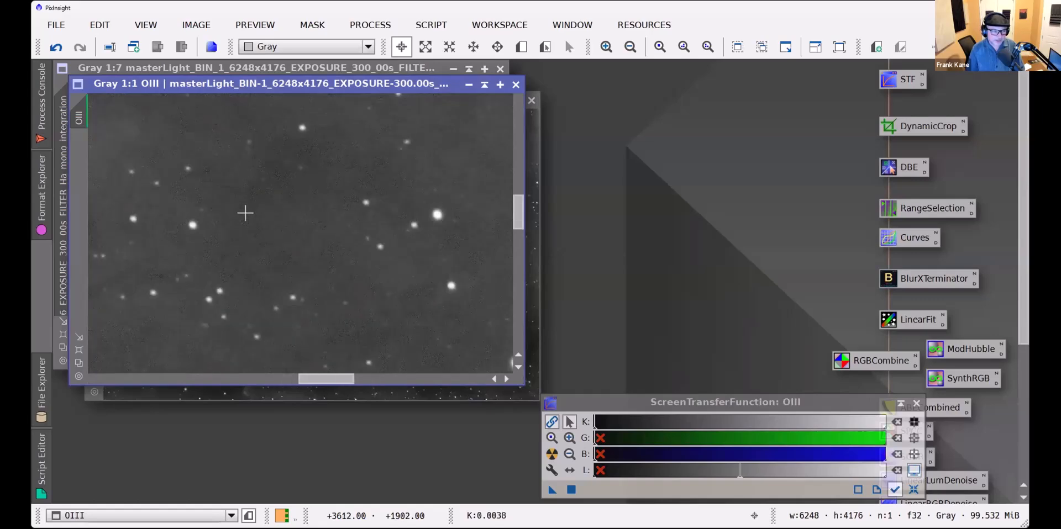
scroll(244, 213, down, 4)
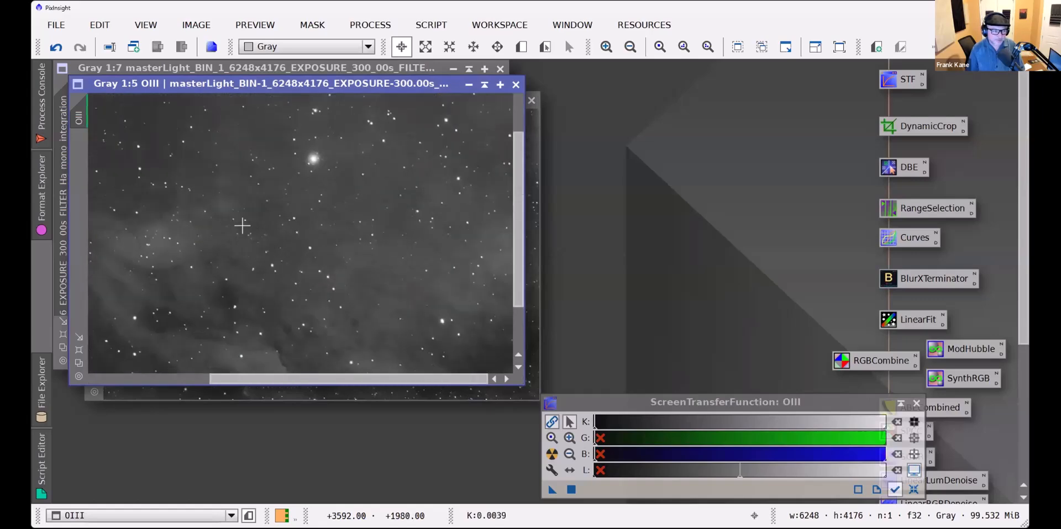
scroll(242, 227, down, 2)
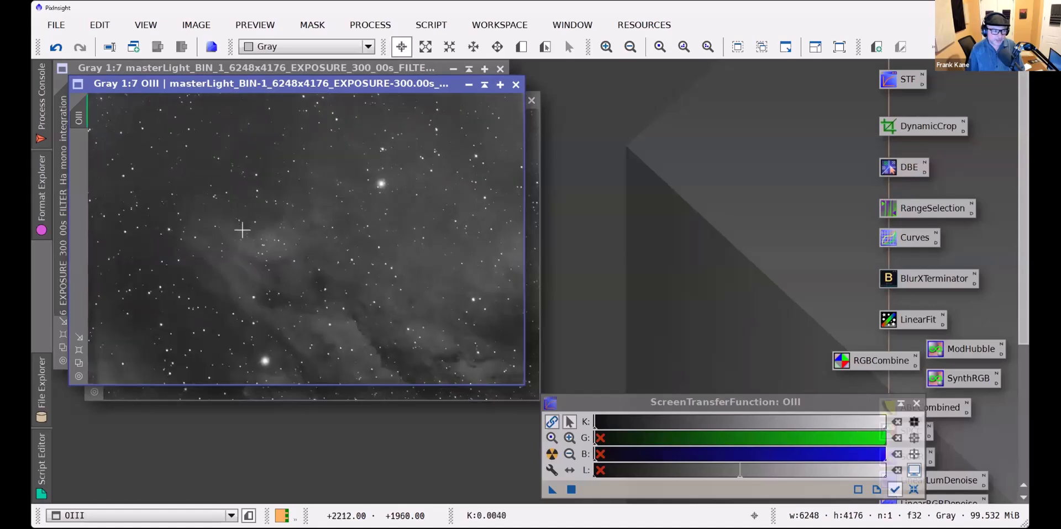
scroll(242, 230, down, 1)
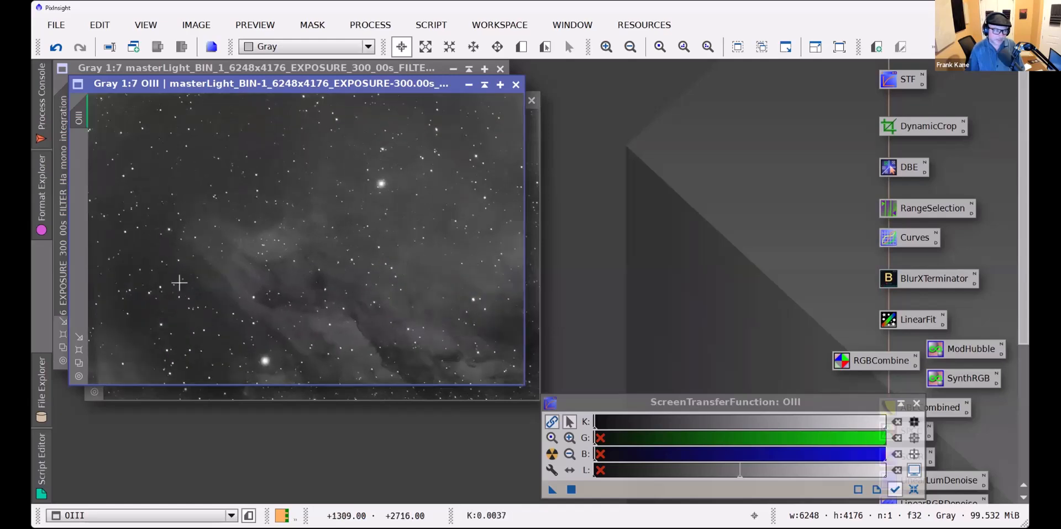
Rename the Ha master light's image identifier to Ha and apply an Auto Stretch to its display
click(274, 68)
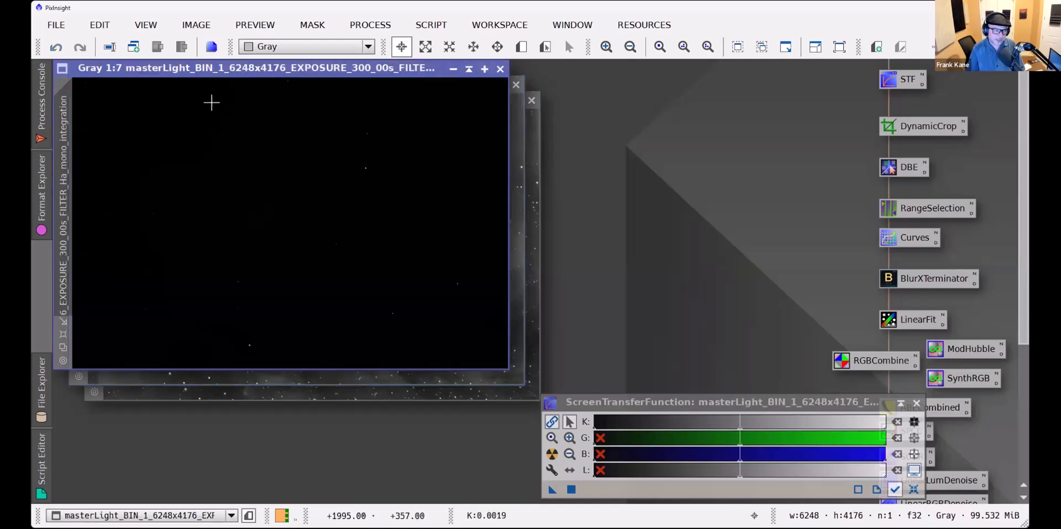
double_click(66, 177)
text(Ha)
click(621, 287)
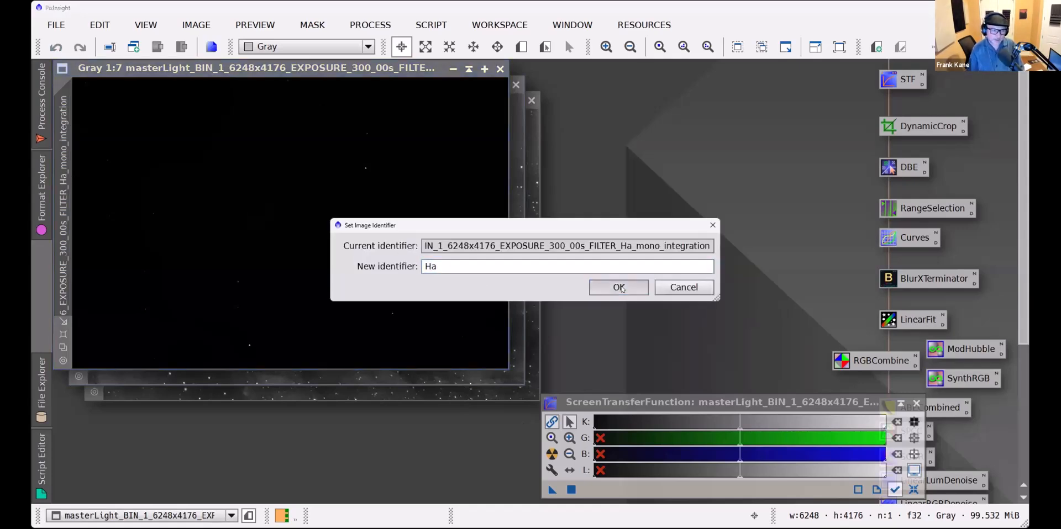
click(551, 455)
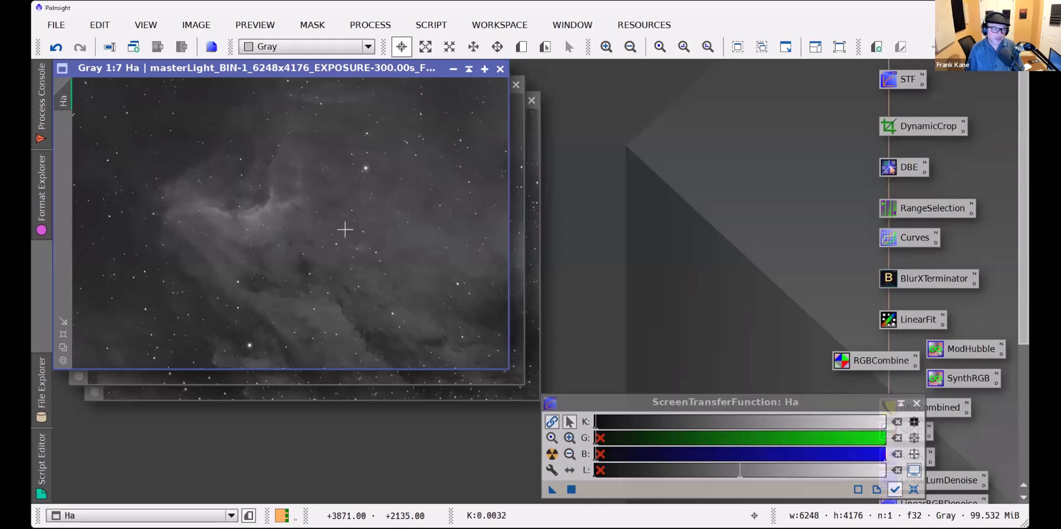
Inspect the stretched Ha image's detail close up and compare its overall nebula structure with the OIII image
scroll(327, 198, up, 2)
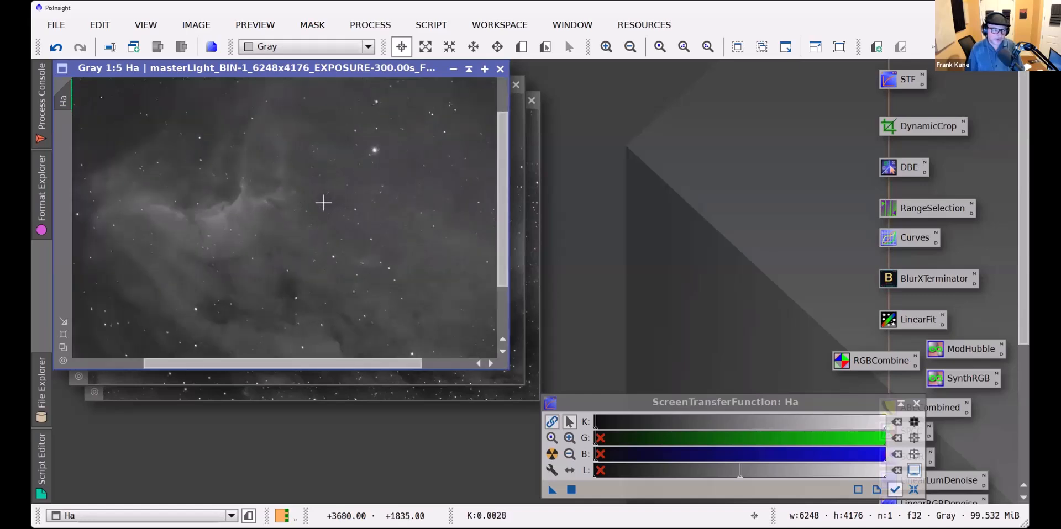
scroll(320, 205, up, 2)
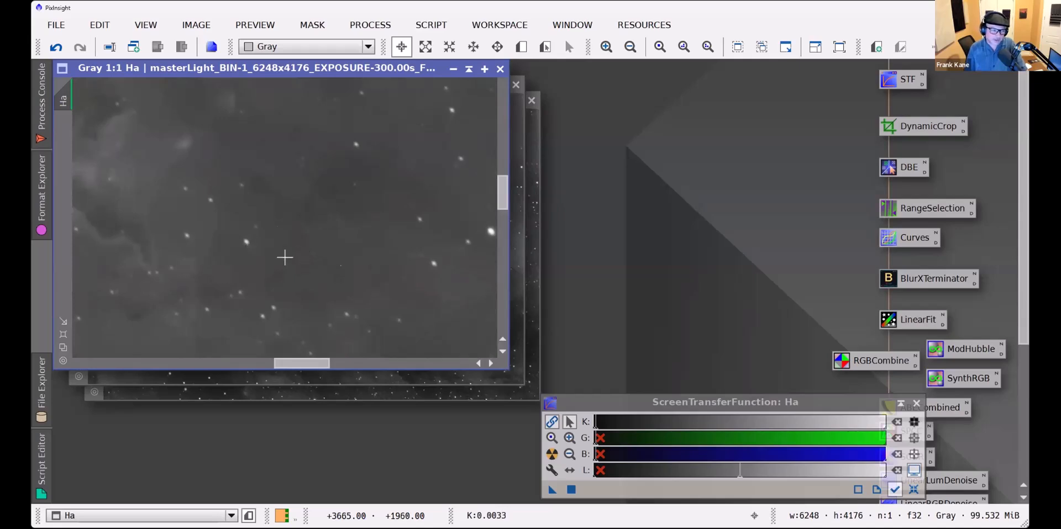
scroll(337, 261, down, 3)
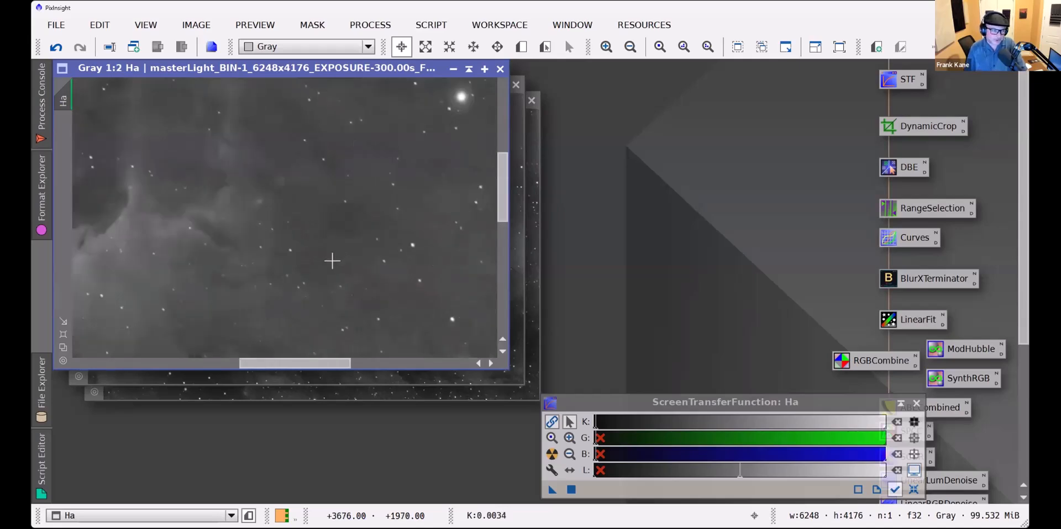
scroll(329, 268, down, 3)
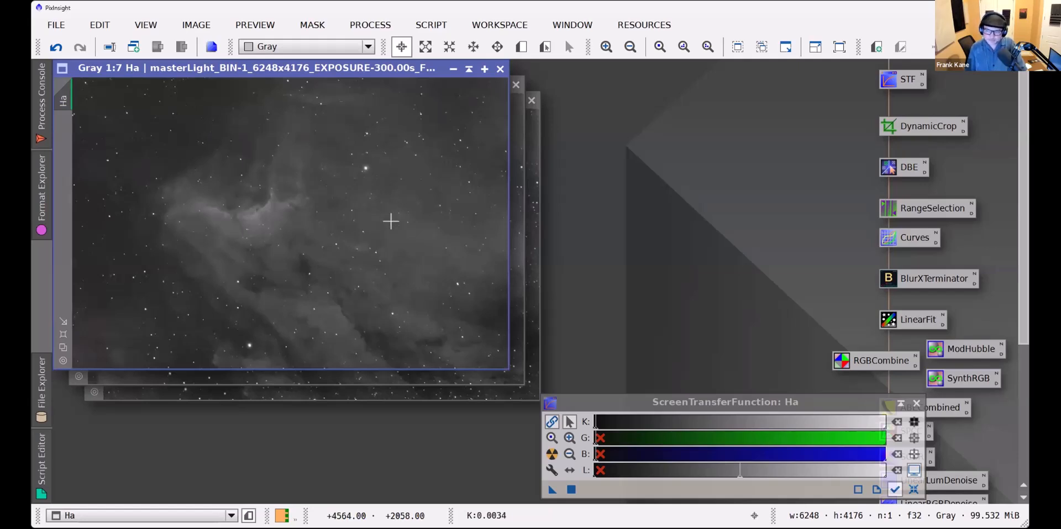
click(517, 145)
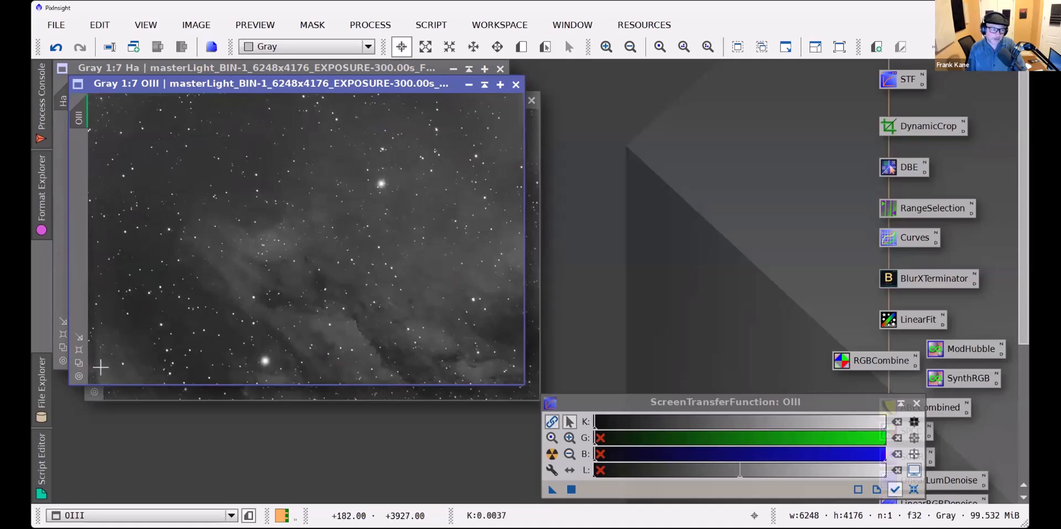
click(293, 69)
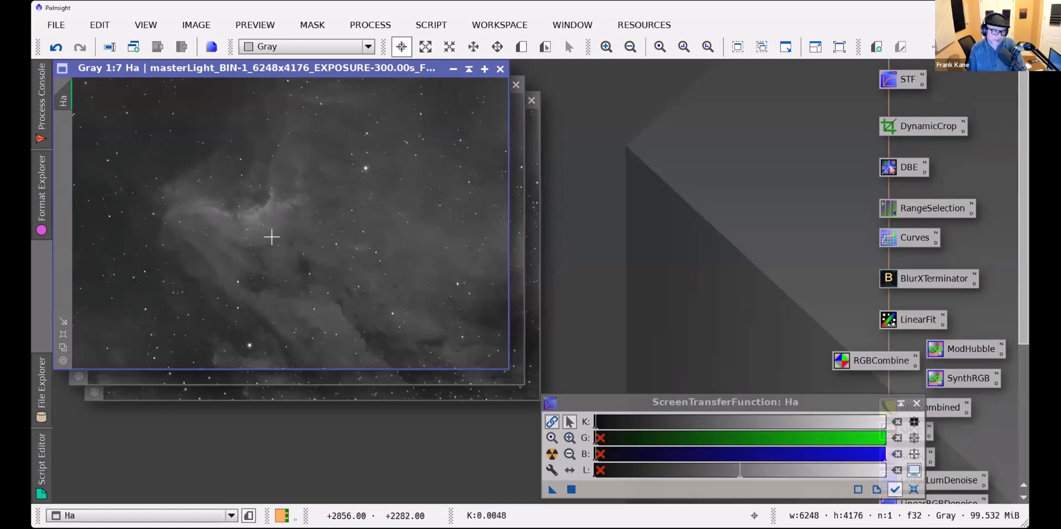
Examine the Ha image's dark pillars and bright ridge up to 1:1 zoom, and judge the nebula's framing in full view
scroll(247, 213, up, 4)
scroll(290, 198, down, 4)
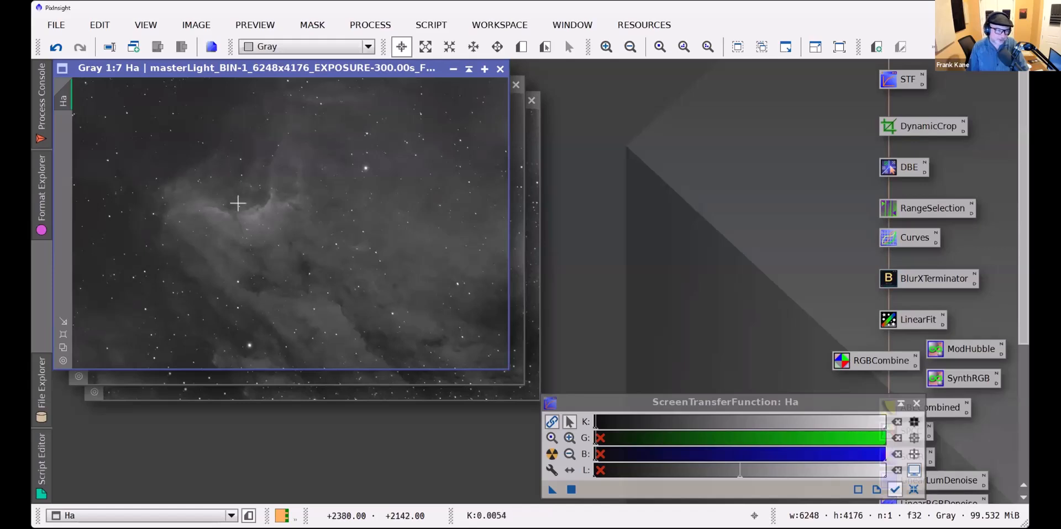
scroll(218, 227, down, 3)
scroll(216, 233, up, 3)
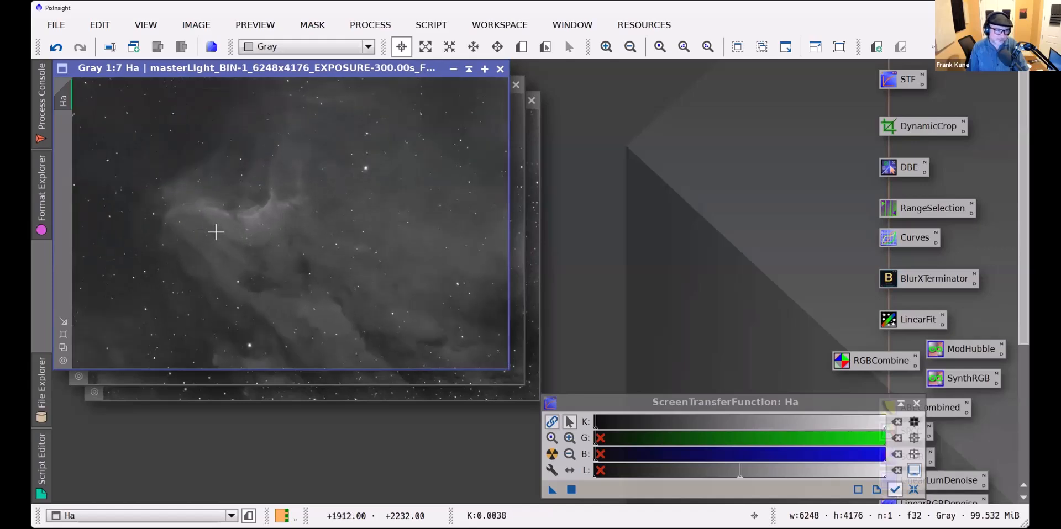
scroll(215, 232, up, 4)
mouse_move(504, 227)
mouse_down()
mouse_move(504, 207)
mouse_move(506, 226)
mouse_up()
scroll(279, 261, up, 2)
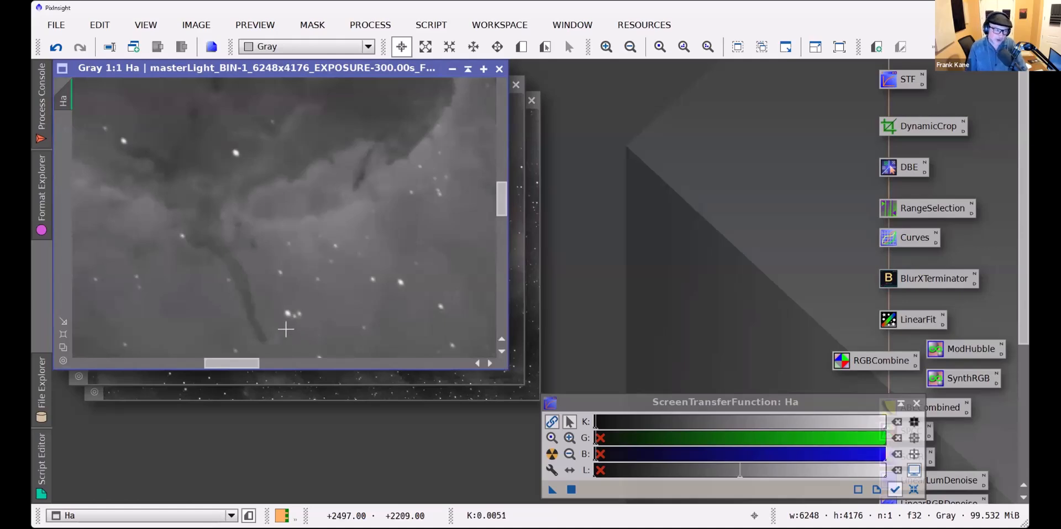
scroll(315, 269, up, 1)
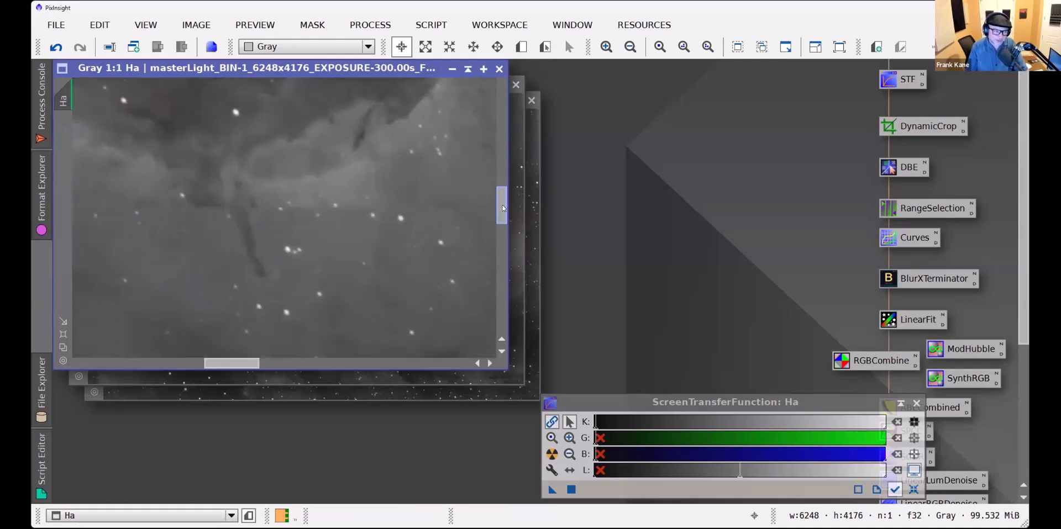
scroll(315, 269, down, 3)
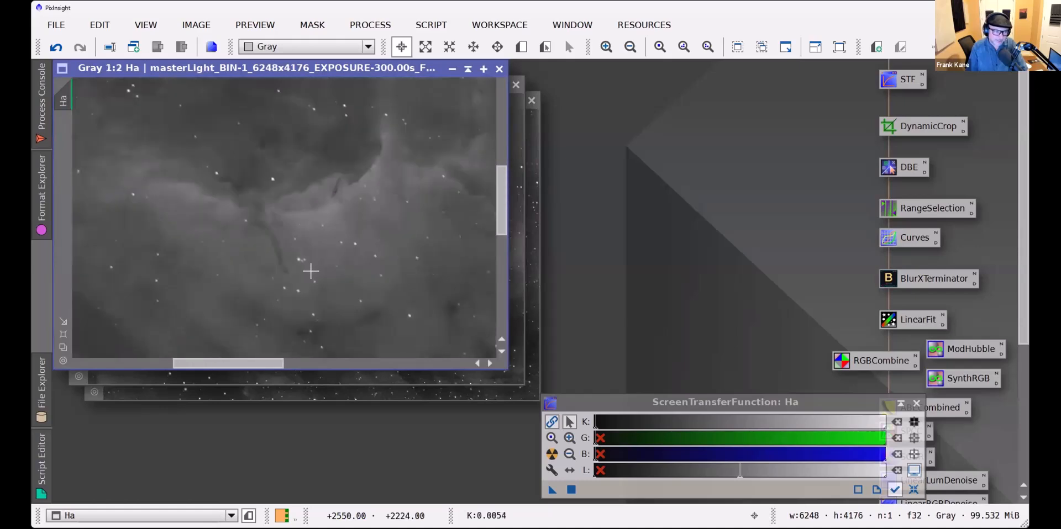
scroll(332, 270, down, 1)
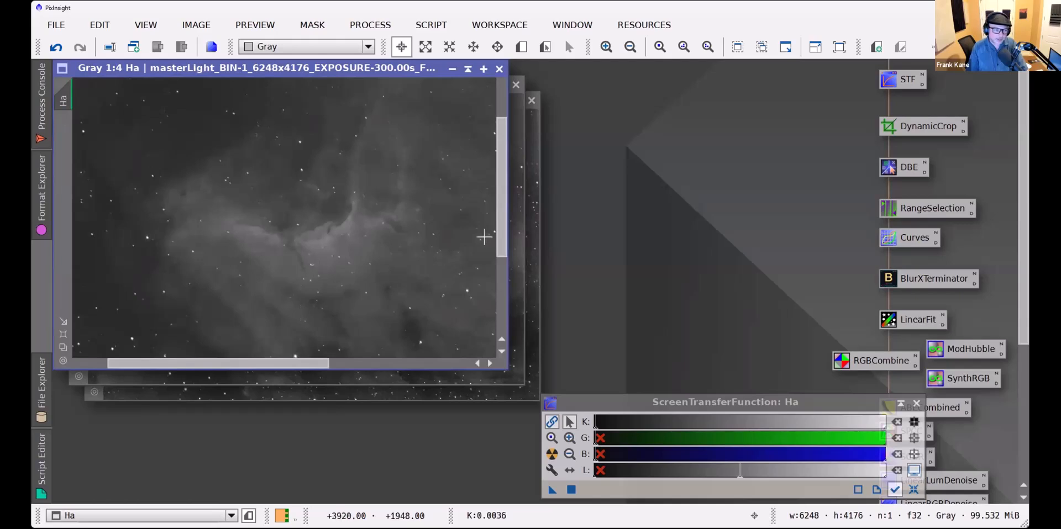
drag(500, 227, 500, 205)
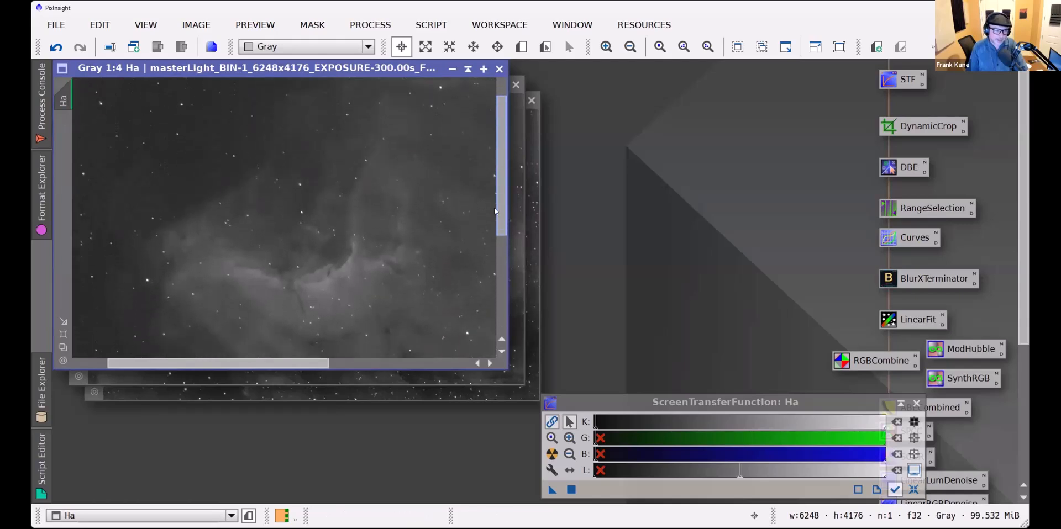
drag(307, 363, 336, 363)
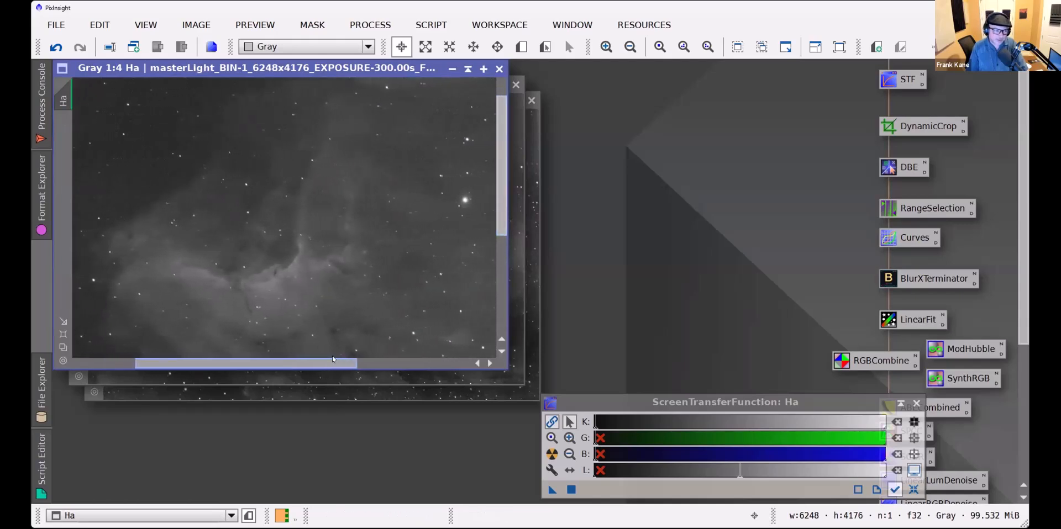
mouse_move(503, 207)
mouse_down()
mouse_move(503, 231)
mouse_move(503, 221)
mouse_up()
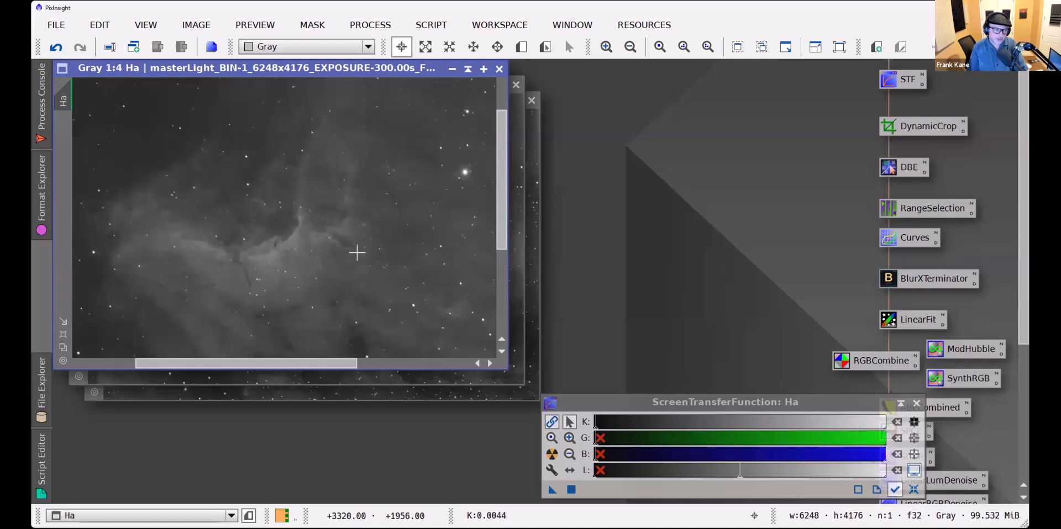
scroll(331, 261, down, 4)
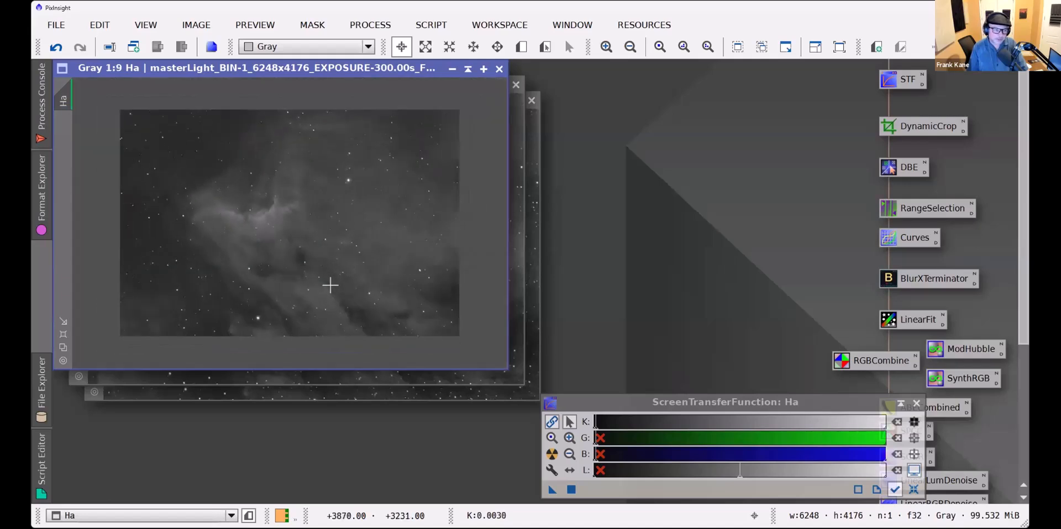
scroll(282, 266, up, 1)
scroll(287, 271, down, 1)
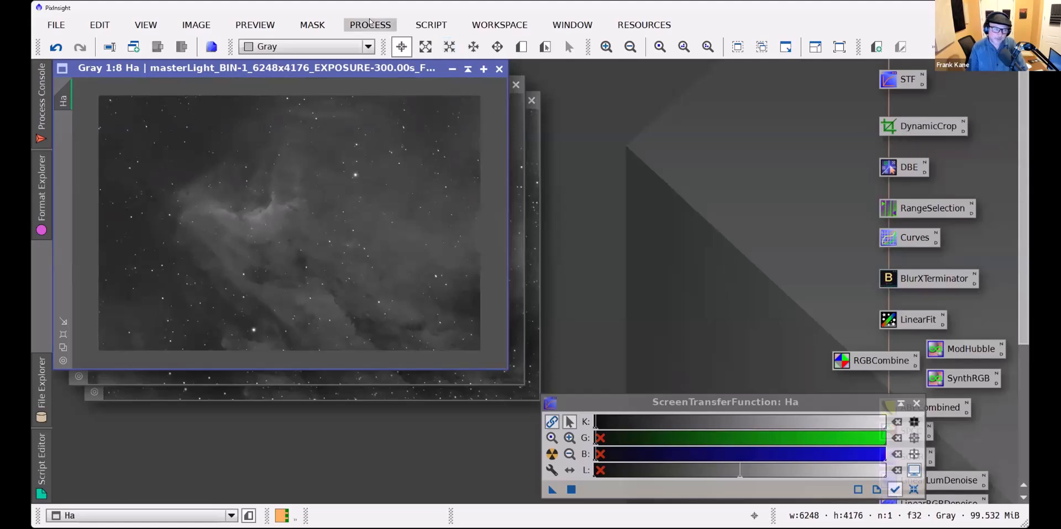
Start DynamicCrop on the Ha image with reset settings and frame the nebula at 3792 × 3024 px, anchored at 2560, 1592
click(909, 126)
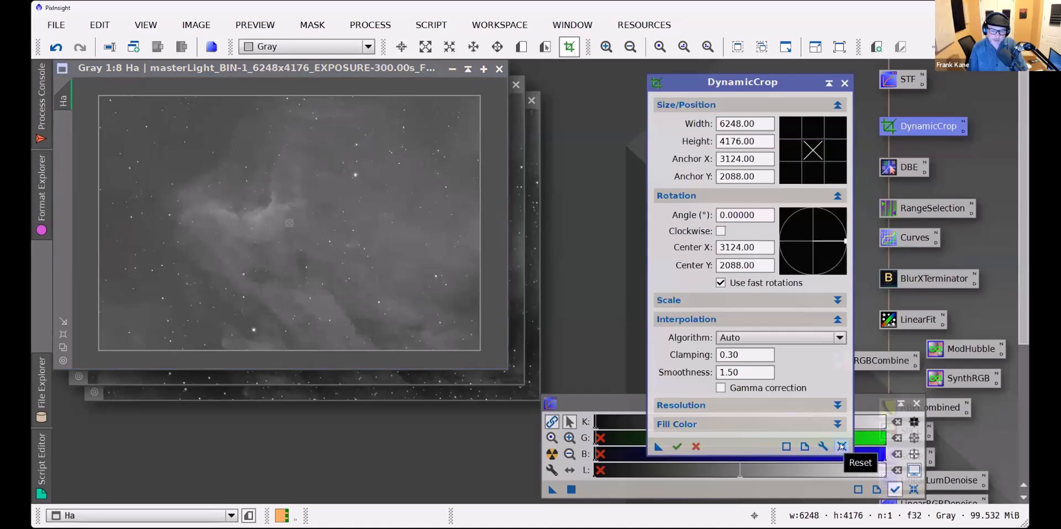
click(842, 446)
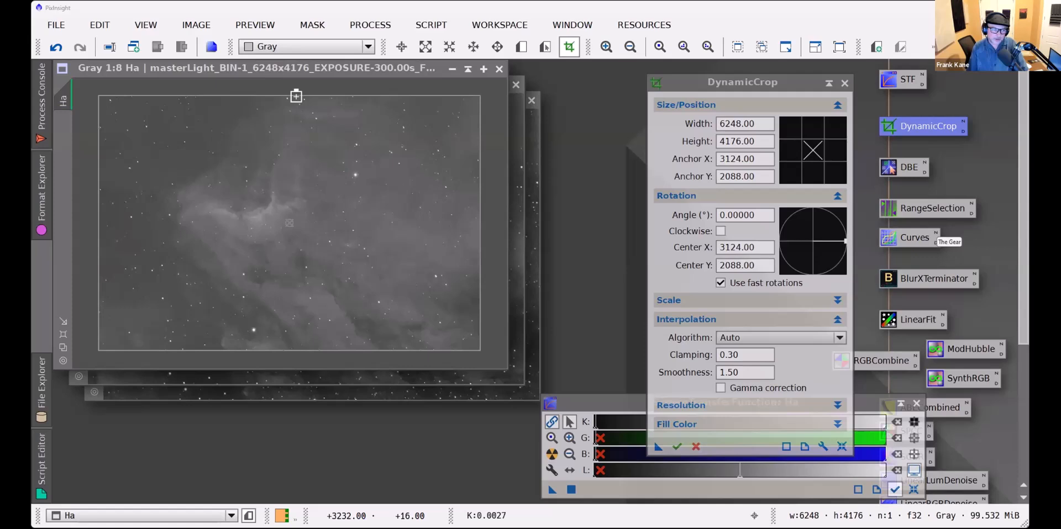
mouse_move(296, 96)
mouse_down()
mouse_move(290, 132)
mouse_move(291, 100)
mouse_up()
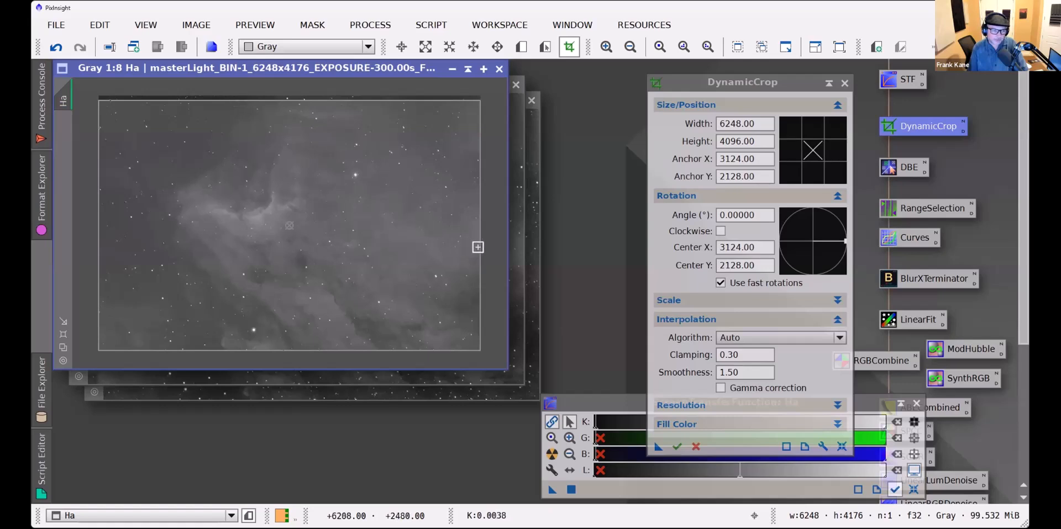
drag(481, 247, 372, 233)
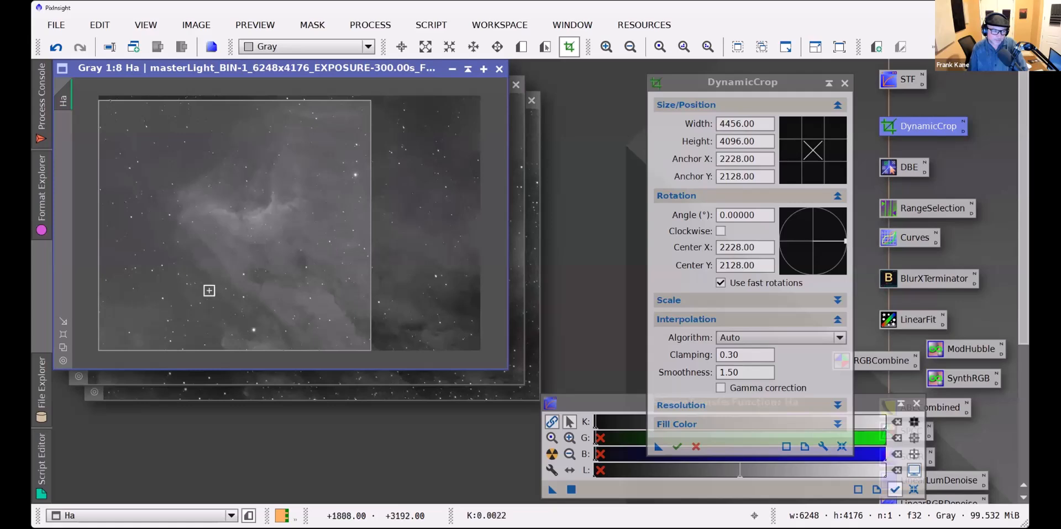
drag(216, 350, 222, 292)
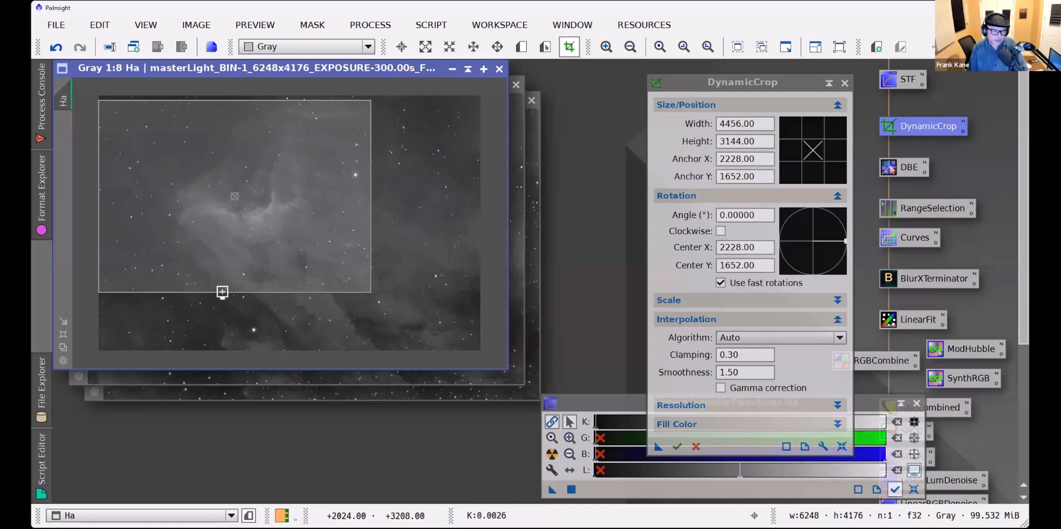
mouse_move(222, 293)
mouse_down()
mouse_move(220, 317)
mouse_move(226, 285)
mouse_up()
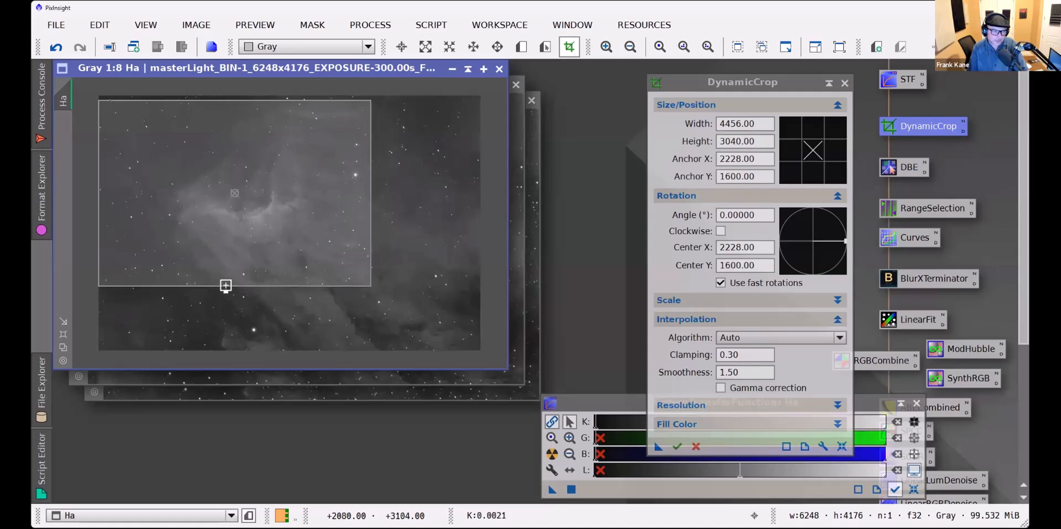
drag(225, 286, 220, 284)
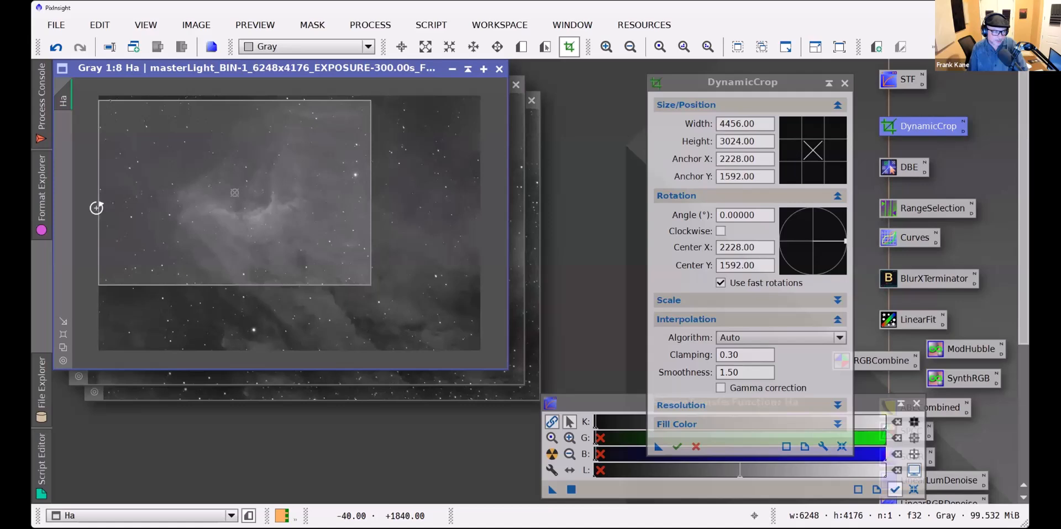
drag(98, 212, 139, 212)
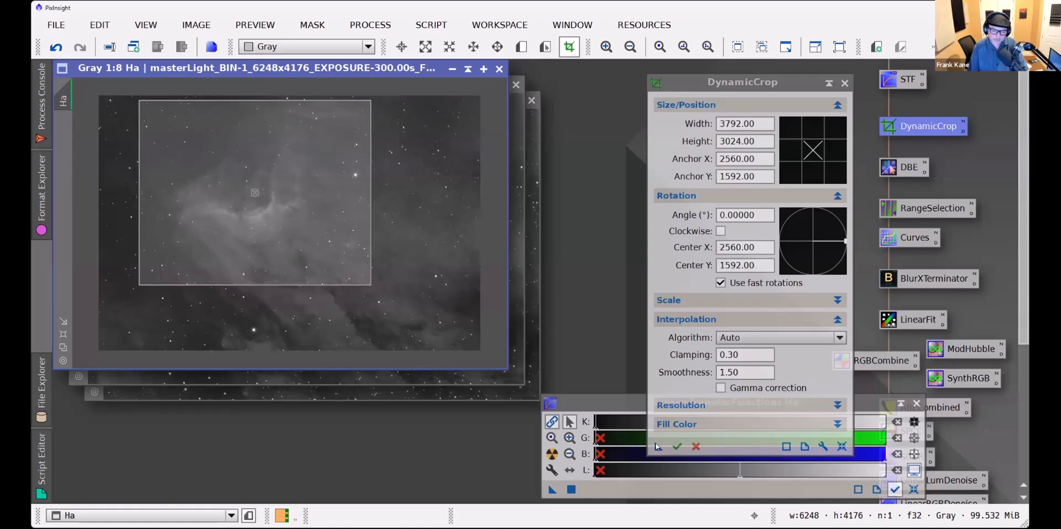
Store the crop settings as a workspace process icon and crop the Ha image, leaving its fitted window shaded out of the way
drag(658, 447, 420, 452)
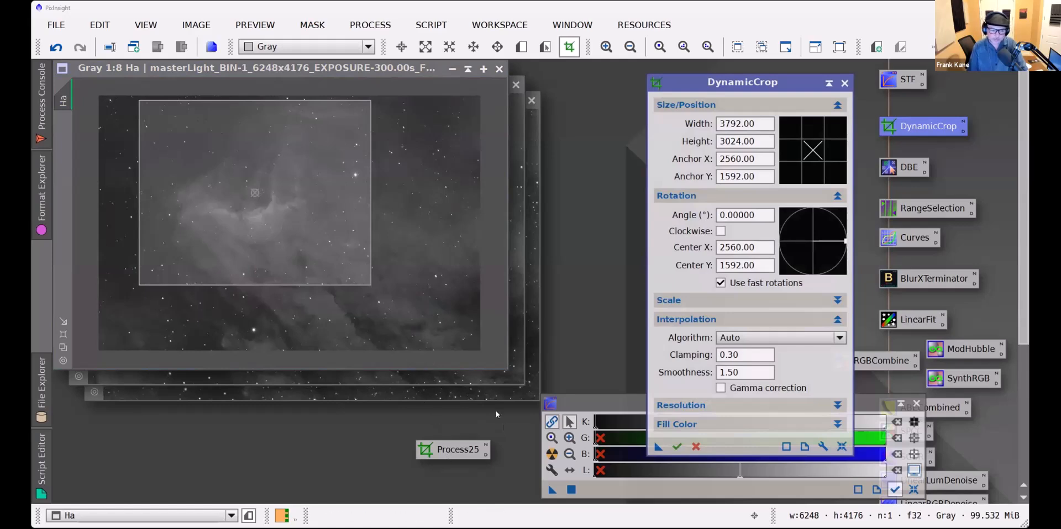
click(677, 447)
right_click(340, 220)
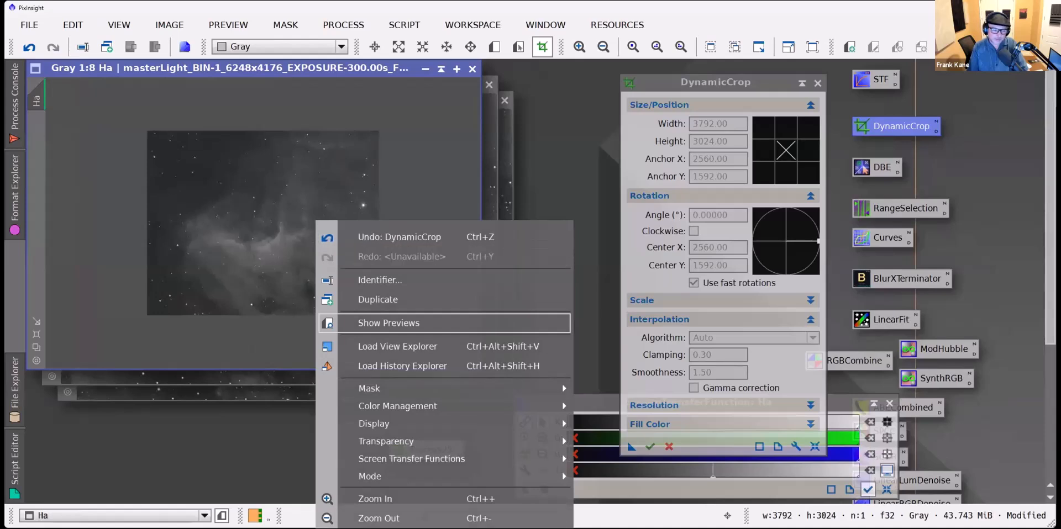
click(383, 528)
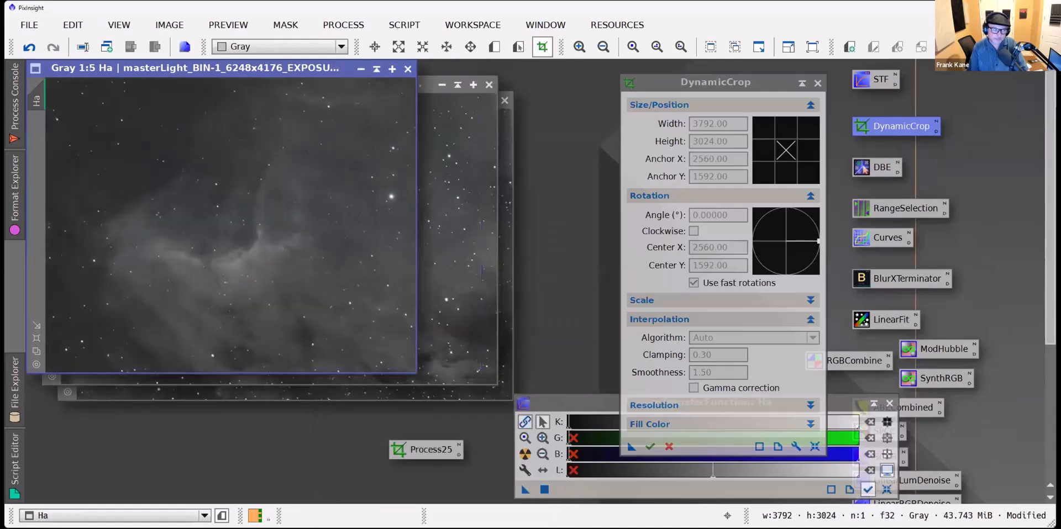
click(376, 69)
drag(225, 212, 457, 101)
Apply the stored crop to the OIII image, then fit its window, shade it and park it below the Ha window
click(224, 85)
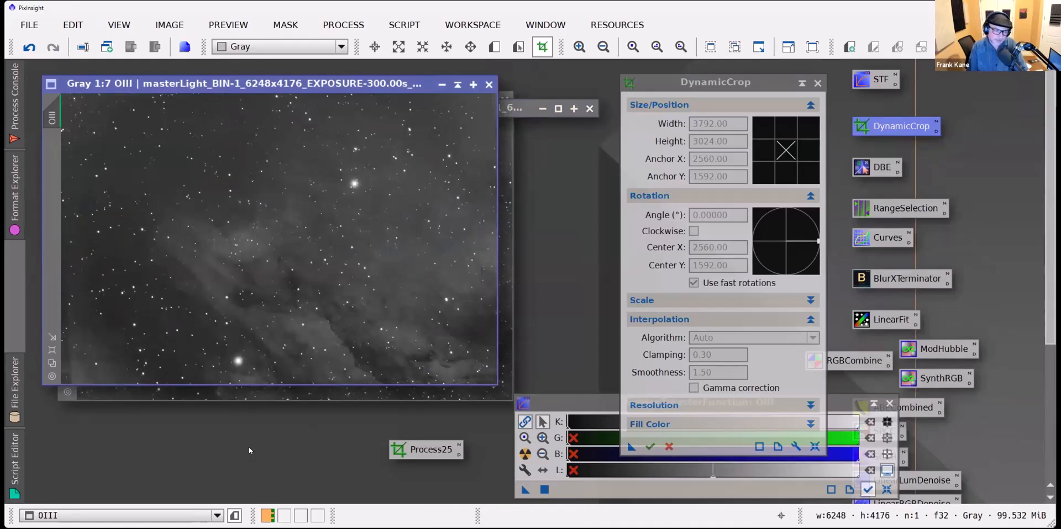
drag(419, 450, 343, 313)
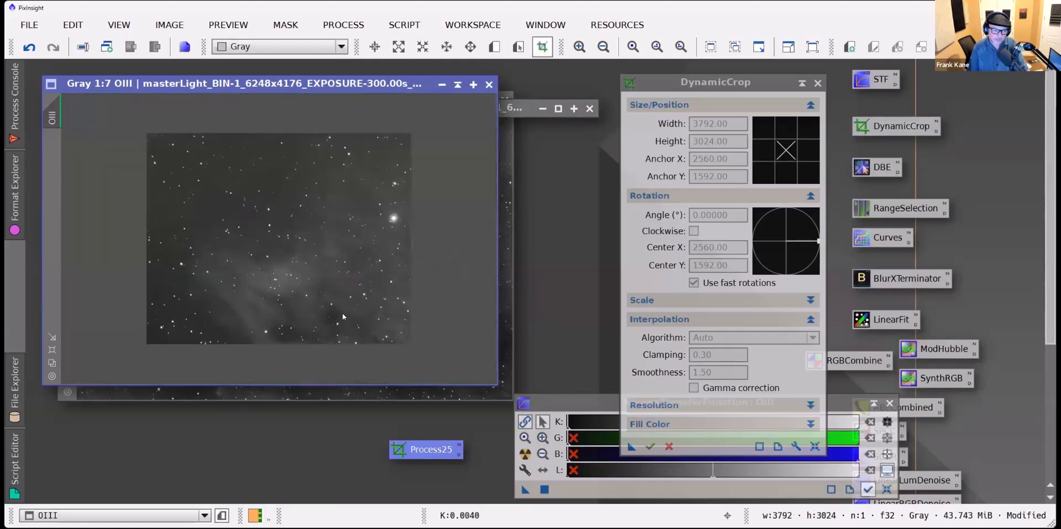
right_click(304, 226)
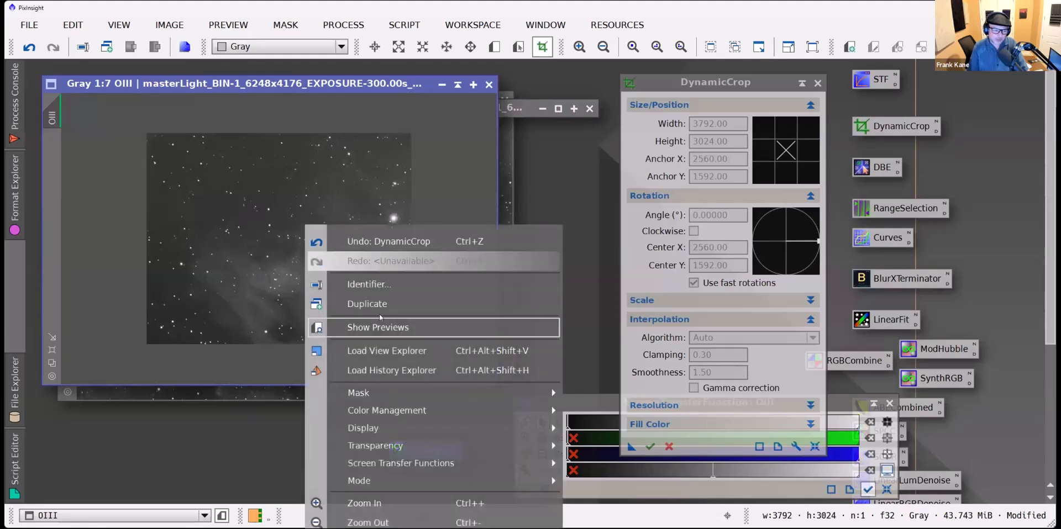
click(387, 528)
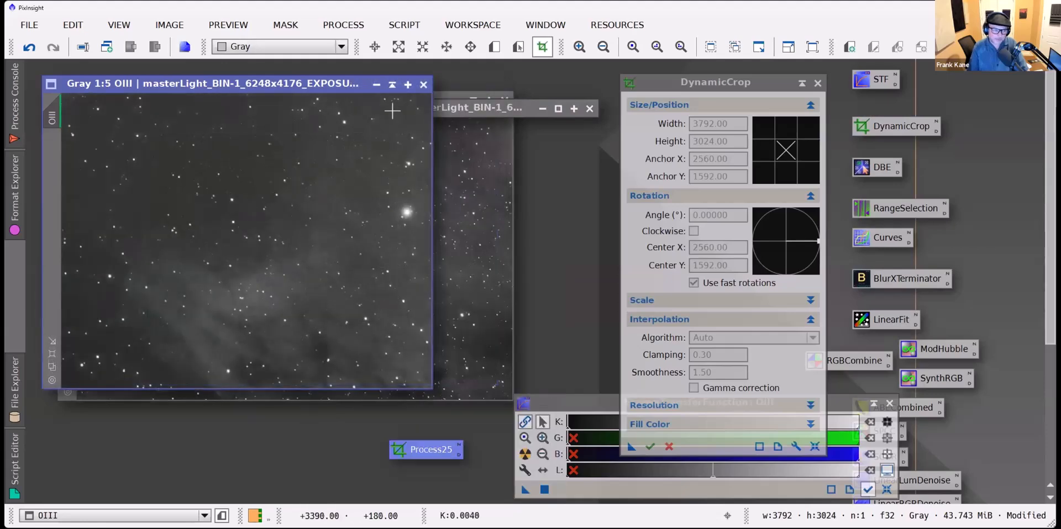
click(391, 85)
drag(374, 225, 572, 128)
Crop the SII image with the same stored settings, then fit and shade its window and park it below OIII
click(359, 380)
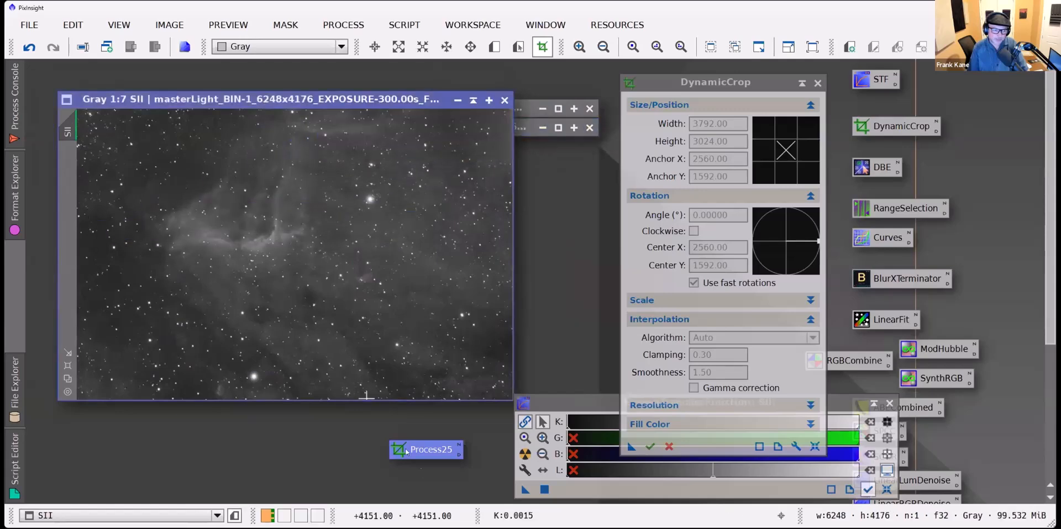
drag(415, 448, 336, 270)
right_click(329, 233)
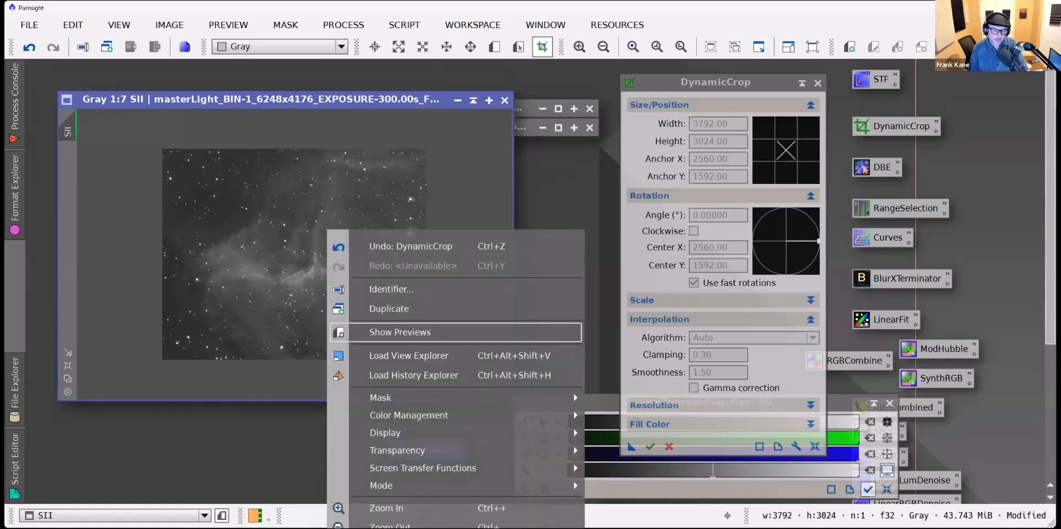
click(407, 527)
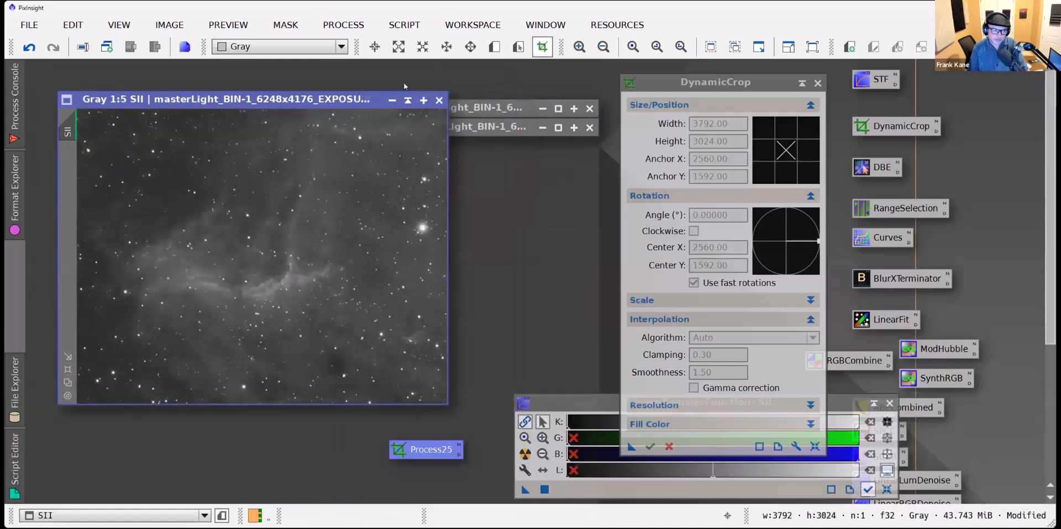
click(407, 102)
drag(333, 246, 532, 152)
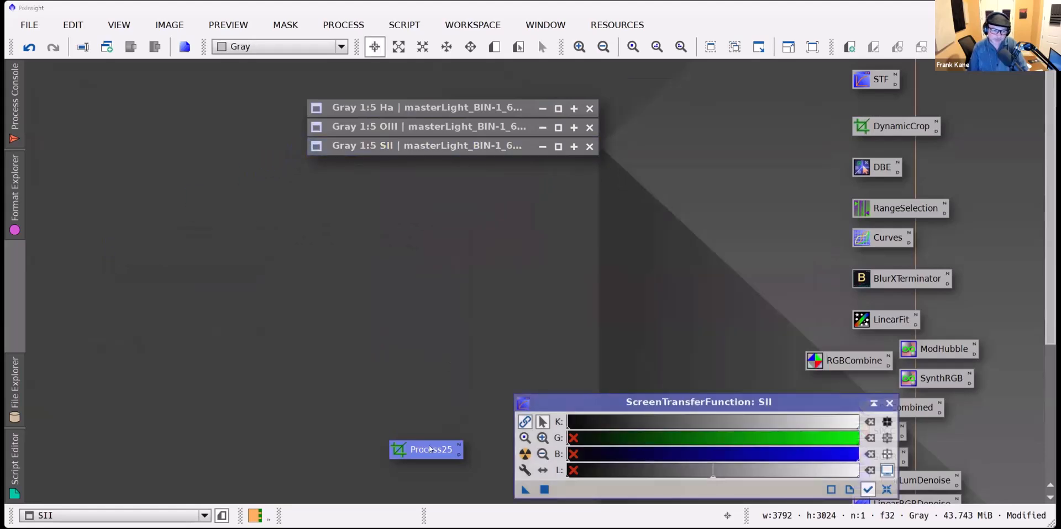
Move the crop process icon farther down the workspace and stack the shaded Ha, OIII and SII windows together in a workspace corner
drag(427, 474, 427, 492)
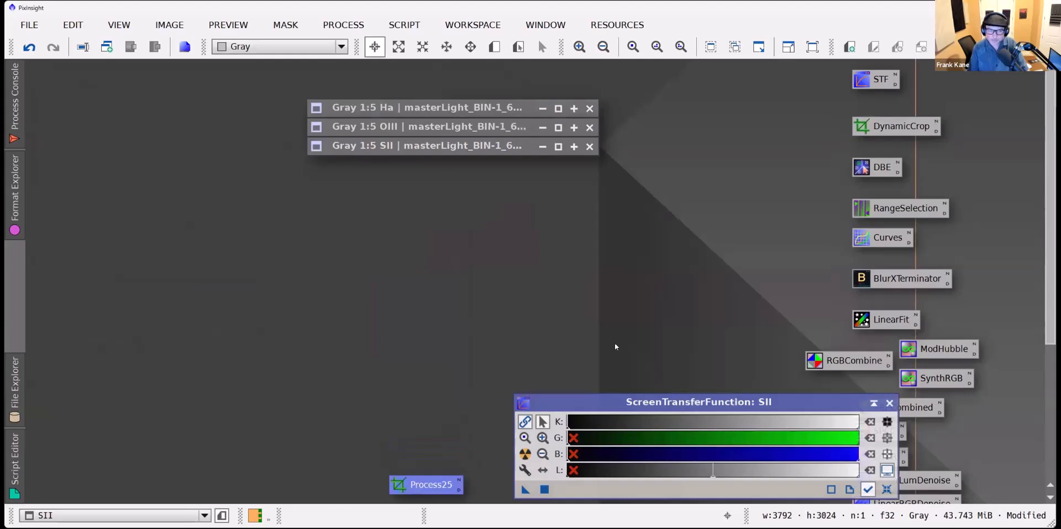
drag(429, 108, 167, 81)
drag(417, 125, 90, 101)
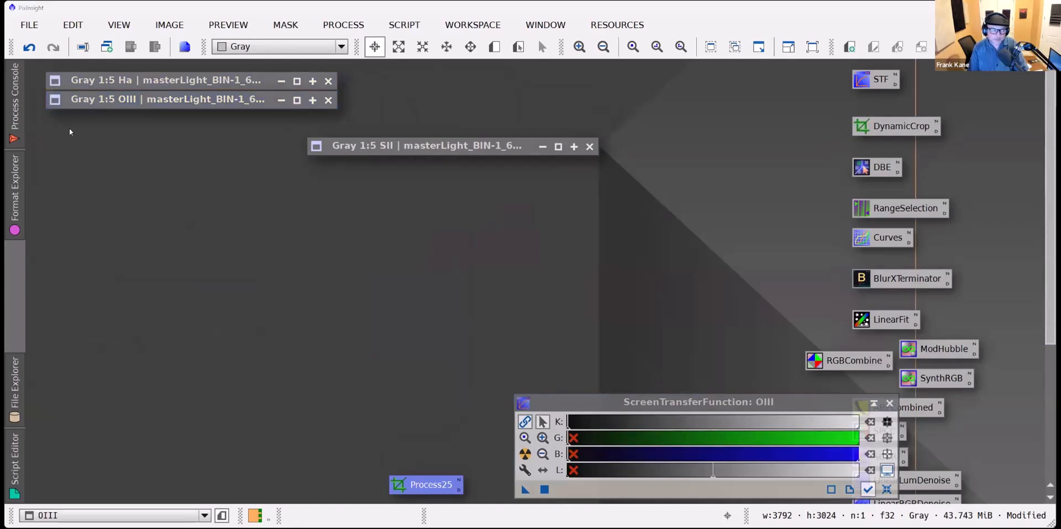
drag(337, 148, 76, 120)
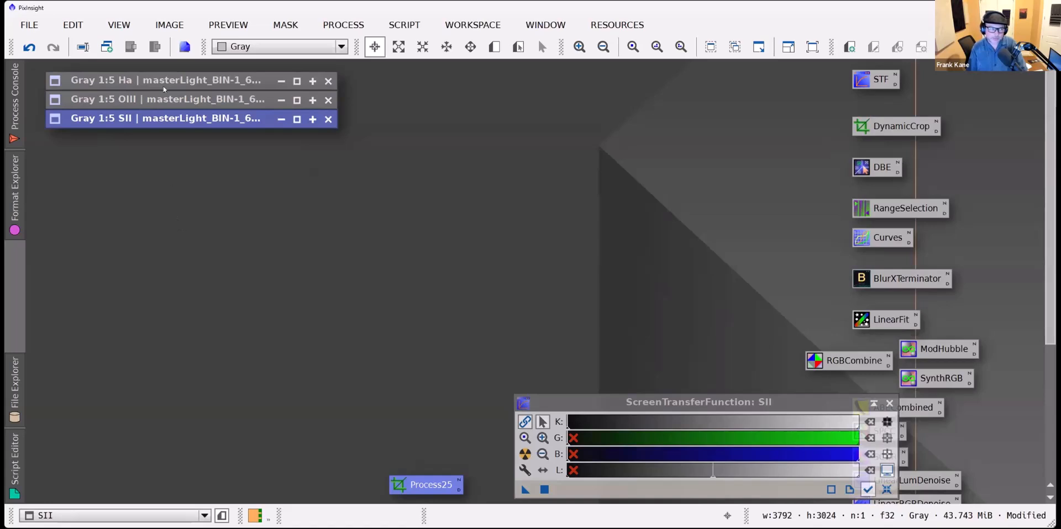
Restore the Ha window, remove its gradients with the GraXpert script using Subtraction, smoothing 0.000 and target-view replacement, and shade the window again
double_click(166, 81)
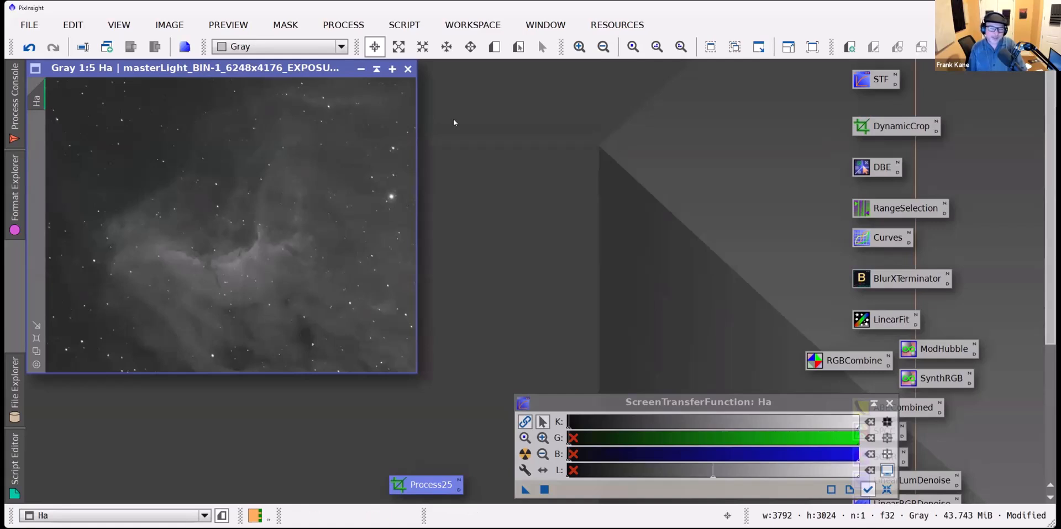
click(404, 25)
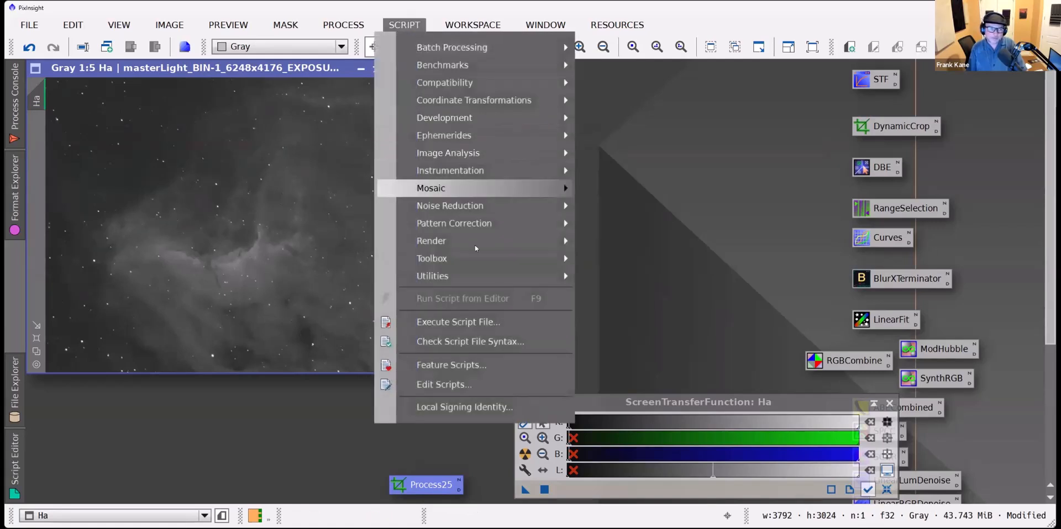
mouse_move(473, 257)
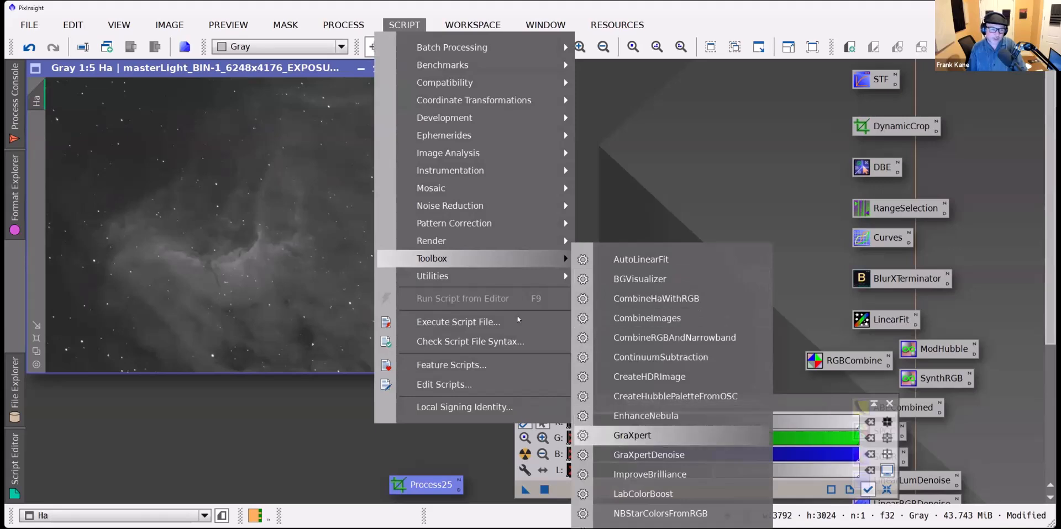
click(632, 435)
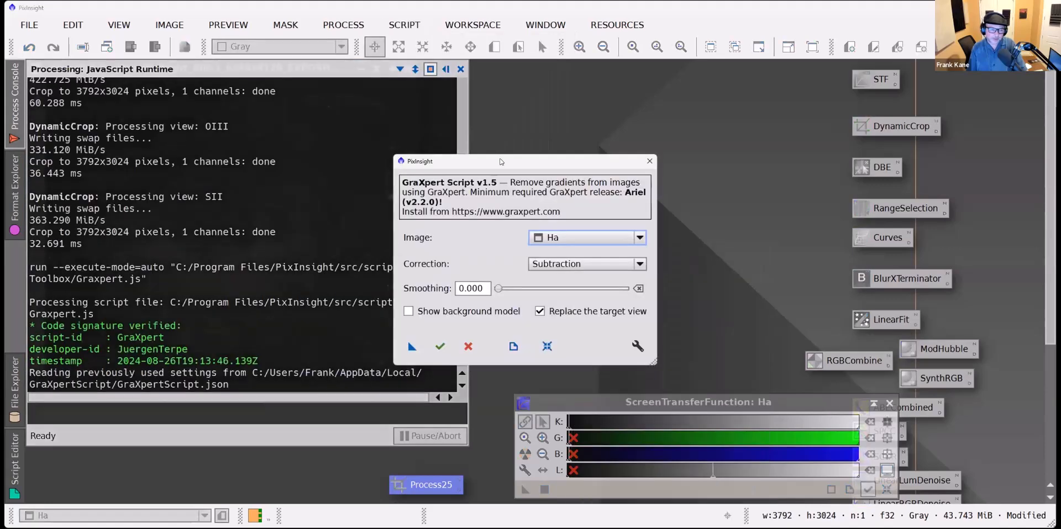
drag(501, 161, 624, 148)
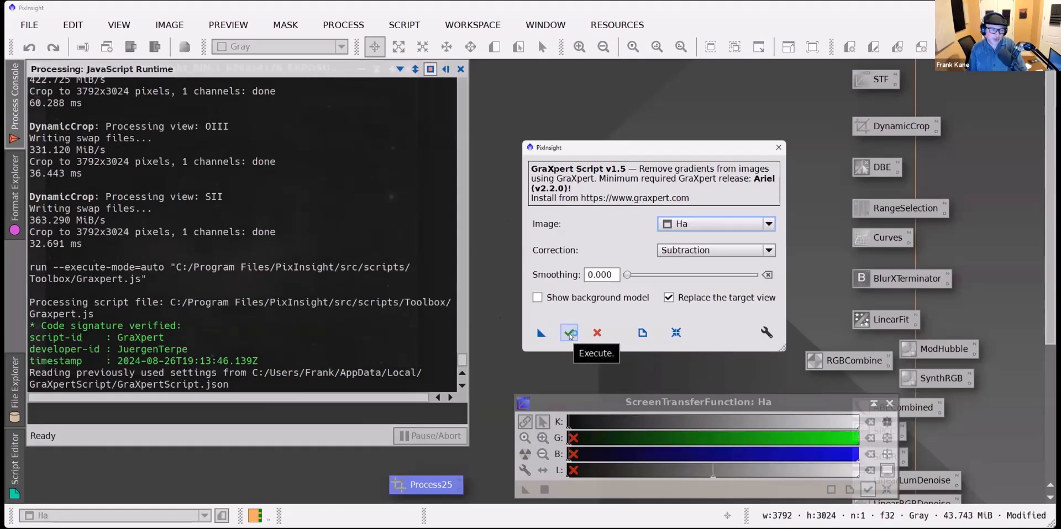
click(569, 334)
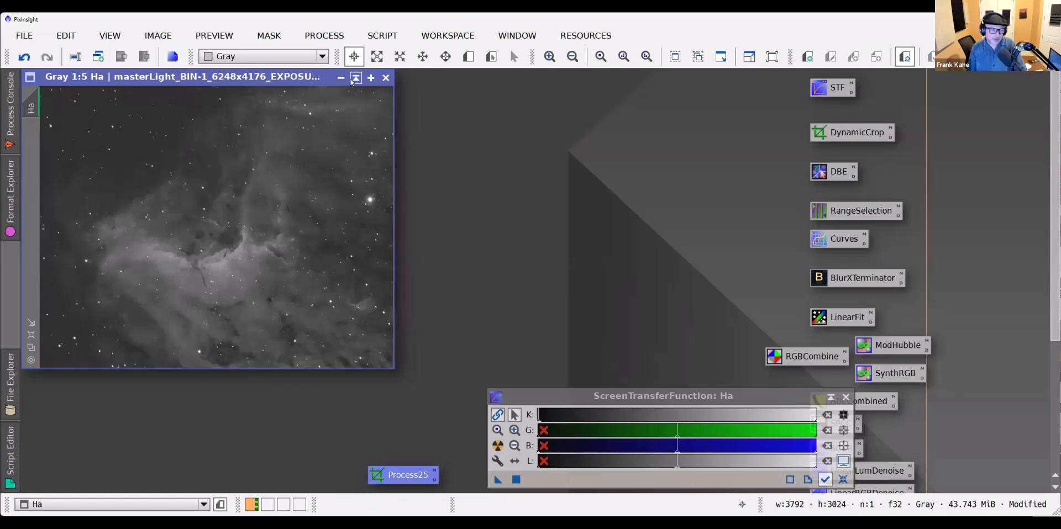
click(355, 78)
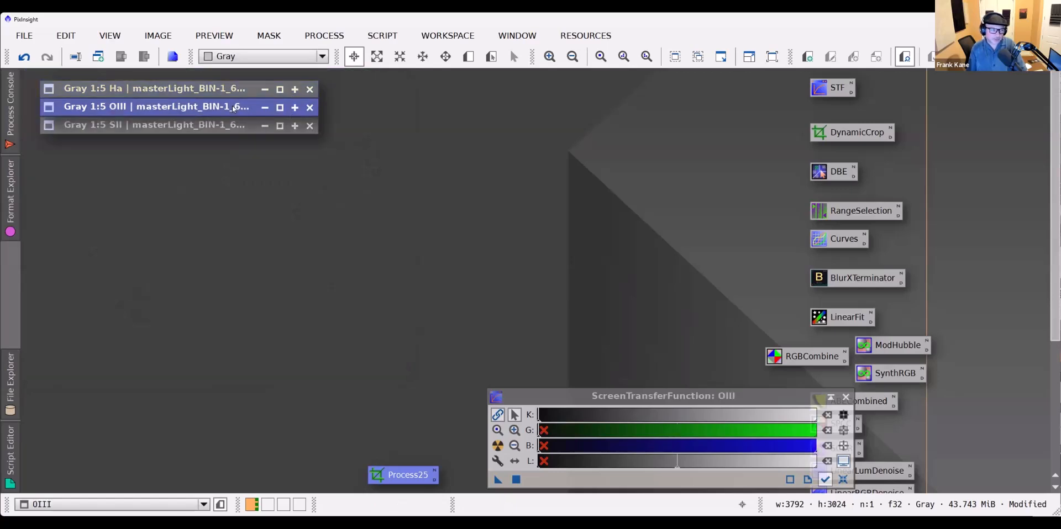
Restore the OIII window, run the GraXpert script on it to remove its gradients, and shade the window again
double_click(233, 109)
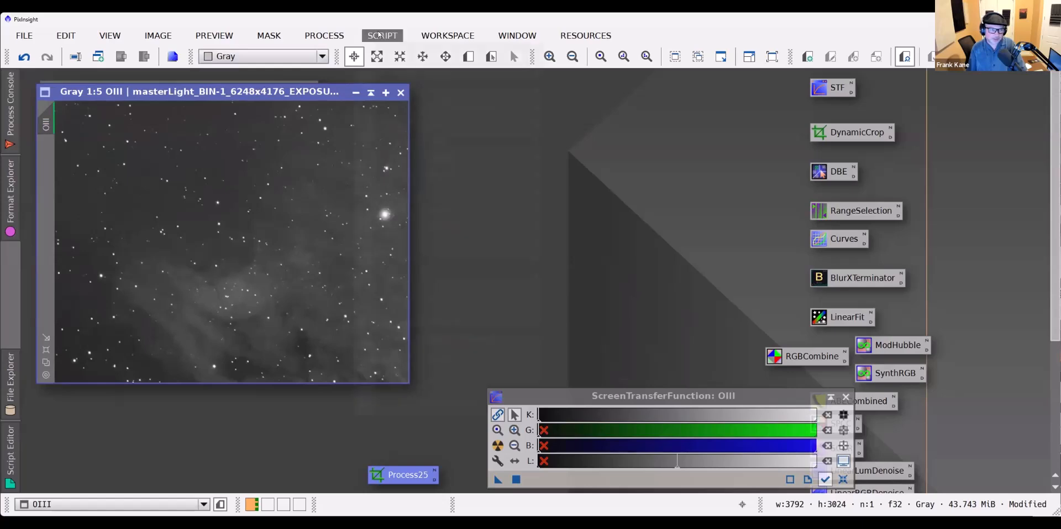
click(380, 36)
mouse_move(446, 263)
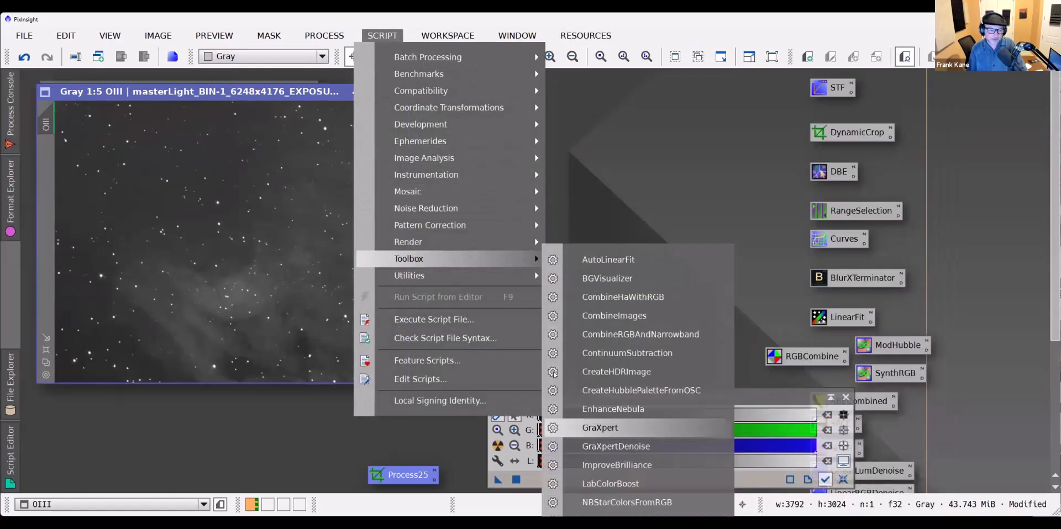
click(586, 428)
click(446, 343)
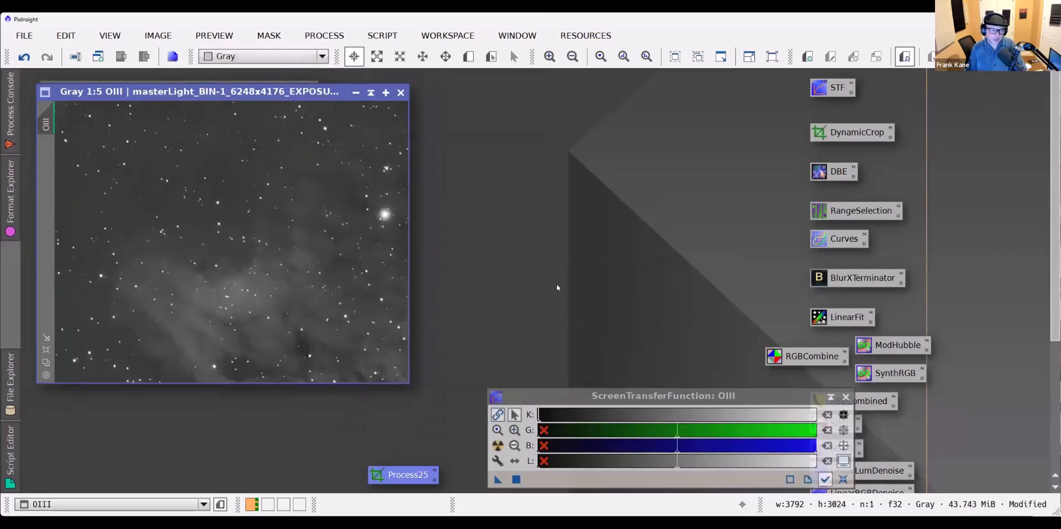
click(367, 91)
Run the GraXpert gradient removal on the restored SII image and shade its window back into the stack
double_click(215, 125)
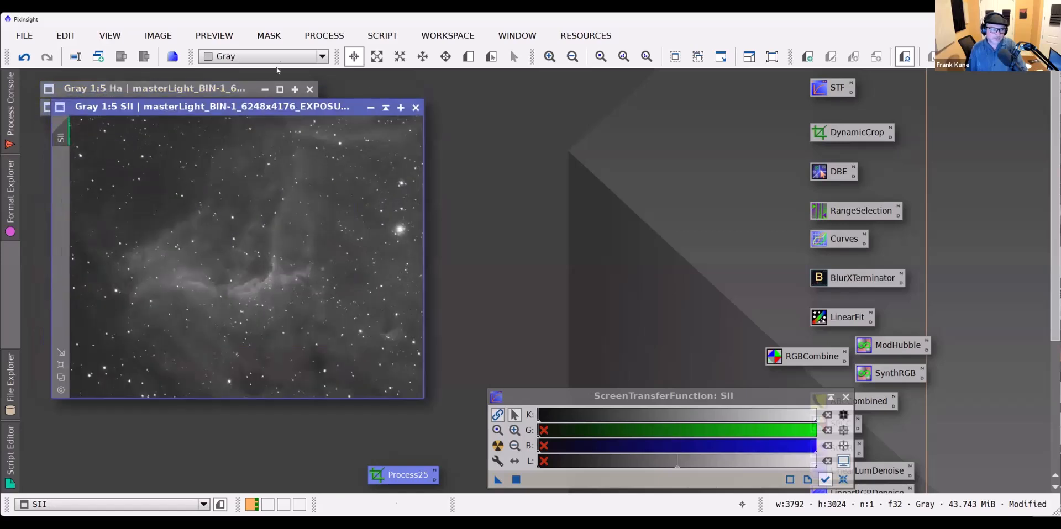
click(375, 37)
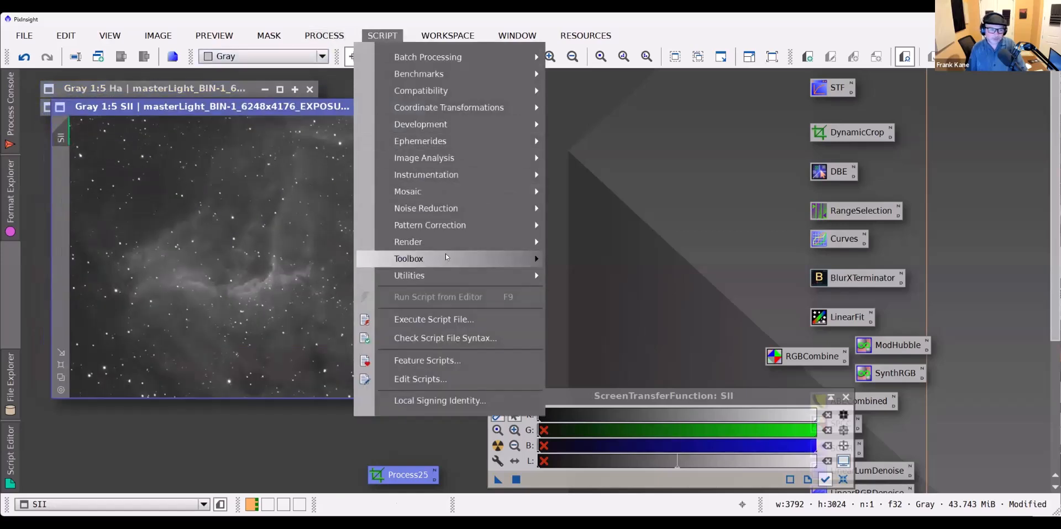
mouse_move(420, 259)
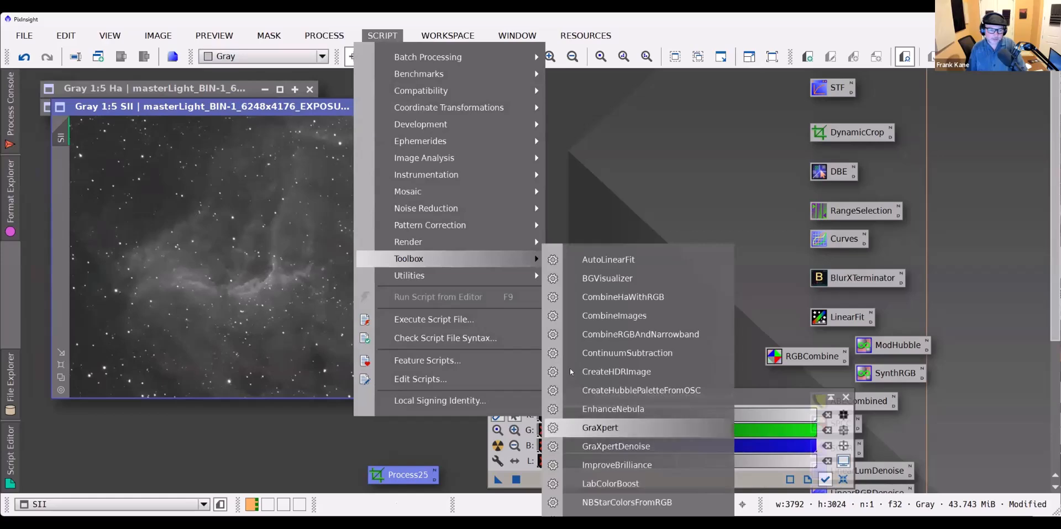
click(600, 428)
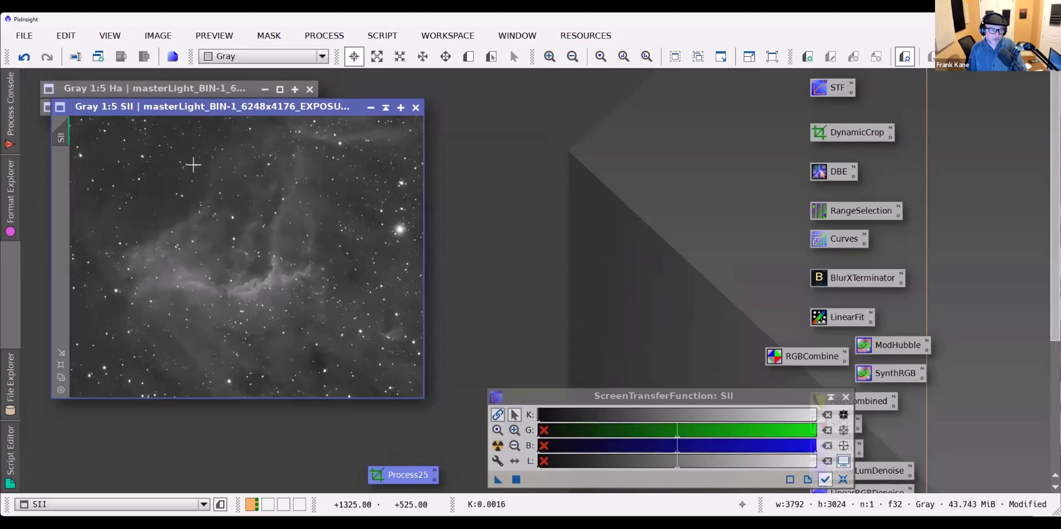
click(385, 108)
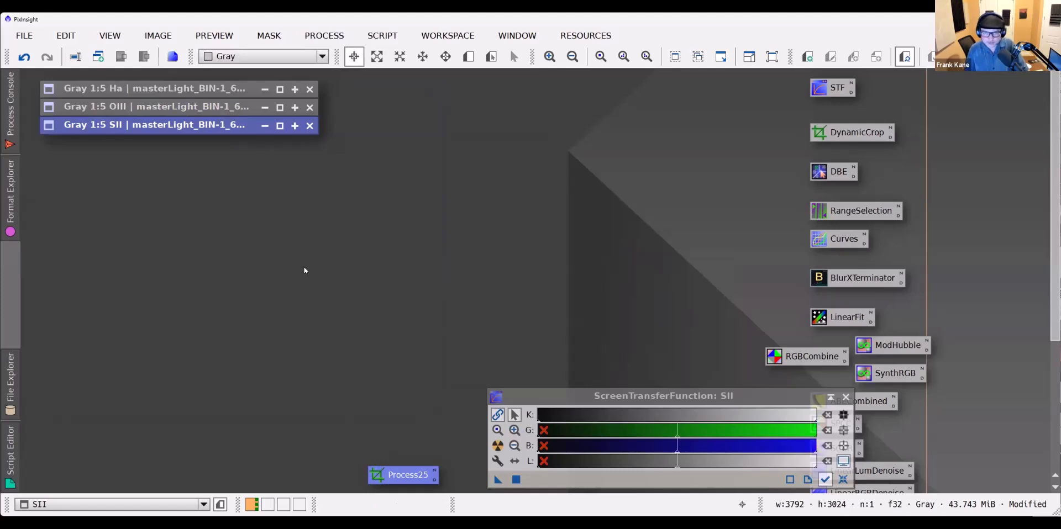
Restore the Ha image and examine its star shapes and nebula detail up close
double_click(188, 86)
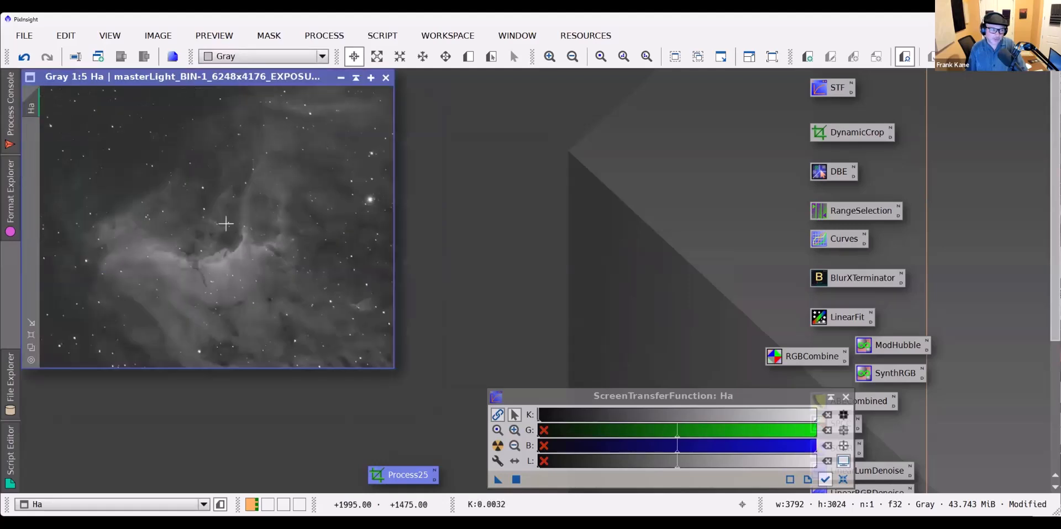
scroll(225, 223, up, 5)
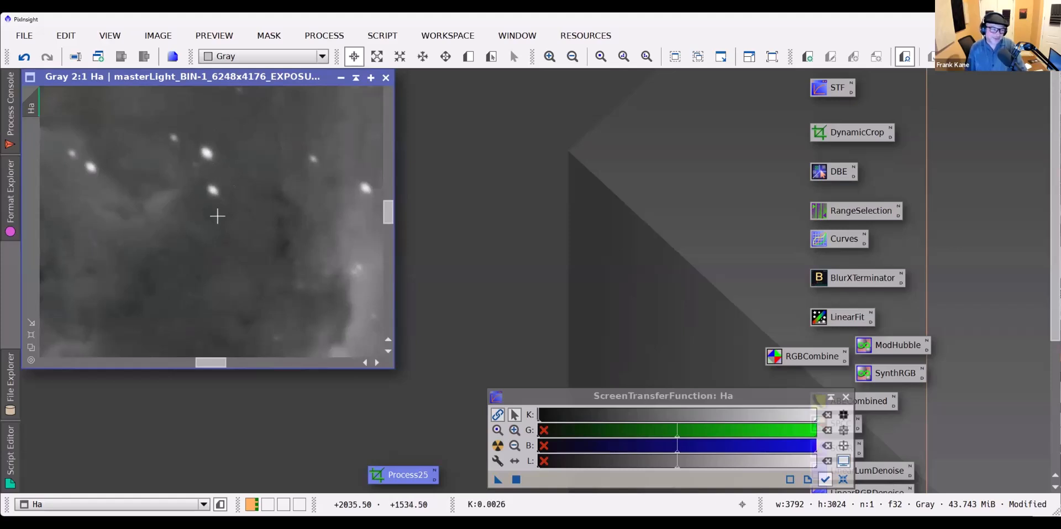
scroll(216, 230, down, 4)
scroll(215, 231, down, 1)
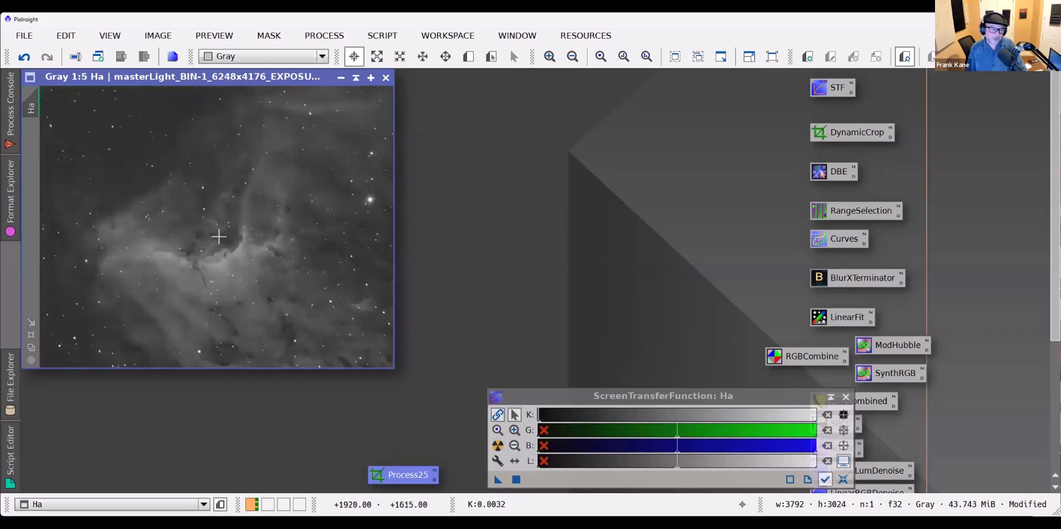
scroll(217, 237, down, 1)
scroll(218, 240, up, 1)
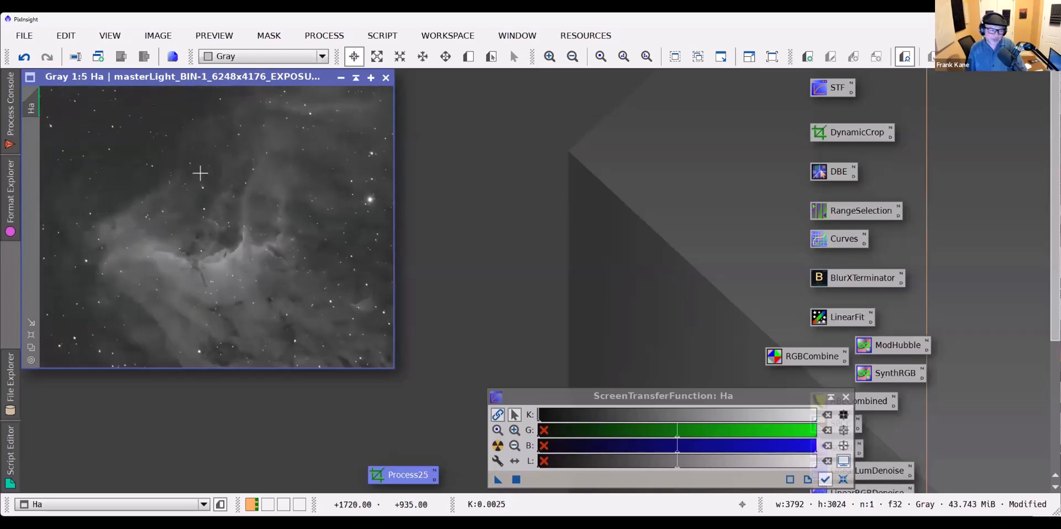
Open BlurXTerminator beside the Ha image and apply it with Sharpen Stars 0.25, Sharpen Nonstellar 0.90 and automatic PSF
click(330, 35)
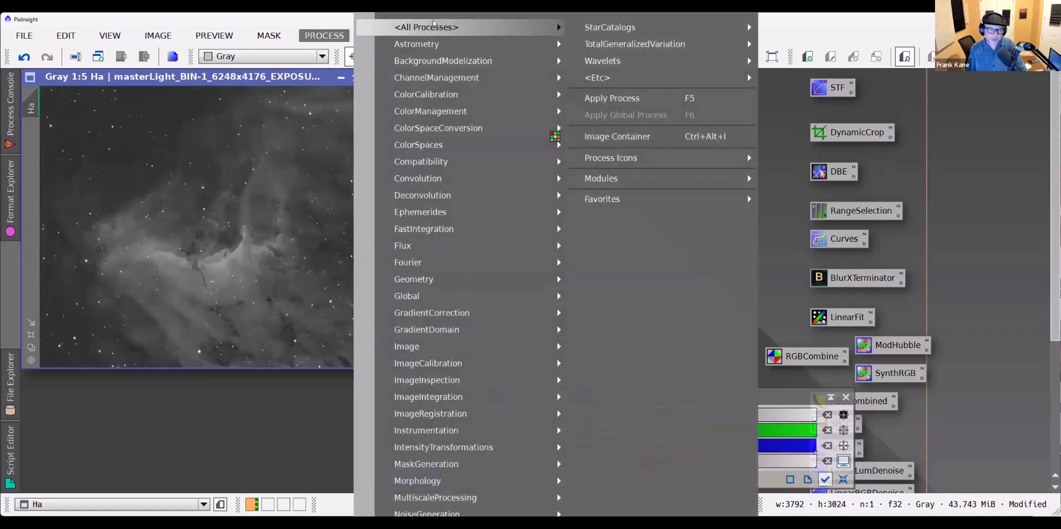
mouse_move(426, 27)
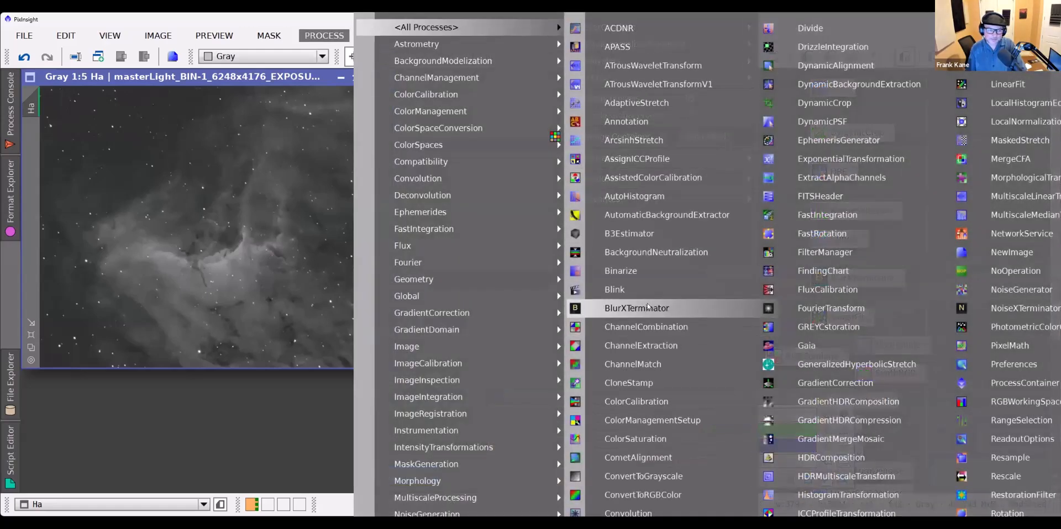
click(641, 307)
click(616, 127)
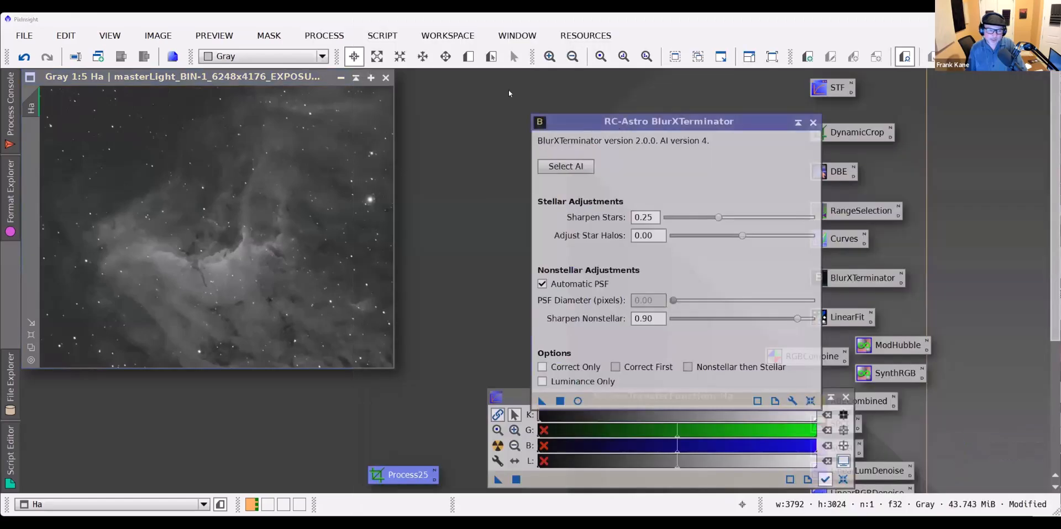
drag(615, 127, 509, 90)
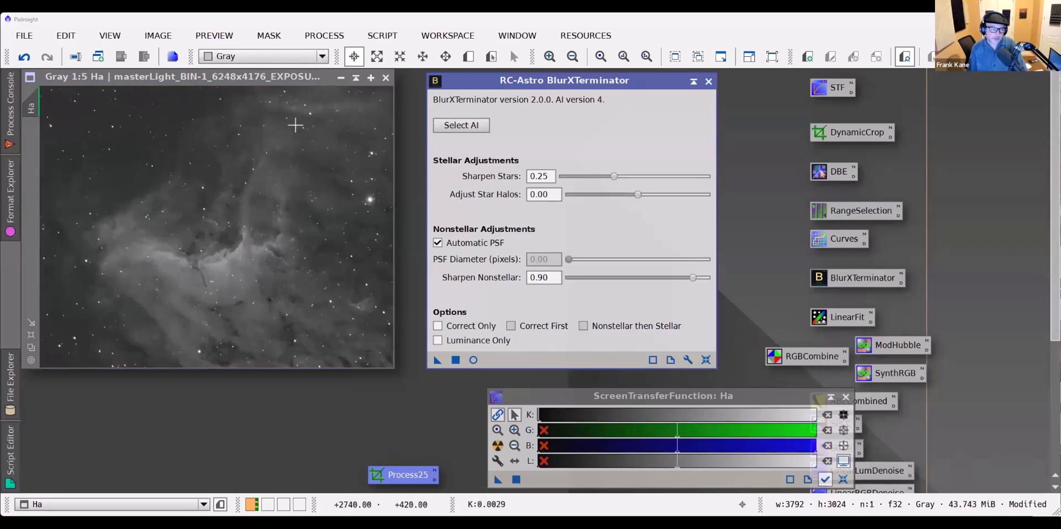
click(176, 82)
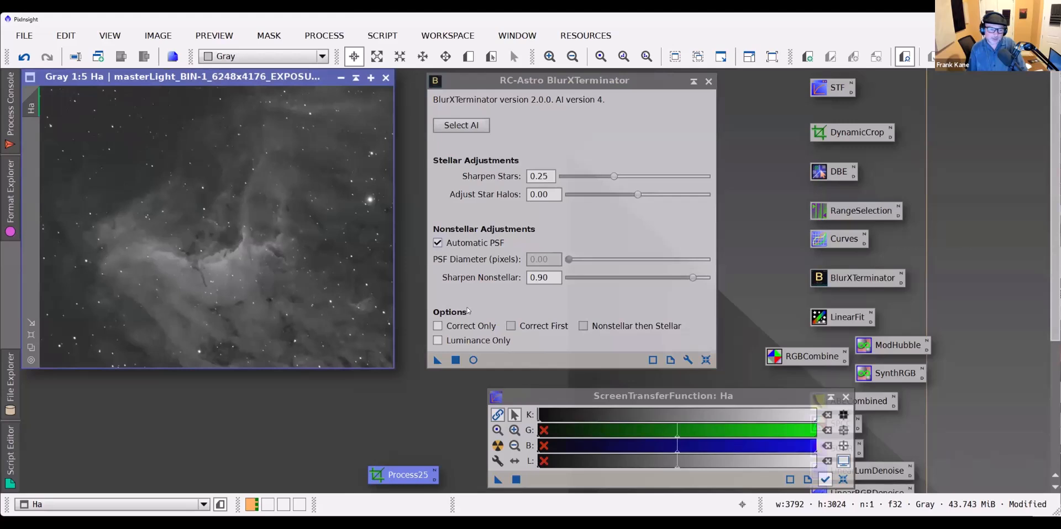
click(456, 361)
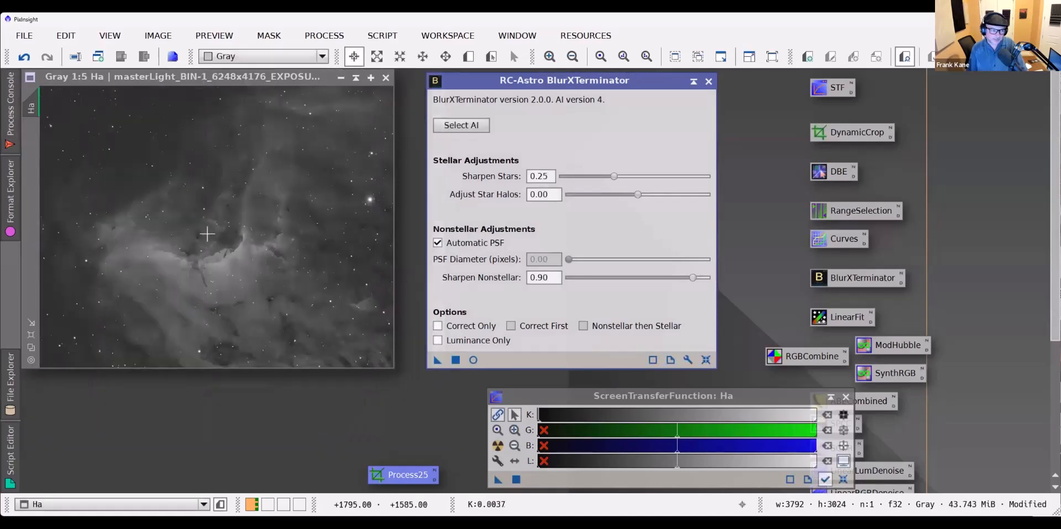
Examine the sharpened Ha image at several magnifications, checking the stars, dark filaments and bright nebula ridge
scroll(207, 235, down, 1)
scroll(207, 235, up, 6)
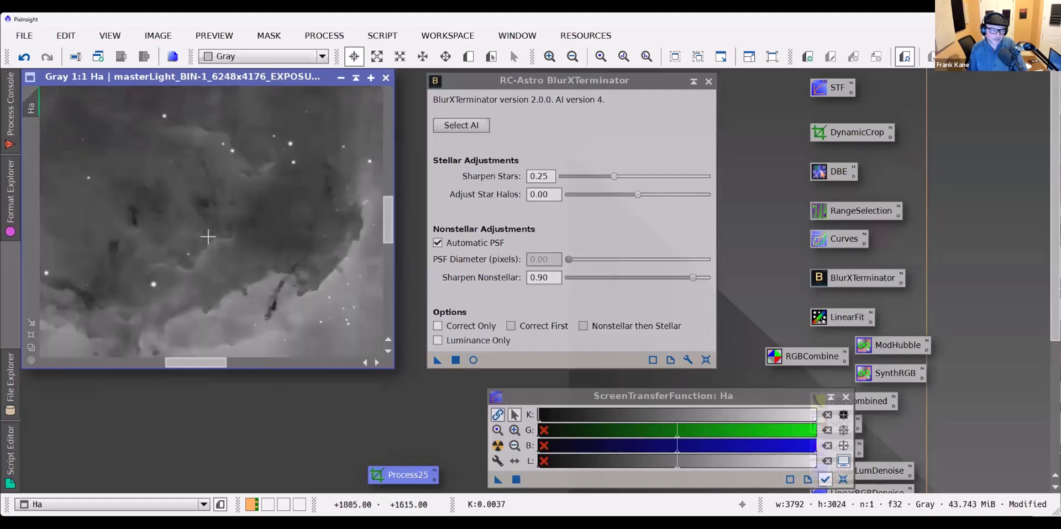
scroll(207, 236, down, 1)
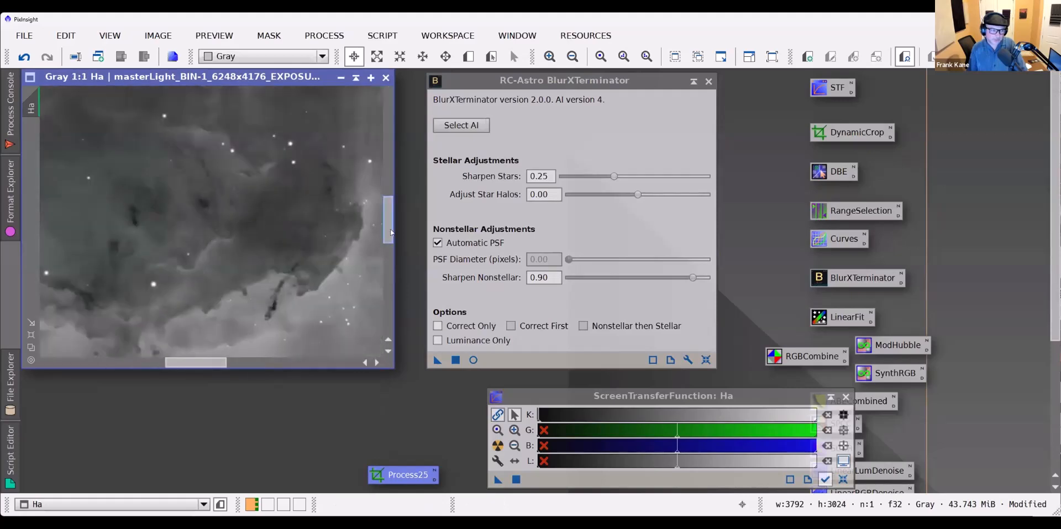
drag(391, 233, 390, 223)
scroll(238, 209, up, 1)
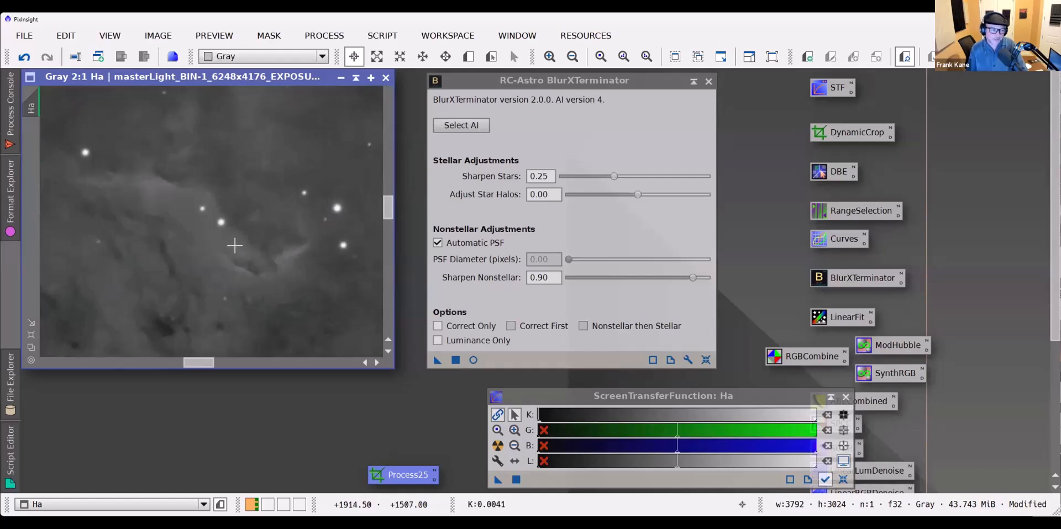
scroll(234, 245, down, 1)
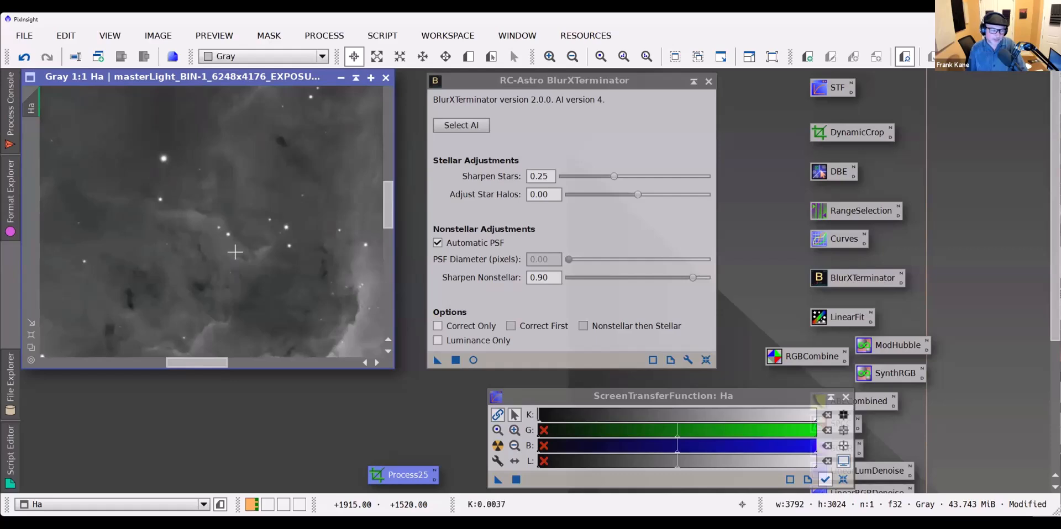
scroll(235, 252, down, 1)
drag(387, 215, 384, 233)
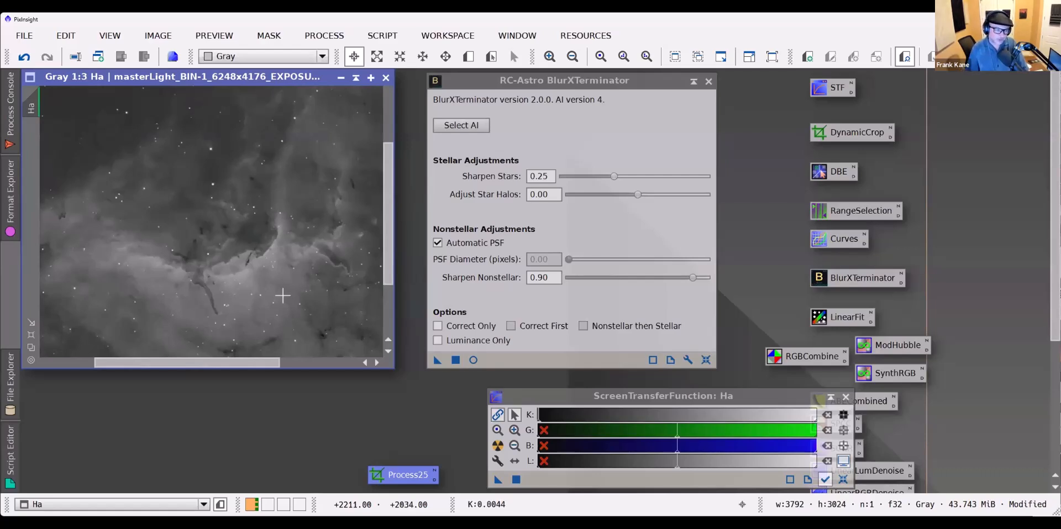
scroll(247, 277, up, 1)
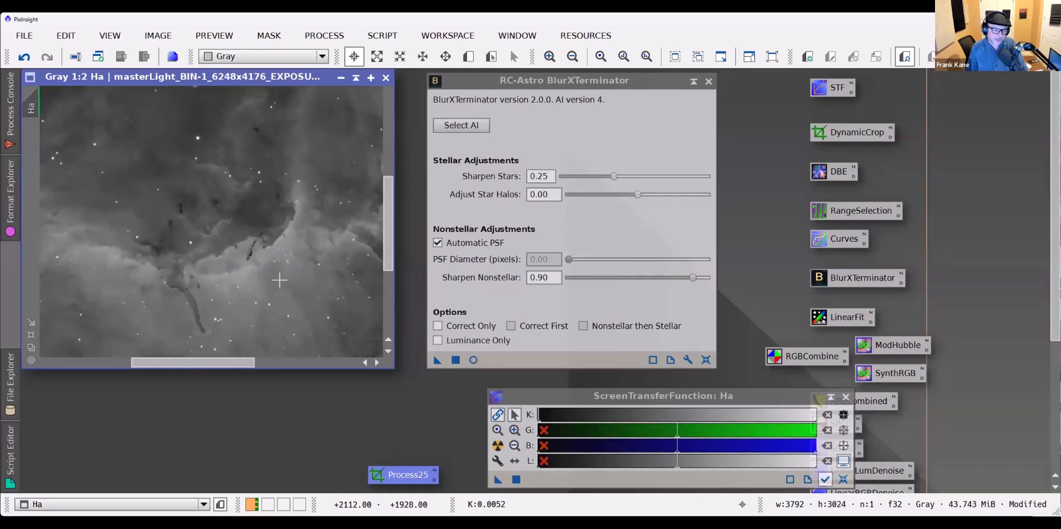
scroll(232, 280, down, 2)
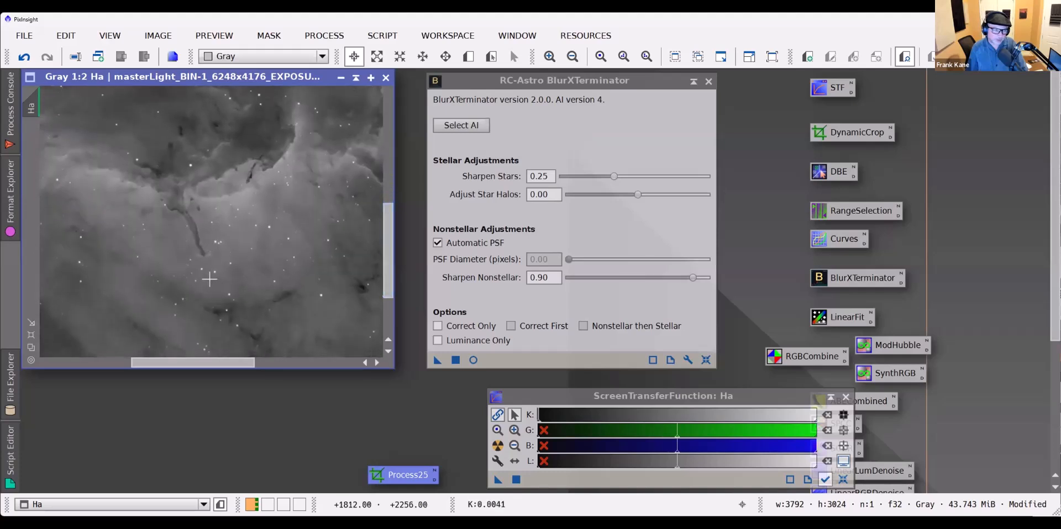
scroll(199, 246, up, 2)
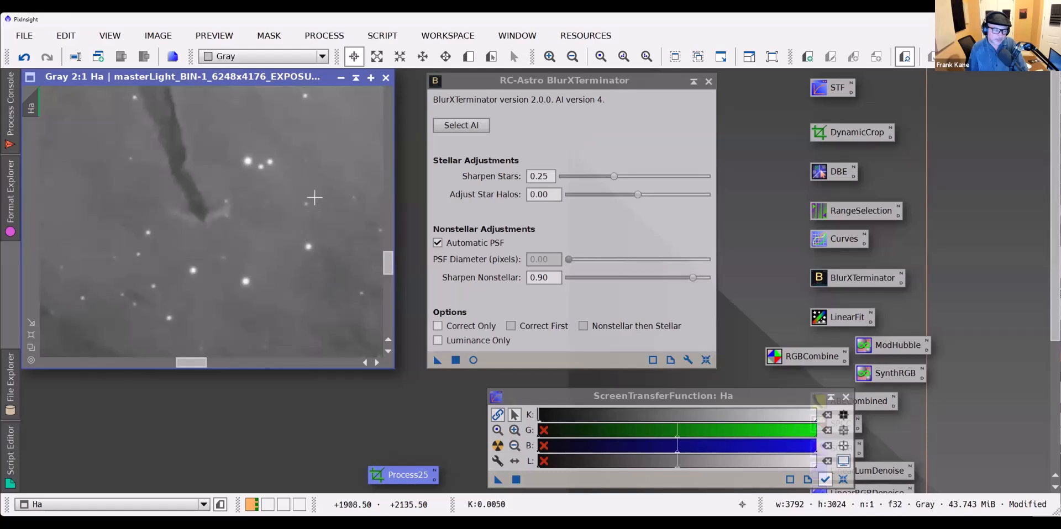
scroll(311, 211, down, 5)
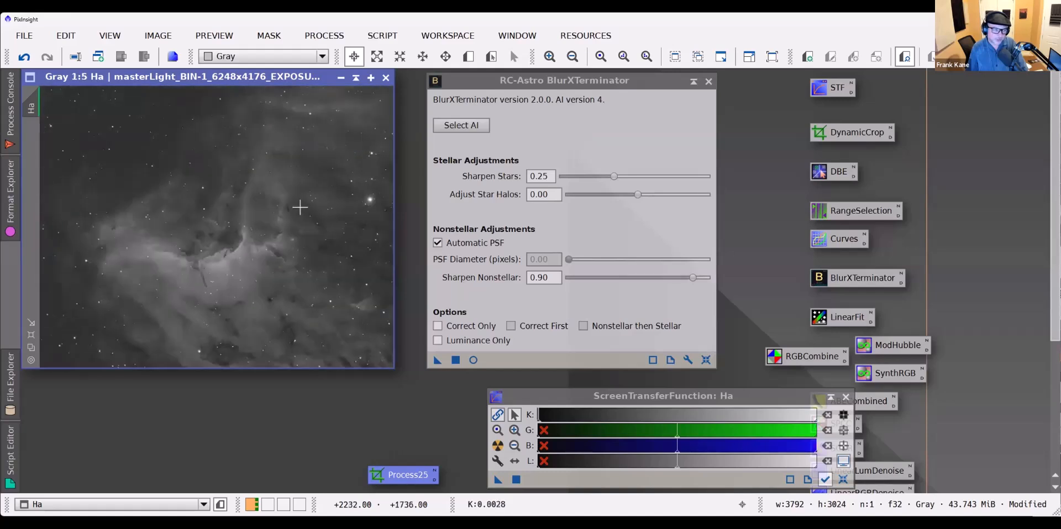
Apply BlurXTerminator to the restored OIII image with Sharpen Stars 0.25 and Sharpen Nonstellar 0.90, inspect the result and shade the window
click(356, 78)
double_click(224, 106)
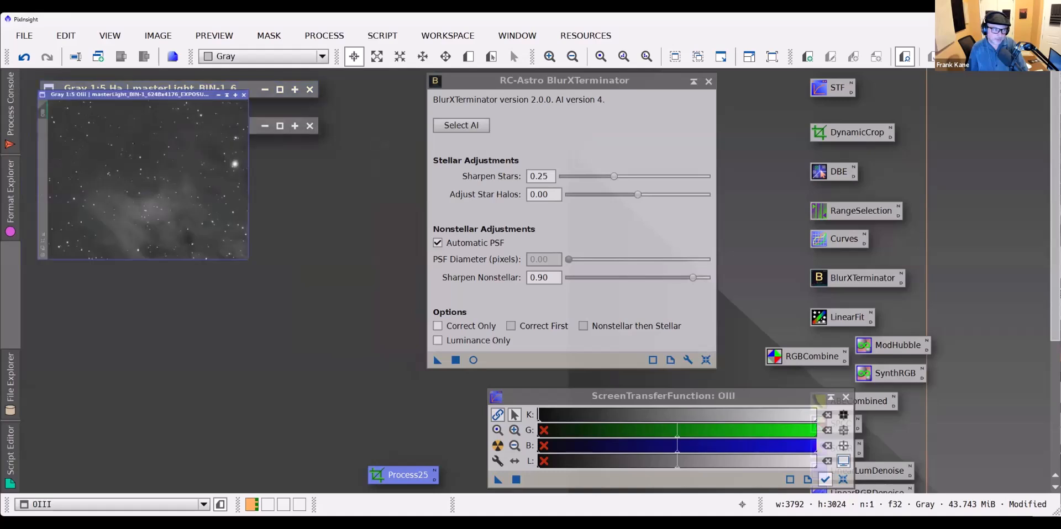
click(454, 361)
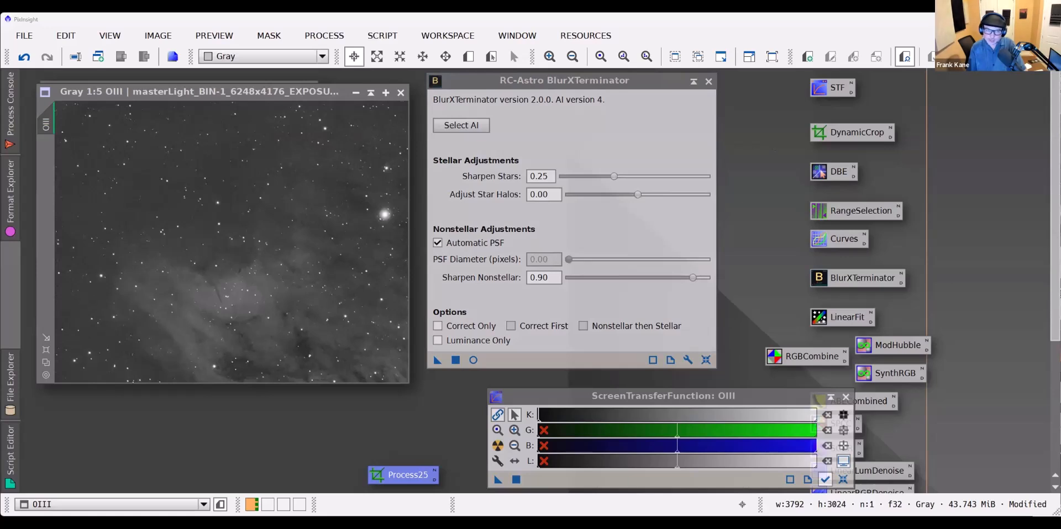
click(608, 147)
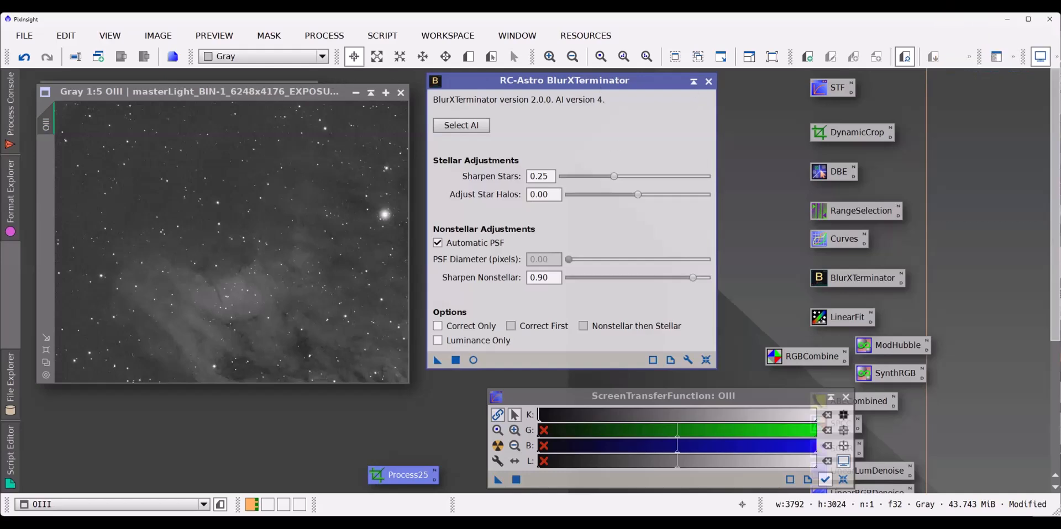
scroll(247, 261, up, 4)
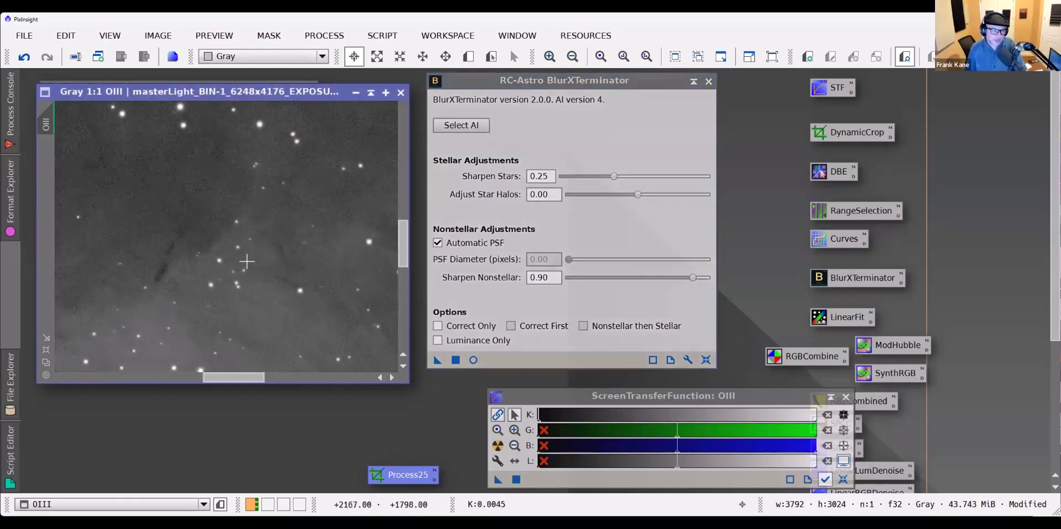
scroll(246, 261, down, 5)
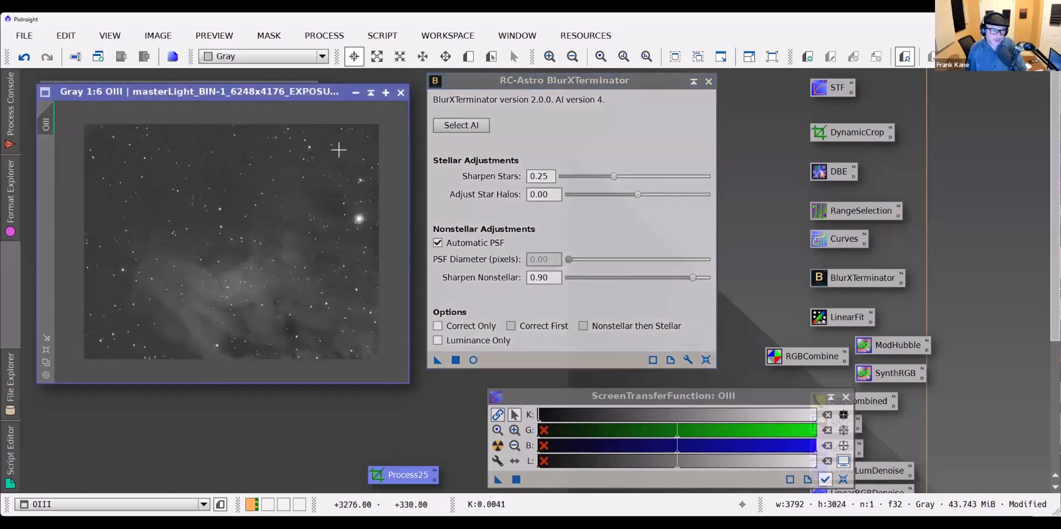
scroll(338, 150, up, 1)
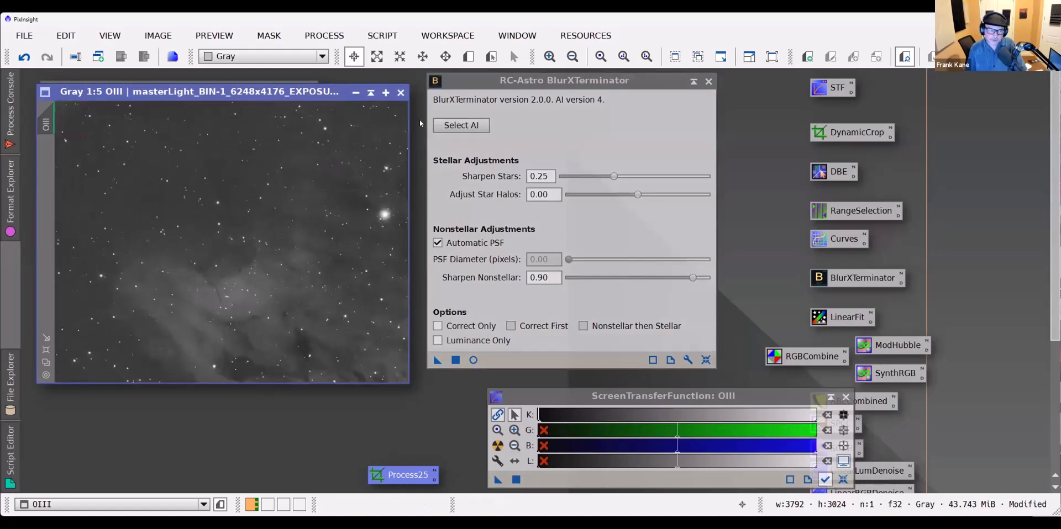
click(371, 92)
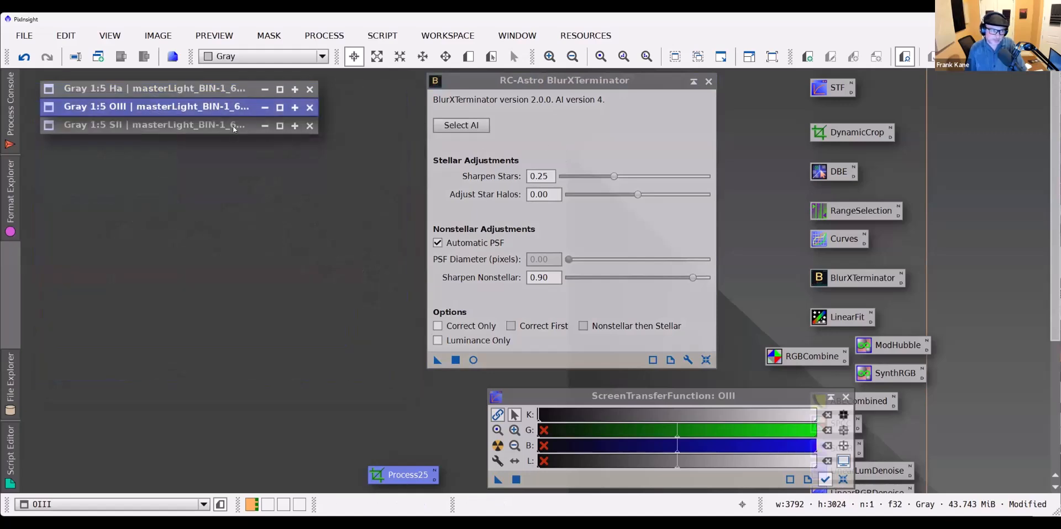
Restore the SII image, sharpen it with the same BlurXTerminator settings, inspect its nebula ridge and stars, and shade it back into the stack
double_click(234, 129)
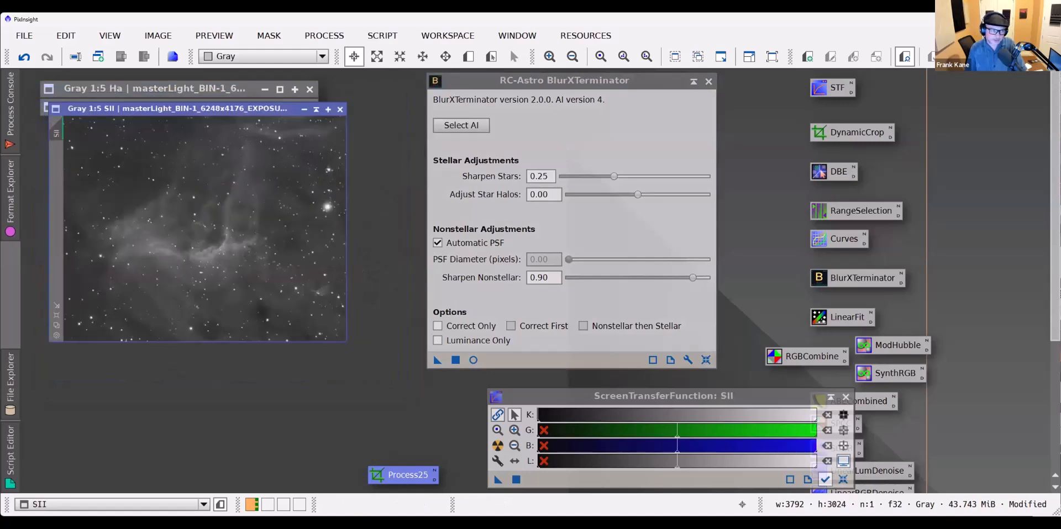
click(453, 359)
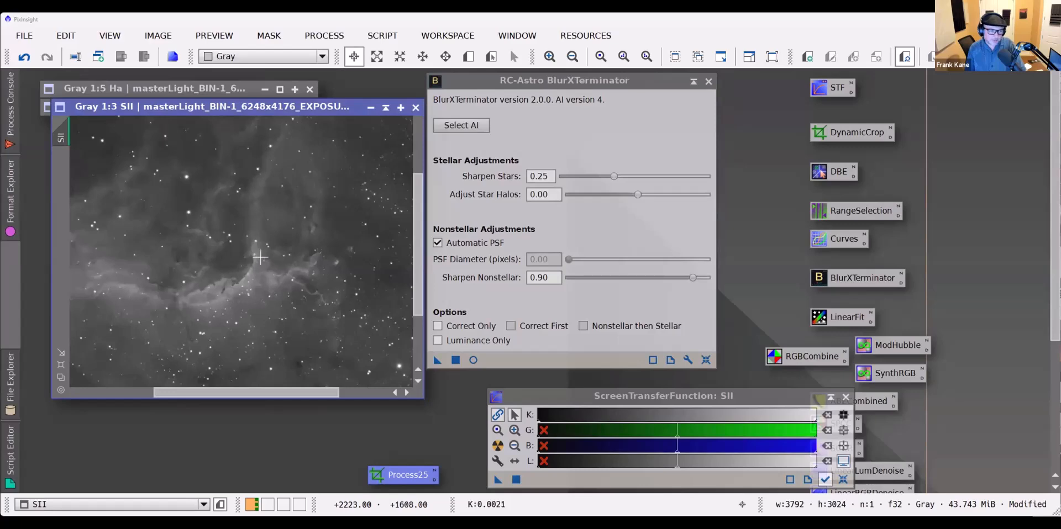
scroll(256, 259, down, 1)
scroll(256, 259, down, 1)
scroll(256, 260, down, 1)
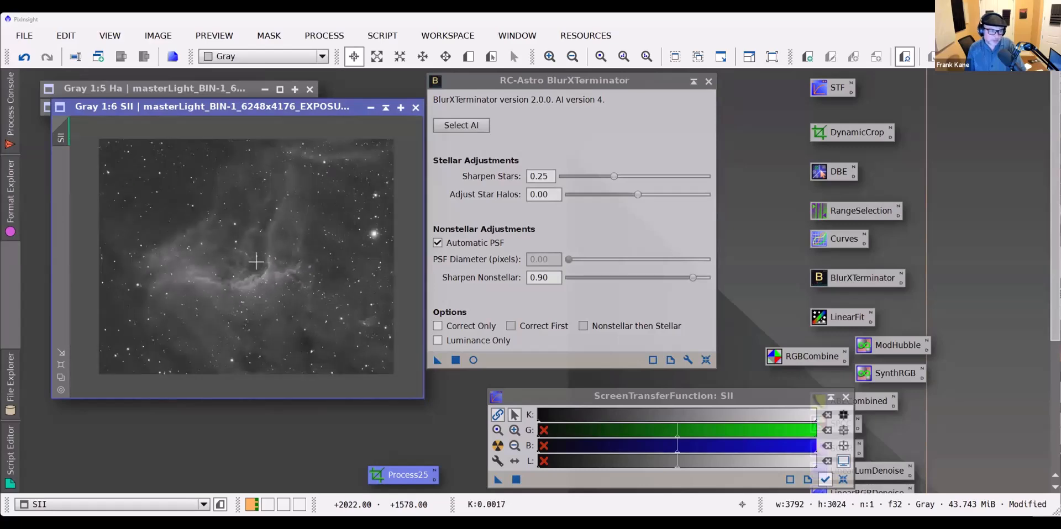
scroll(256, 262, up, 1)
scroll(255, 262, down, 1)
scroll(256, 262, up, 1)
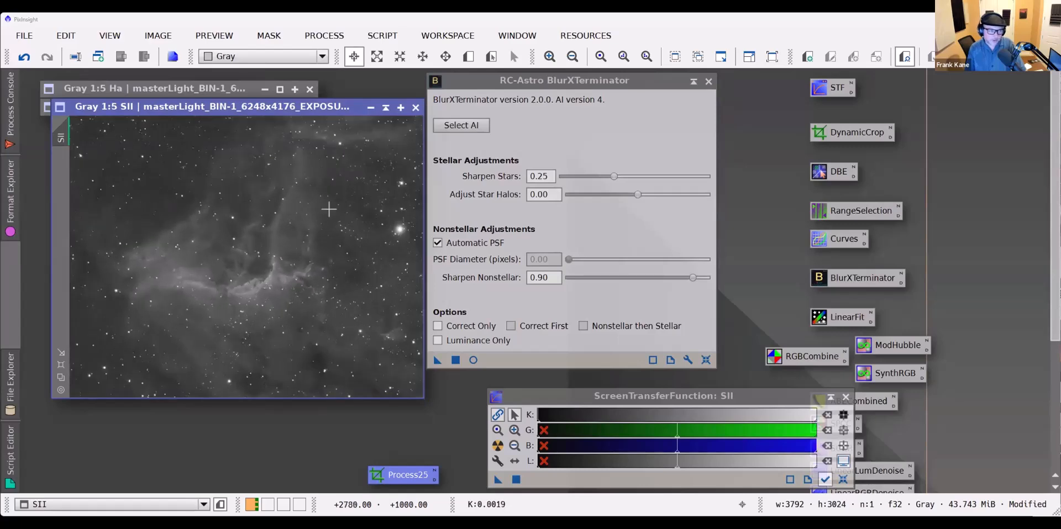
click(386, 108)
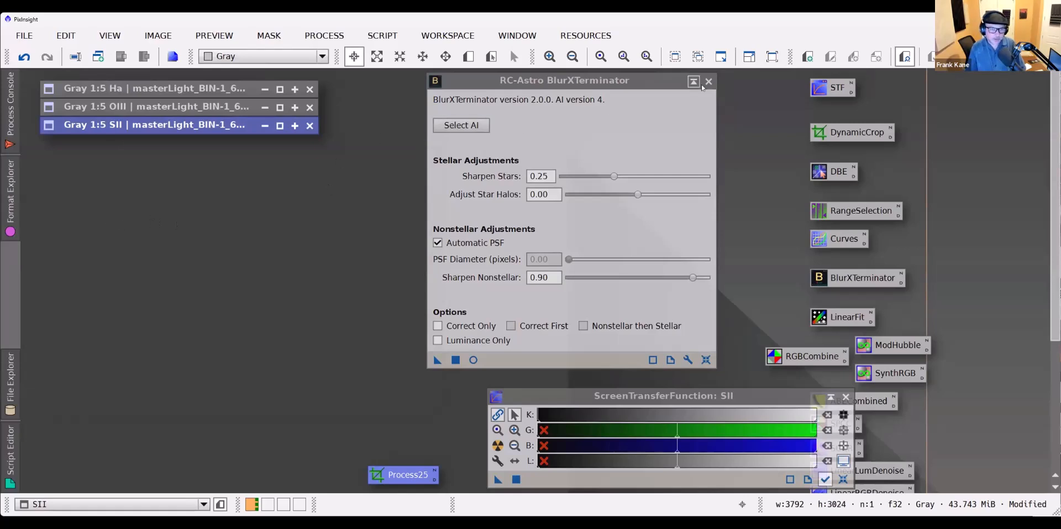
Save the session as the bundled project pelican2.pxiproject in the D:\Pelican2024 folder
click(23, 37)
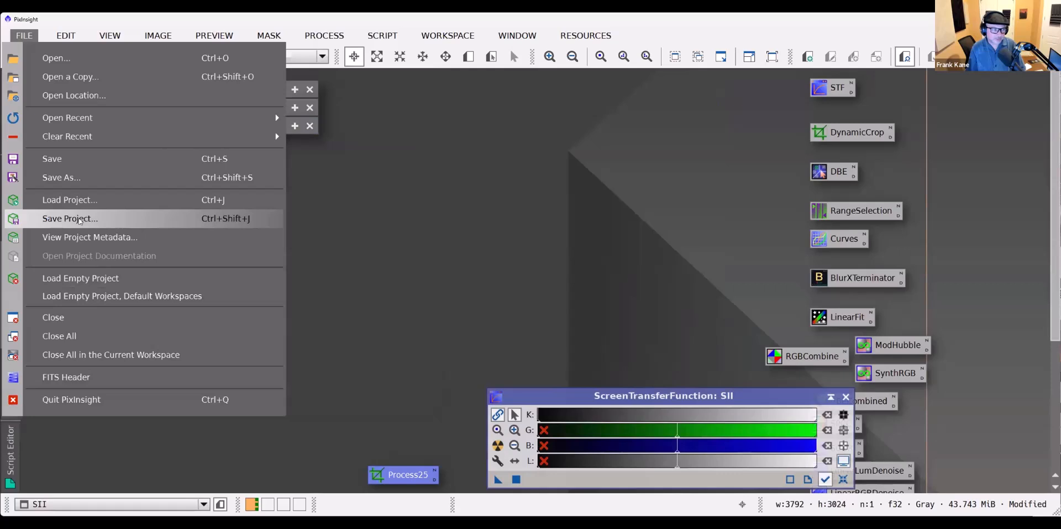
click(79, 220)
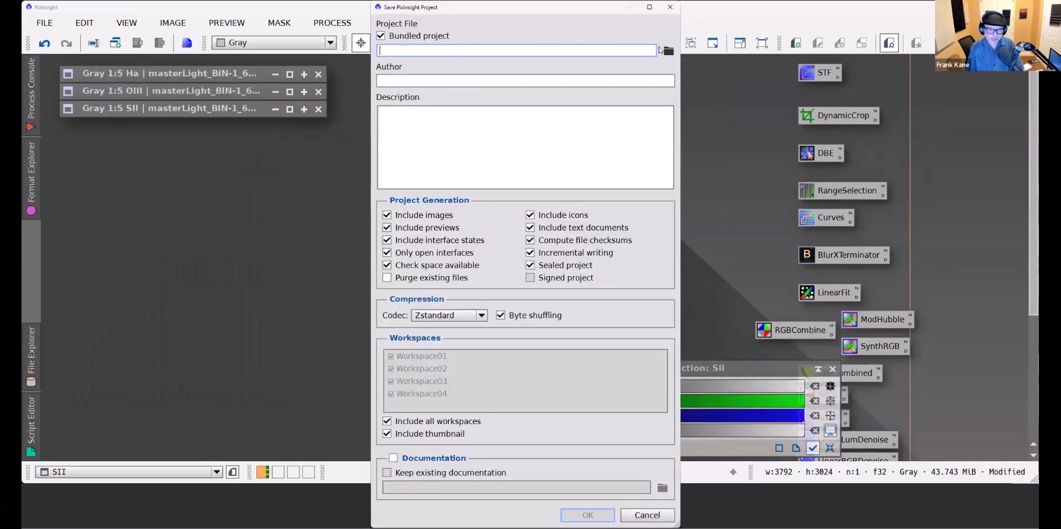
click(668, 51)
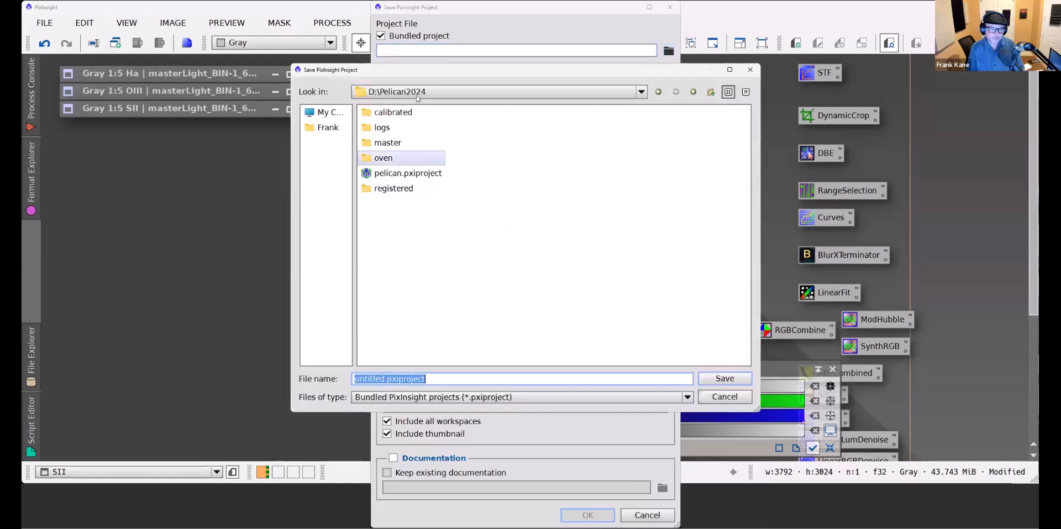
double_click(367, 378)
text(pelica)
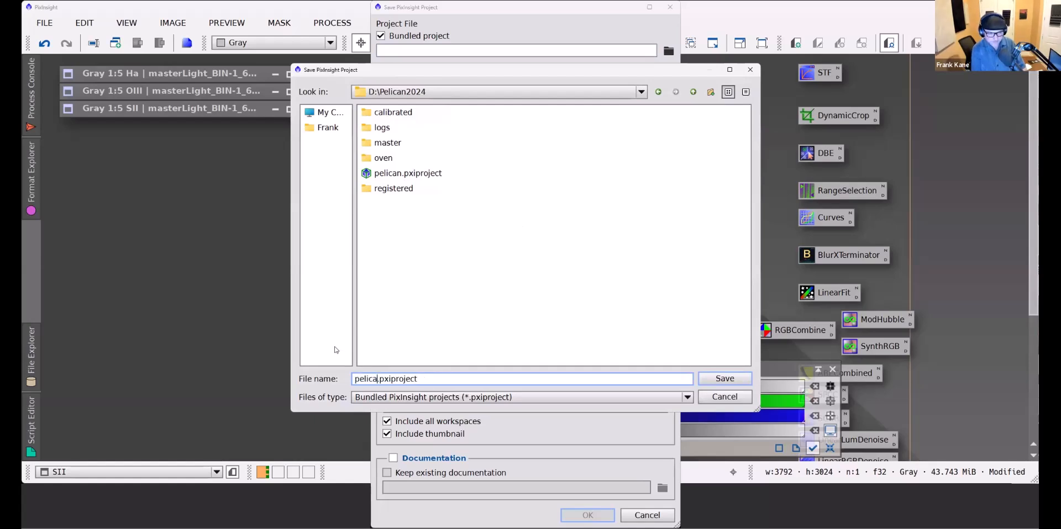
text(n2)
click(730, 379)
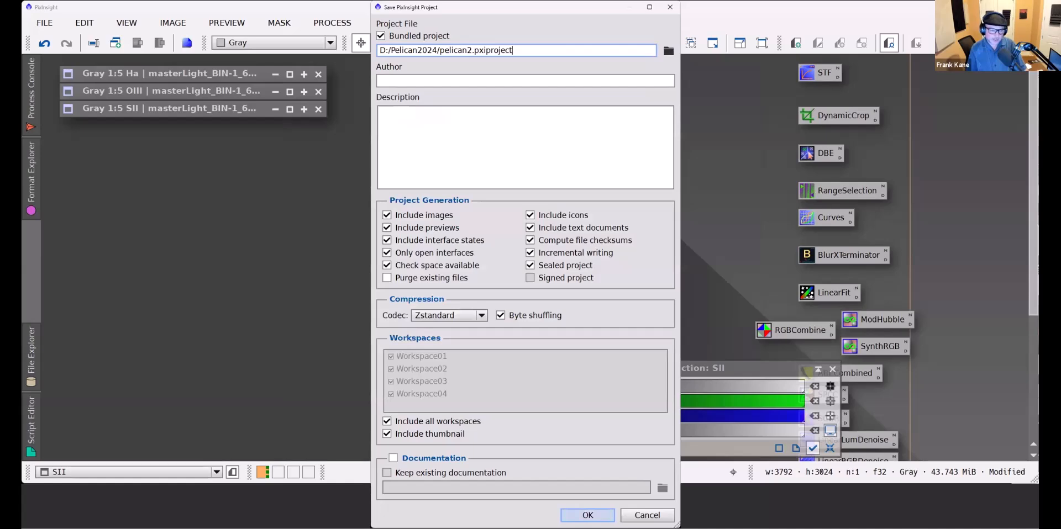
click(587, 515)
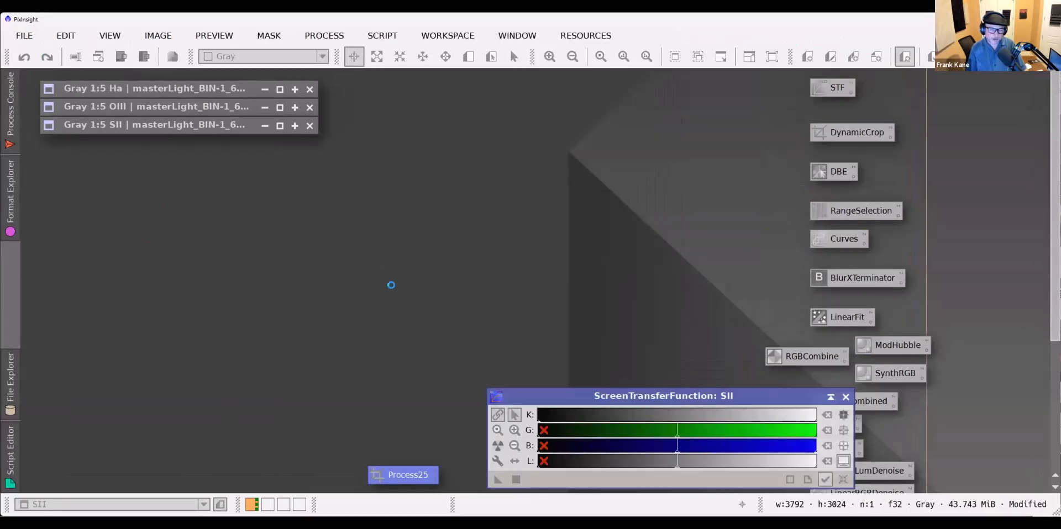
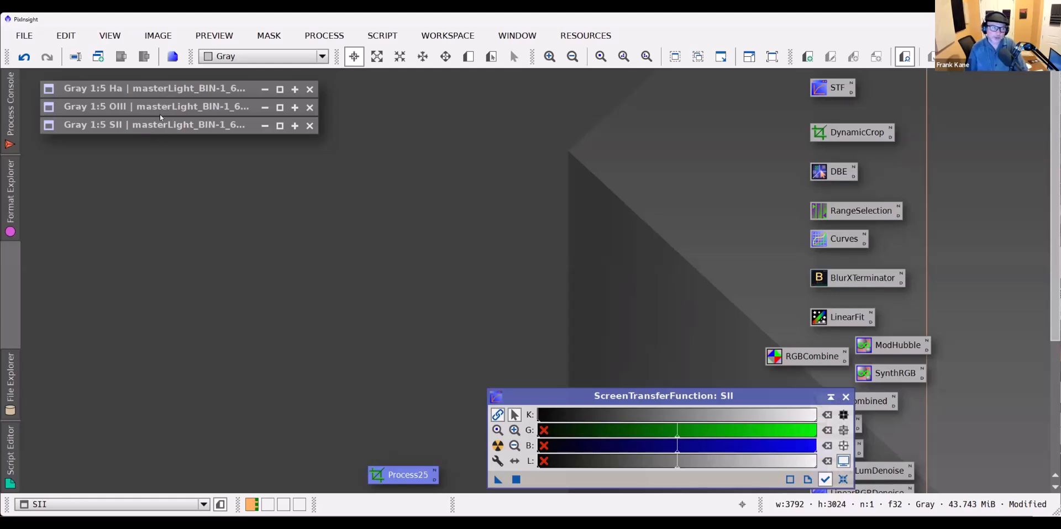
Examine the sharpened Ha, OIII and SII images one at a time, comparing their signal strength and nebula structure
double_click(166, 89)
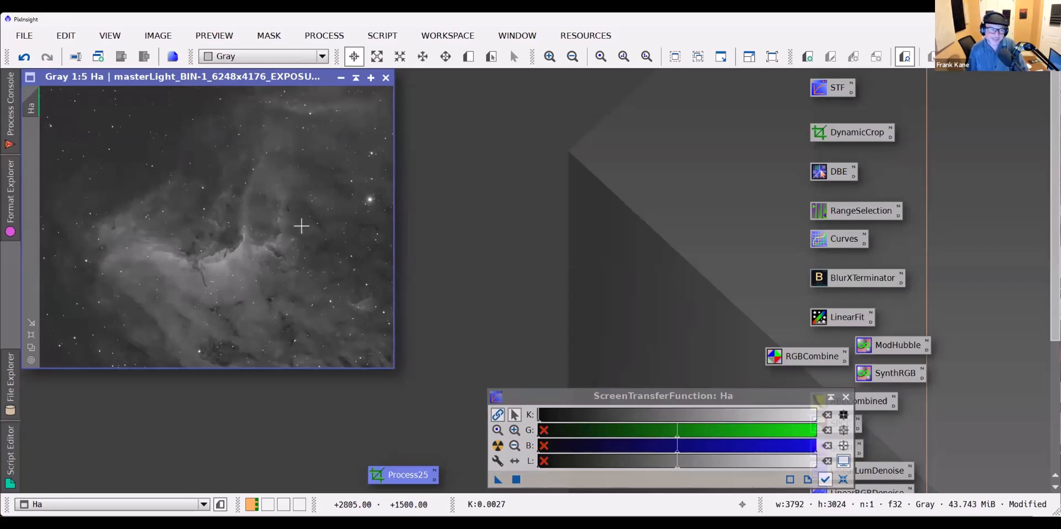
click(356, 81)
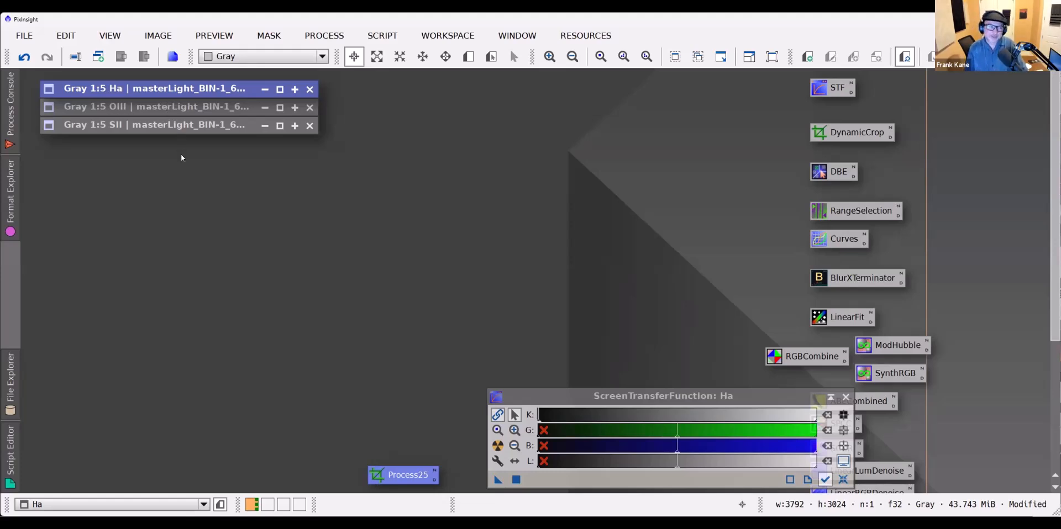
double_click(168, 106)
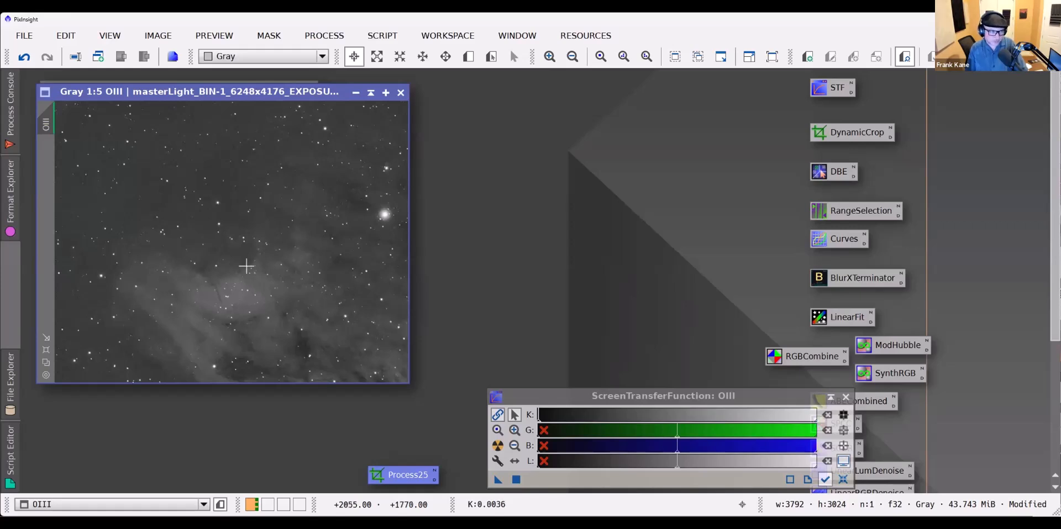
click(370, 92)
click(213, 124)
double_click(212, 125)
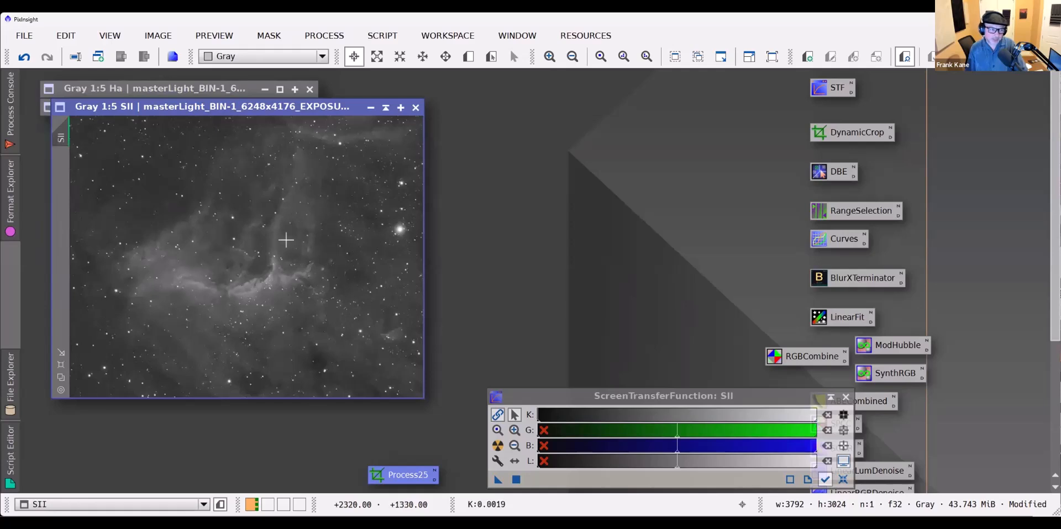
click(386, 107)
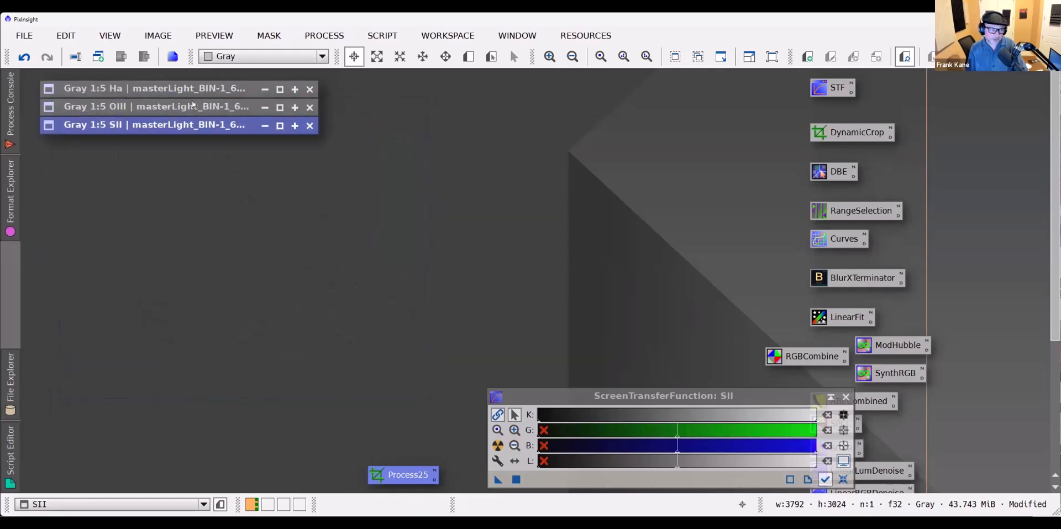
double_click(197, 108)
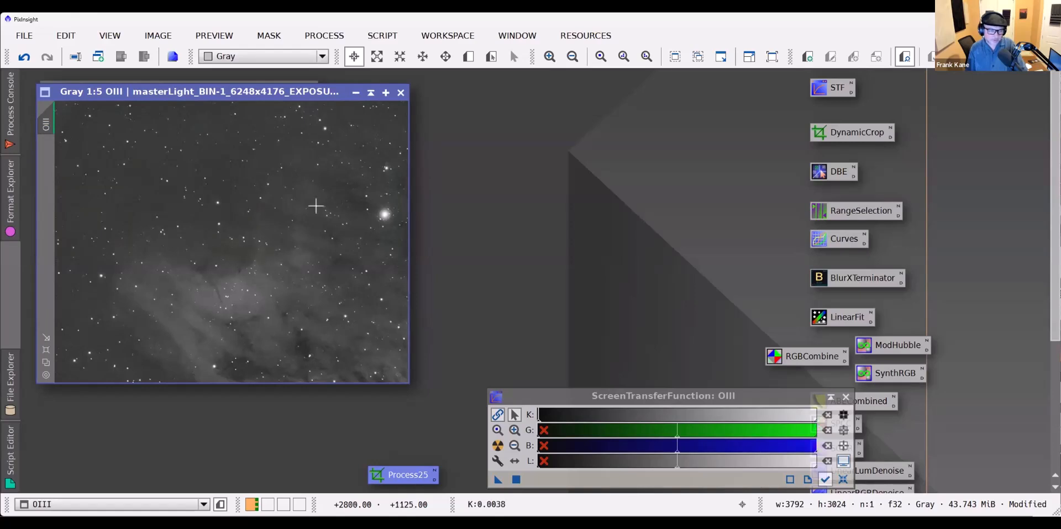
click(371, 95)
double_click(209, 86)
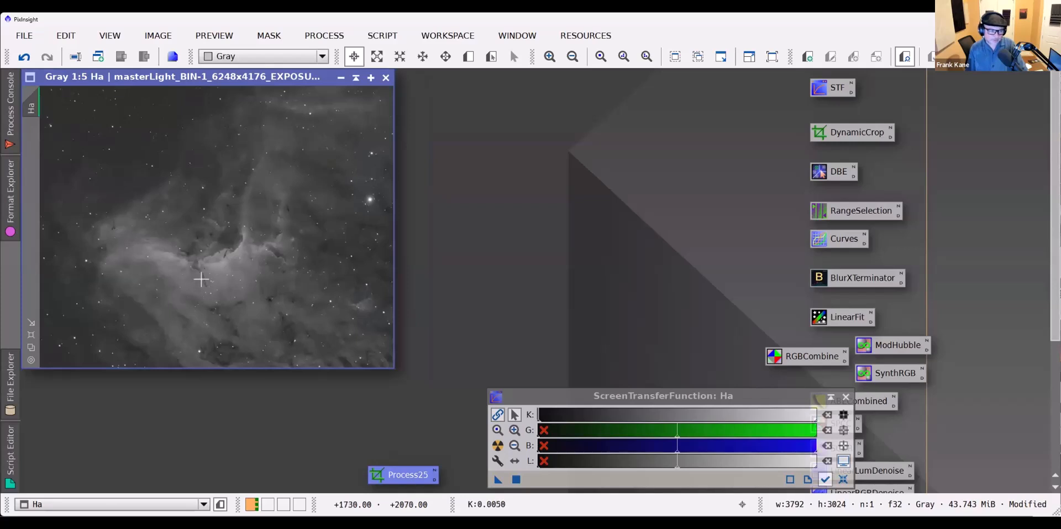
click(356, 77)
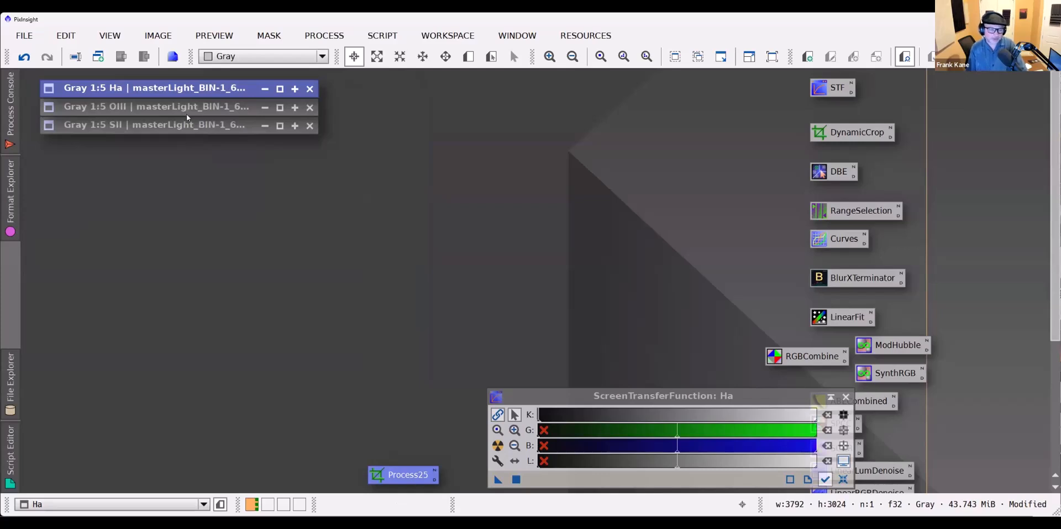
Open LinearFit in clear workspace and set OIII as its reference image
double_click(837, 320)
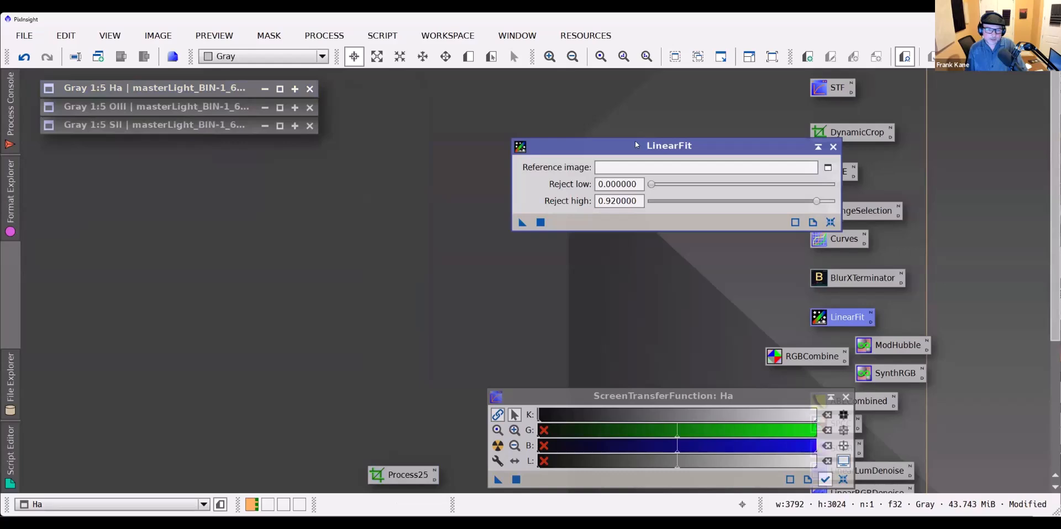
drag(685, 151, 635, 142)
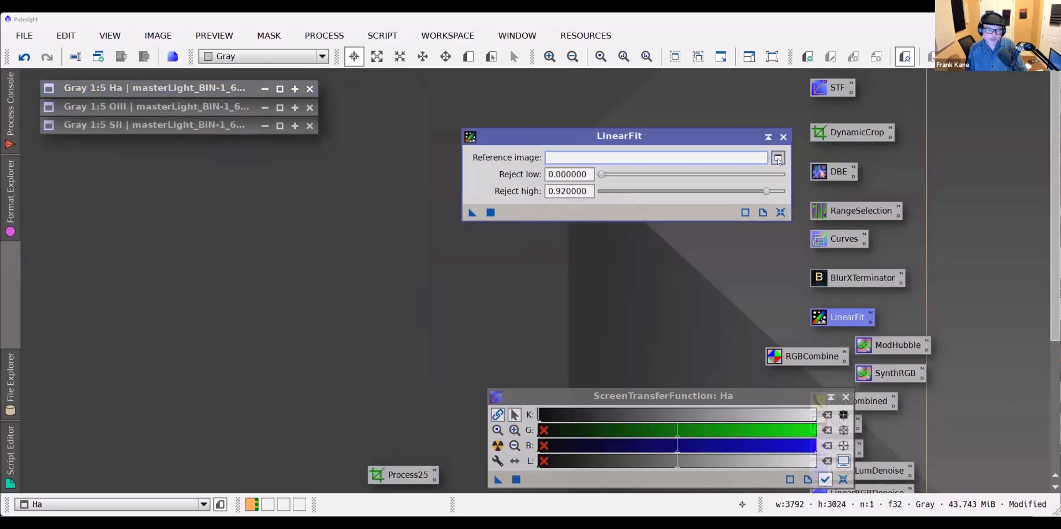
click(778, 159)
click(526, 241)
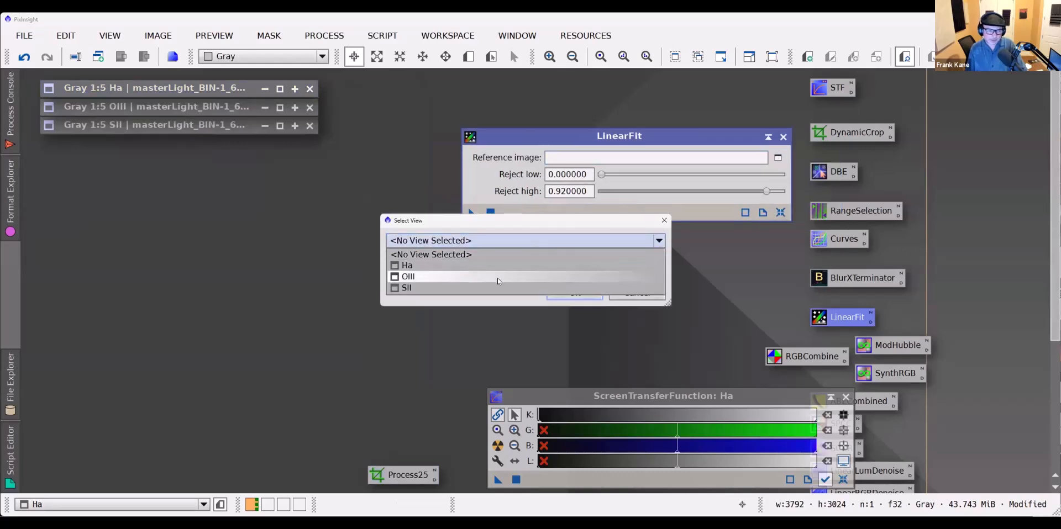
click(511, 277)
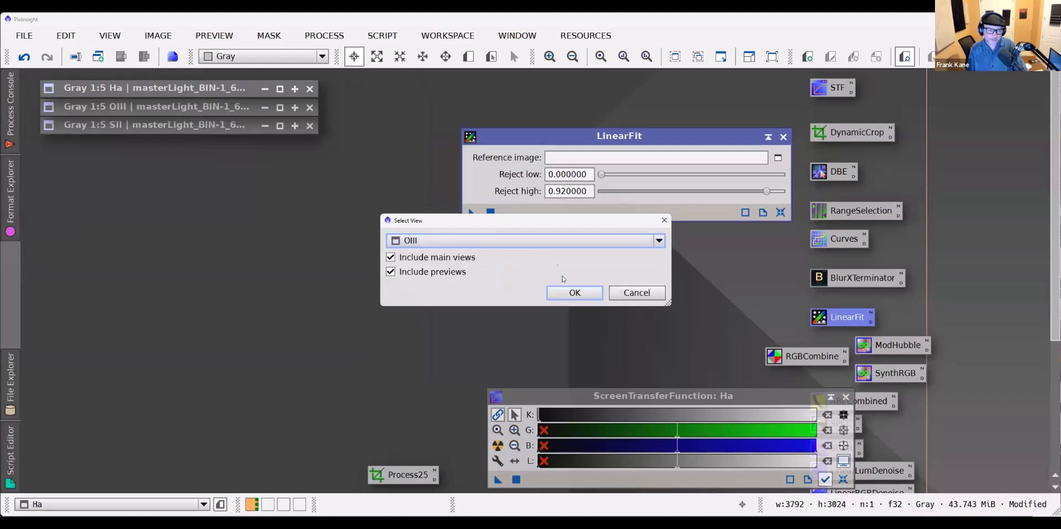
click(575, 292)
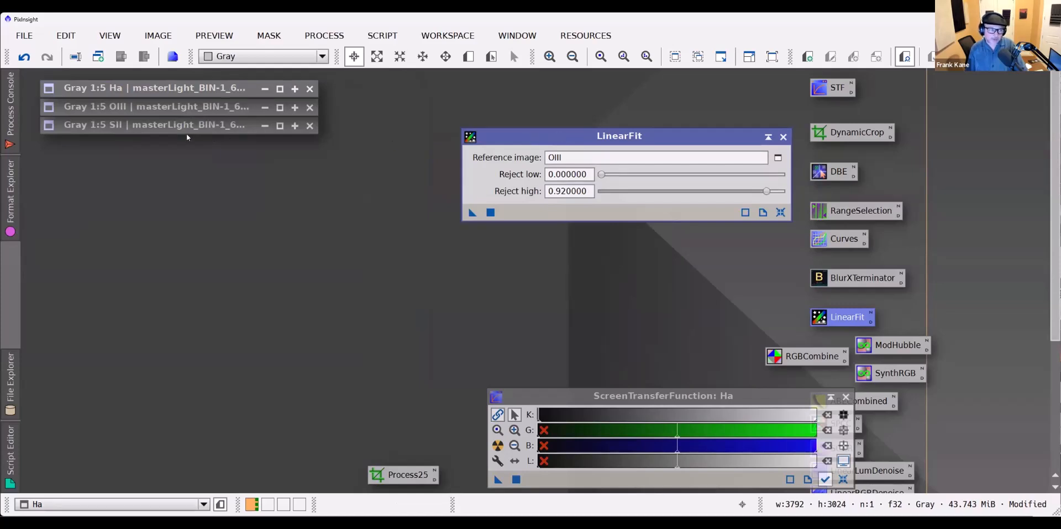
Apply LinearFit to the restored Ha image with reject limits 0.000000 and 0.920000, and shade its window back into the stack
double_click(178, 90)
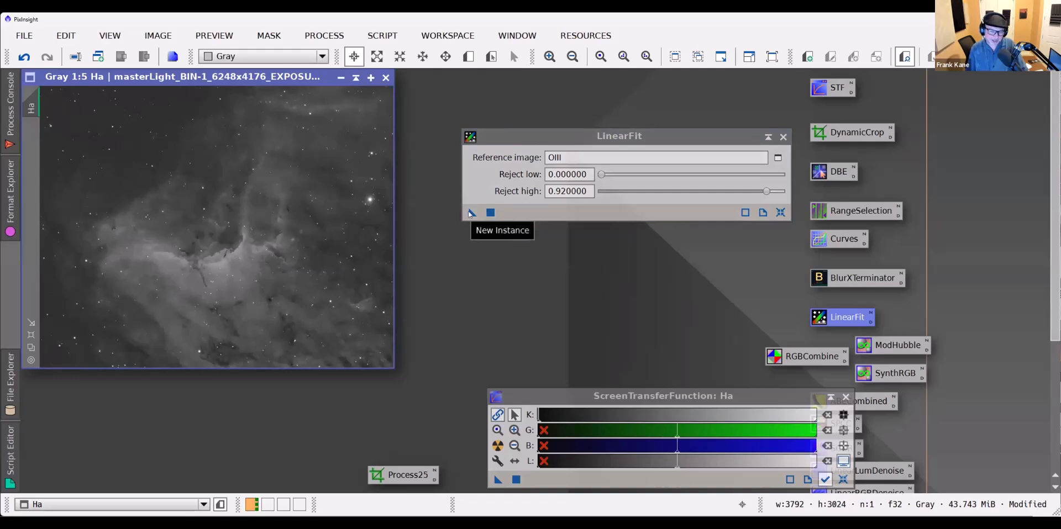
drag(470, 214, 219, 214)
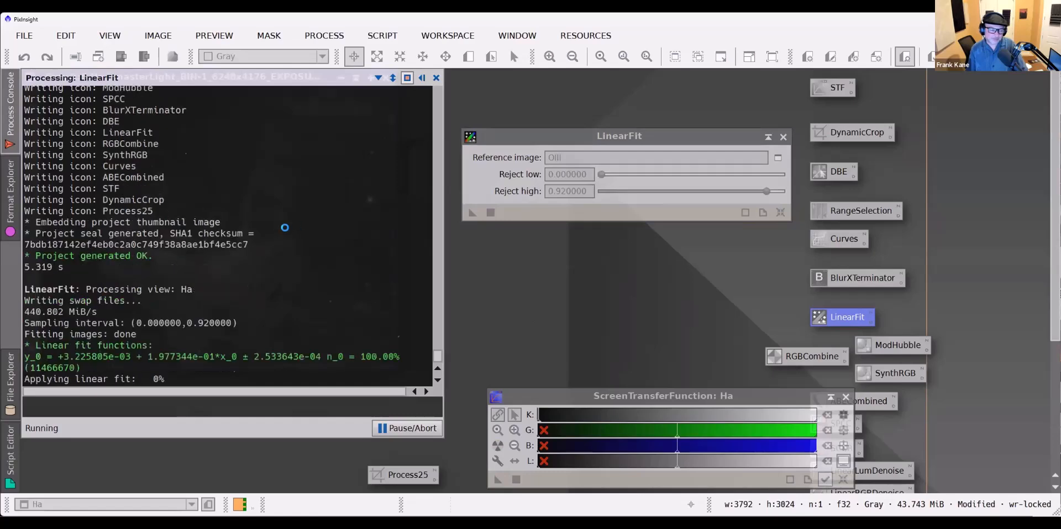
click(353, 78)
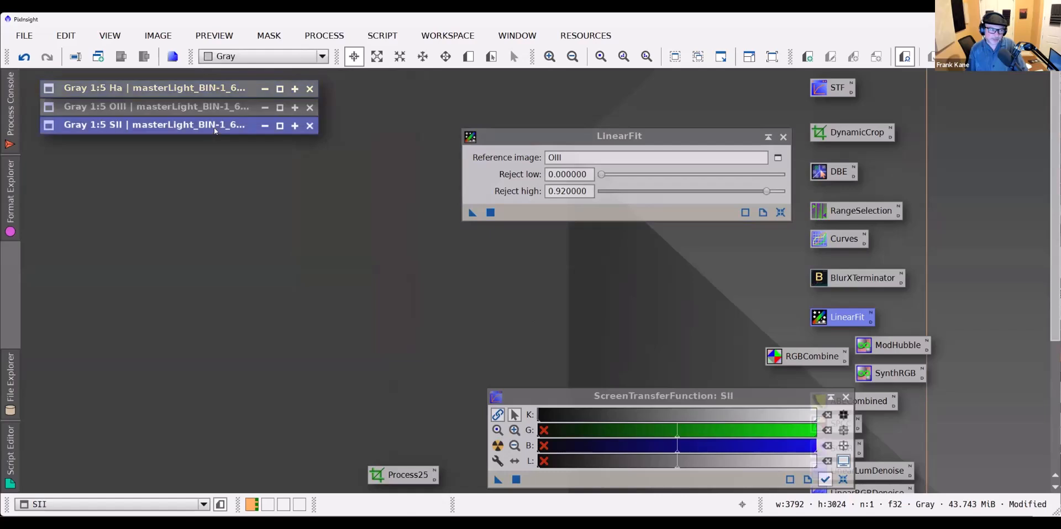
Apply LinearFit to the restored SII image with OIII as reference, shade its window back into the stack and close LinearFit
double_click(214, 127)
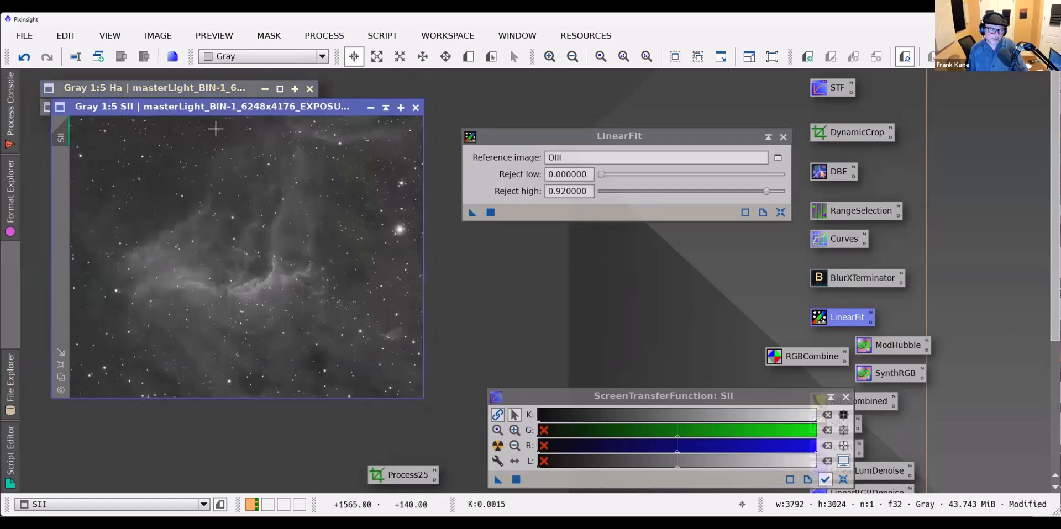
click(472, 213)
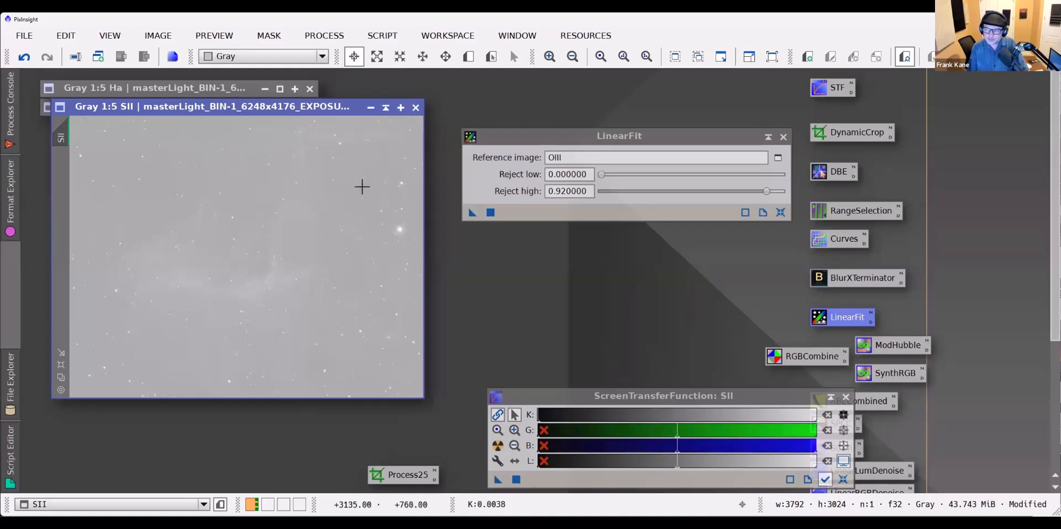
click(385, 108)
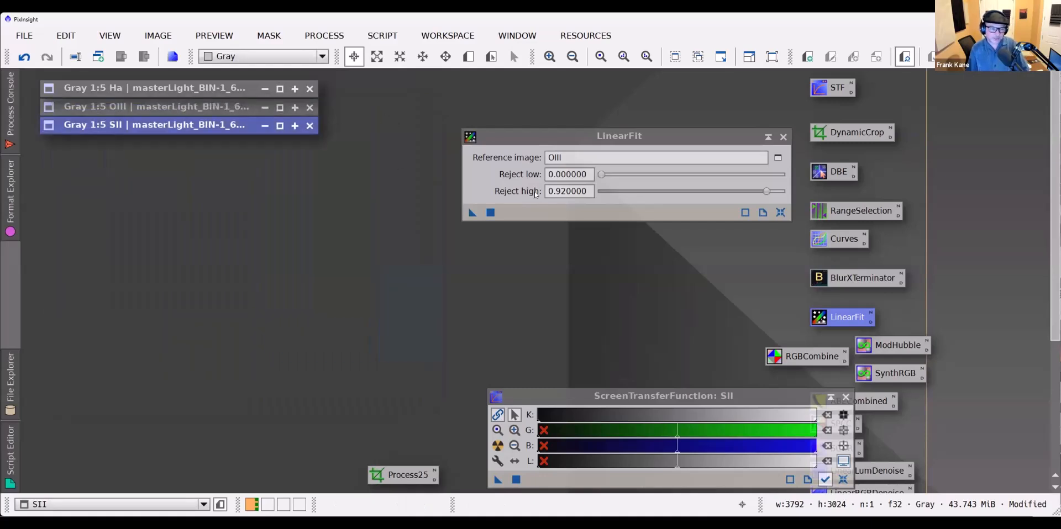
click(784, 137)
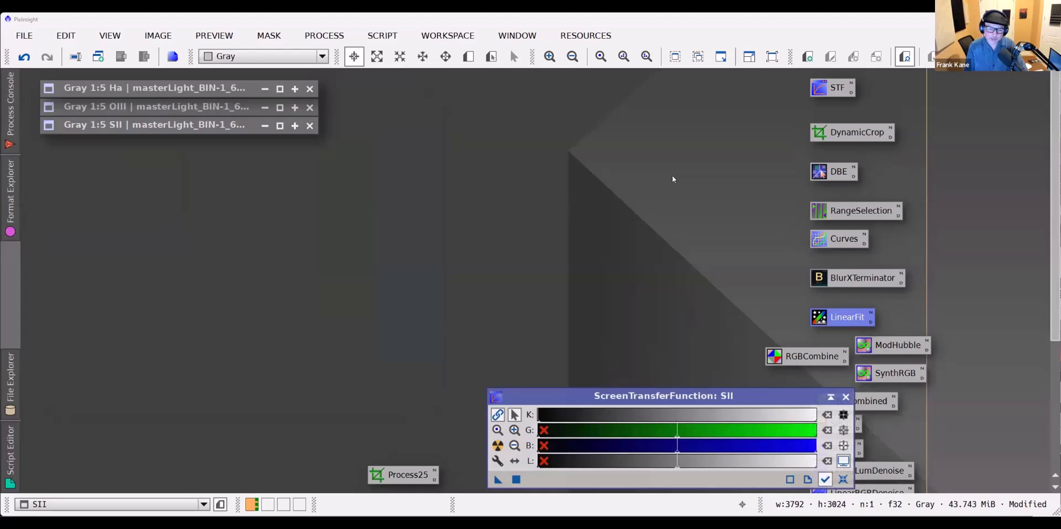
Open the RGBCombine channel combination and assign SII to red, Ha to green and OIII to blue
double_click(810, 359)
drag(645, 133, 546, 131)
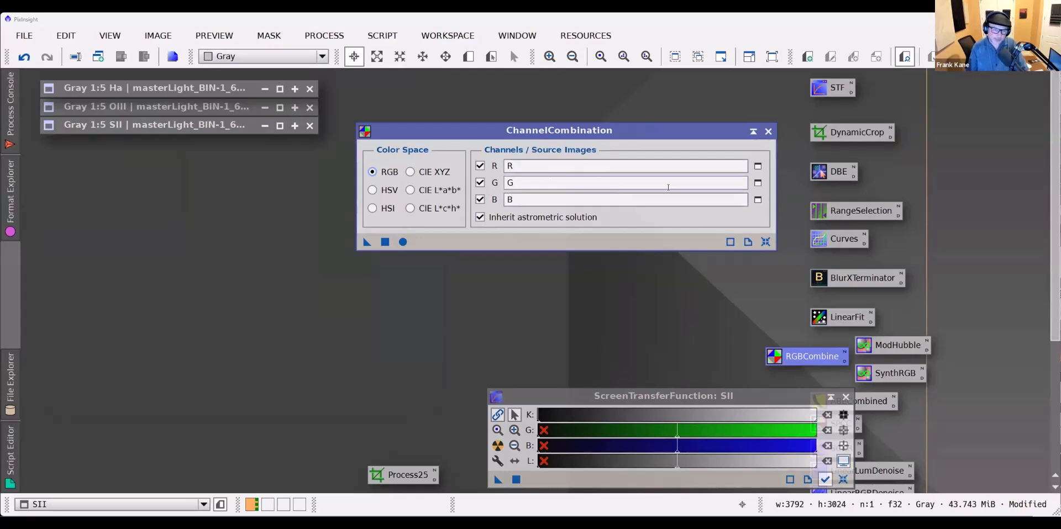
click(757, 167)
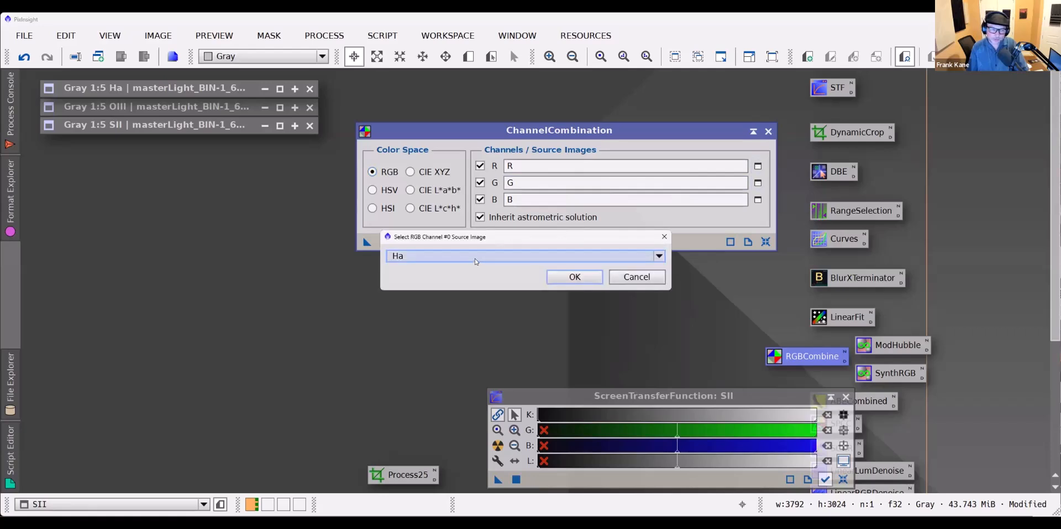
click(472, 257)
click(481, 257)
click(481, 258)
click(461, 288)
click(570, 274)
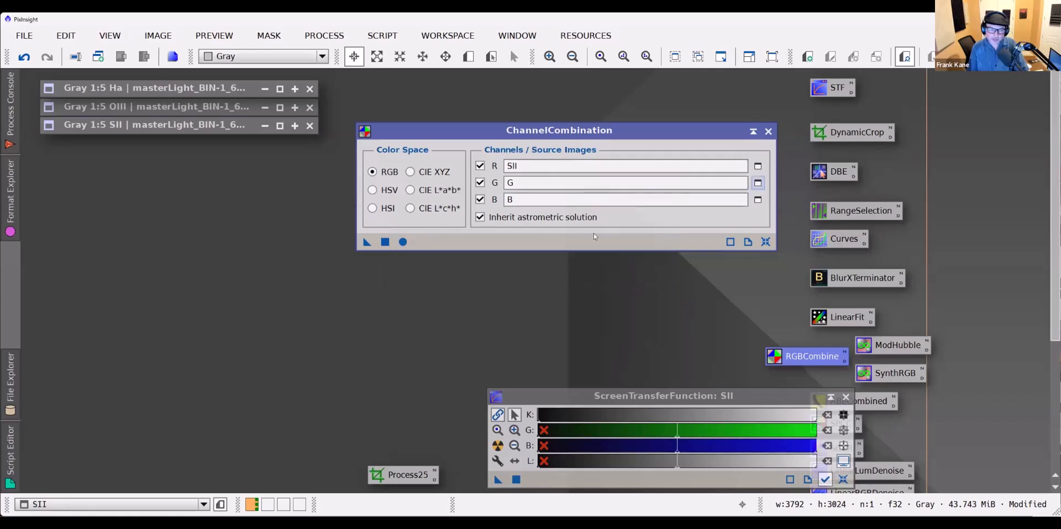
click(583, 273)
click(473, 283)
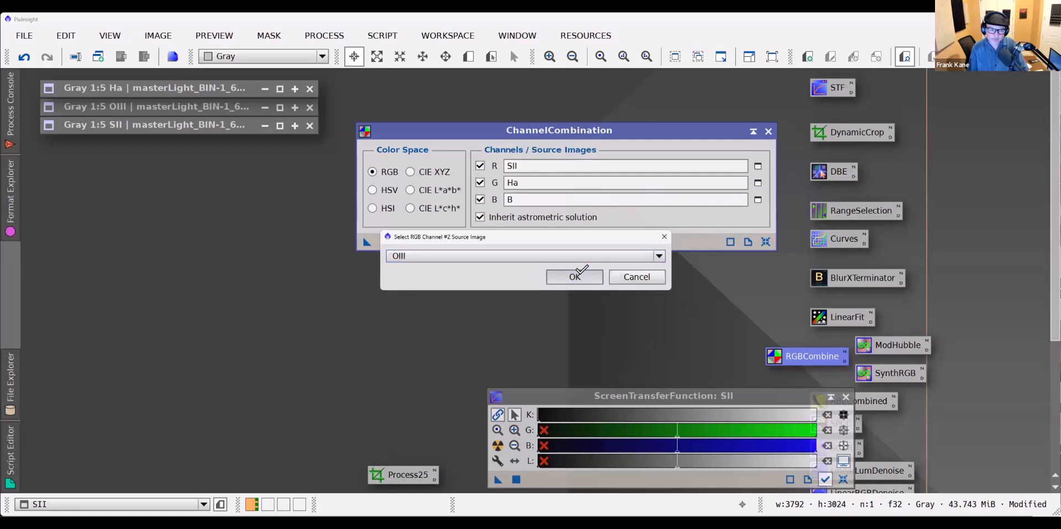
click(578, 275)
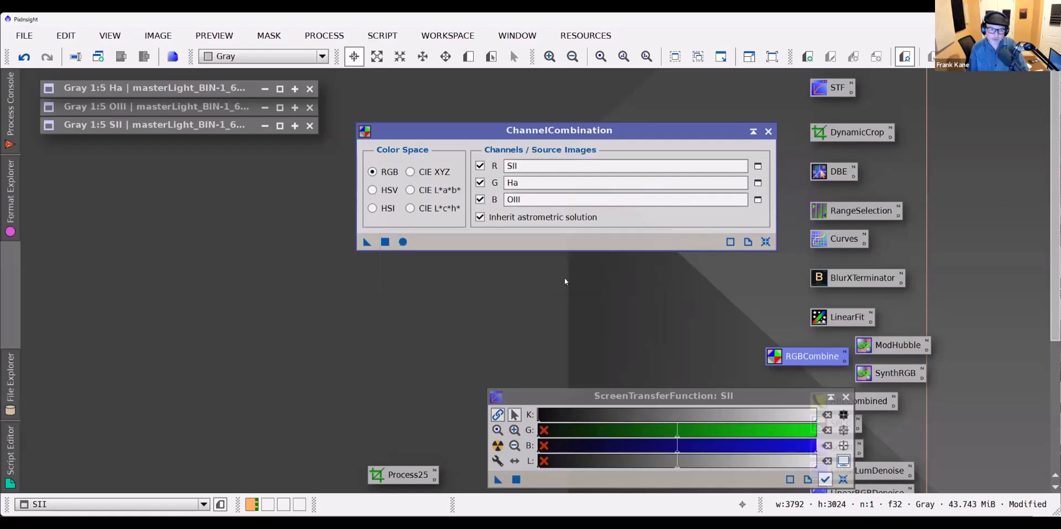
Run the channel combination globally, close its window and auto-stretch the display of the new color image
click(403, 242)
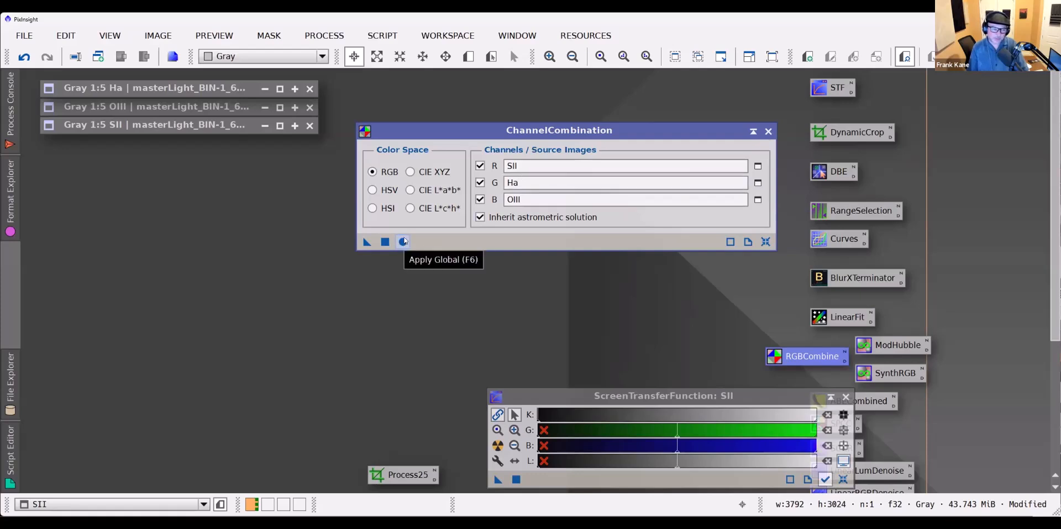
click(404, 242)
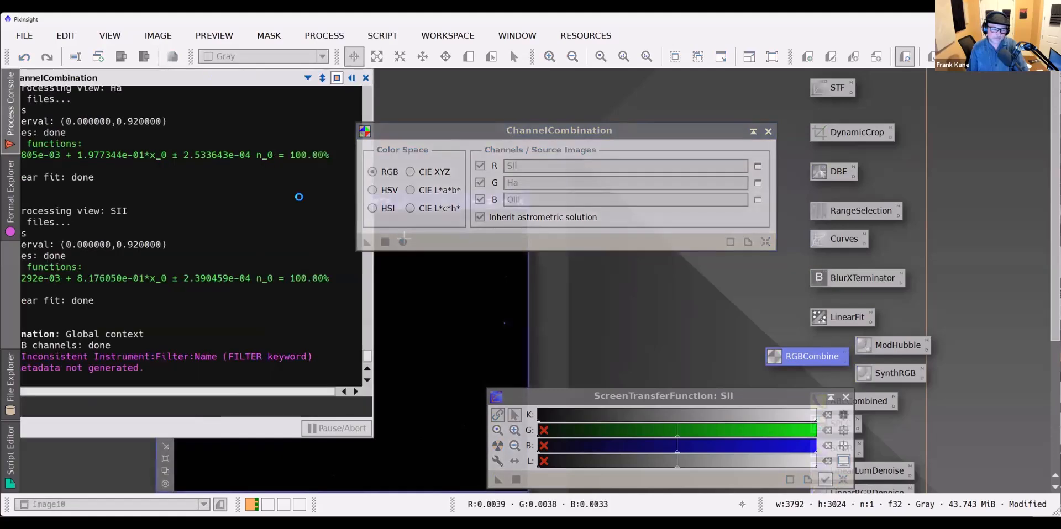
click(768, 131)
drag(370, 201, 293, 126)
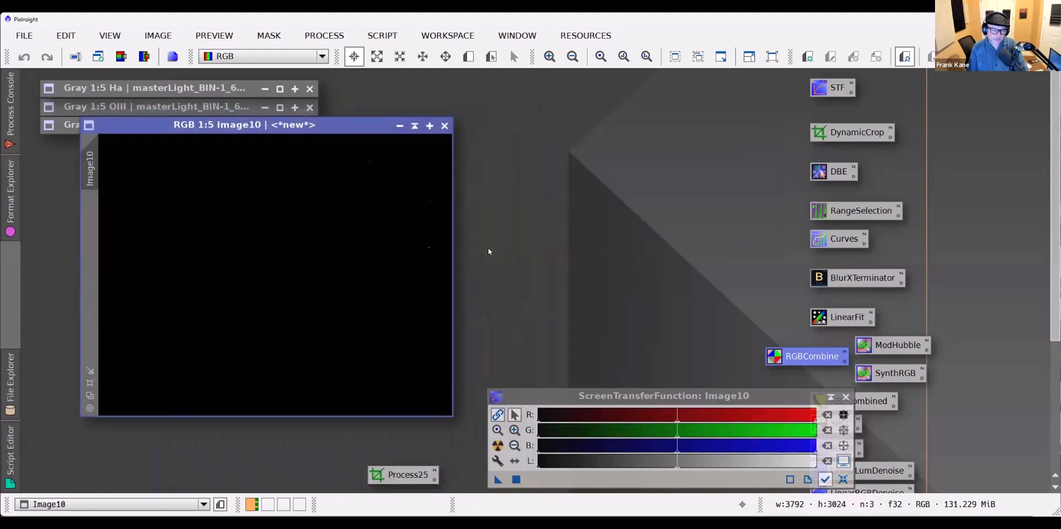
click(498, 447)
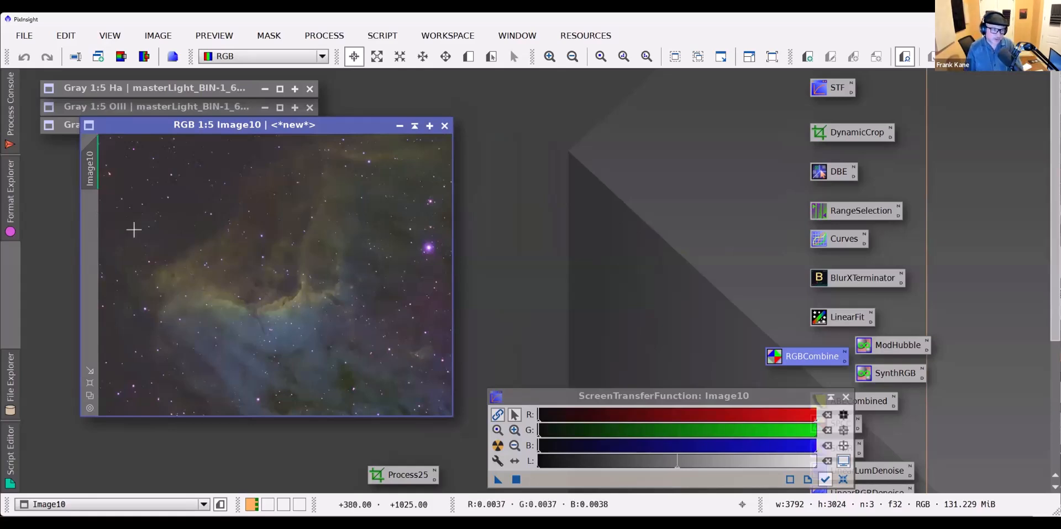
Rename the combined color image's identifier to SHO
double_click(91, 169)
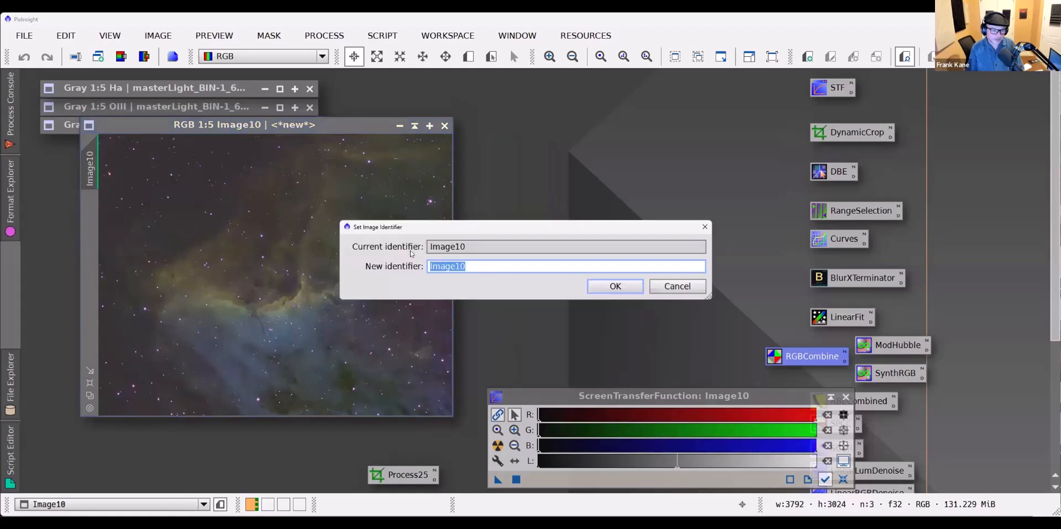
text(SA)
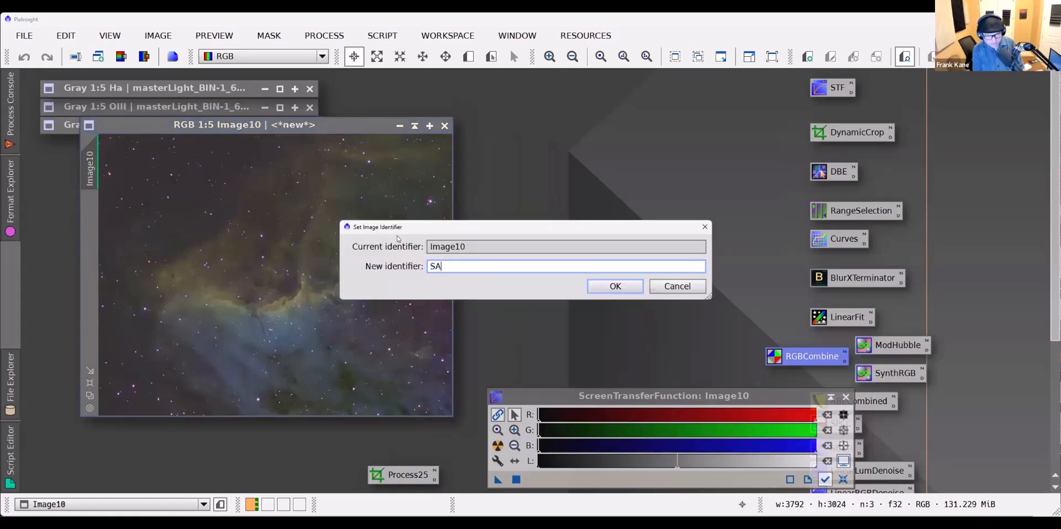
key(BackSpace)
text(HO)
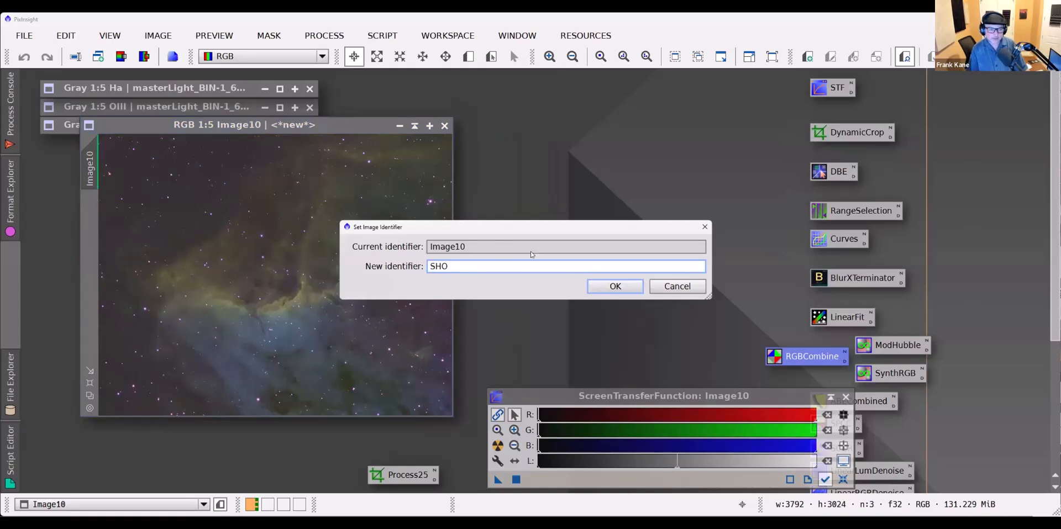
click(623, 292)
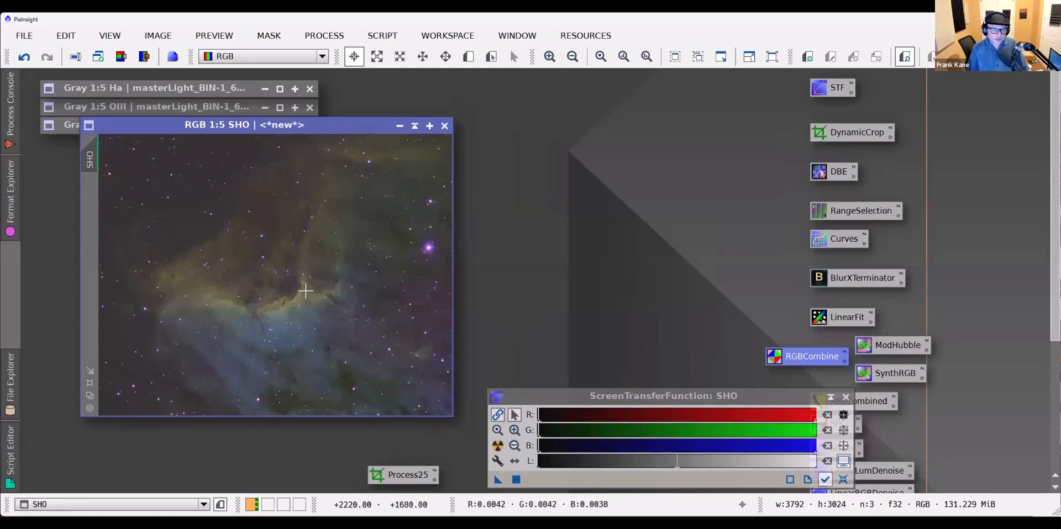
Examine the SHO image up close and at full view, checking the nebula ridge, stars and background noise
scroll(299, 295, up, 1)
scroll(299, 295, up, 2)
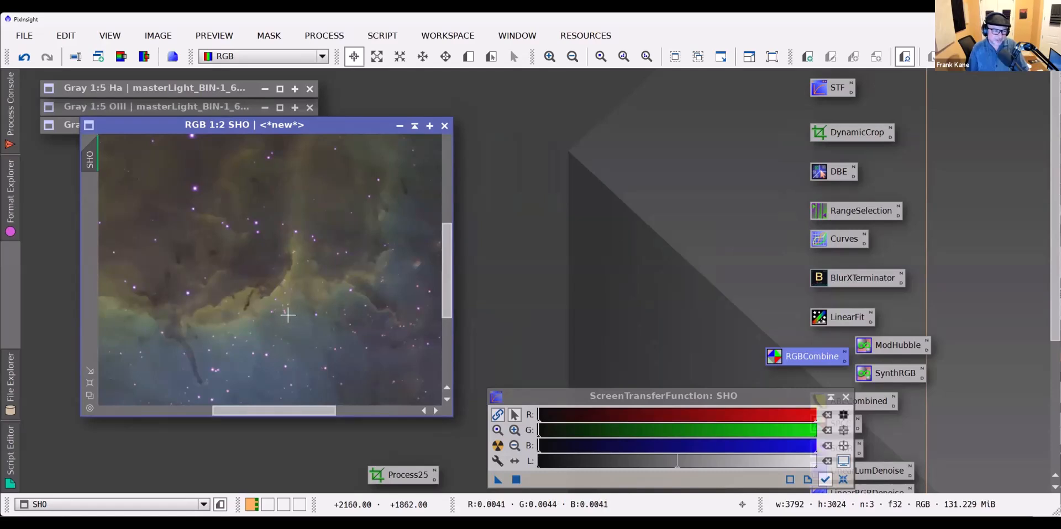
scroll(281, 313, up, 2)
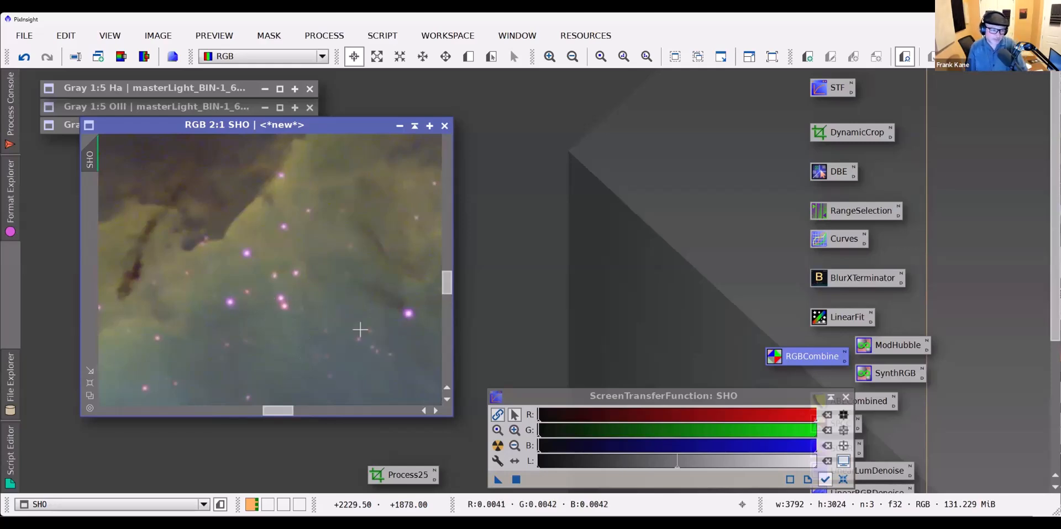
scroll(356, 329, down, 3)
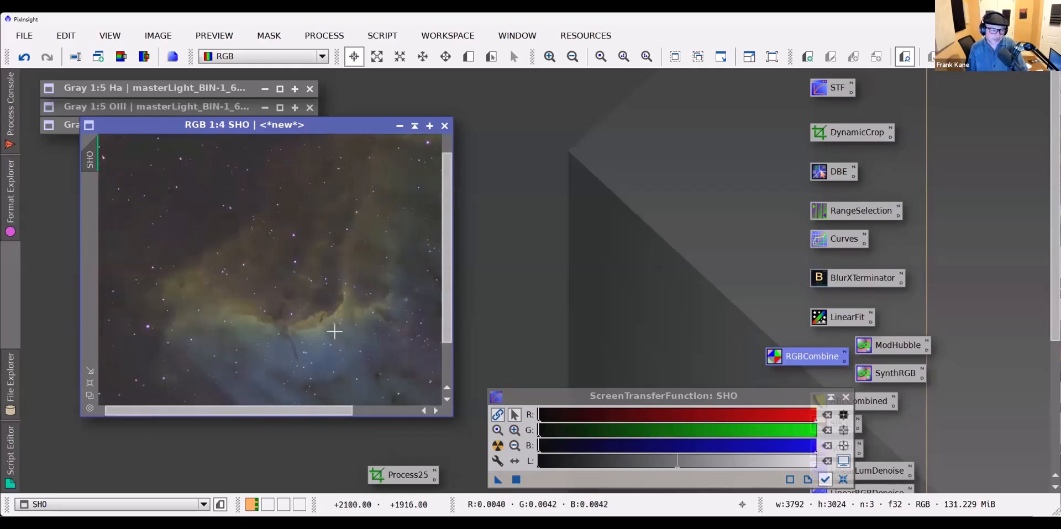
scroll(337, 333, down, 2)
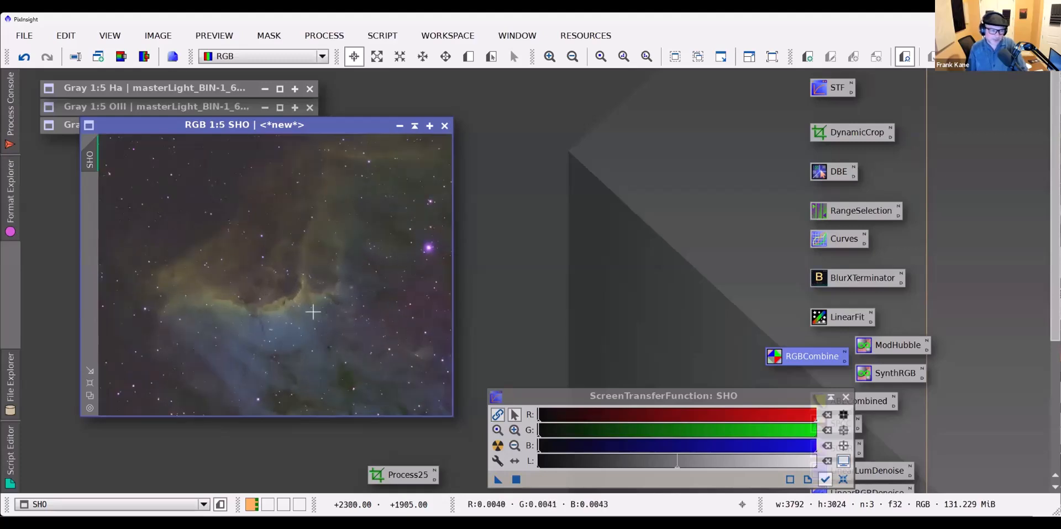
scroll(309, 313, up, 3)
scroll(300, 311, up, 1)
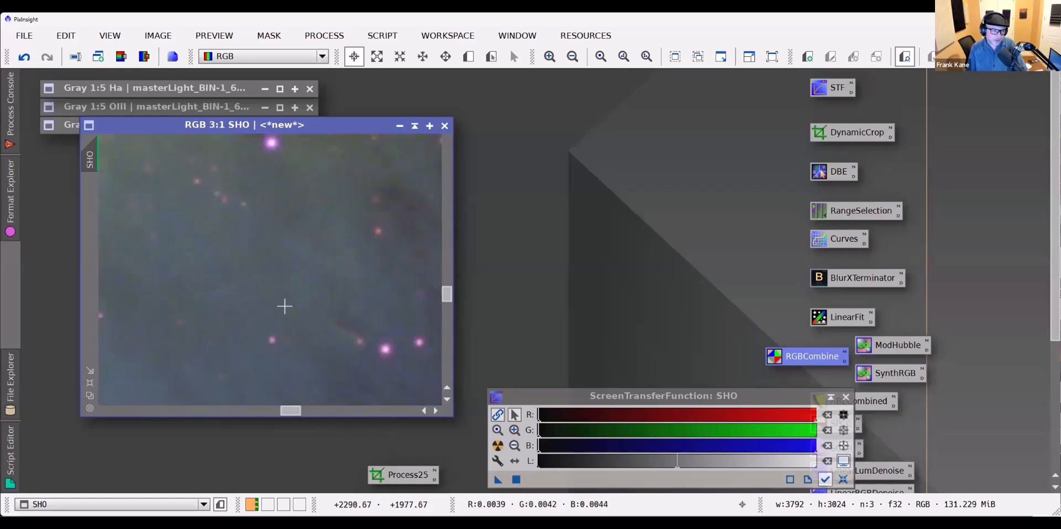
scroll(259, 264, down, 1)
scroll(260, 263, down, 5)
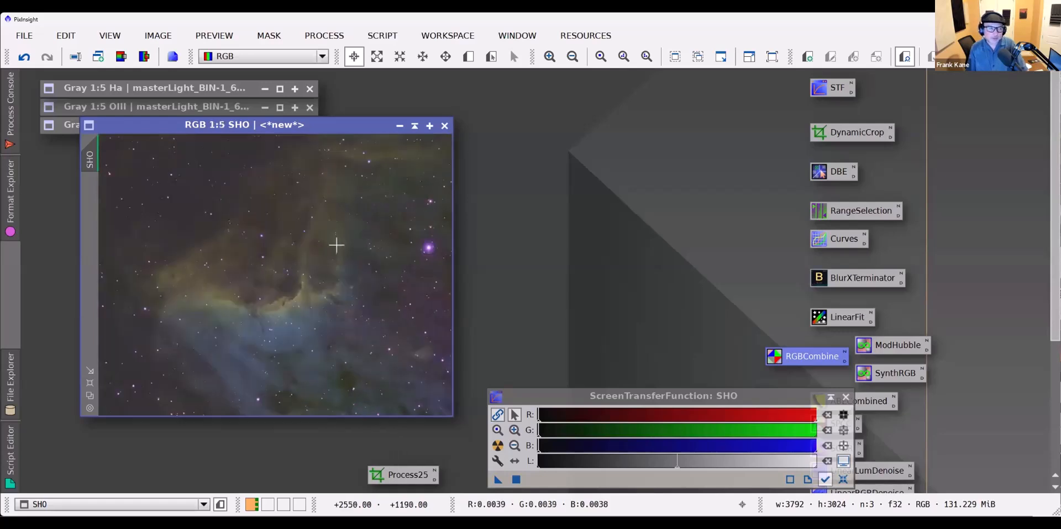
Apply NoiseXTerminator to the SHO image with Denoise 0.75 and Detail 0.15, and check the nebula detail up close
drag(340, 125, 306, 129)
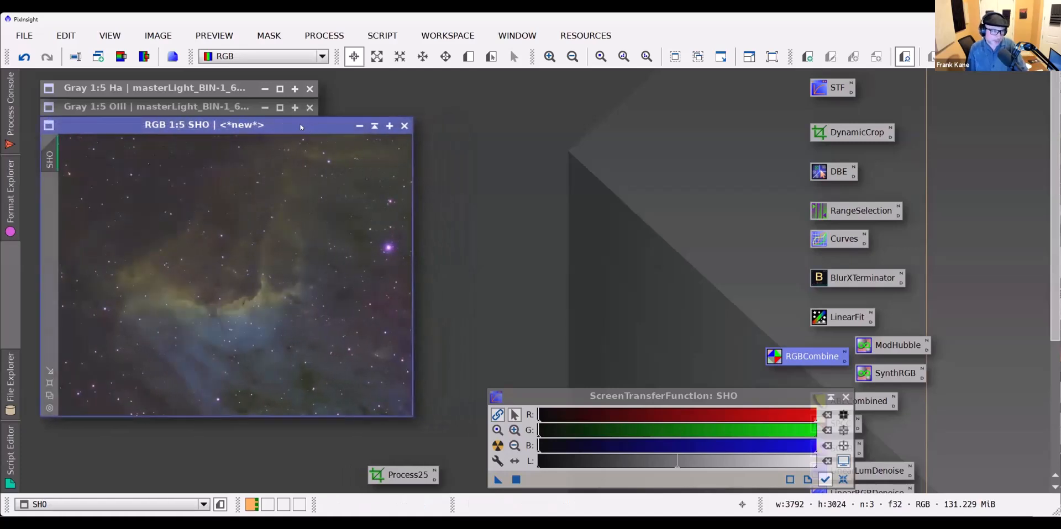
click(326, 36)
mouse_move(425, 27)
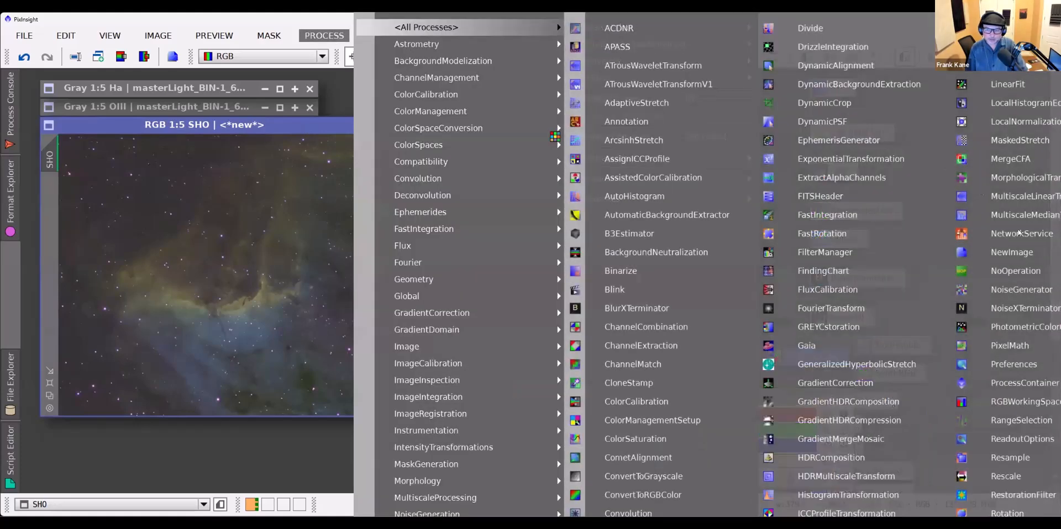
click(1006, 308)
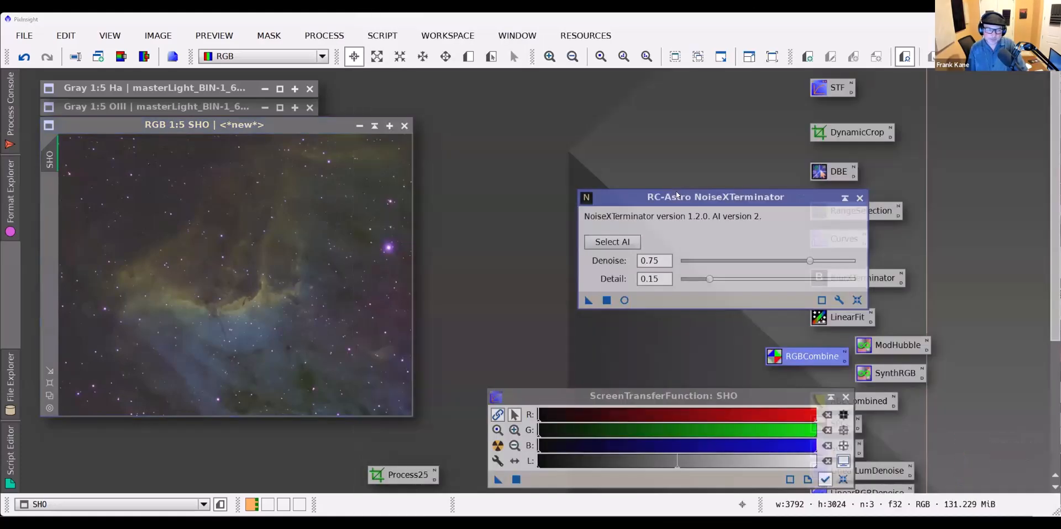
drag(719, 197, 614, 158)
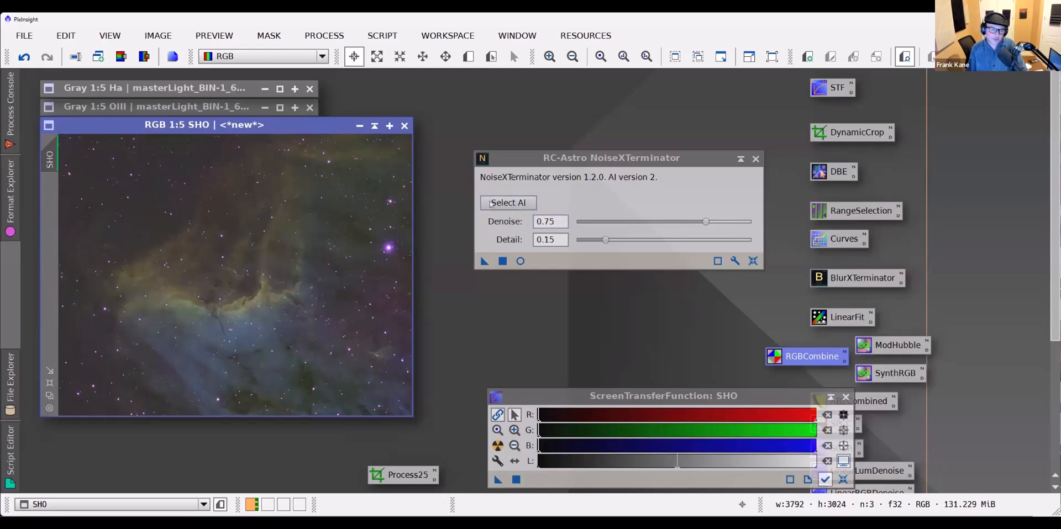
click(503, 262)
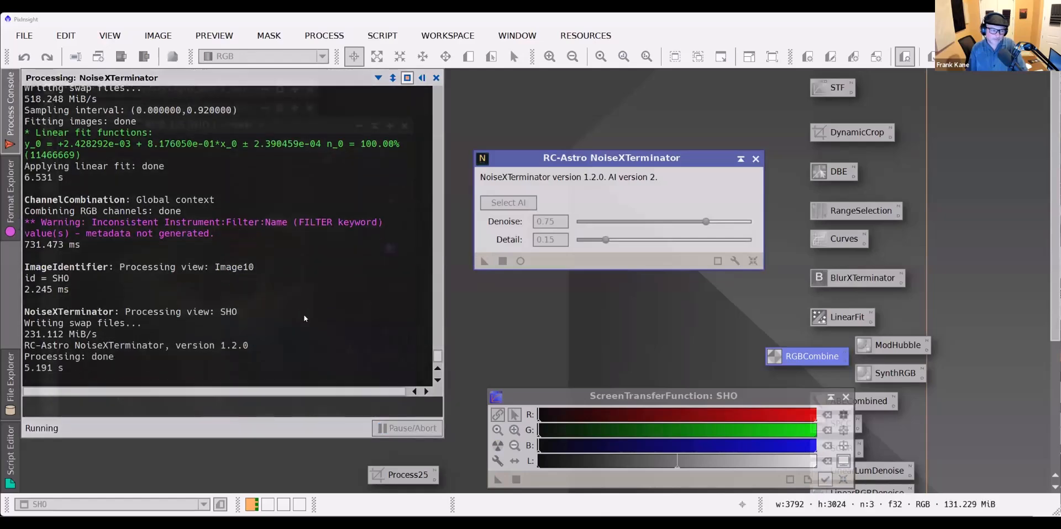
scroll(266, 290, up, 4)
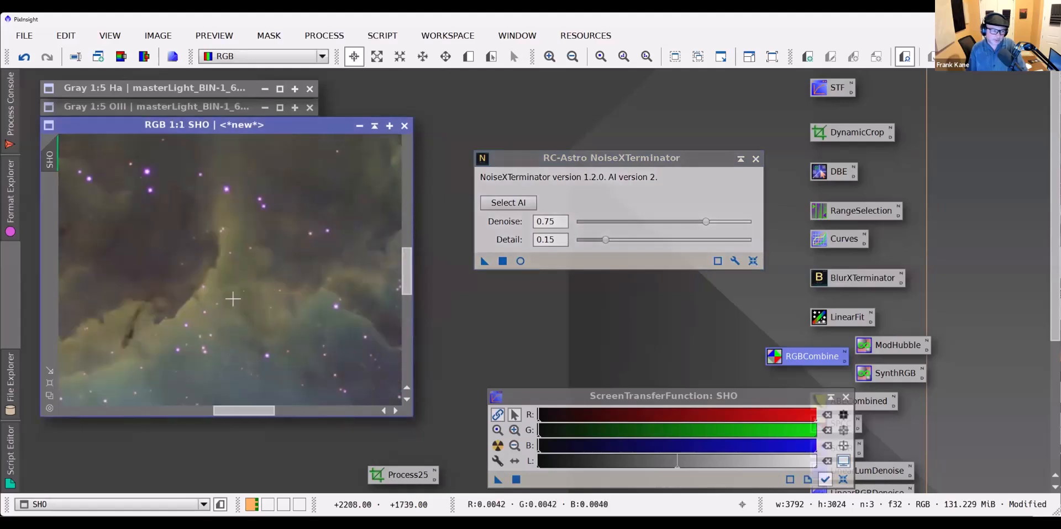
scroll(230, 286, up, 1)
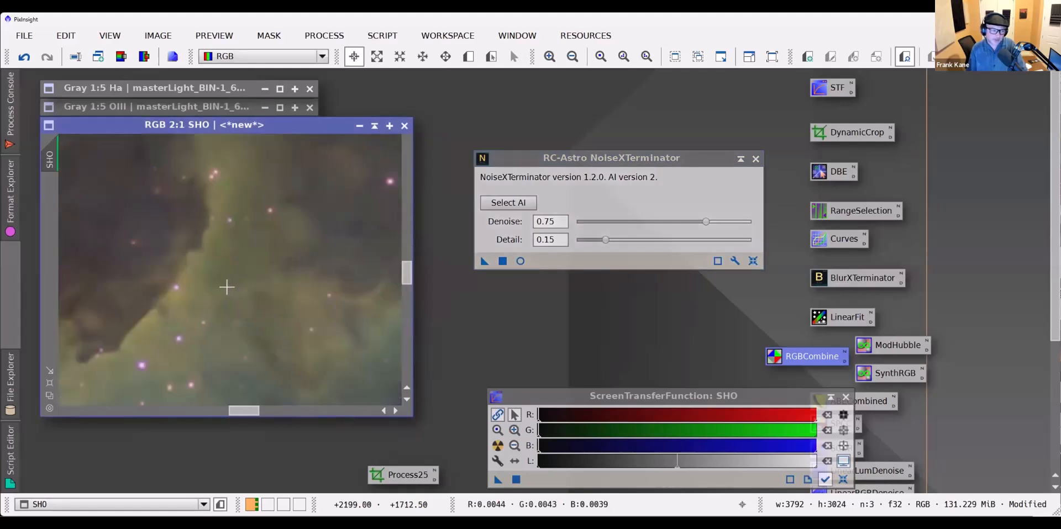
scroll(228, 287, down, 4)
scroll(225, 288, down, 1)
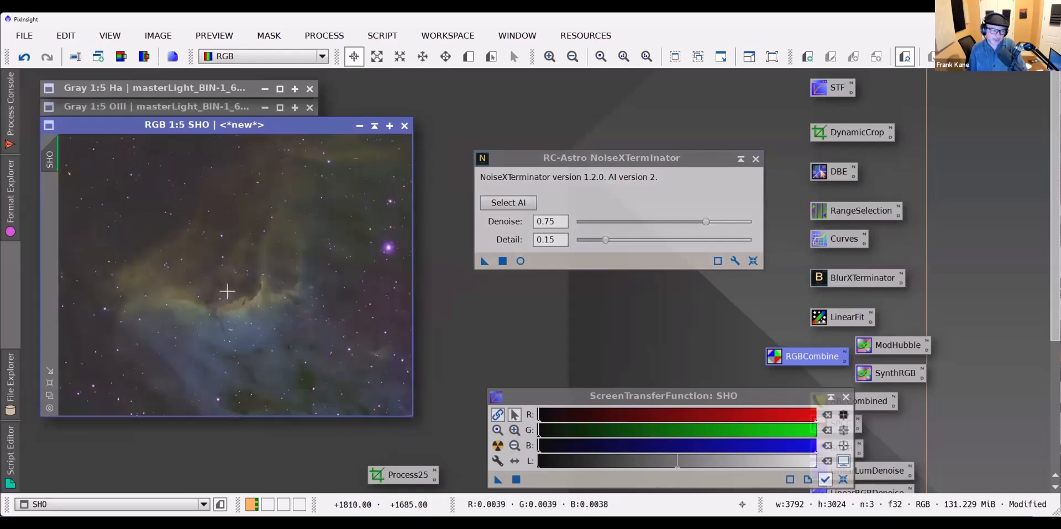
click(155, 37)
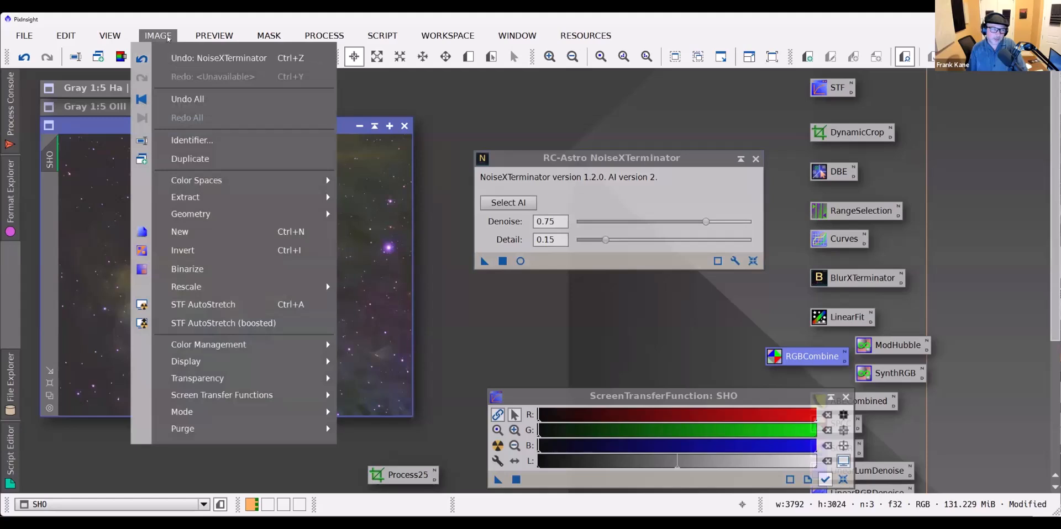
click(168, 37)
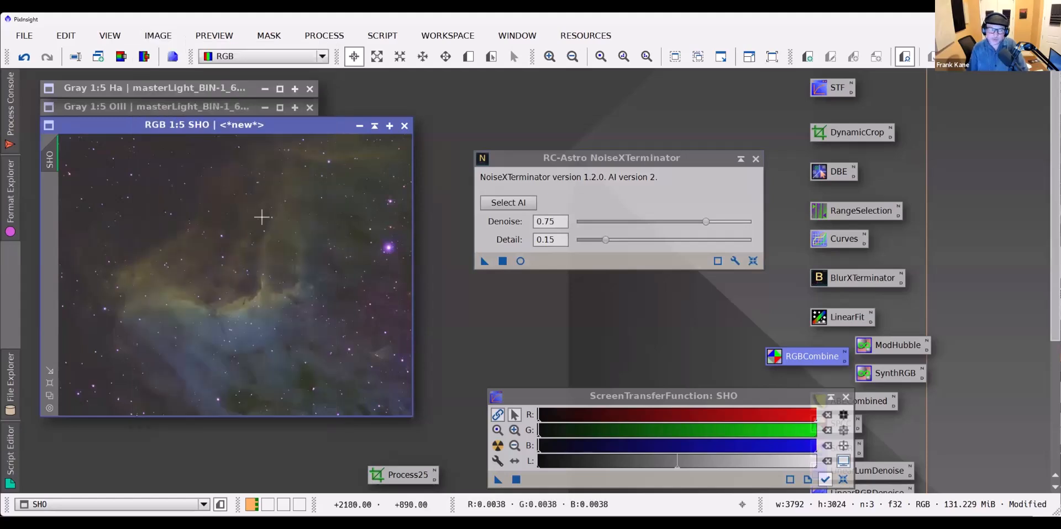
click(166, 37)
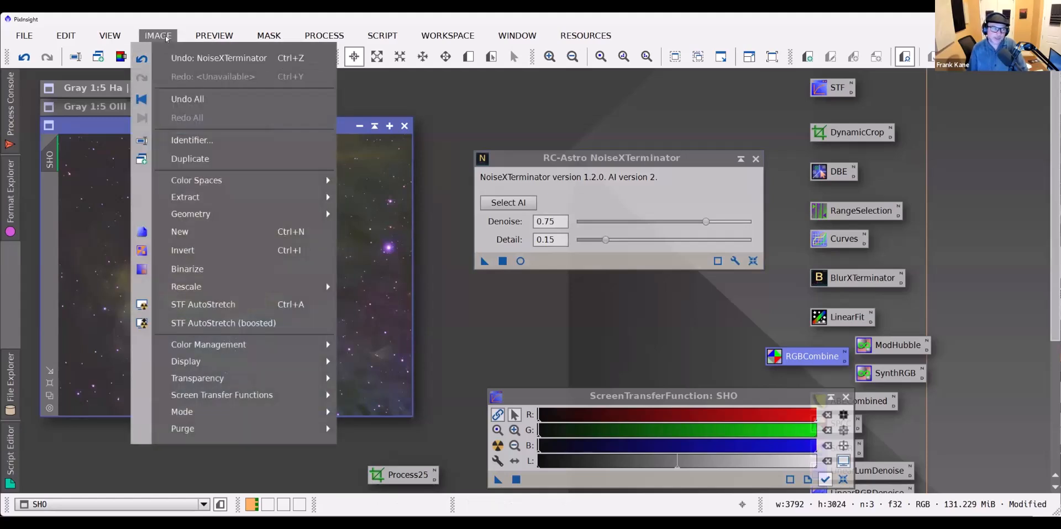
click(166, 38)
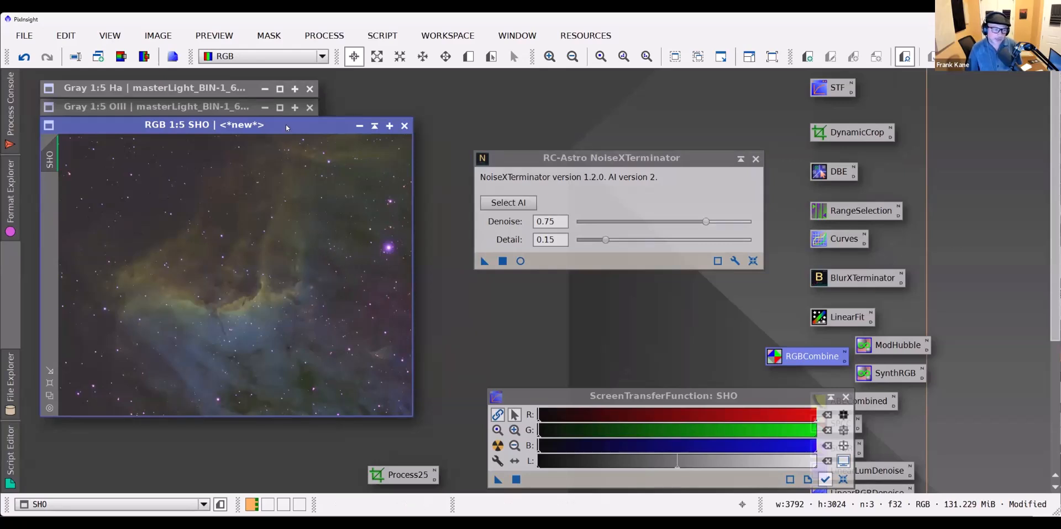
Invert the SHO image and apply SCNR to it, removing green with Average Neutral protection, amount 1.00 and lightness preserved
click(332, 35)
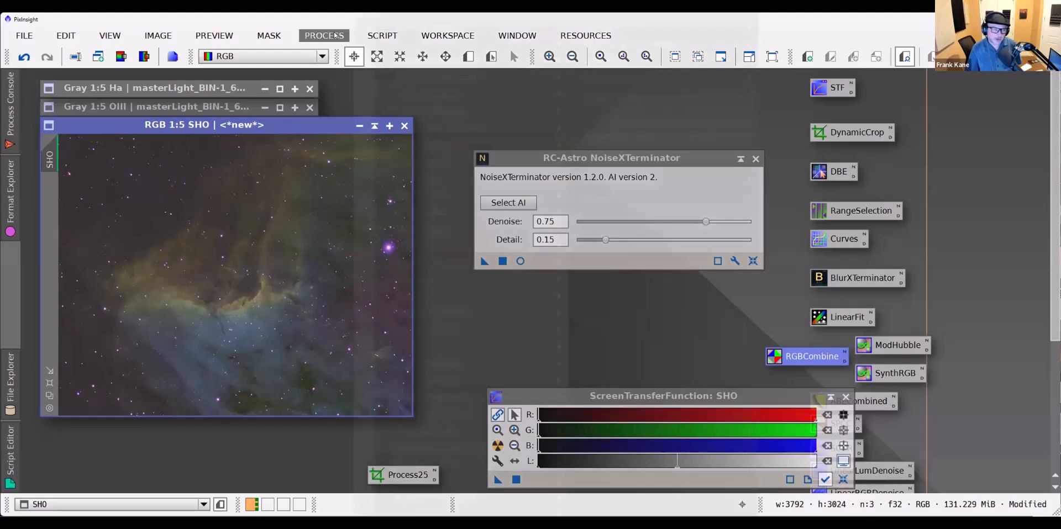
mouse_move(426, 28)
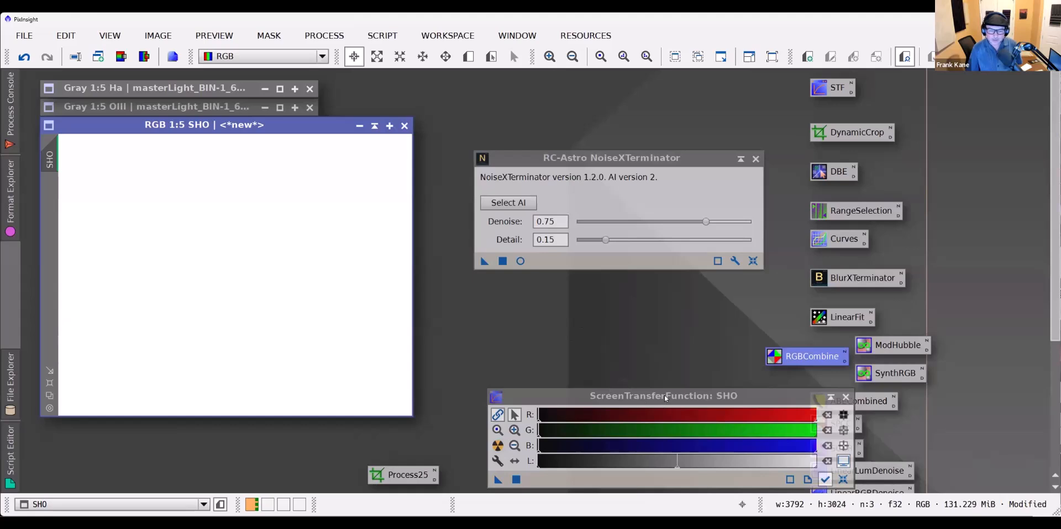
drag(665, 398, 616, 392)
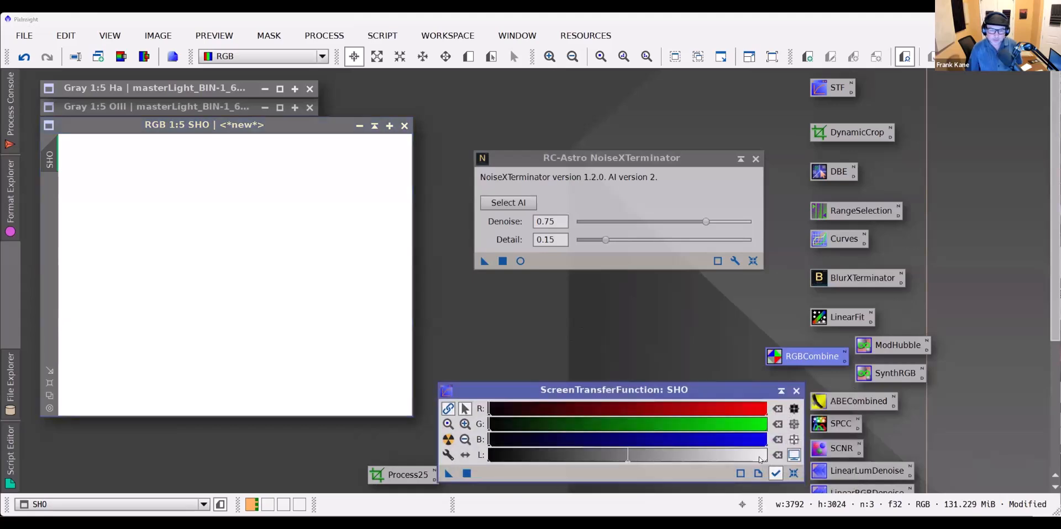
double_click(841, 443)
drag(843, 147, 472, 134)
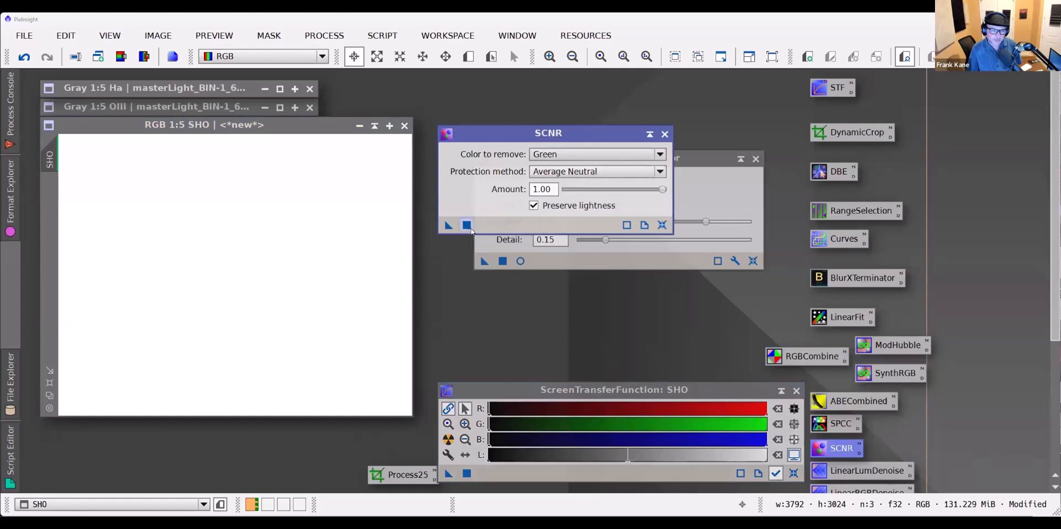
click(466, 225)
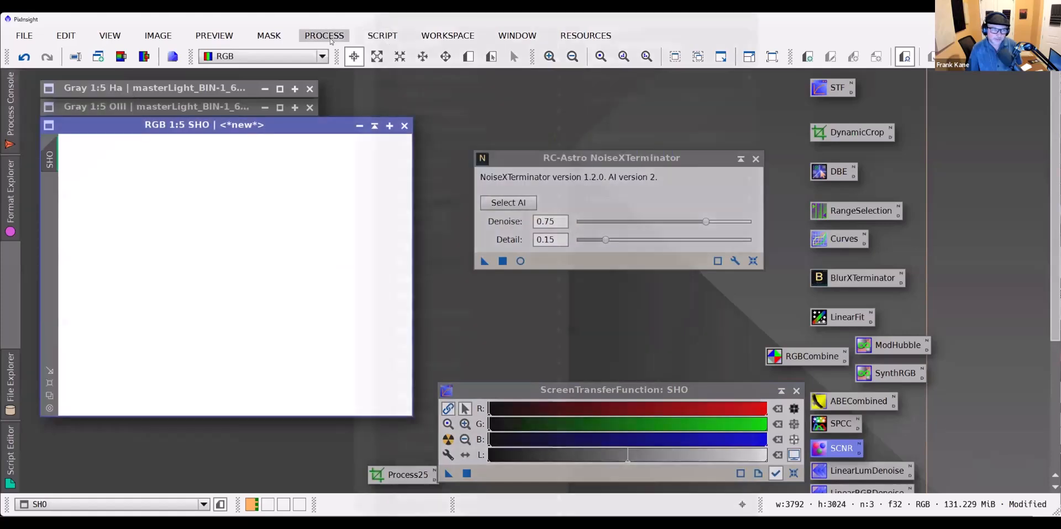
Invert the SHO image back, check its star colors and nebula detail up close, and close SCNR
click(325, 36)
mouse_move(387, 32)
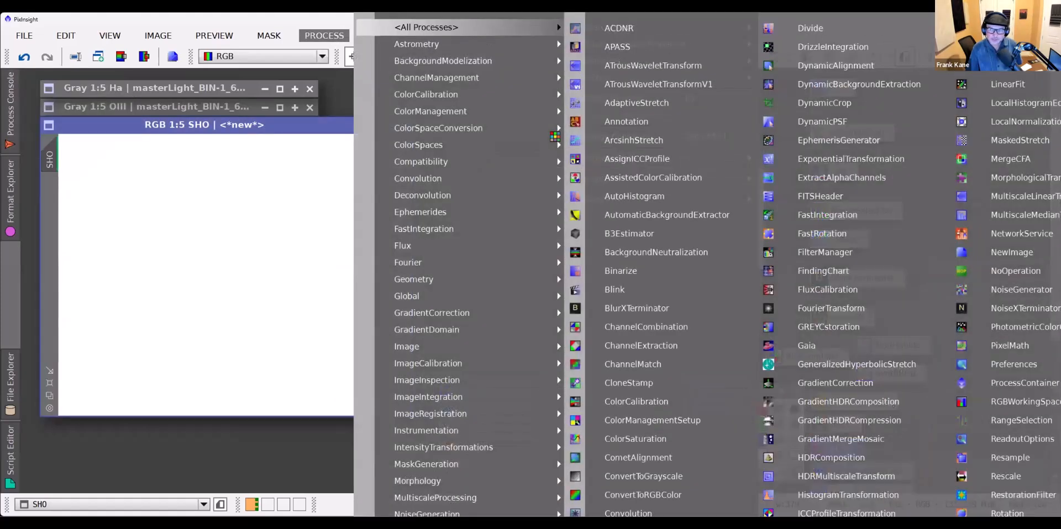
click(1026, 308)
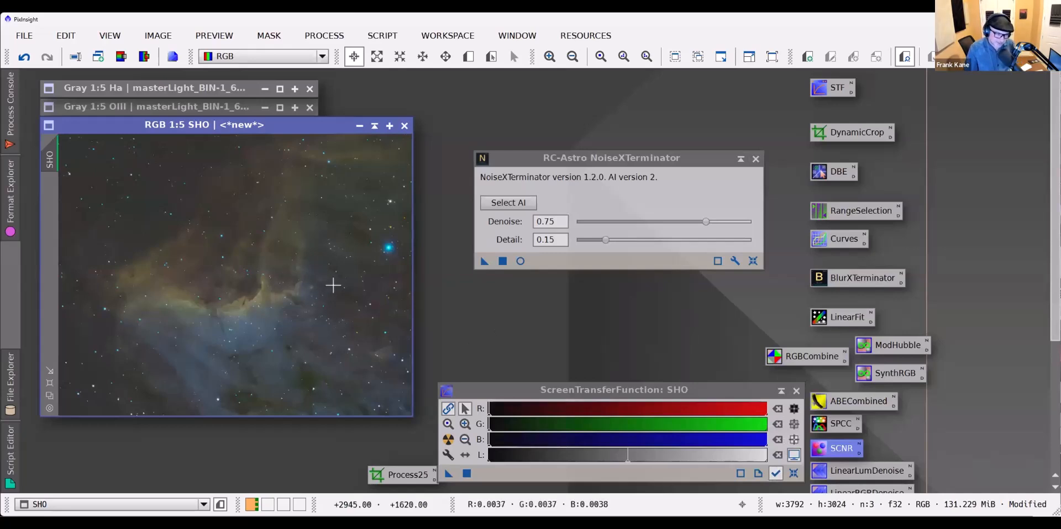
scroll(280, 298, up, 4)
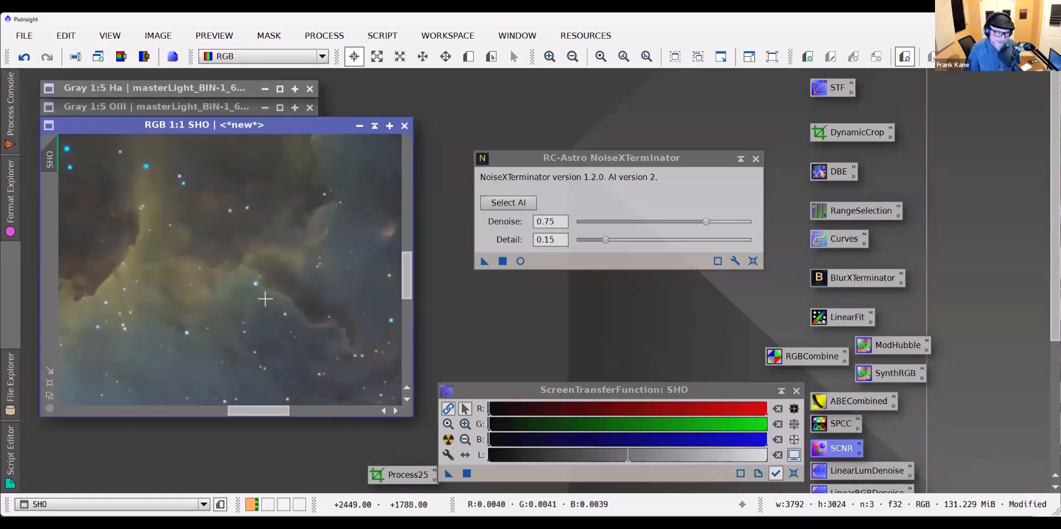
scroll(239, 319, down, 4)
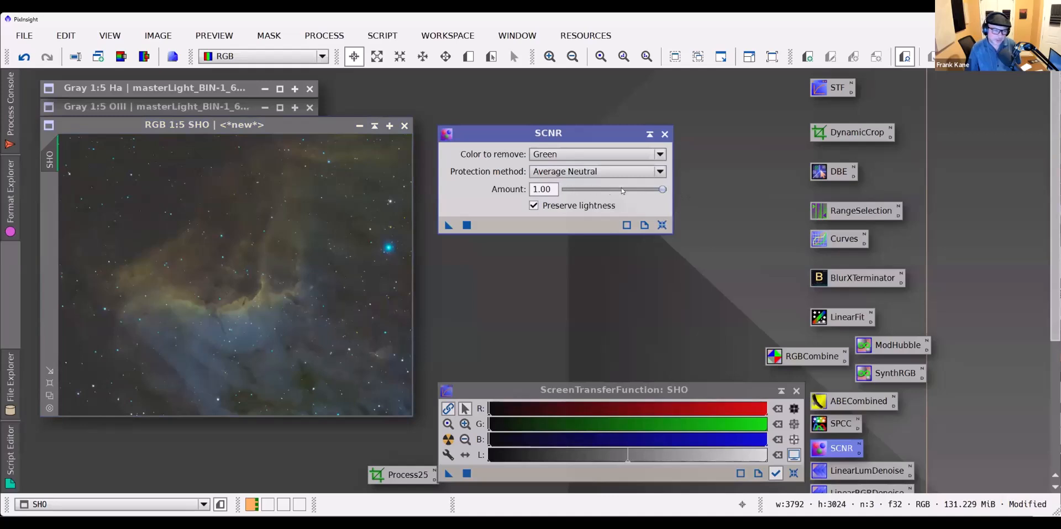
click(665, 134)
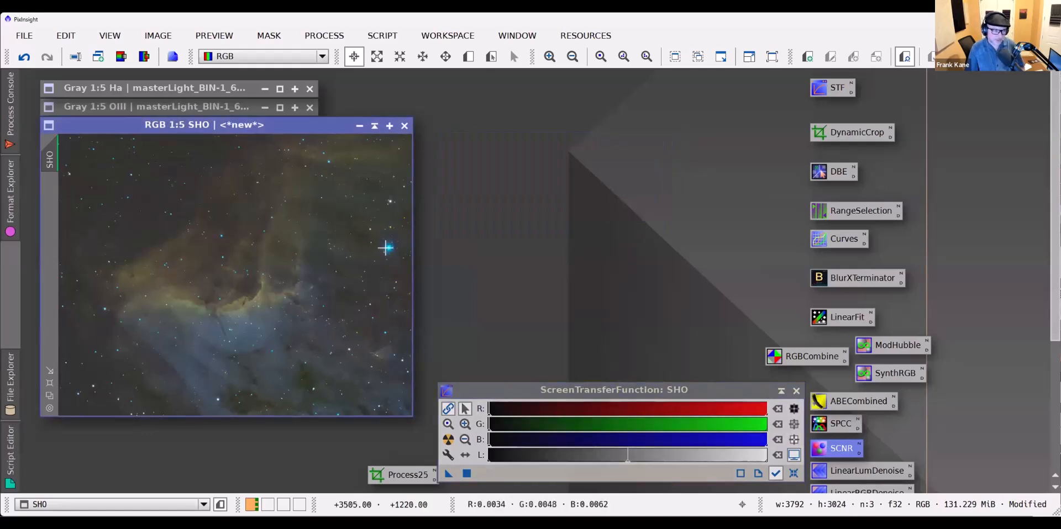
Undo the inversions and the SCNR green removal on the SHO image
click(160, 36)
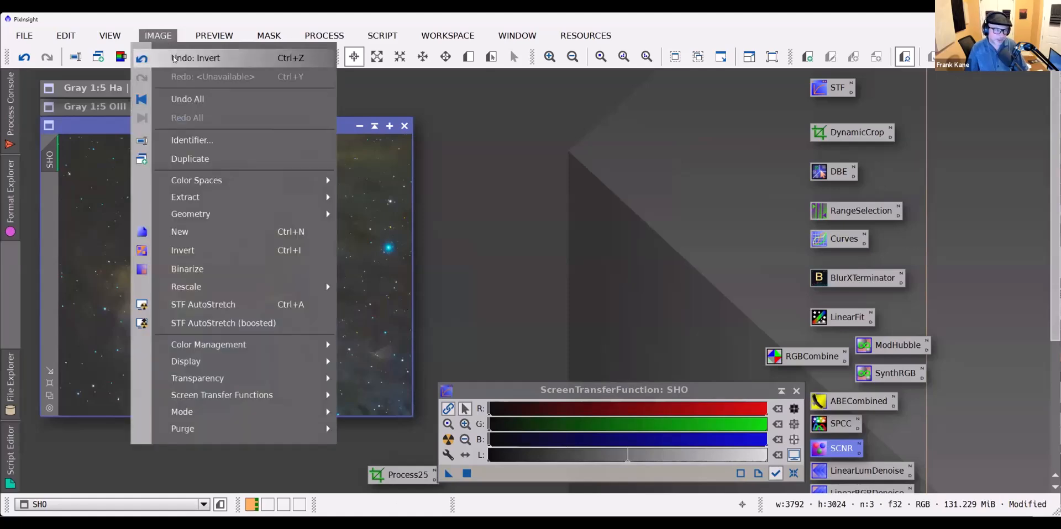
click(174, 58)
click(159, 36)
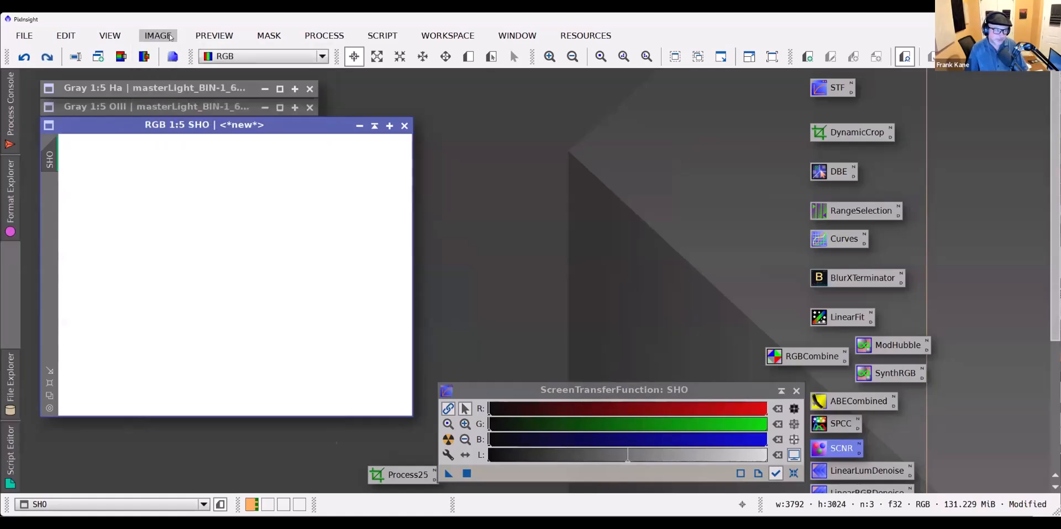
click(191, 58)
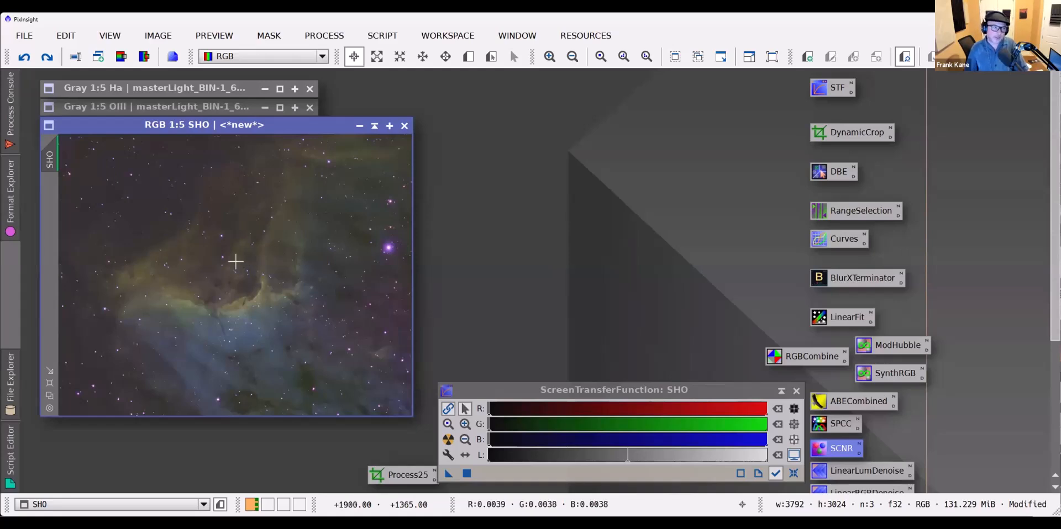
Collapse the SHO image window to its title bar and place it beside the grayscale masters
drag(218, 129, 218, 139)
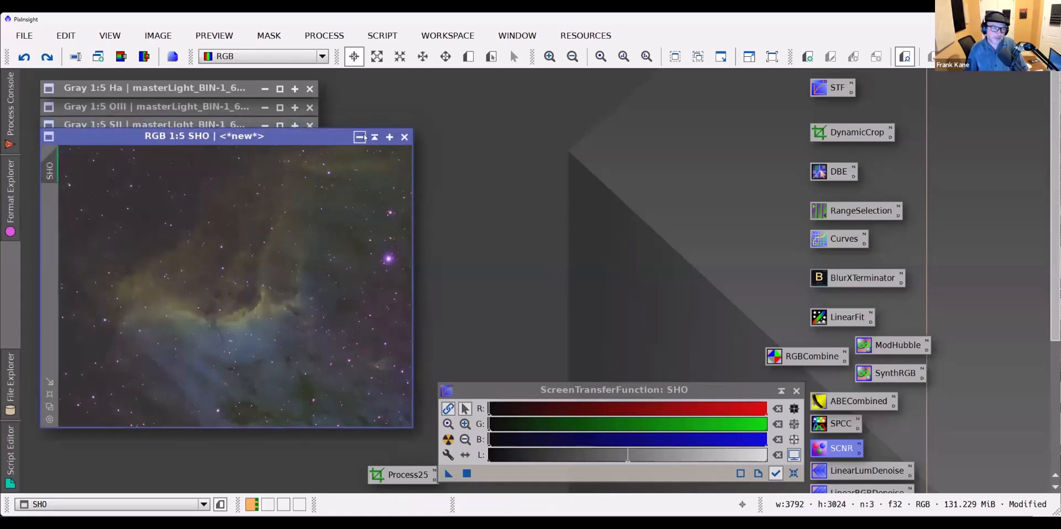
click(375, 137)
mouse_move(216, 278)
mouse_down()
mouse_move(409, 131)
mouse_move(432, 89)
mouse_up()
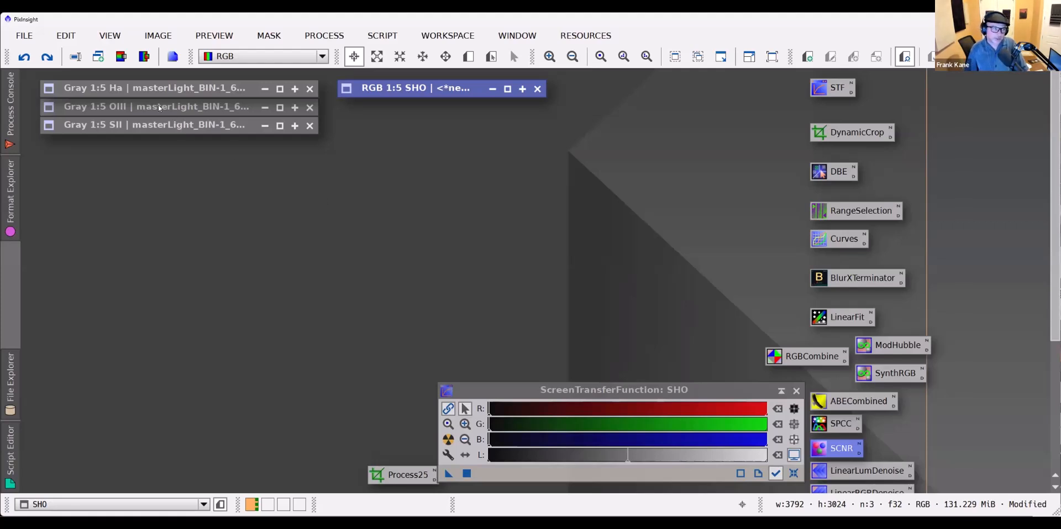
Undo the LinearFit on the Ha master and collapse its window again
double_click(154, 87)
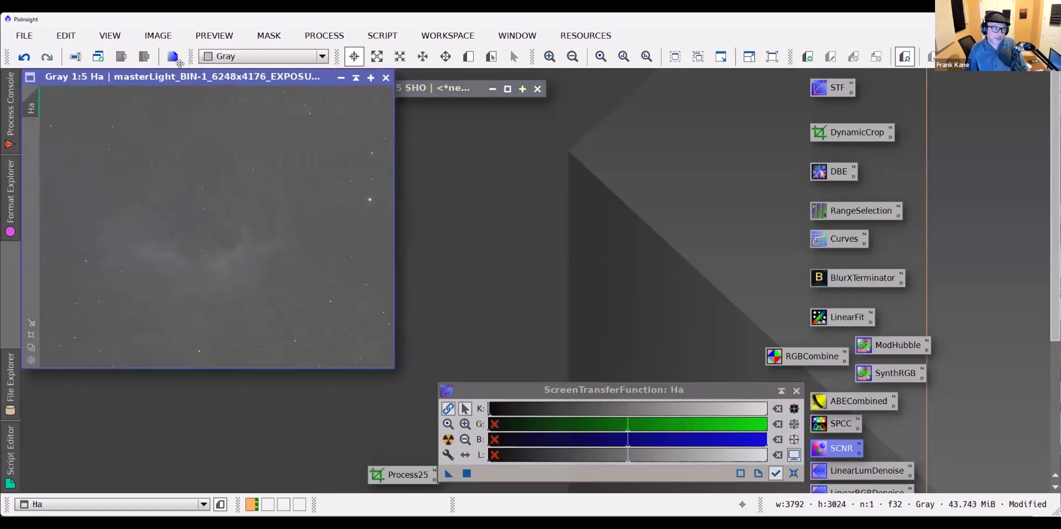
click(153, 35)
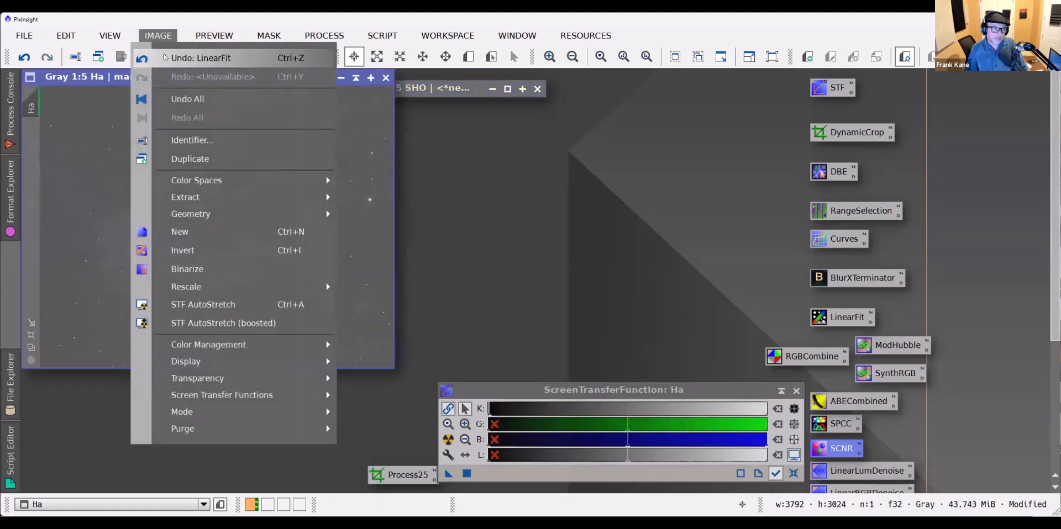
click(165, 58)
click(353, 77)
Undo the LinearFit on the SII master and collapse its window again
click(192, 130)
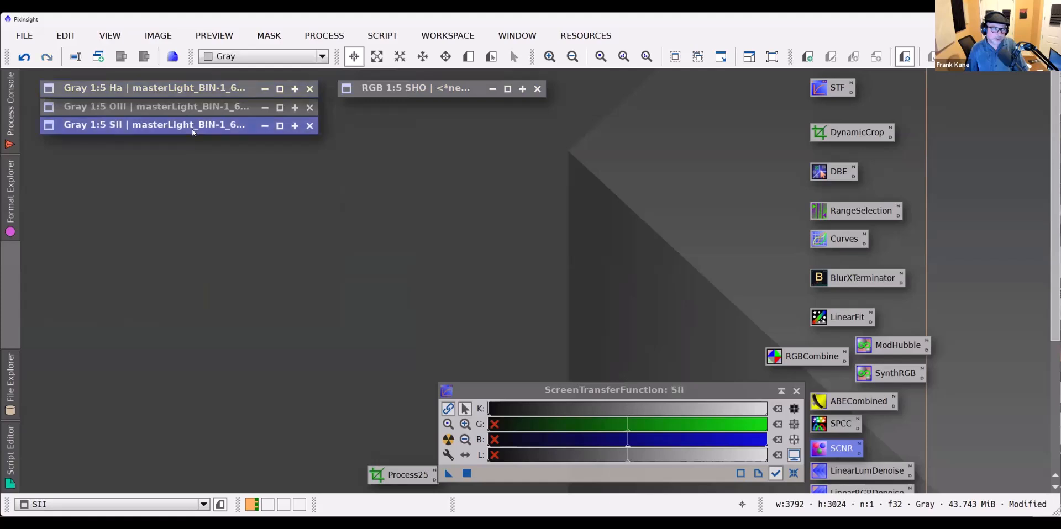
double_click(193, 128)
click(158, 35)
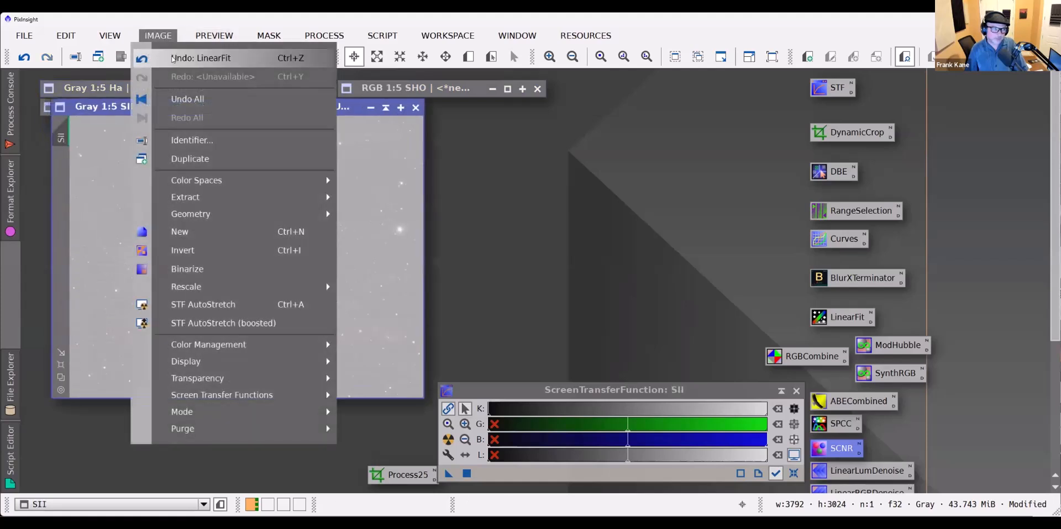
click(173, 59)
double_click(353, 111)
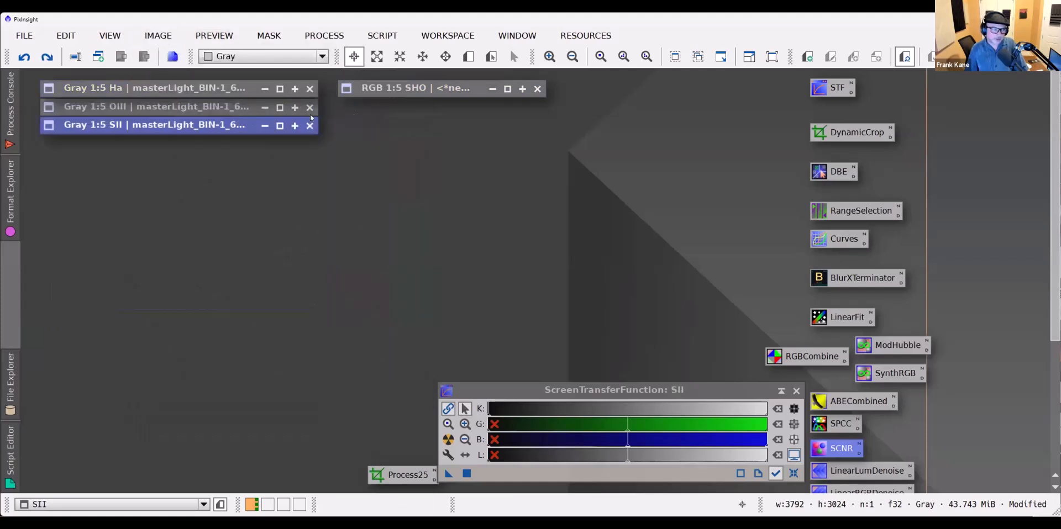
click(195, 110)
click(195, 89)
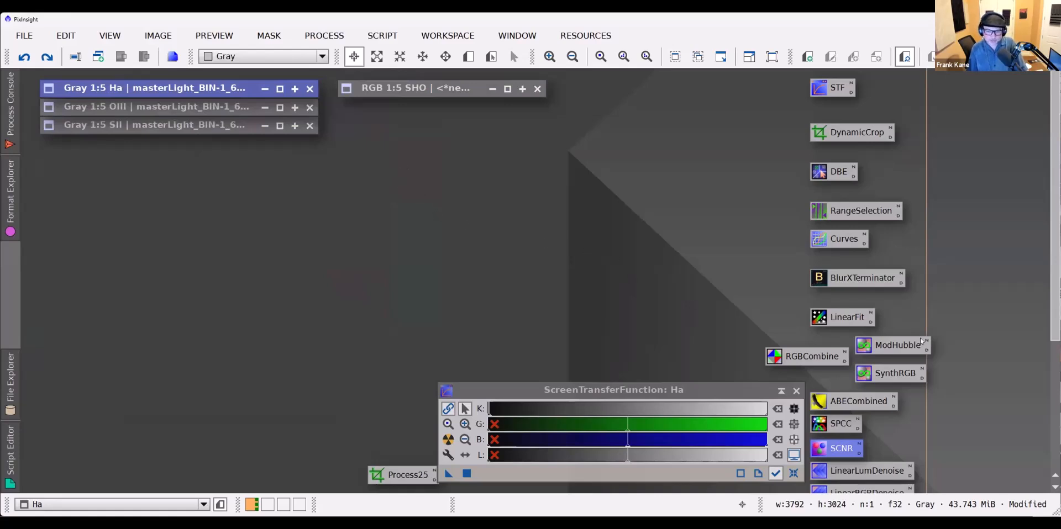
Load the saved SynthRGB PixelMath process and set its blue-channel expression to 0.411*OIII+0.1*Ha
double_click(885, 374)
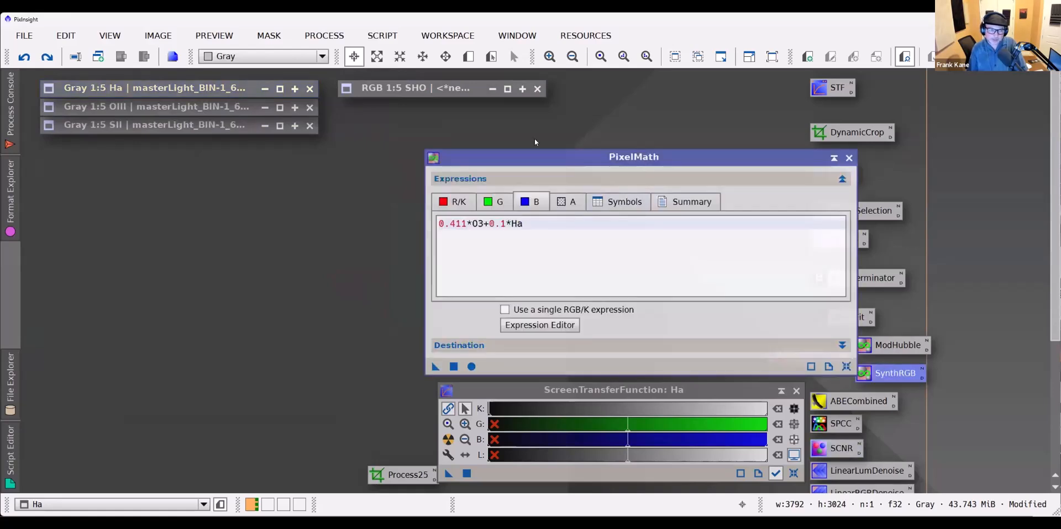
drag(550, 158, 461, 139)
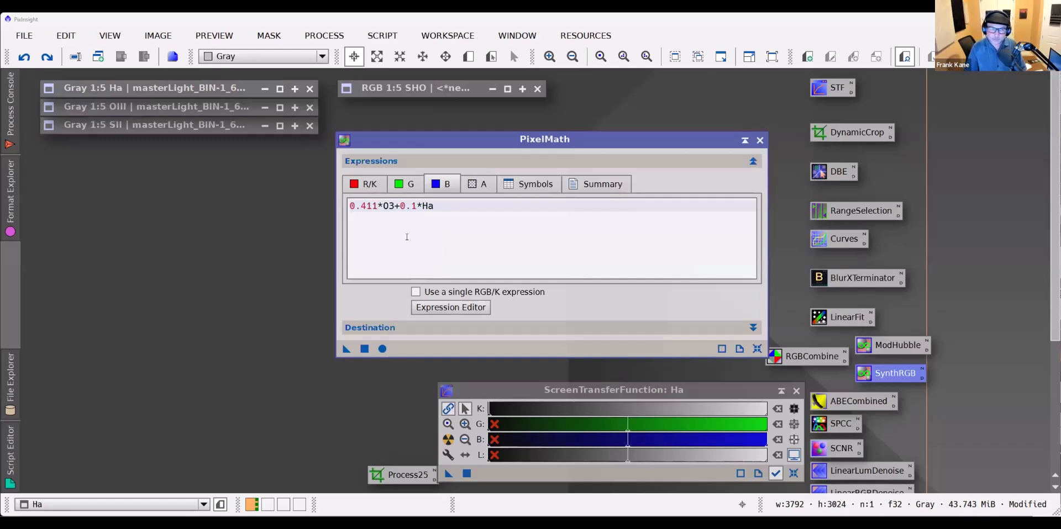
click(393, 206)
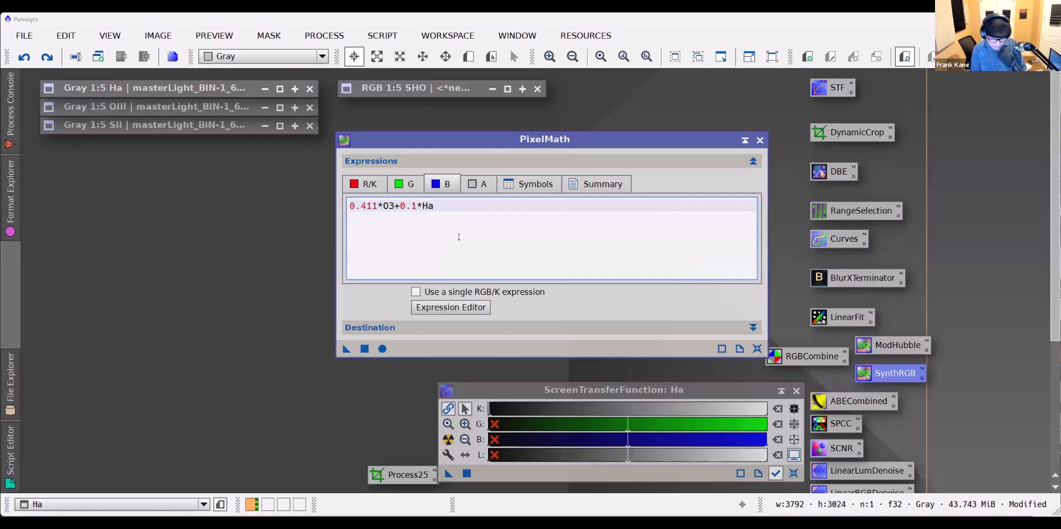
key(BackSpace)
text(III)
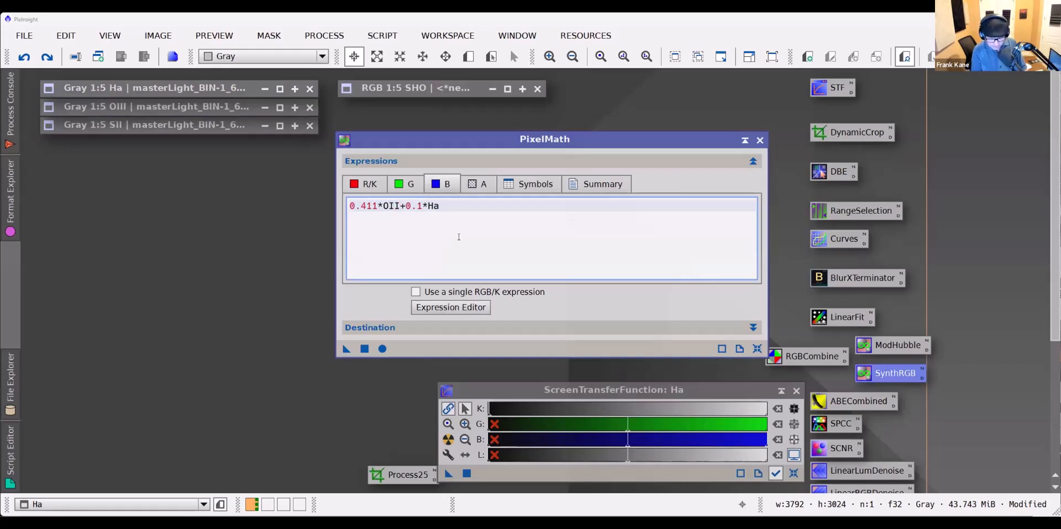
text(I)
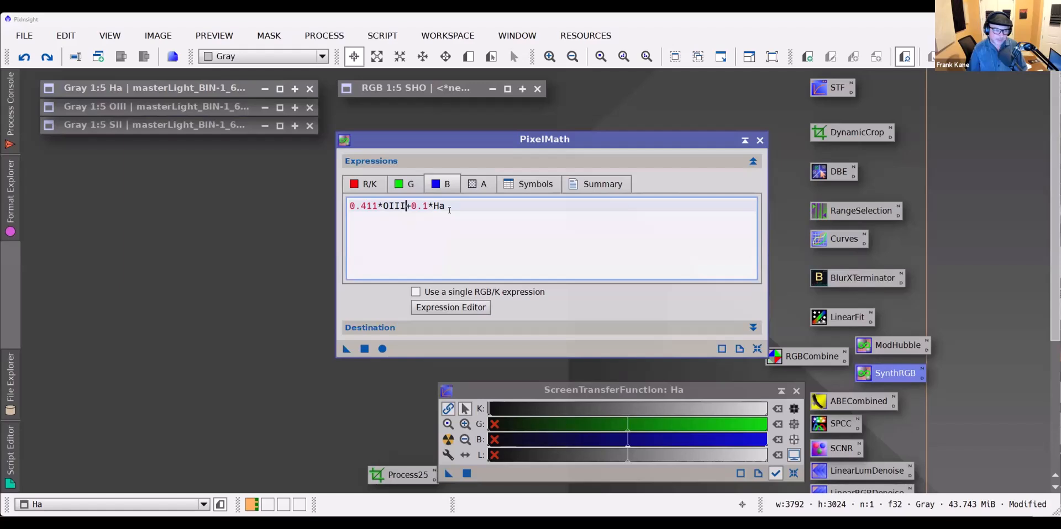
Replace O3 with OIII in the green channel's PixelMath expression so it reads 0.695*OIII + 0.094*Ha
click(402, 184)
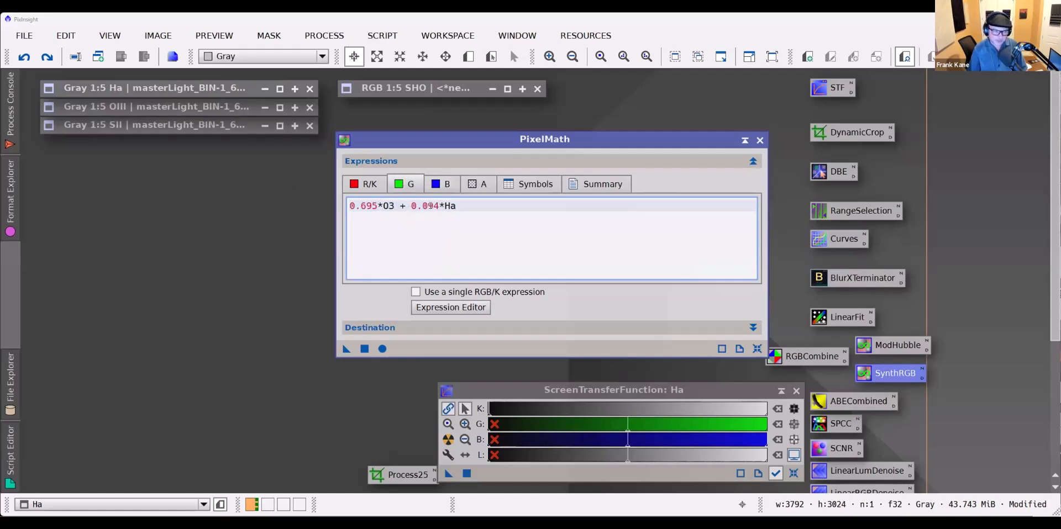
key(BackSpace)
text(II)
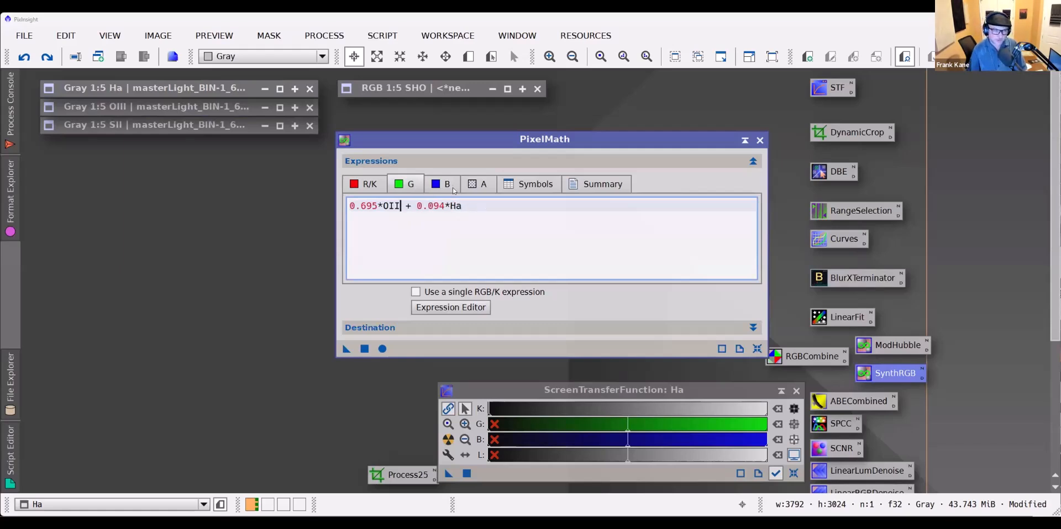
text(I)
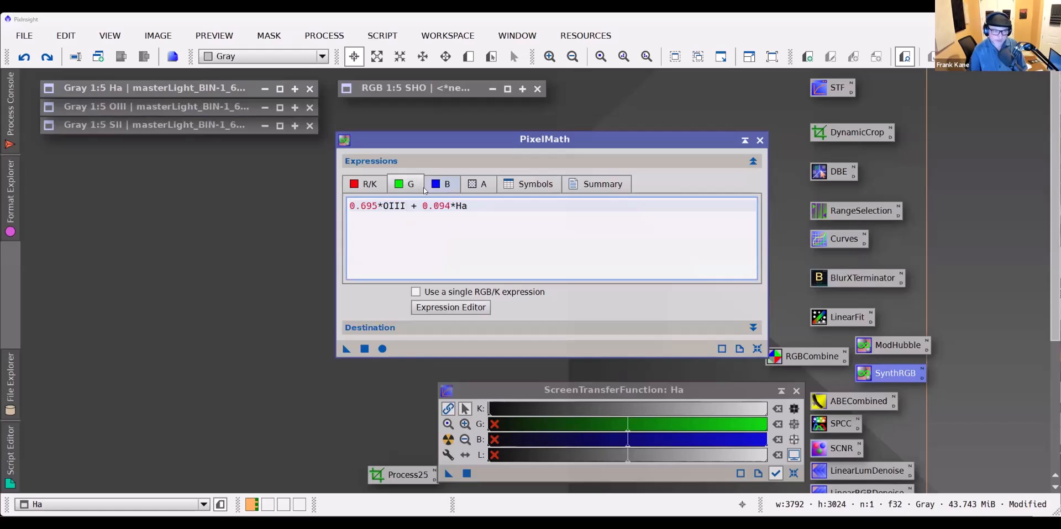
Replace S2 with SII in the red channel's PixelMath expression so it reads 0.5*Ha + 0.5*SII
click(454, 184)
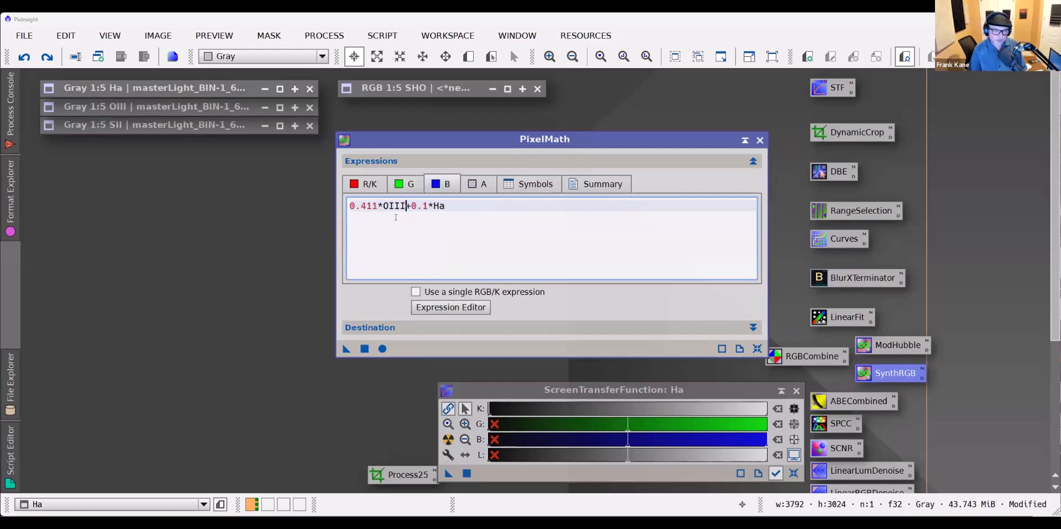
click(408, 184)
click(355, 188)
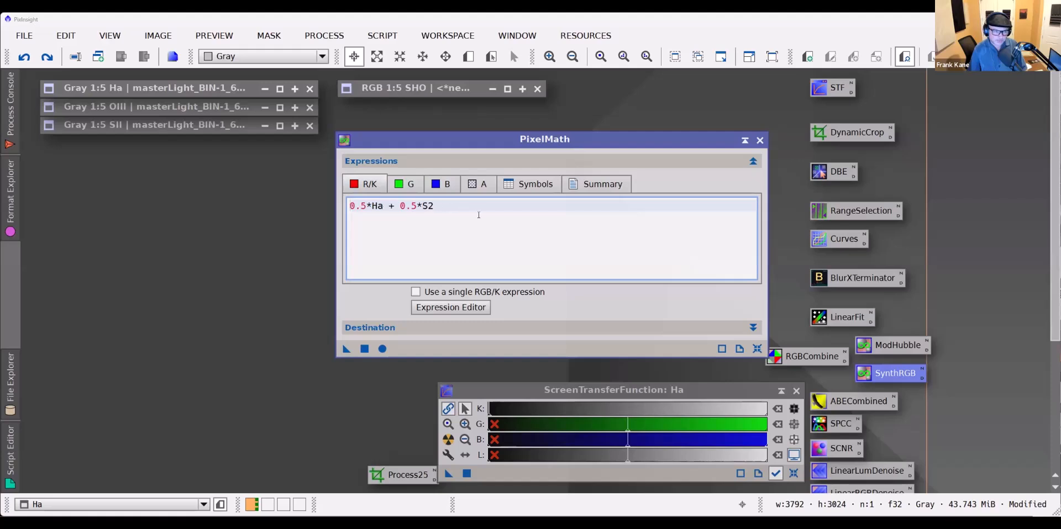
click(402, 183)
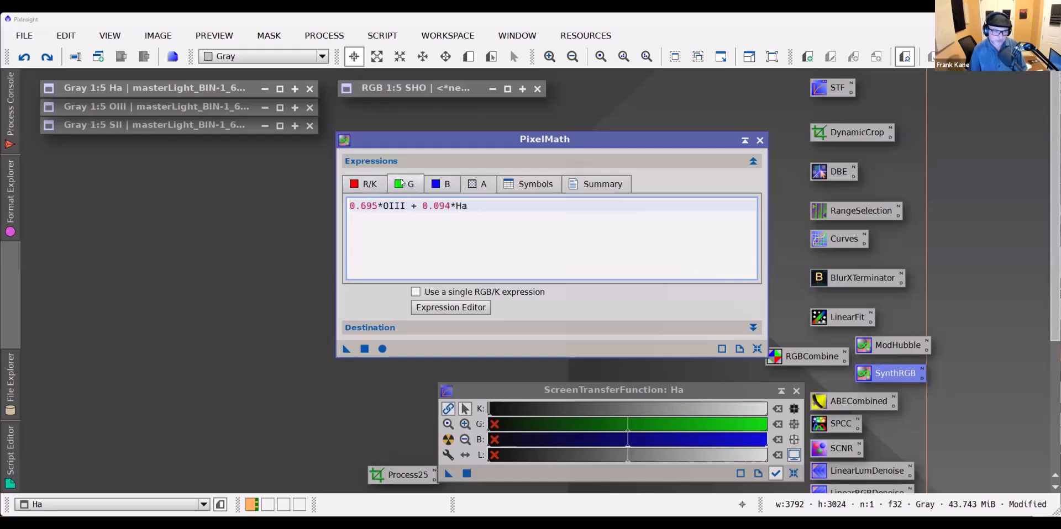
click(354, 191)
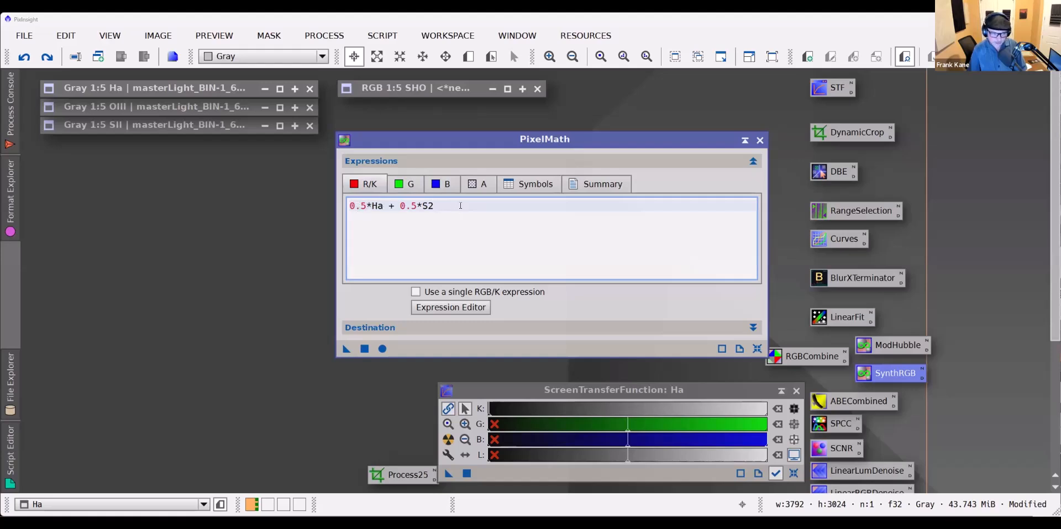
key(BackSpace)
text(II)
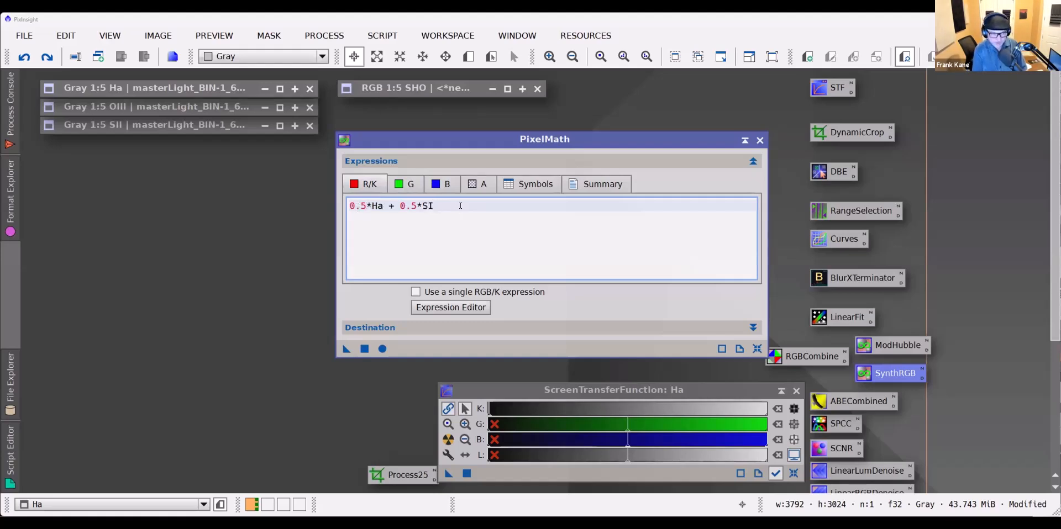
Check the green and blue expressions and run PixelMath on the Ha image to generate a new RGB image
click(405, 184)
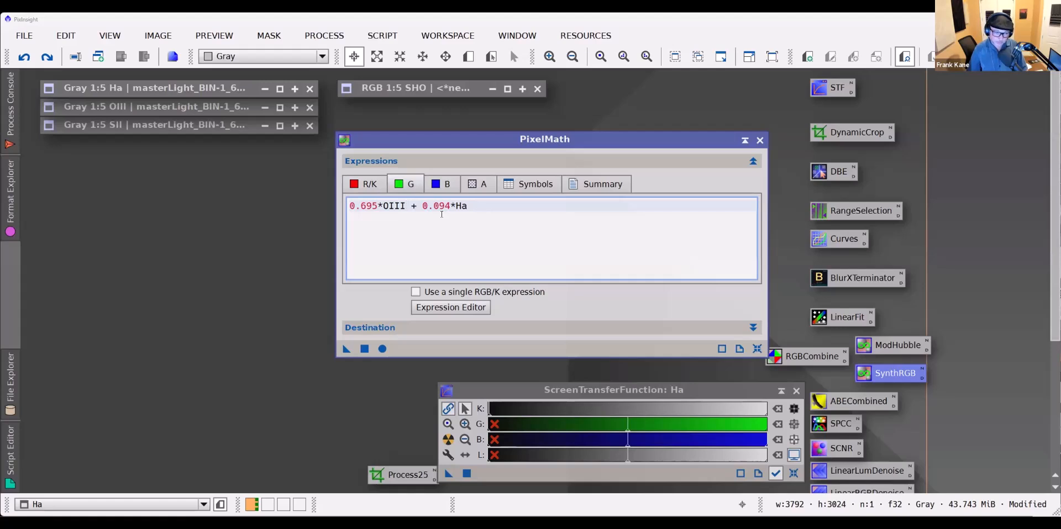
click(439, 183)
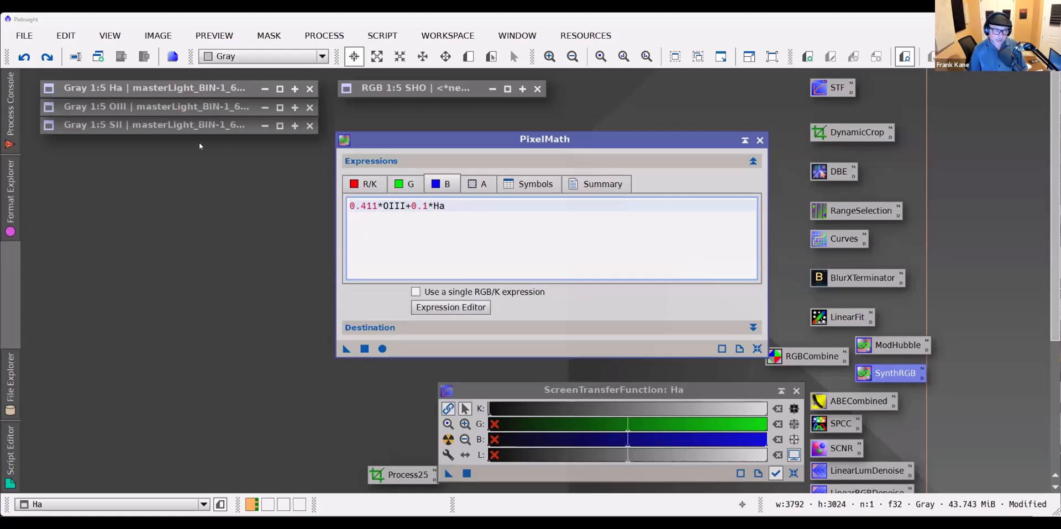
click(138, 90)
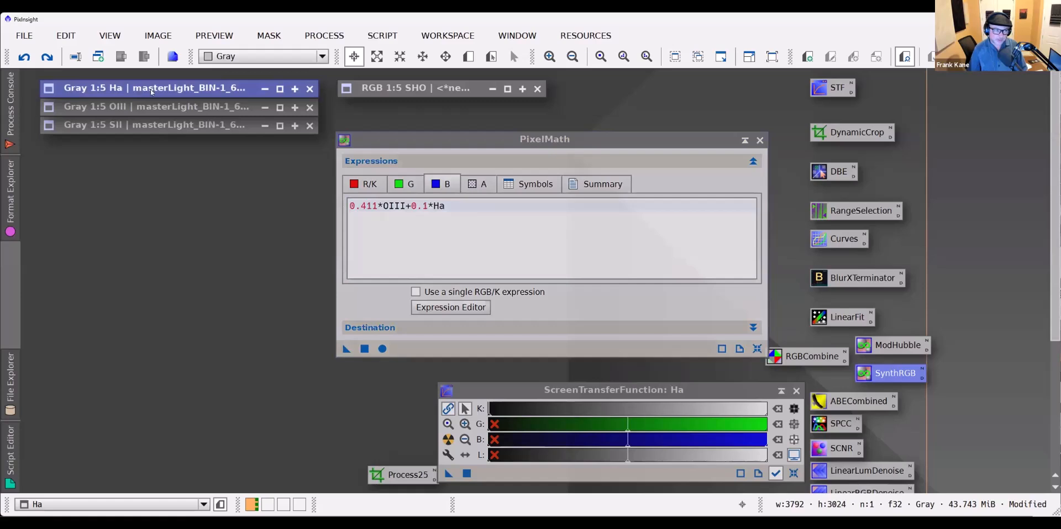
click(364, 349)
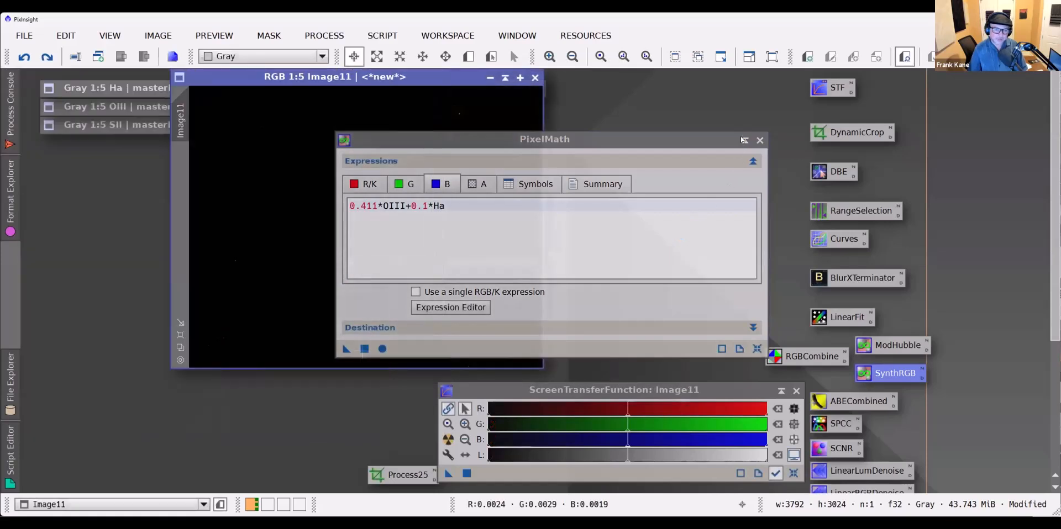
Auto-stretch the display of the newly generated RGB image and set its identifier to SynthRGB
drag(385, 76, 388, 77)
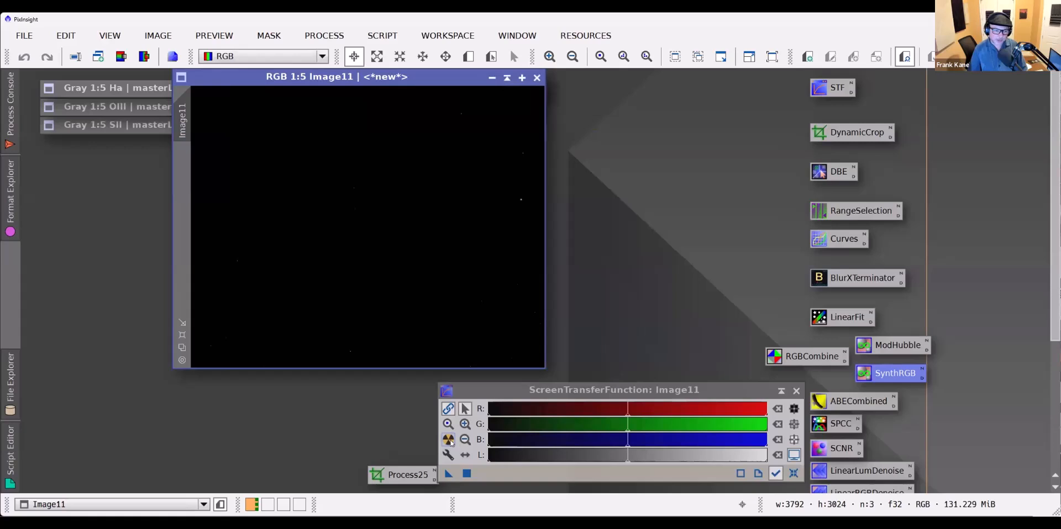
click(448, 440)
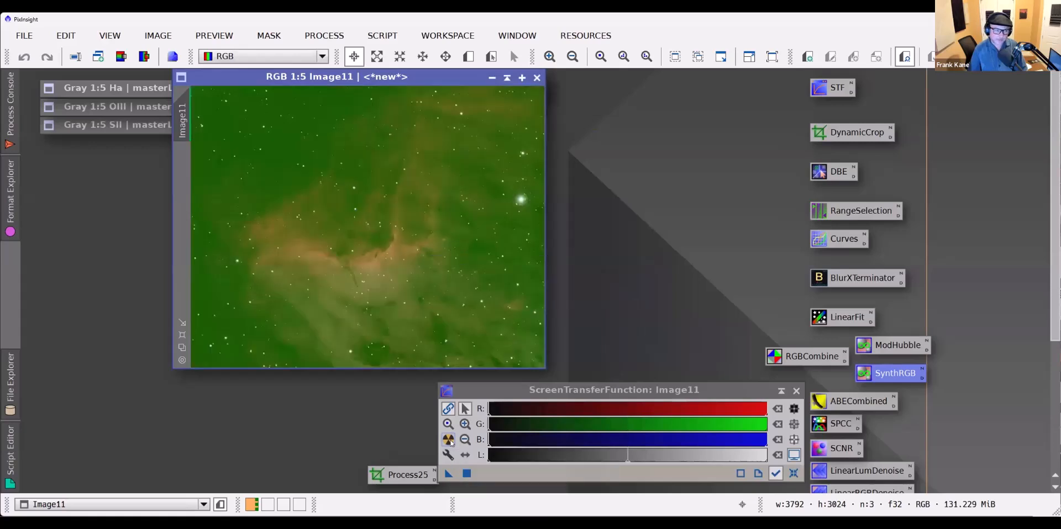
double_click(182, 110)
text(SynthRGB)
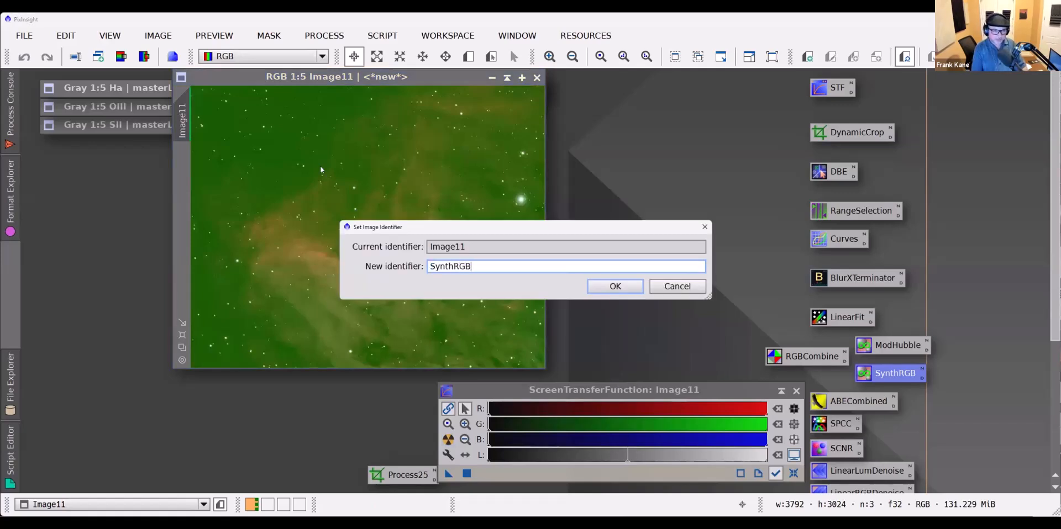
click(615, 286)
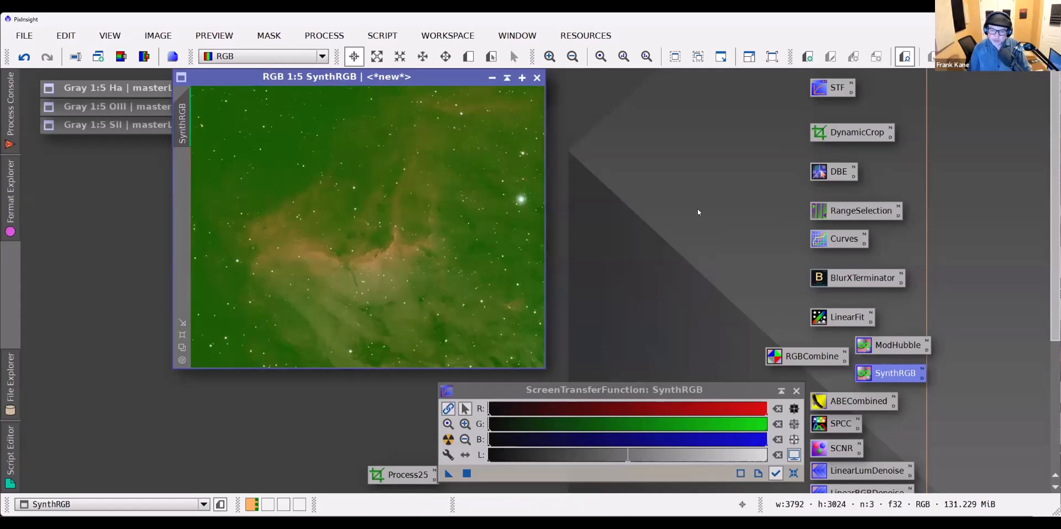
Run AutomaticBackgroundExtractor on SynthRGB with the ABECombined settings and reapply the auto stretch to the image
click(857, 406)
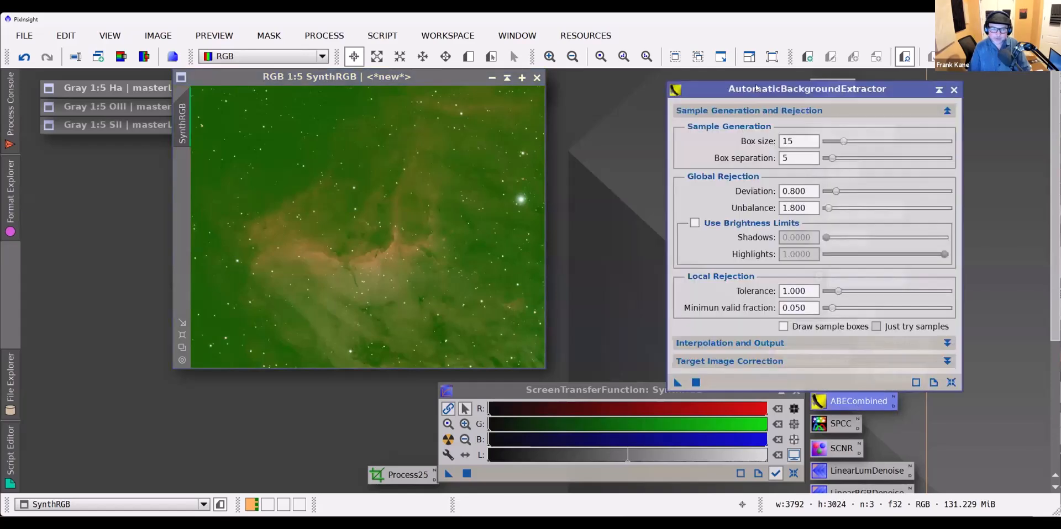
drag(754, 91, 642, 80)
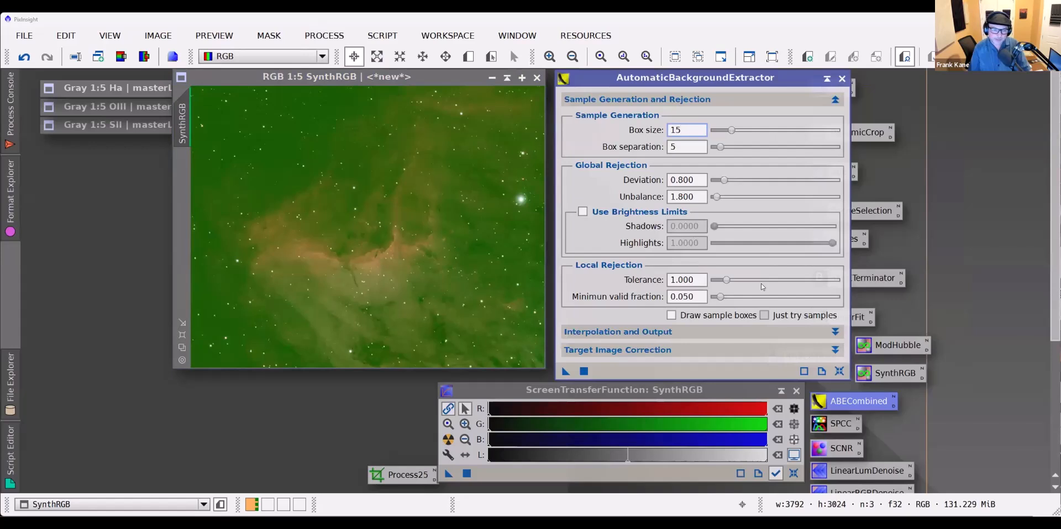
click(442, 79)
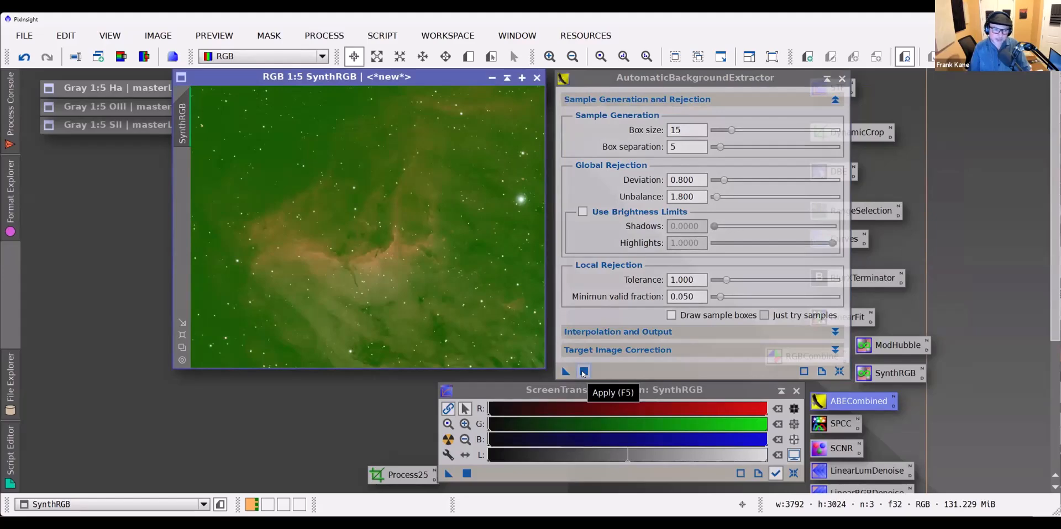
click(584, 372)
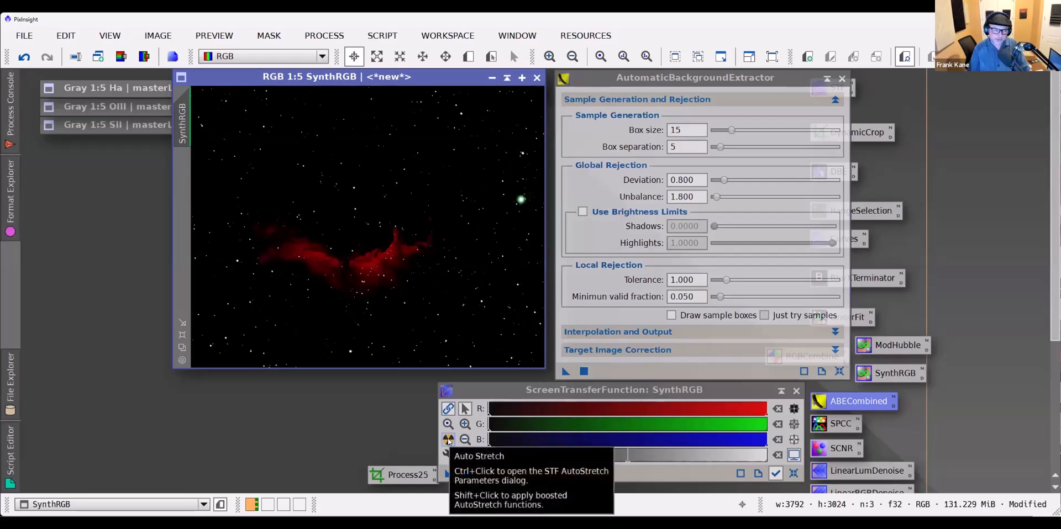
click(448, 440)
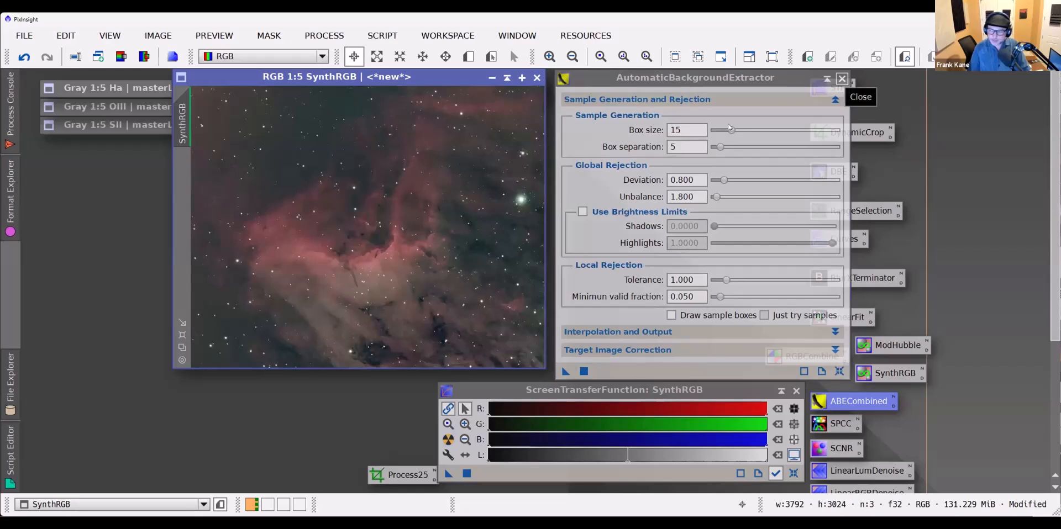
click(844, 80)
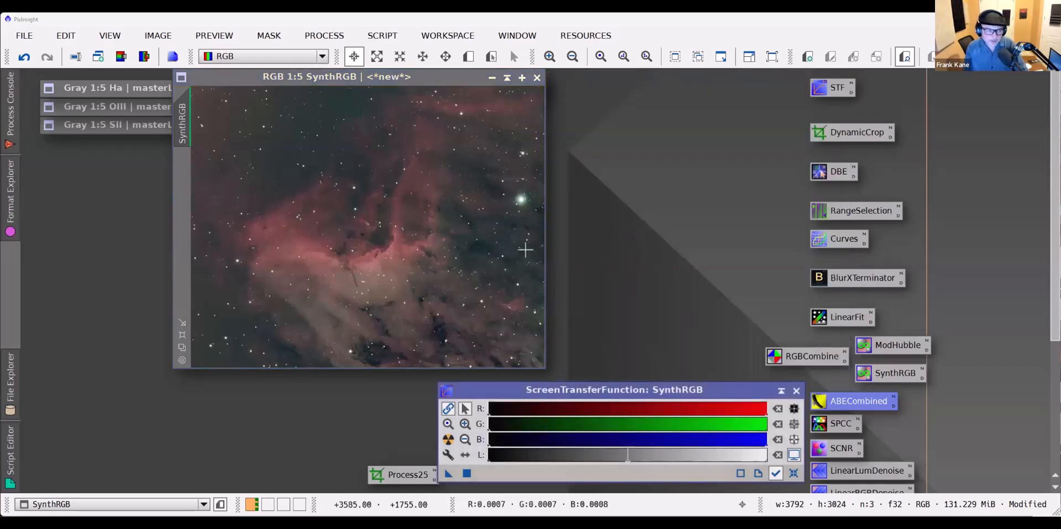
Examine the nebula detail, background and star colours of SynthRGB at 1:1, including the area around the bright star
scroll(393, 261, up, 3)
scroll(394, 261, up, 1)
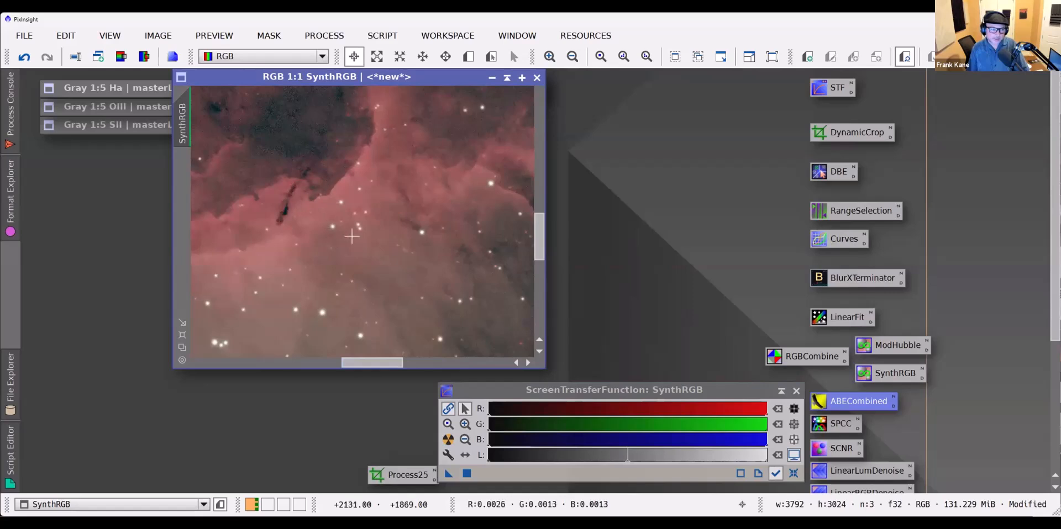
drag(372, 363, 464, 366)
drag(539, 254, 549, 207)
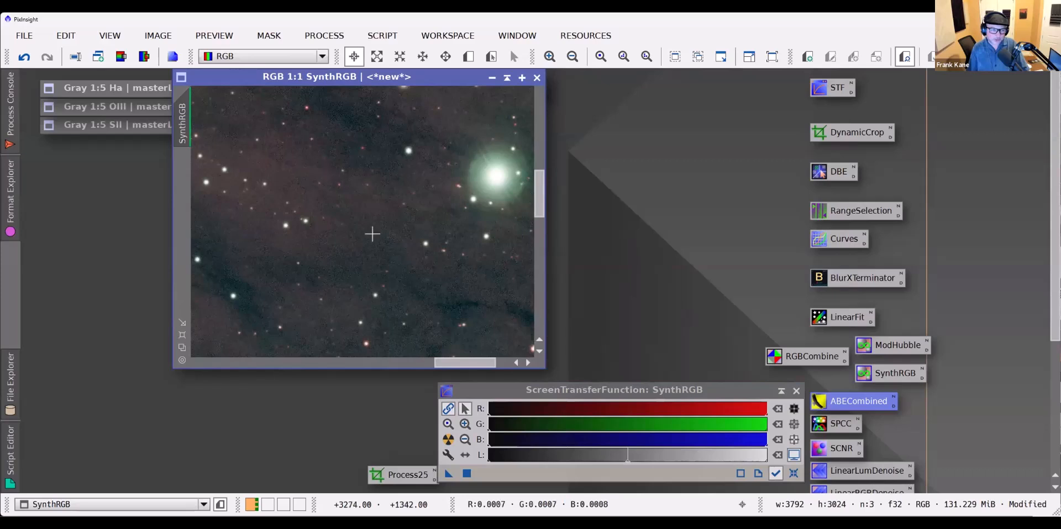
drag(456, 360, 338, 359)
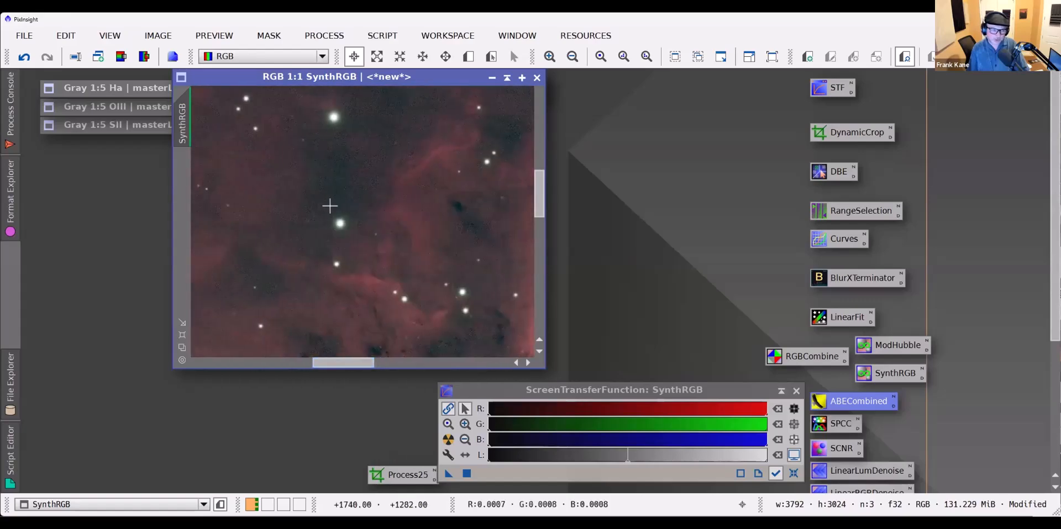
scroll(330, 206, up, 1)
scroll(327, 210, down, 6)
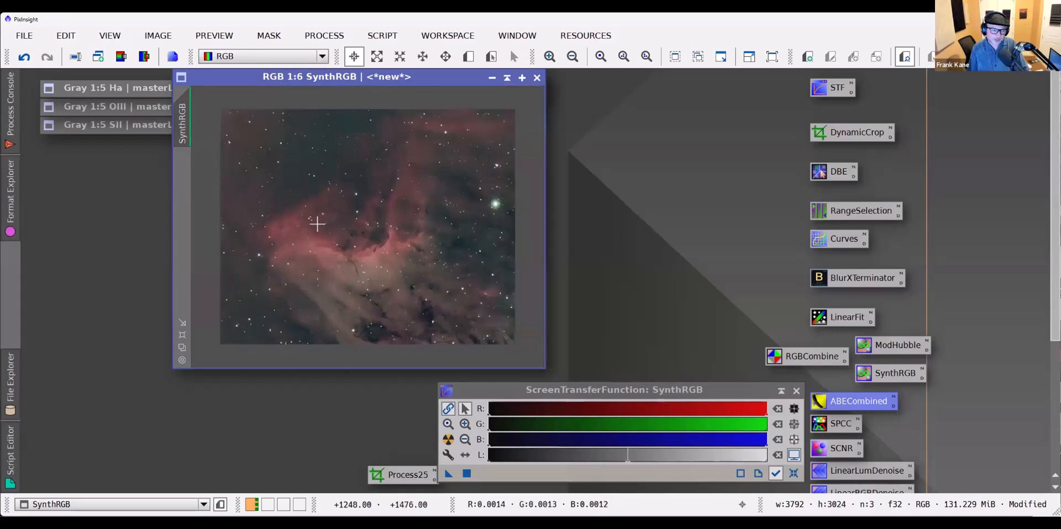
scroll(316, 224, up, 1)
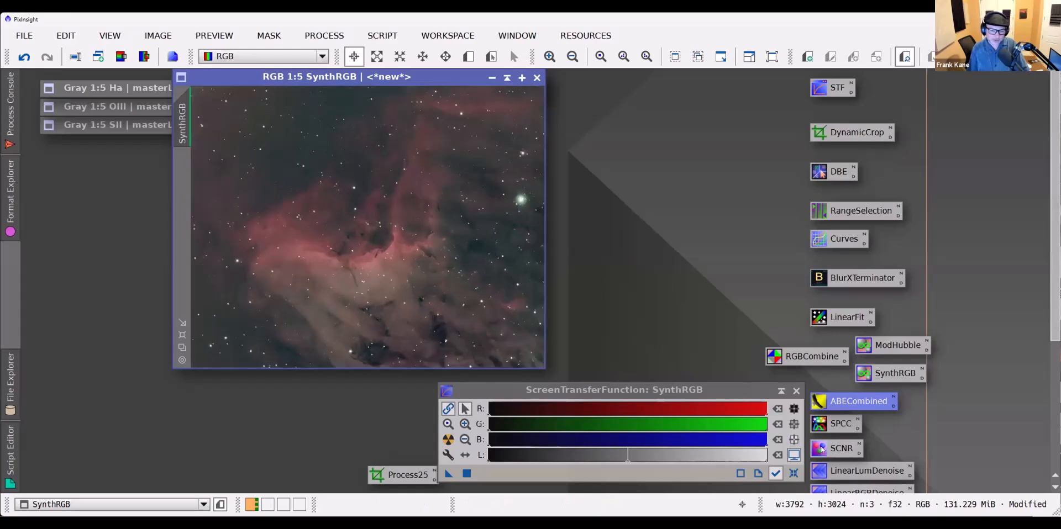
Apply SCNR to SynthRGB, removing green with Average Neutral protection, amount 1.00 and lightness preserved, and check the stars and nebula
click(829, 452)
double_click(829, 451)
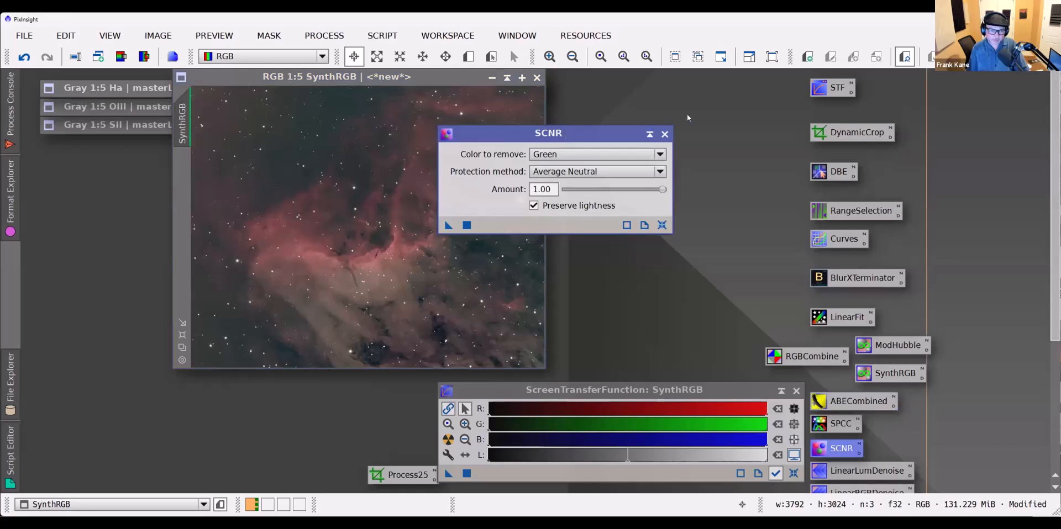
drag(690, 117, 685, 117)
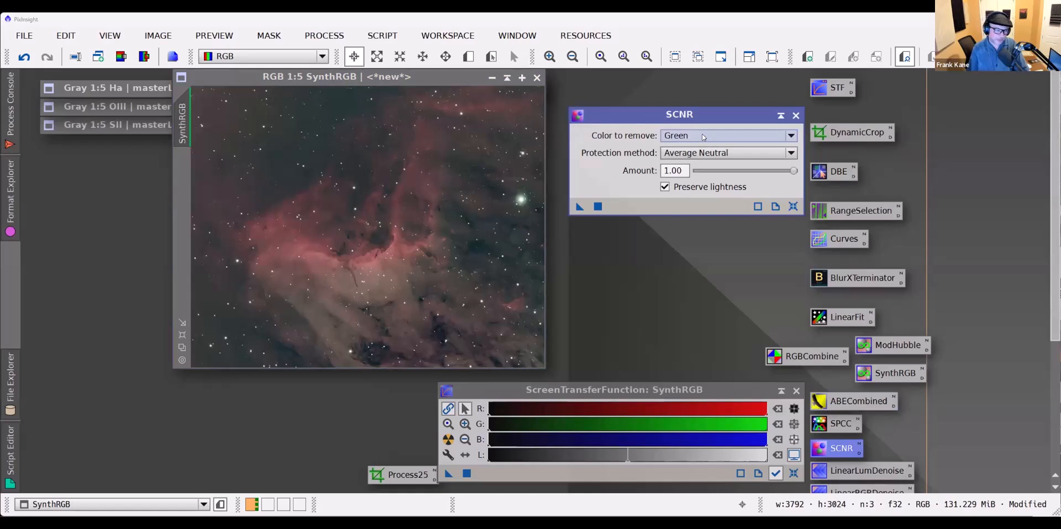
click(456, 79)
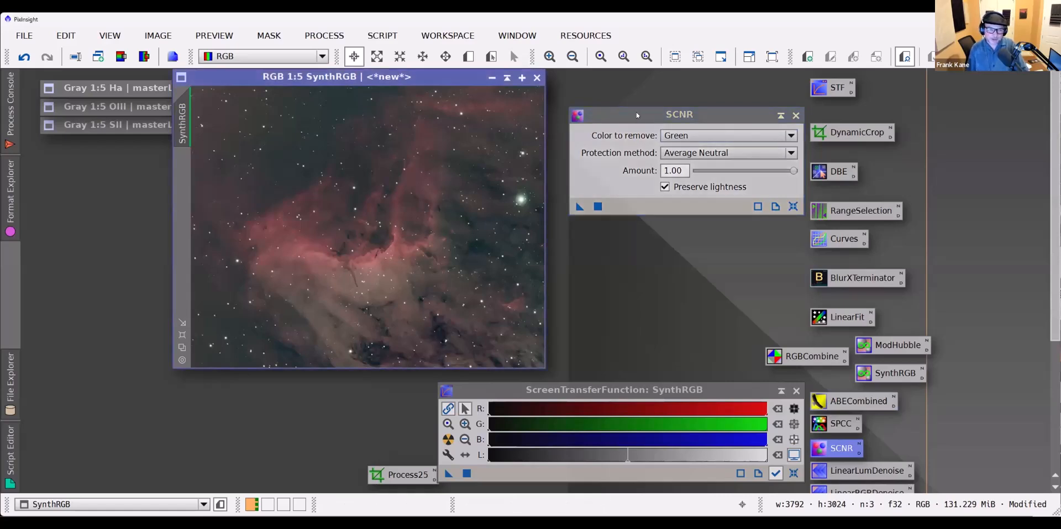
click(598, 207)
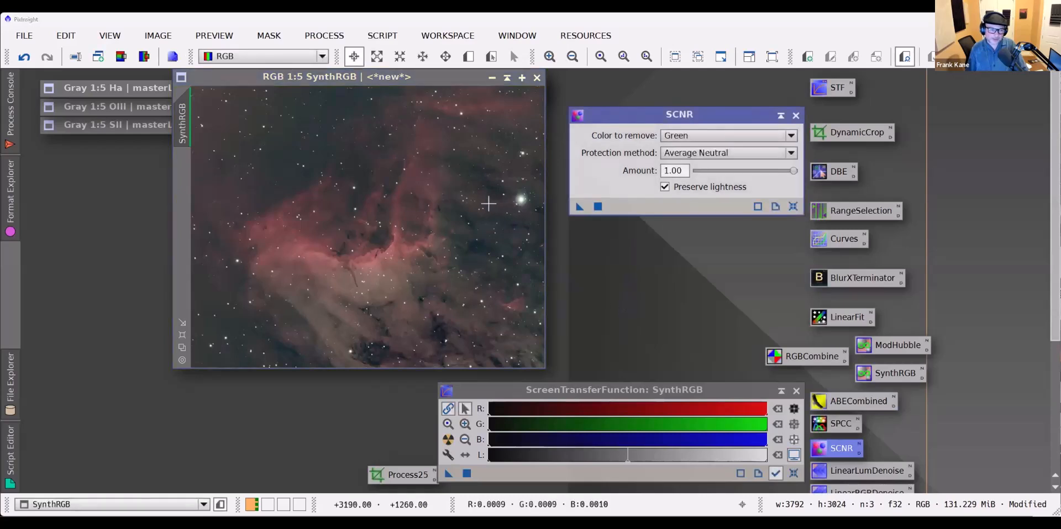
scroll(488, 204, up, 3)
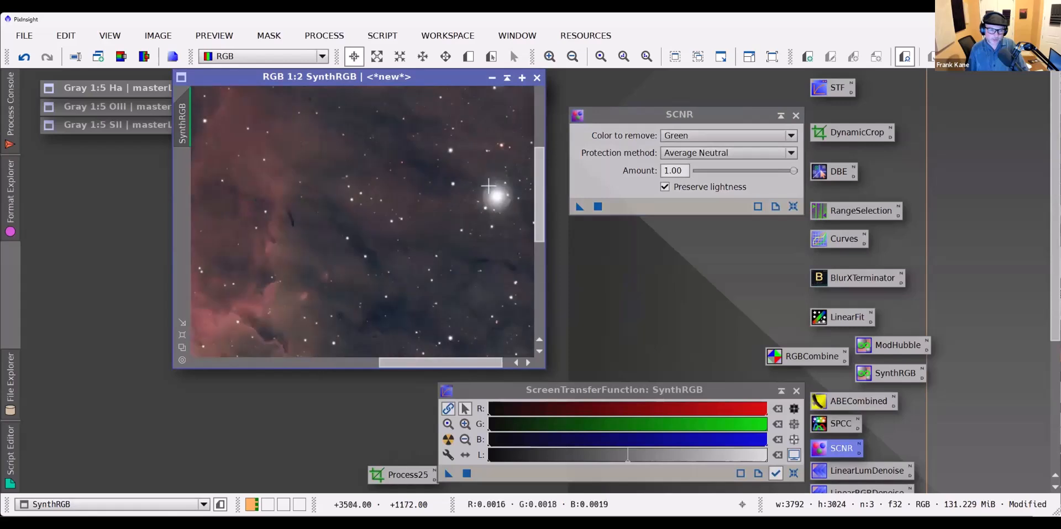
scroll(362, 232, down, 1)
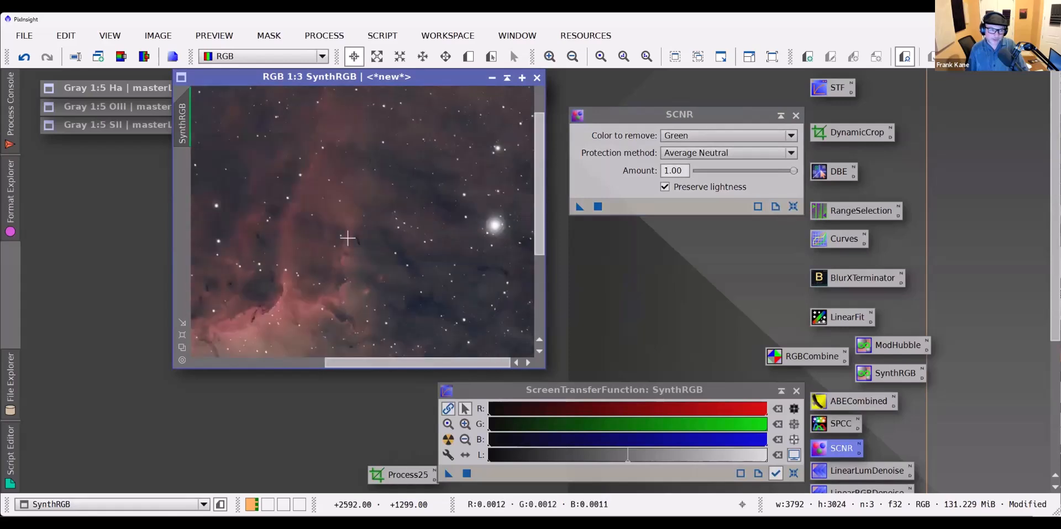
scroll(347, 238, left, 3)
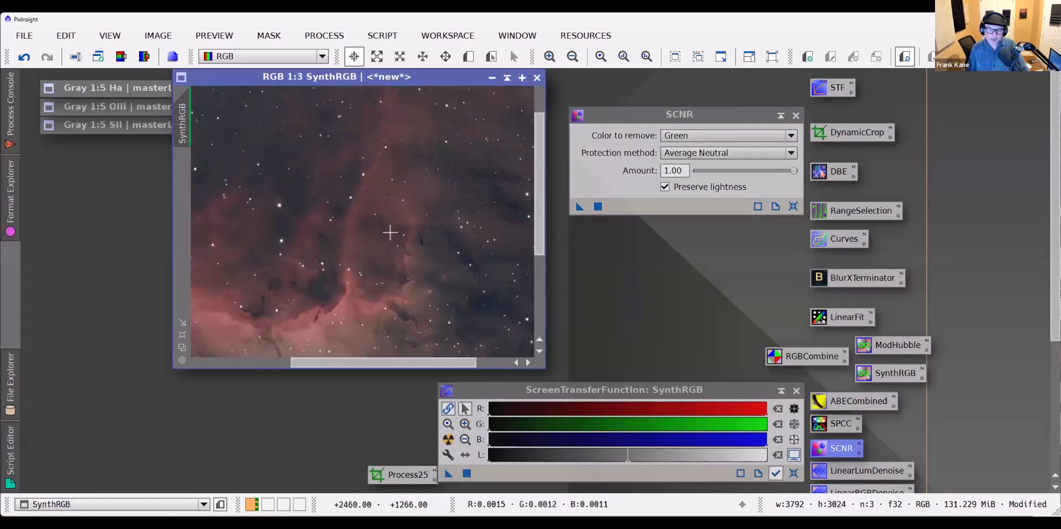
scroll(389, 233, down, 2)
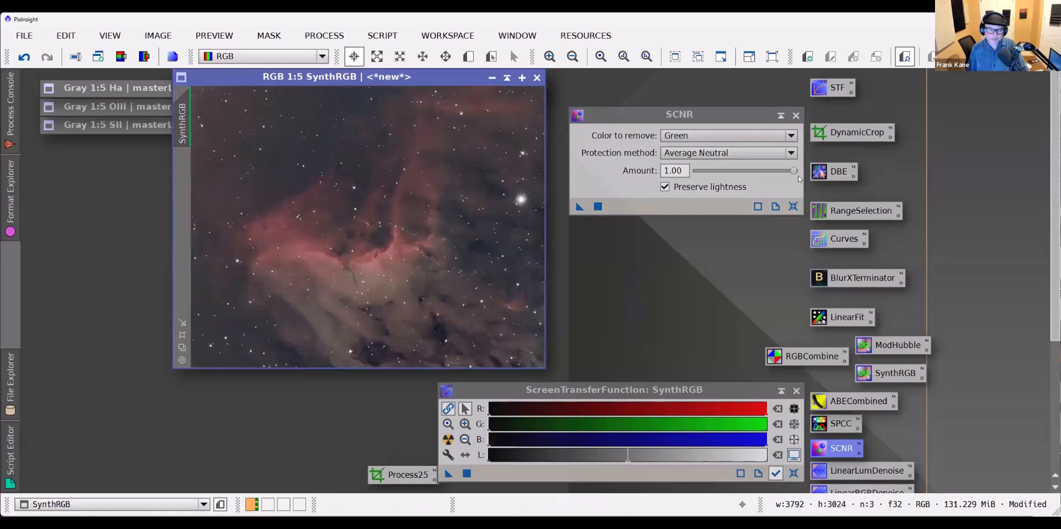
Run NoiseXTerminator on SynthRGB with Denoise at 0.75 and Detail at 0.15
click(326, 37)
mouse_move(436, 27)
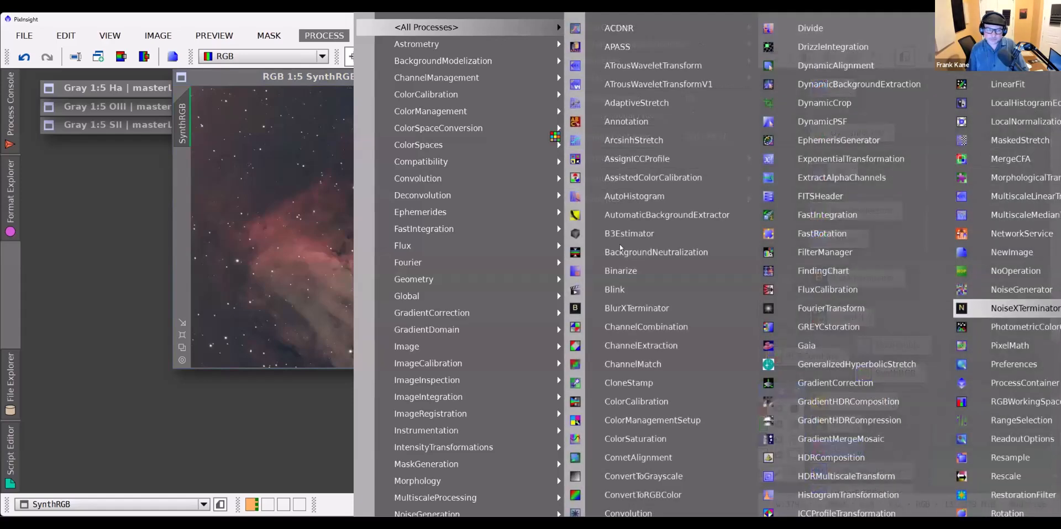
click(1020, 308)
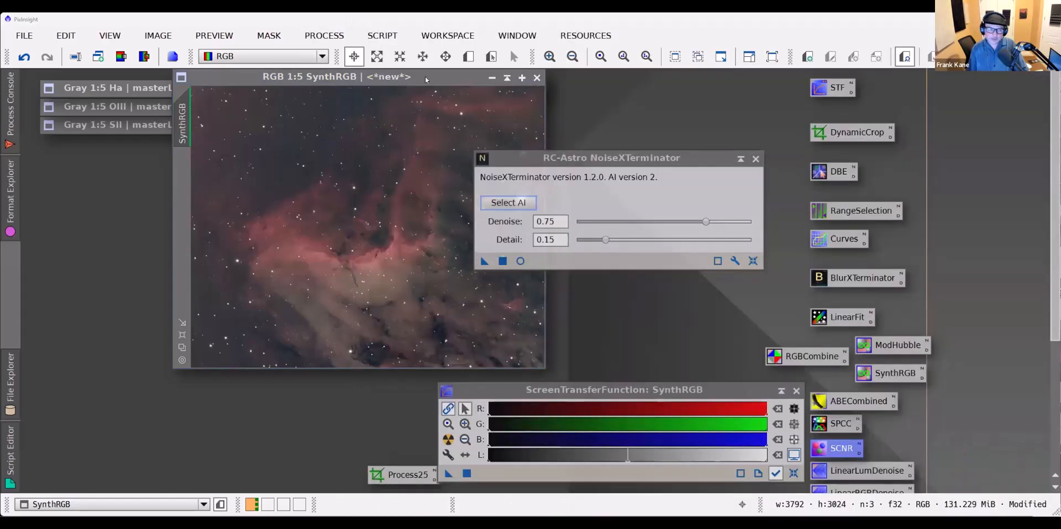
click(502, 262)
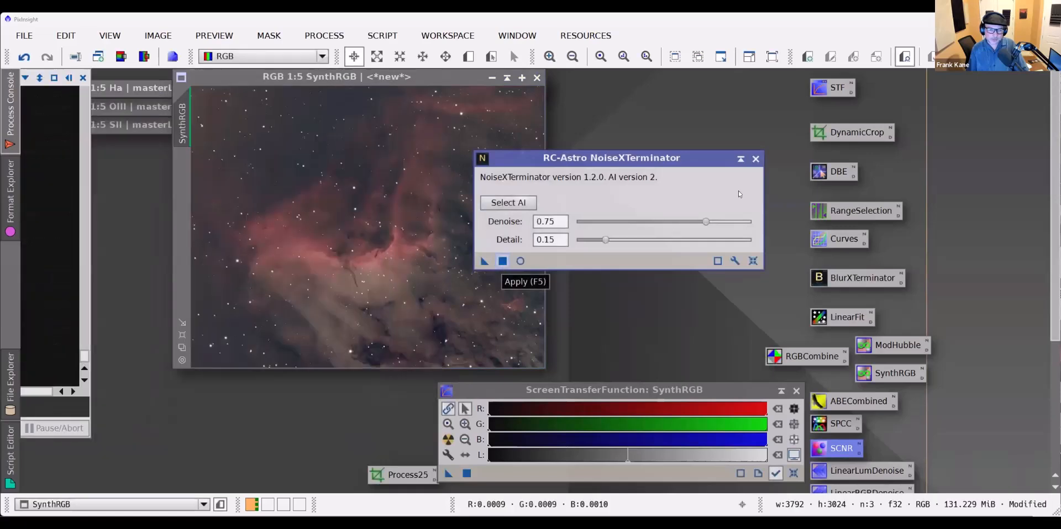
Restore the SHO image from its minimised state and arrange it side by side with SynthRGB for comparison
mouse_move(395, 76)
mouse_down()
mouse_move(618, 76)
mouse_move(615, 87)
mouse_up()
click(368, 86)
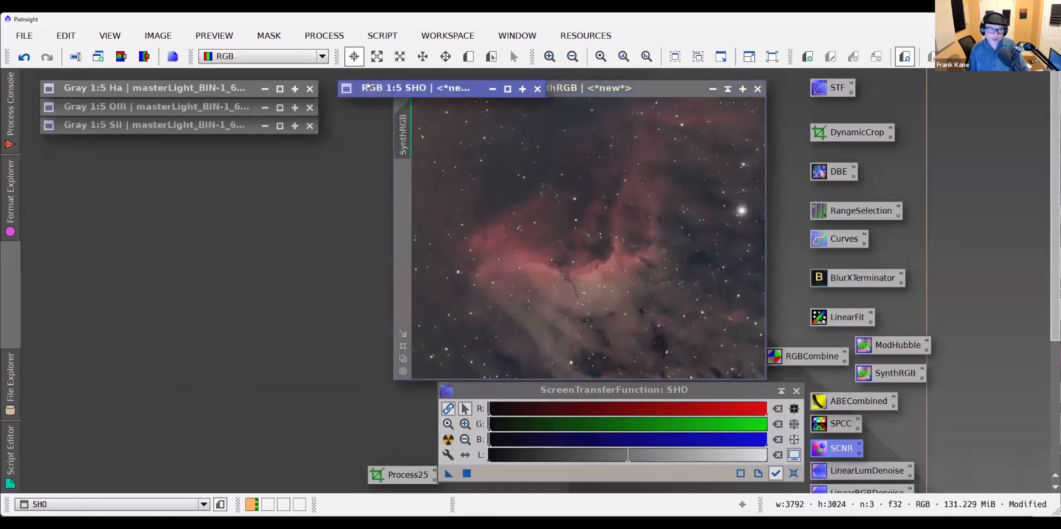
drag(369, 86, 201, 87)
double_click(200, 87)
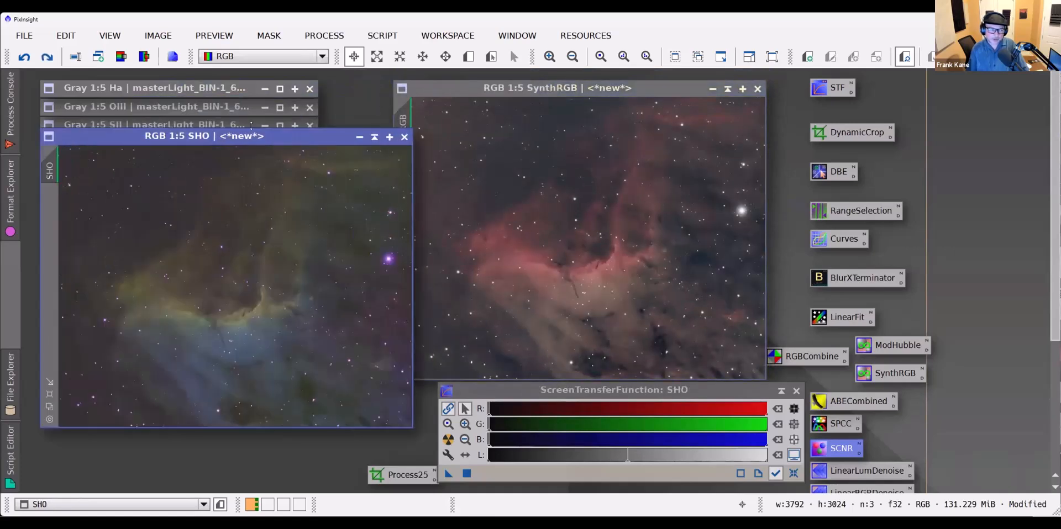
mouse_move(243, 138)
mouse_down()
mouse_move(242, 91)
mouse_move(224, 90)
mouse_move(262, 98)
mouse_up()
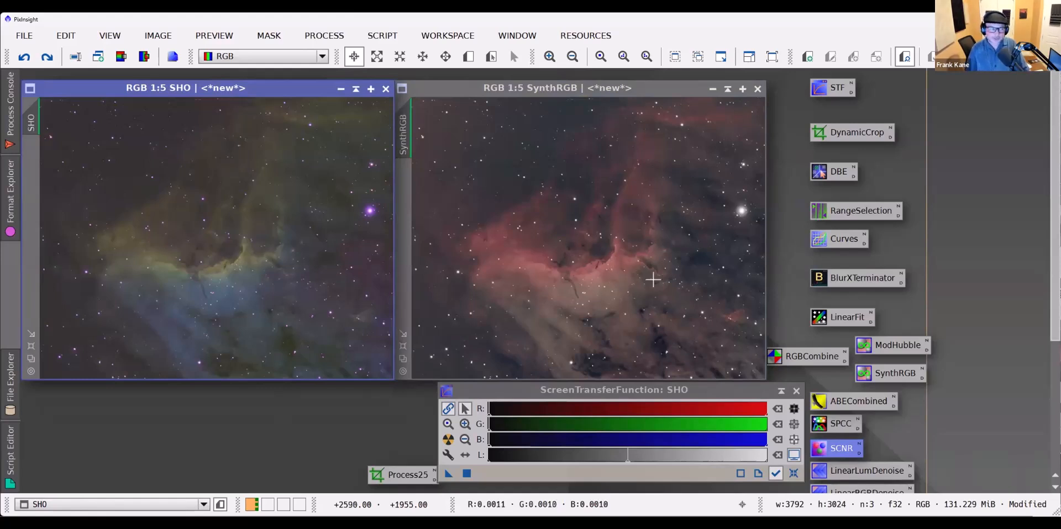
Open HistogramTransformation and move the SynthRGB image clear of its window
click(475, 87)
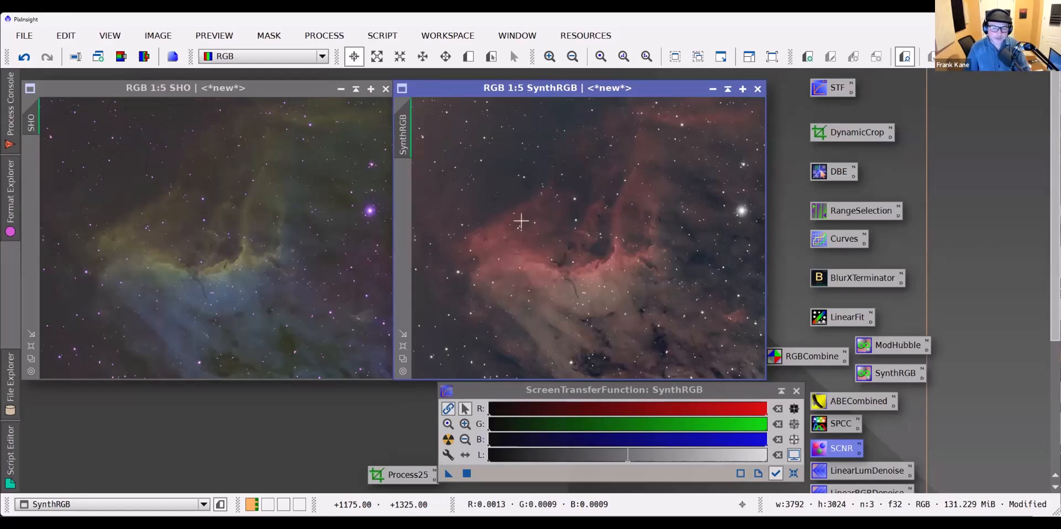
click(333, 41)
mouse_move(425, 27)
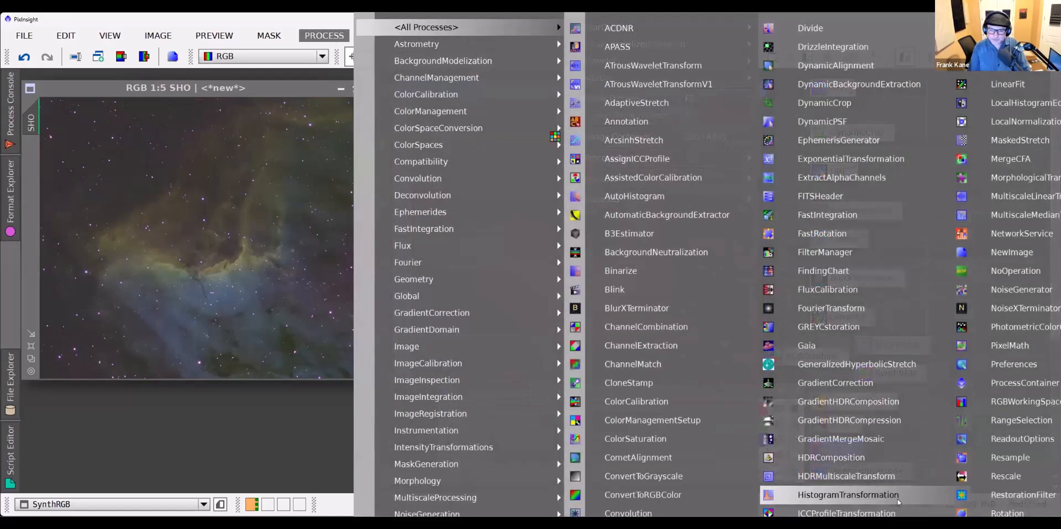
click(849, 495)
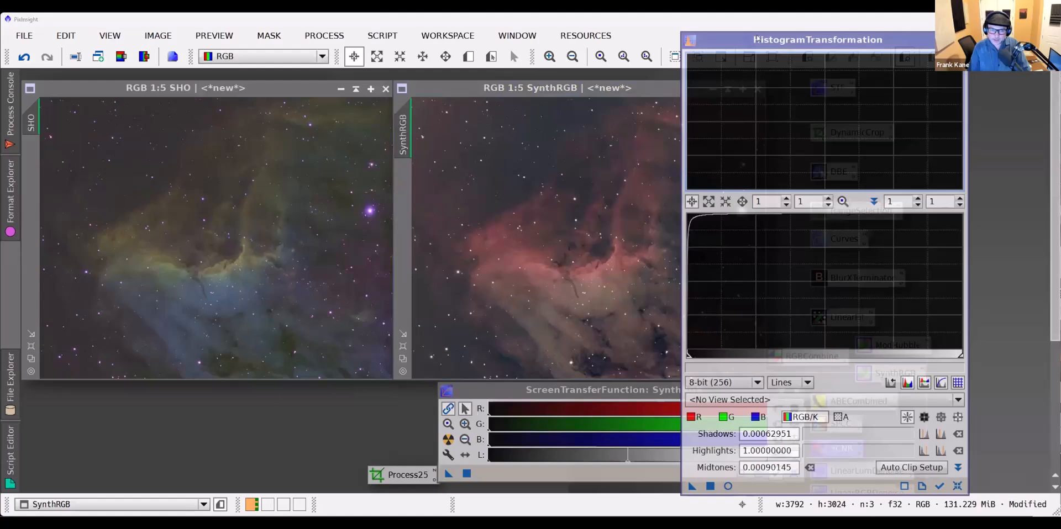
click(610, 87)
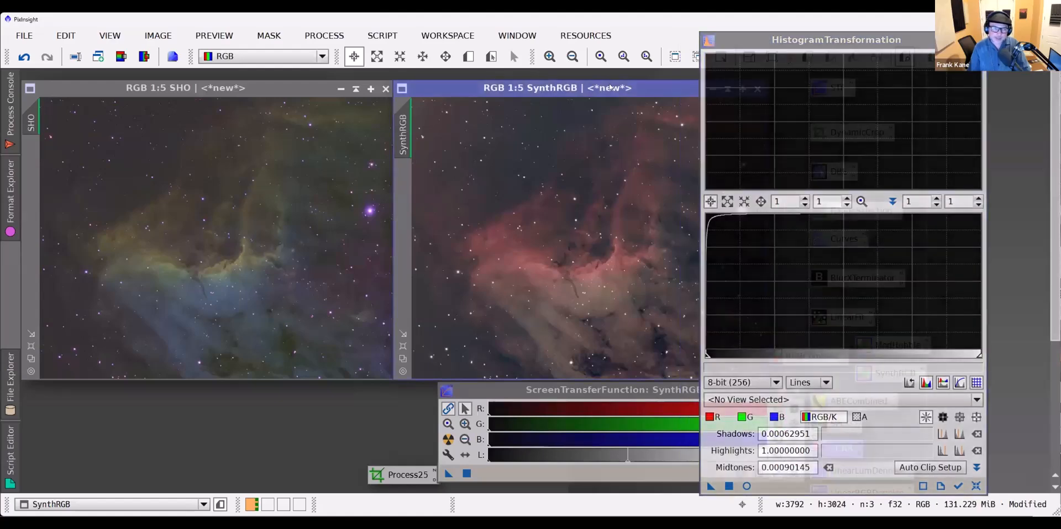
drag(610, 87, 424, 87)
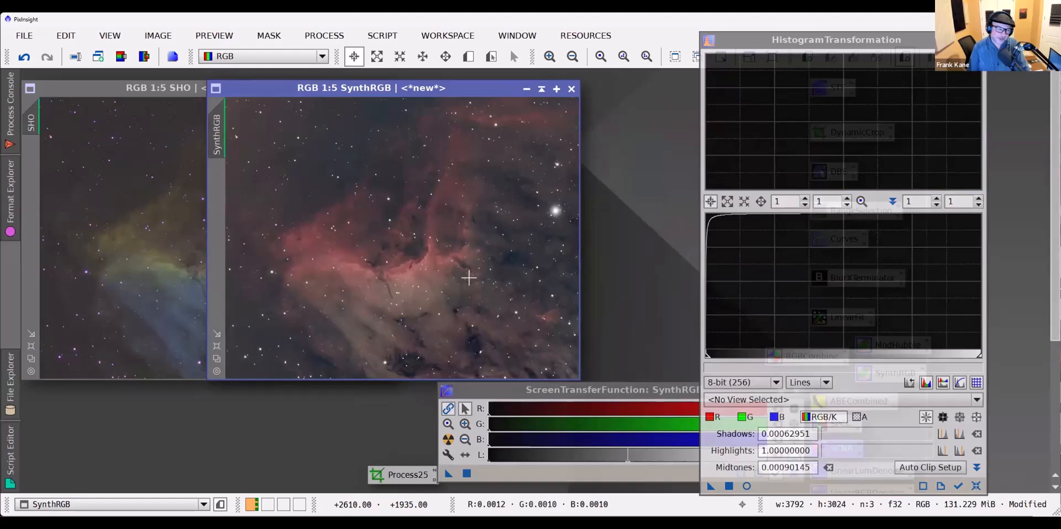
Reapply the auto stretch to SynthRGB and inspect the denoised nebula detail up close
click(449, 440)
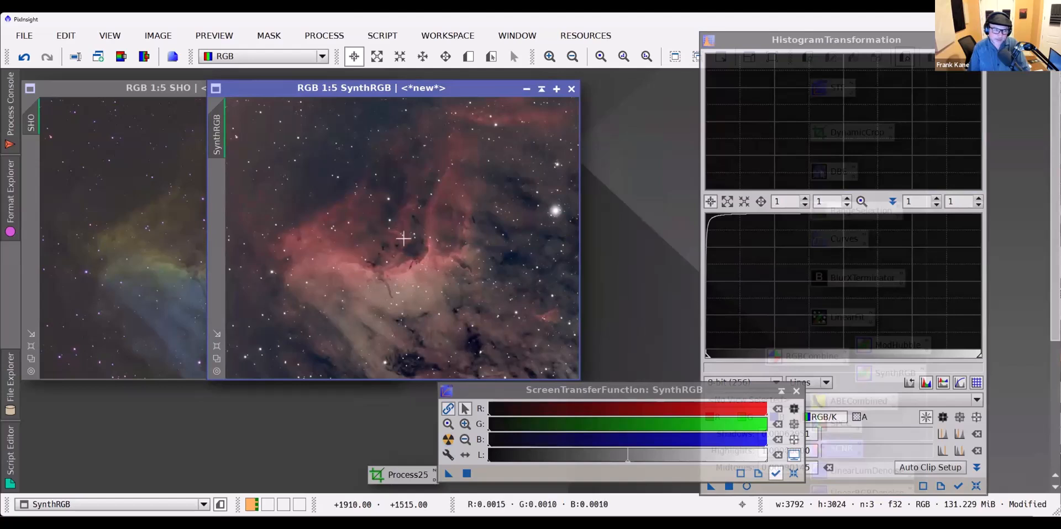
scroll(356, 210, up, 2)
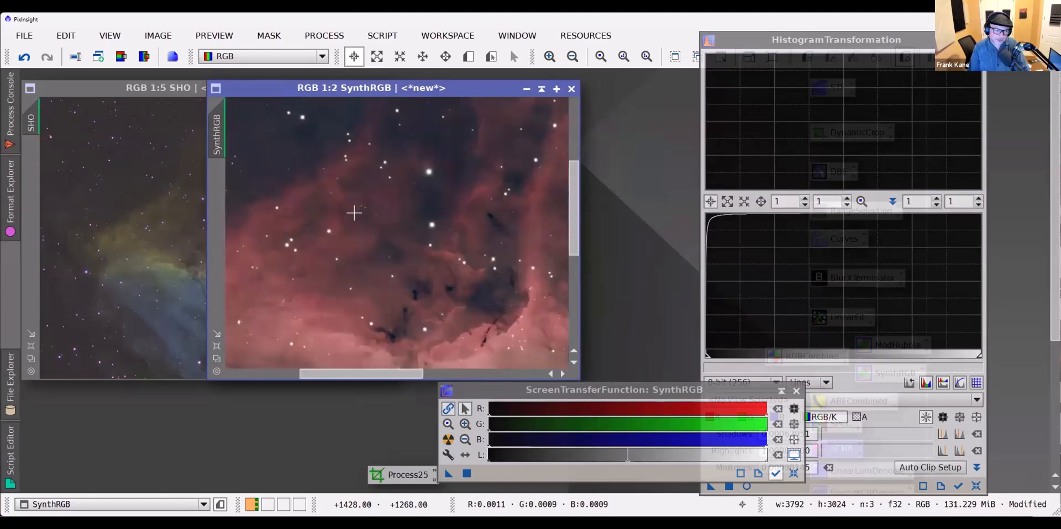
scroll(346, 224, up, 2)
scroll(346, 225, down, 4)
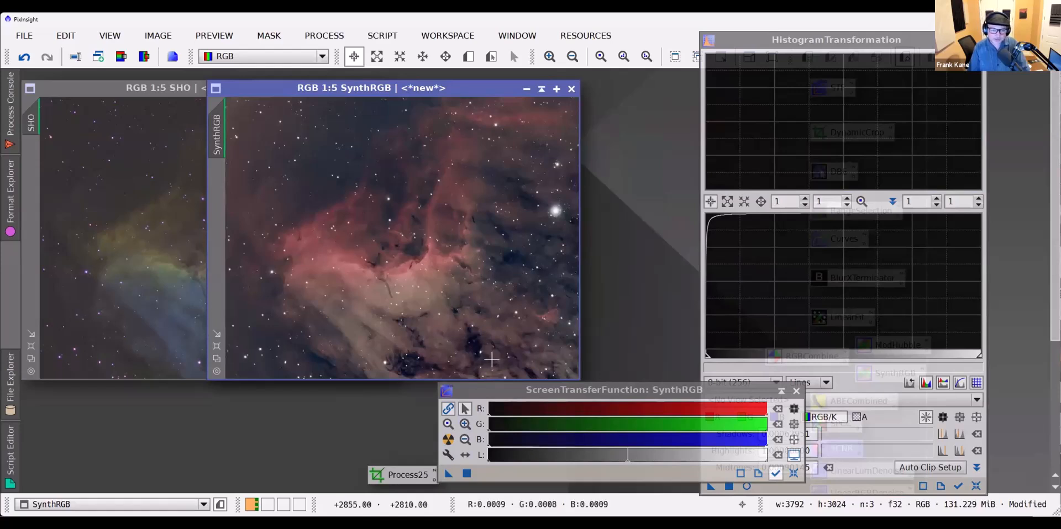
Transfer SynthRGB's screen stretch to HistogramTransformation, apply it permanently to the image and reset the screen stretch
drag(449, 393, 330, 391)
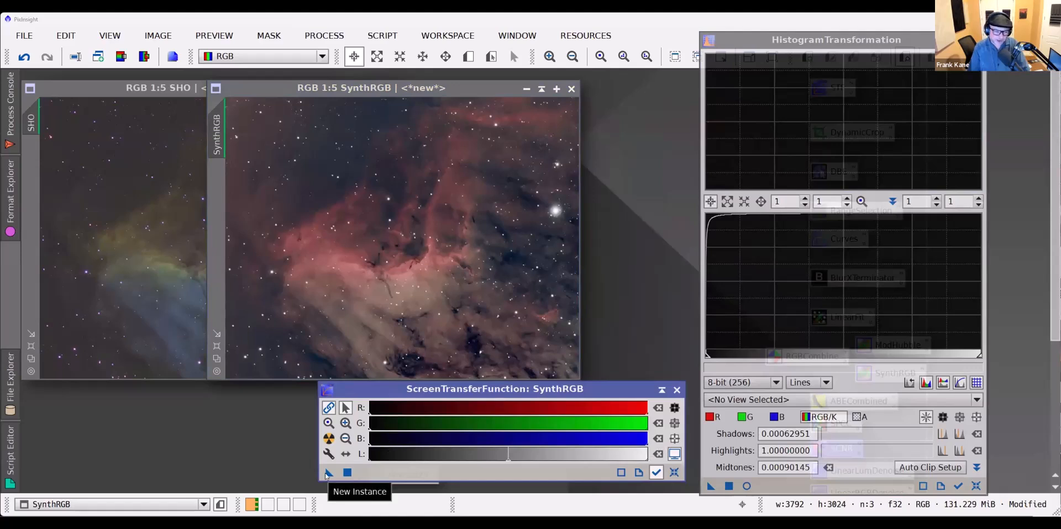
drag(327, 473, 798, 487)
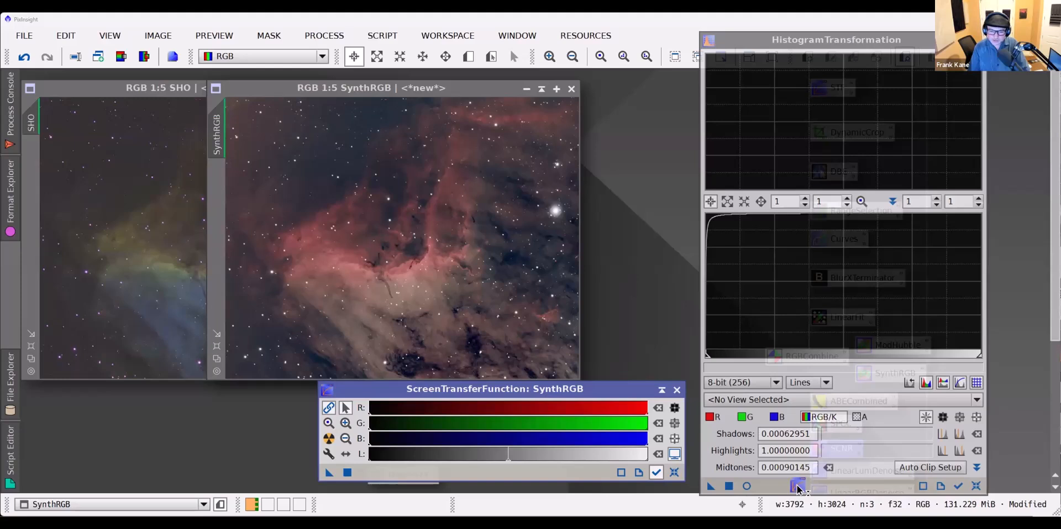
drag(797, 487, 797, 484)
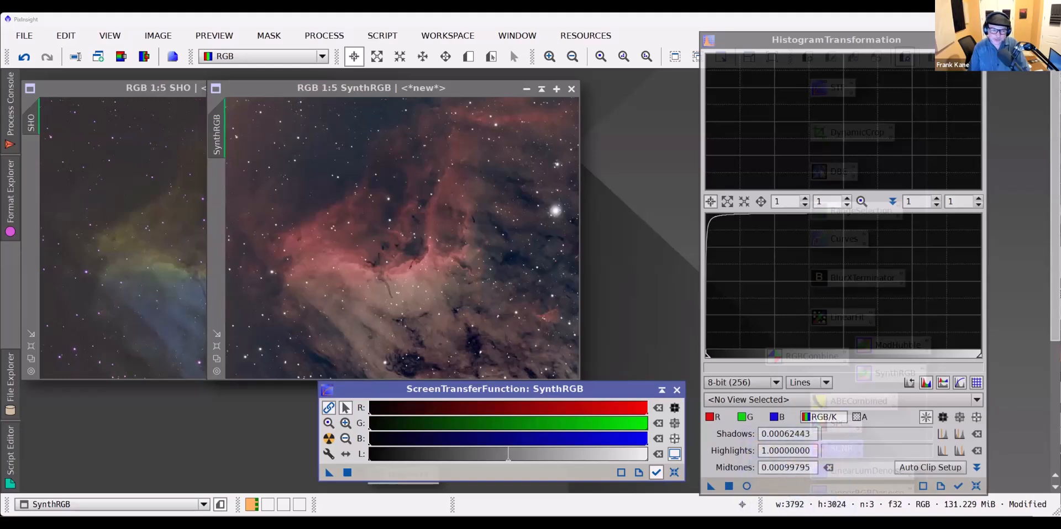
click(808, 40)
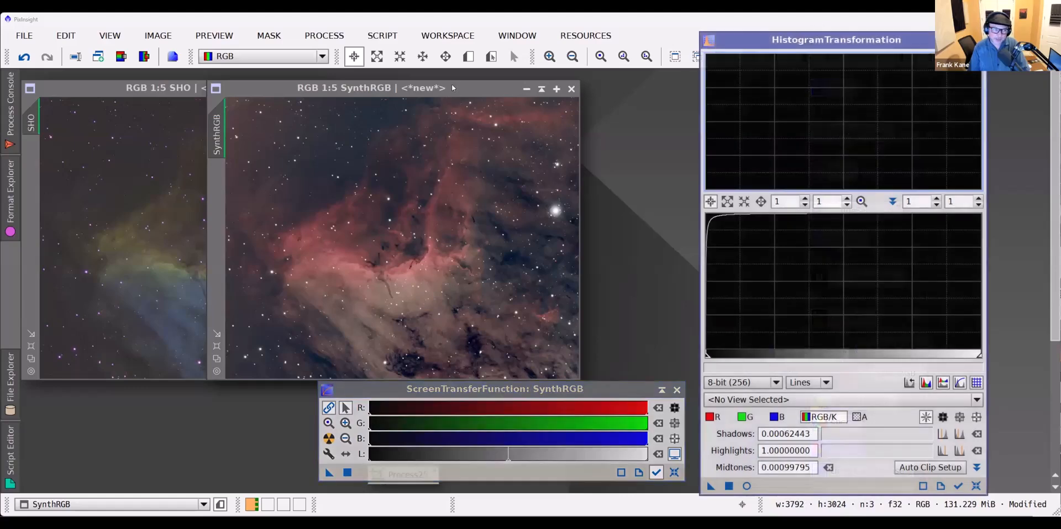
click(435, 89)
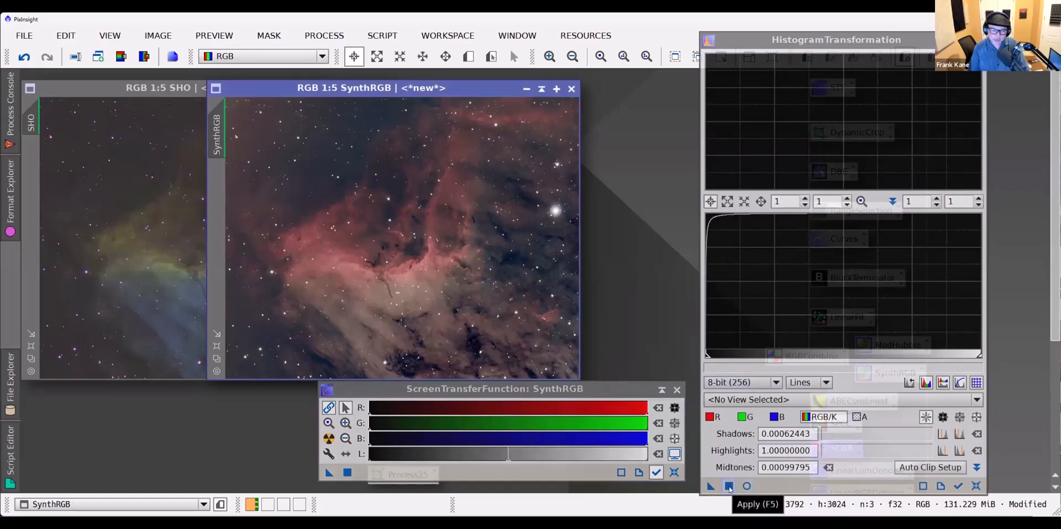
click(729, 486)
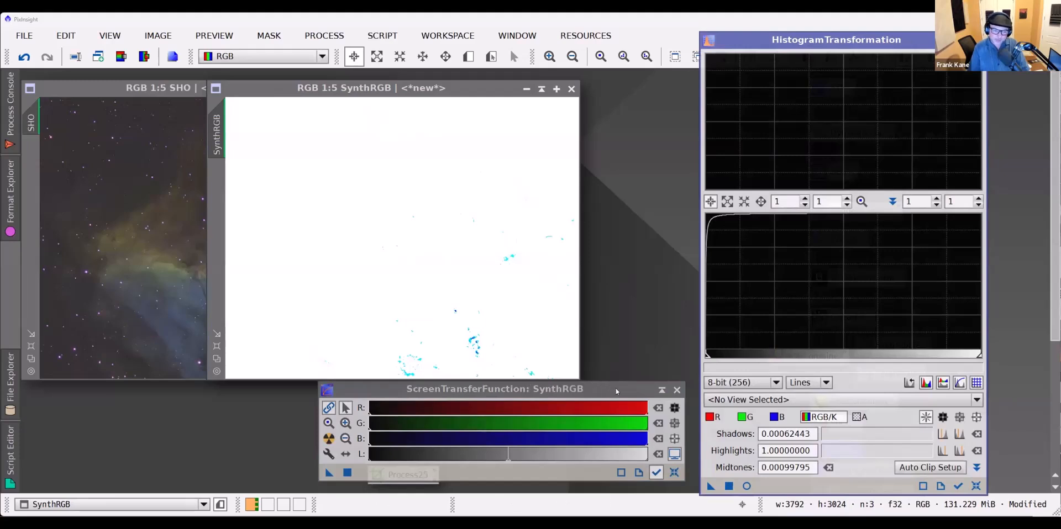
click(674, 473)
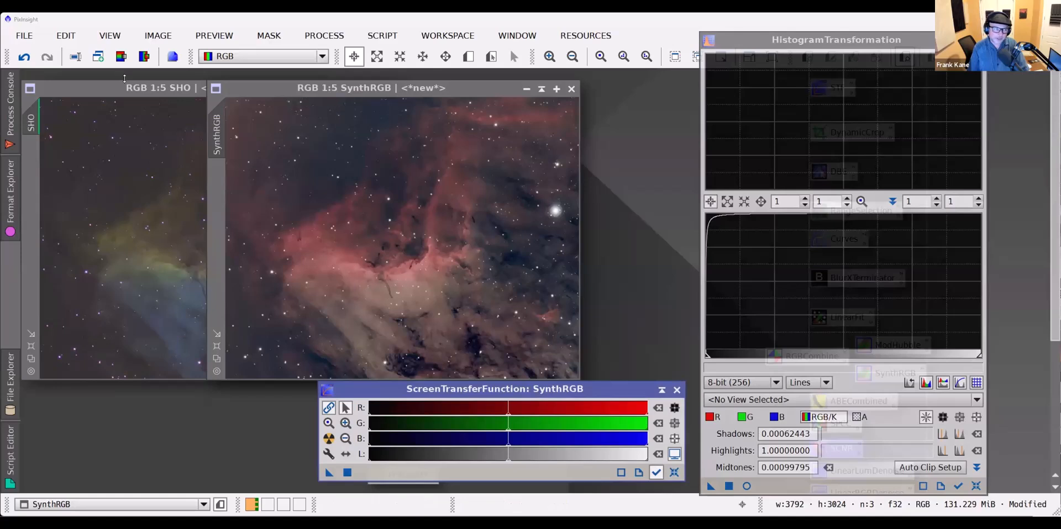
Auto-stretch SHO, make that stretch permanent with HistogramTransformation and reset the image's screen stretch
click(145, 89)
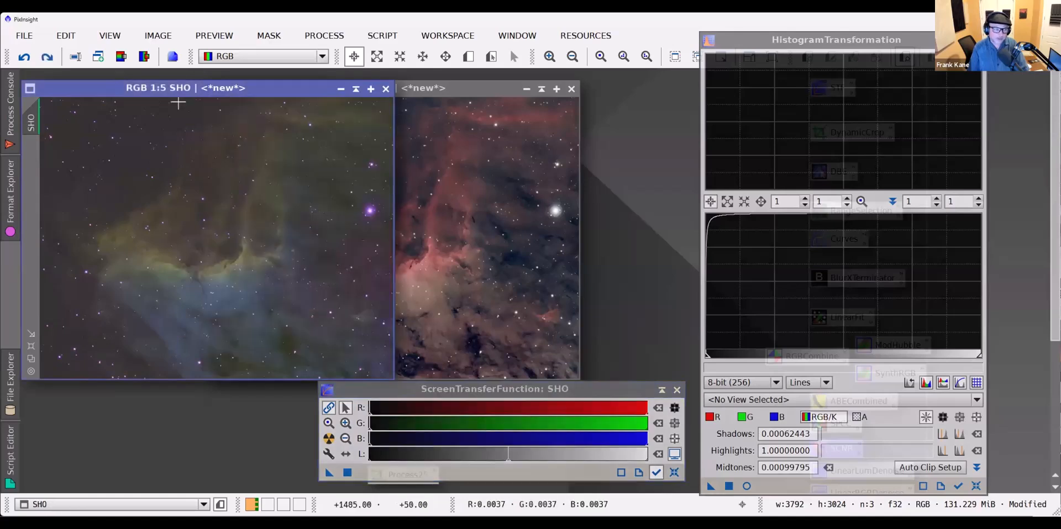
click(329, 440)
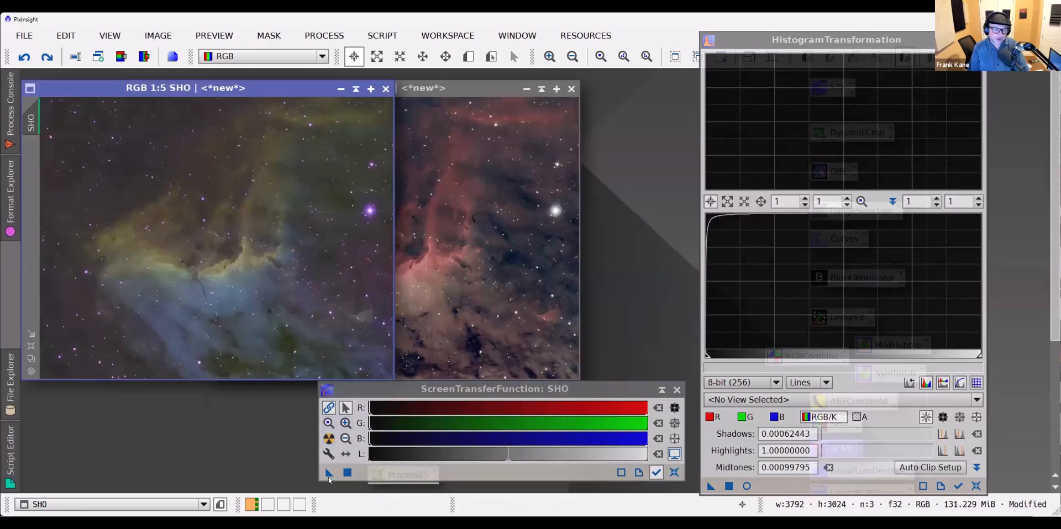
drag(329, 475, 795, 486)
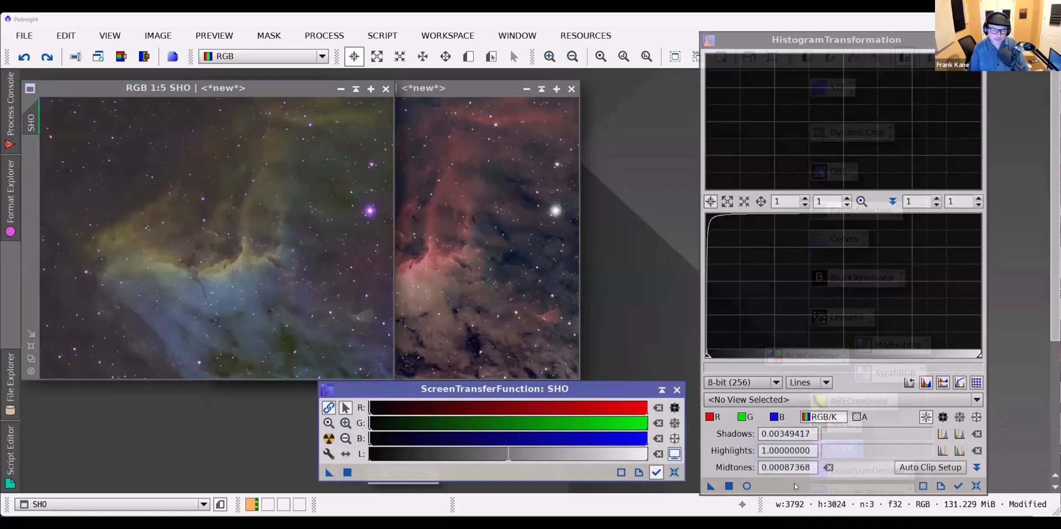
click(240, 90)
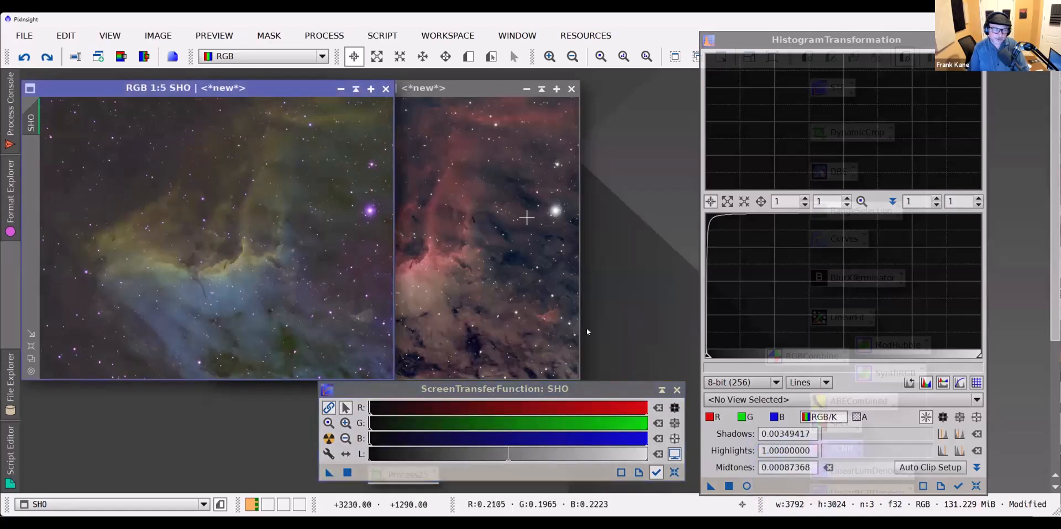
click(729, 486)
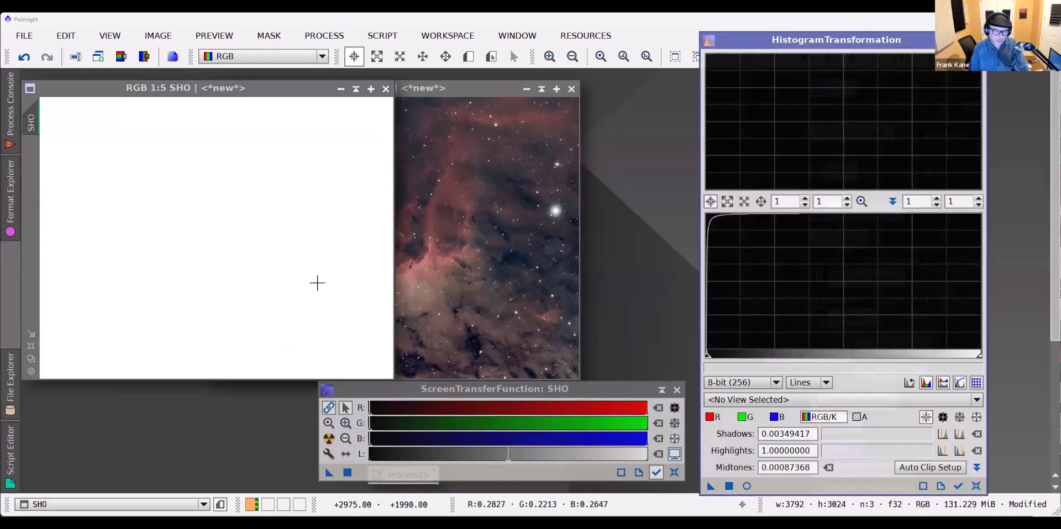
click(674, 473)
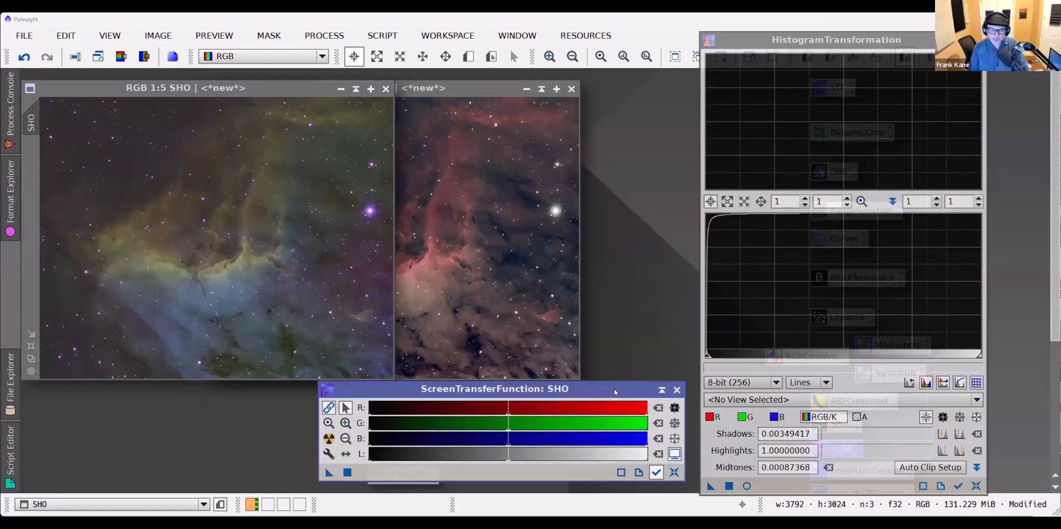
Close the ScreenTransferFunction and HistogramTransformation windows and place SynthRGB beside SHO
drag(619, 393, 622, 407)
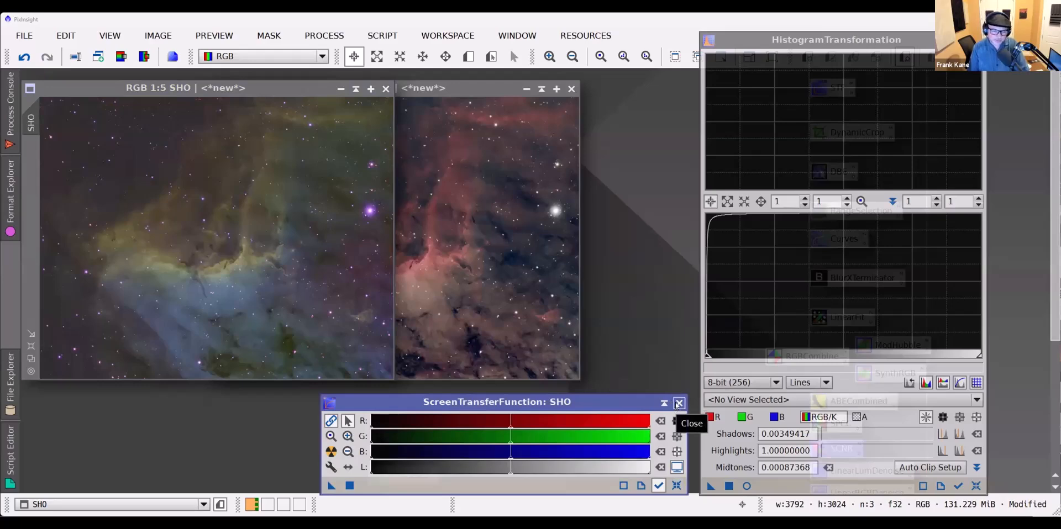
click(679, 404)
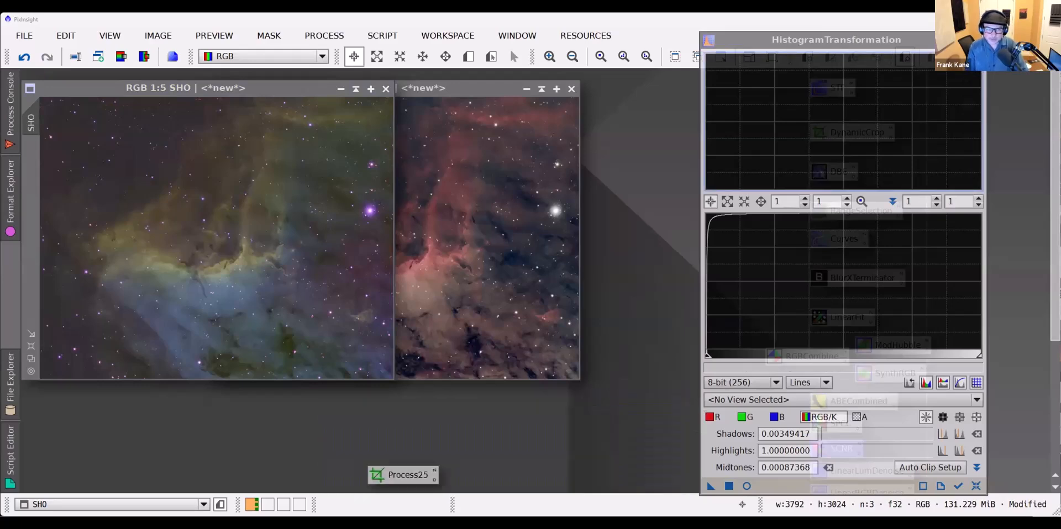
drag(727, 91, 683, 95)
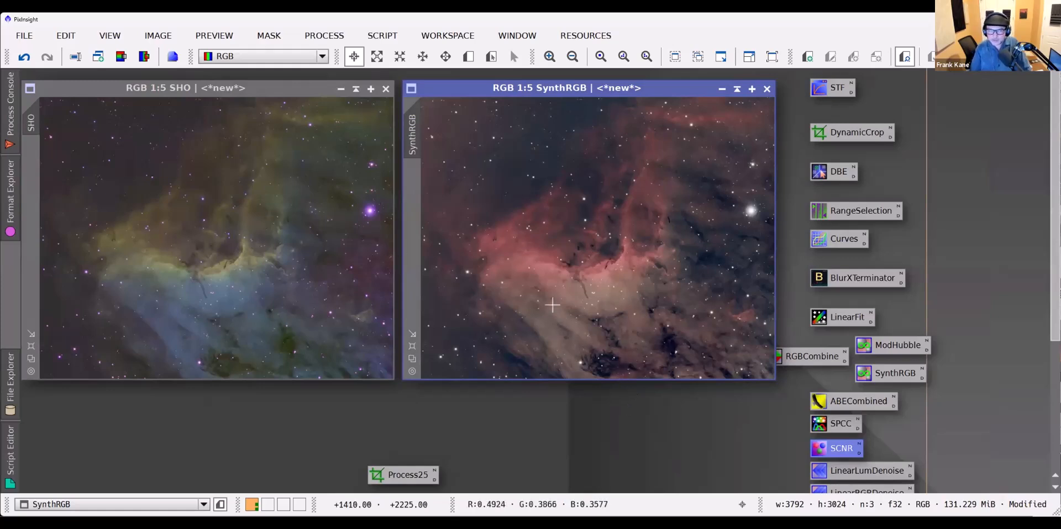
Remove the stars from SHO with StarXTerminator, with Generate Star Image turned off
click(325, 35)
mouse_move(426, 27)
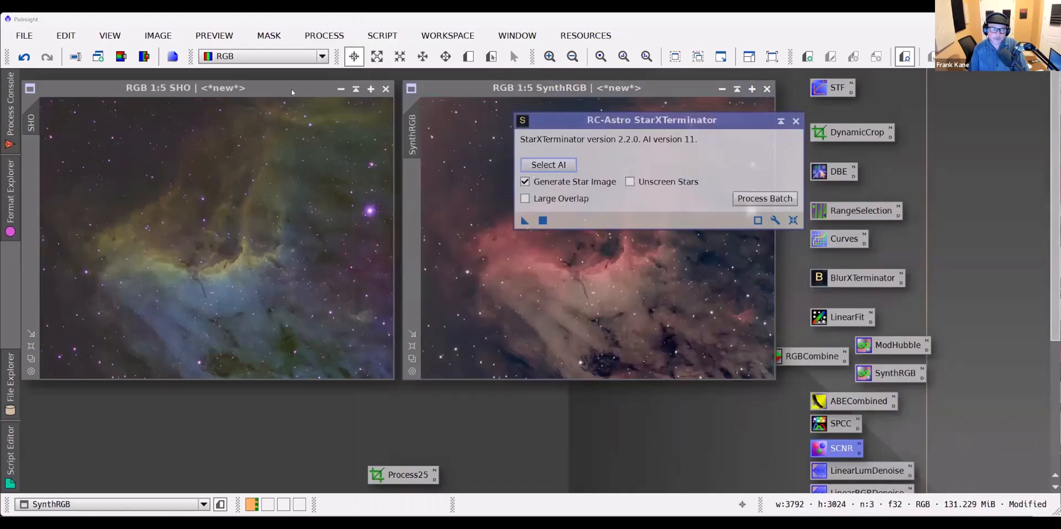
click(273, 90)
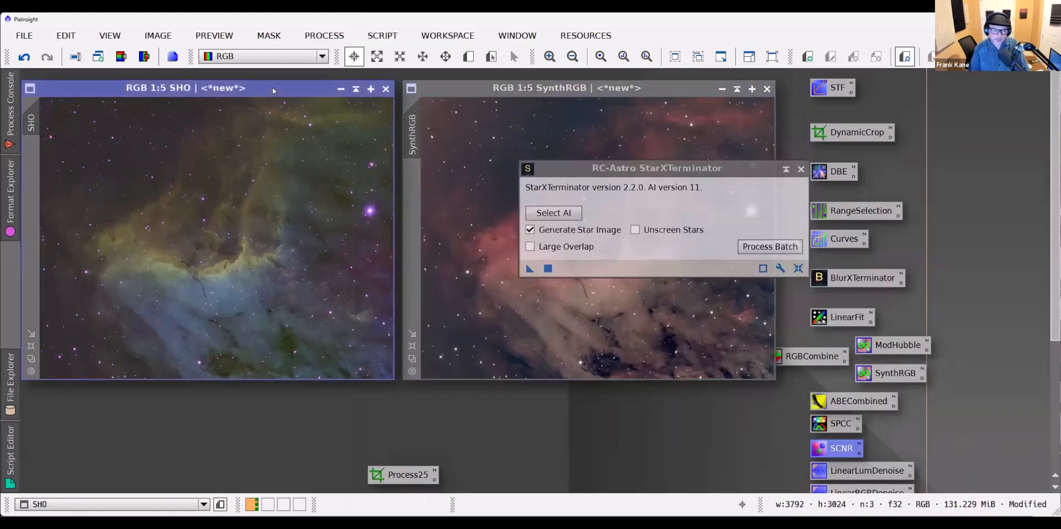
click(529, 231)
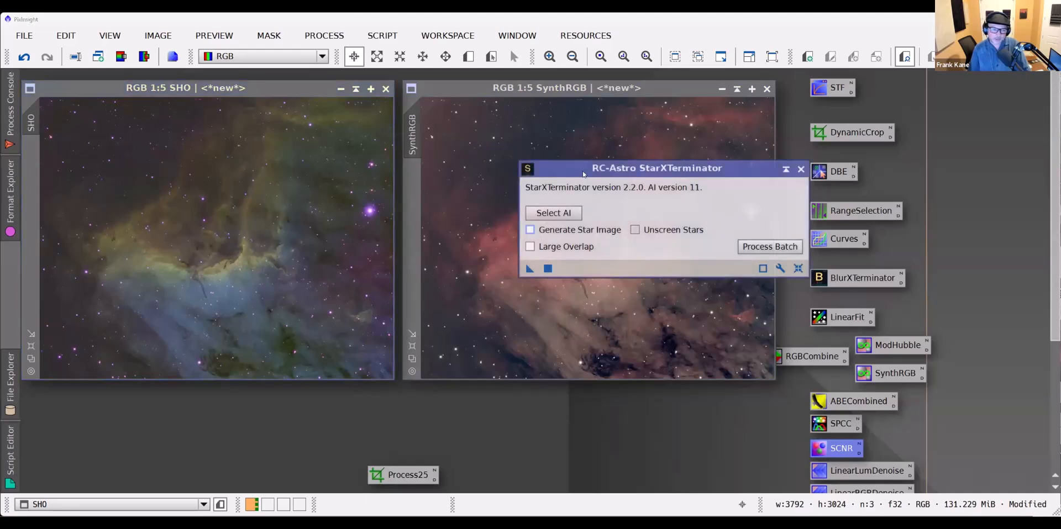
drag(573, 169, 492, 166)
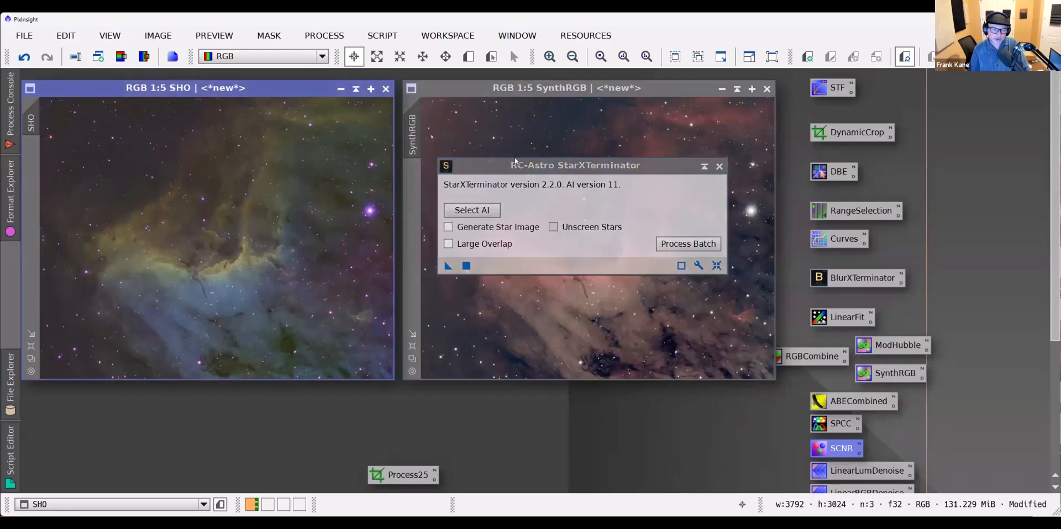
click(505, 166)
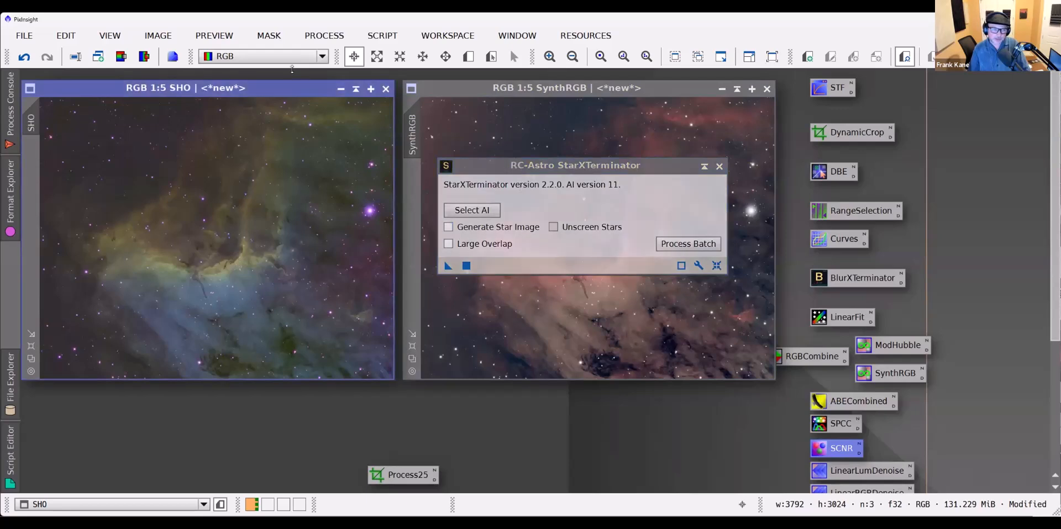
click(467, 267)
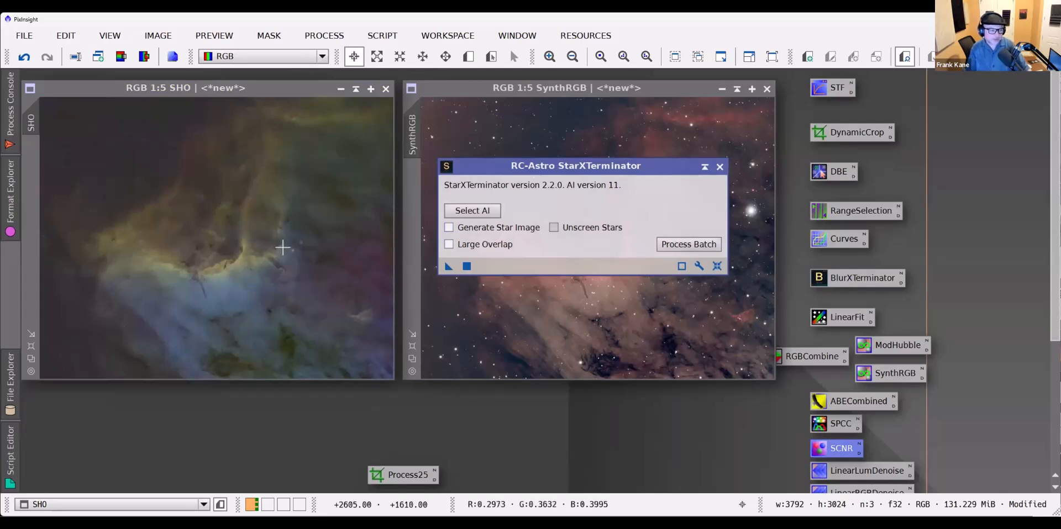
Inspect the starless SHO image up close around the bright nebula ridge and the blue region for star-removal artifacts
scroll(221, 246, up, 2)
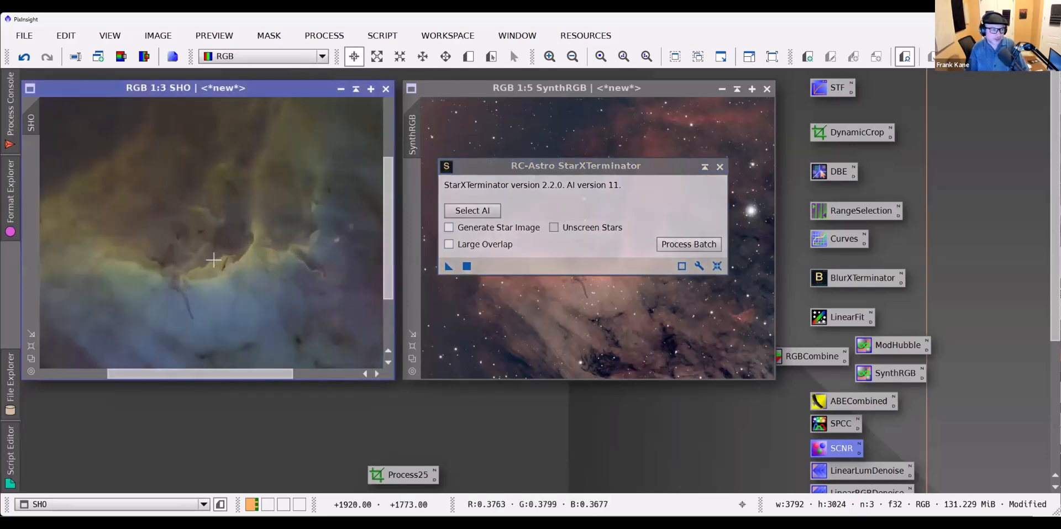
scroll(213, 260, up, 2)
scroll(214, 260, down, 4)
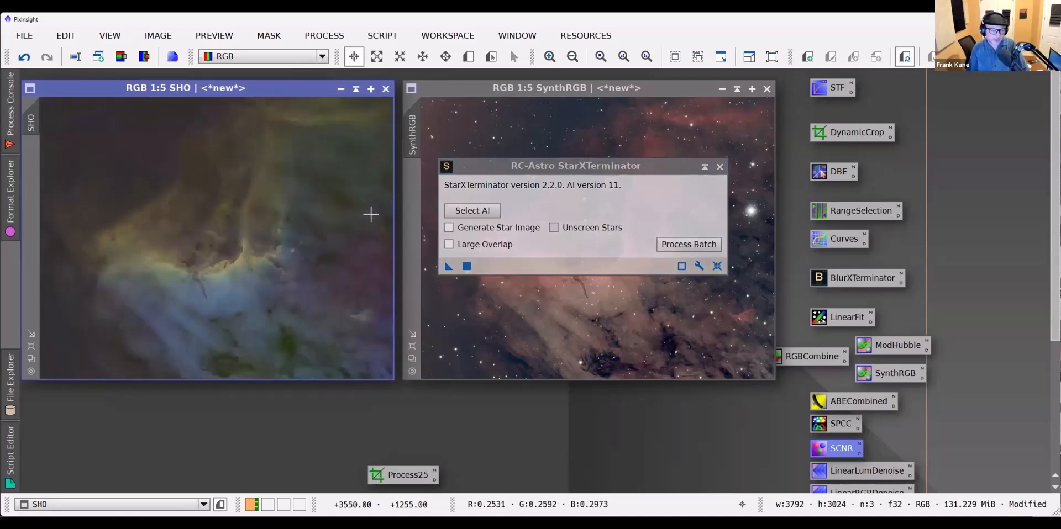
scroll(243, 315, up, 2)
scroll(244, 315, up, 3)
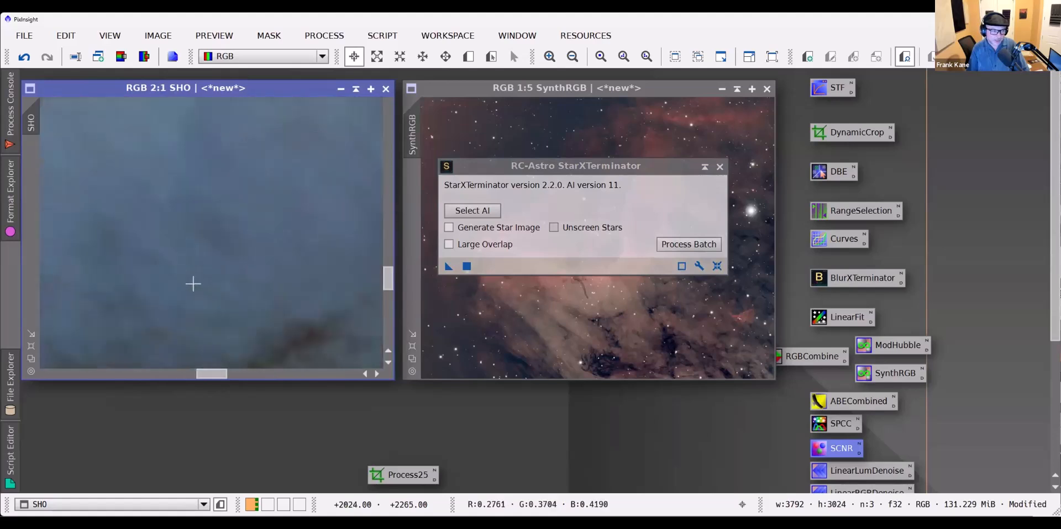
scroll(191, 282, down, 3)
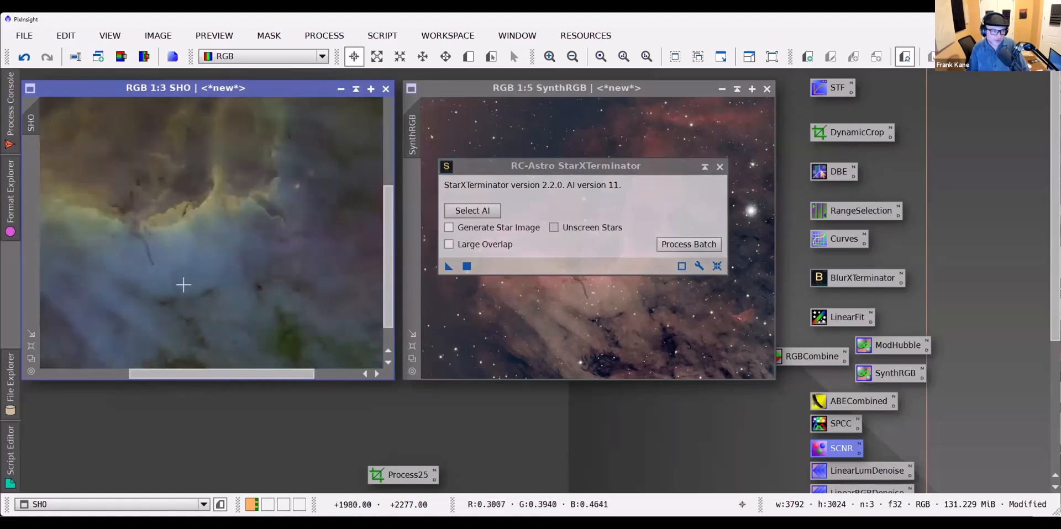
scroll(165, 254, down, 2)
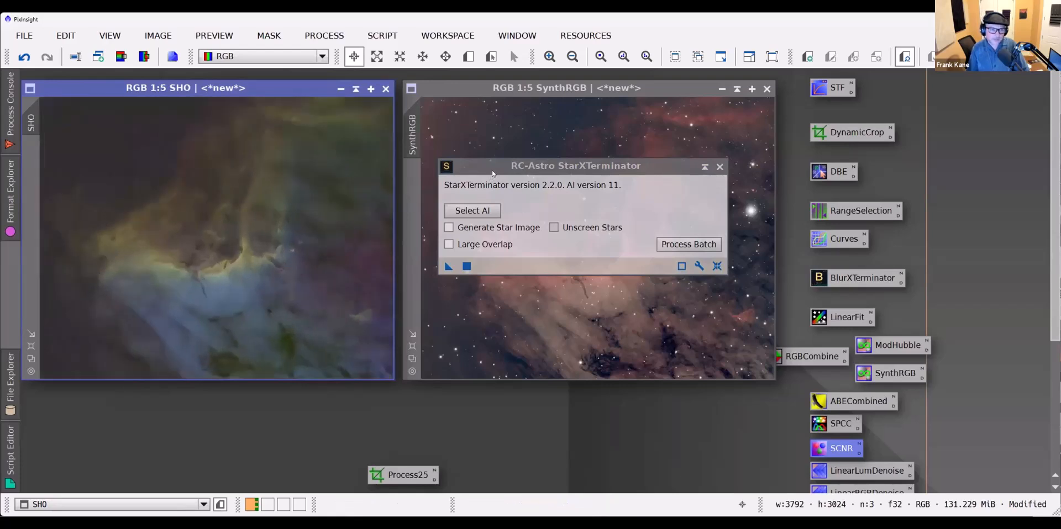
Run StarXTerminator on SynthRGB with Generate Star Image turned on to extract its stars into a separate image
drag(553, 166, 220, 327)
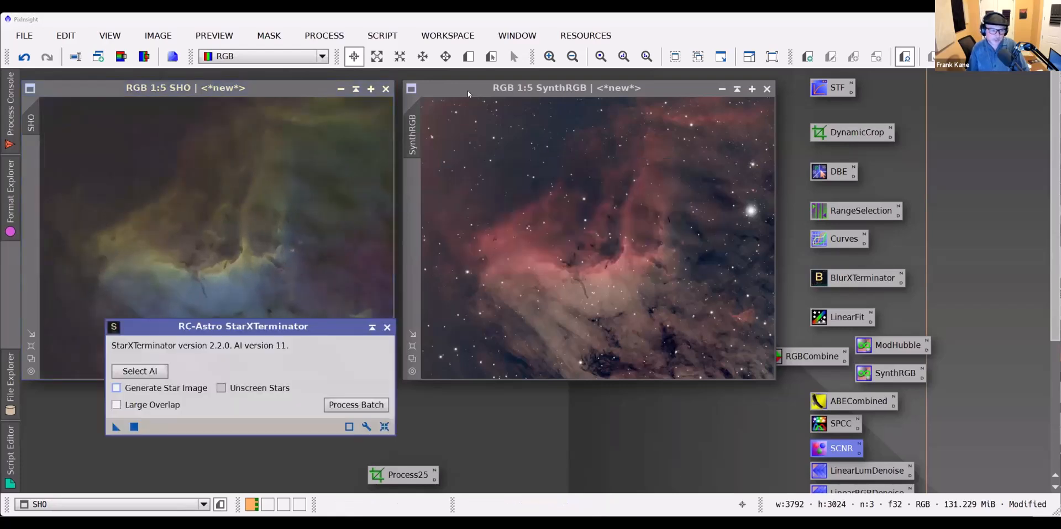
click(466, 90)
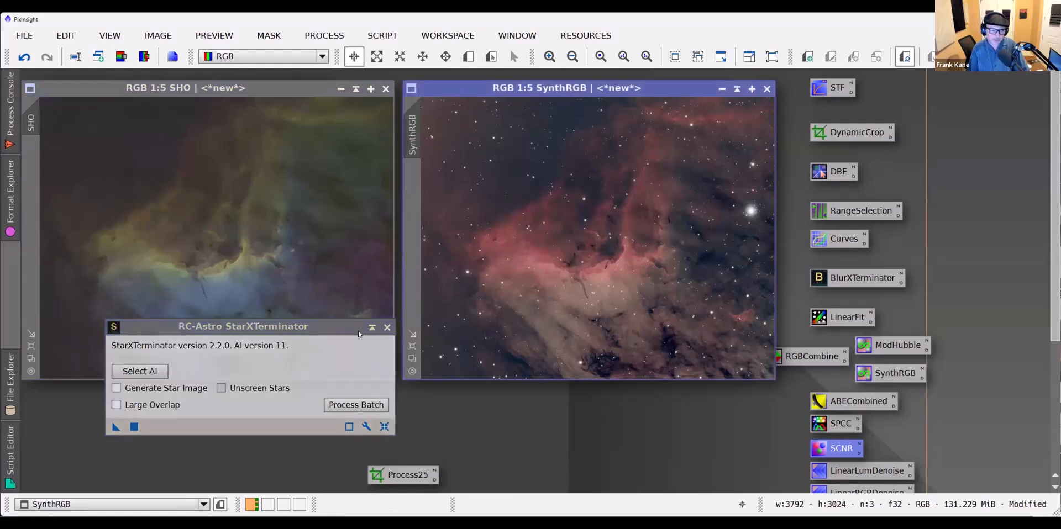
drag(358, 331, 591, 273)
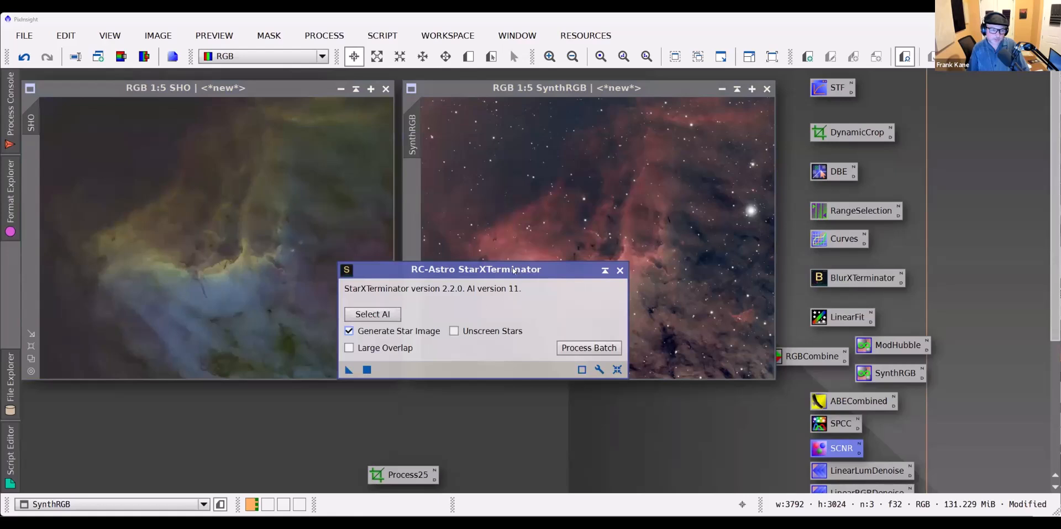
click(368, 370)
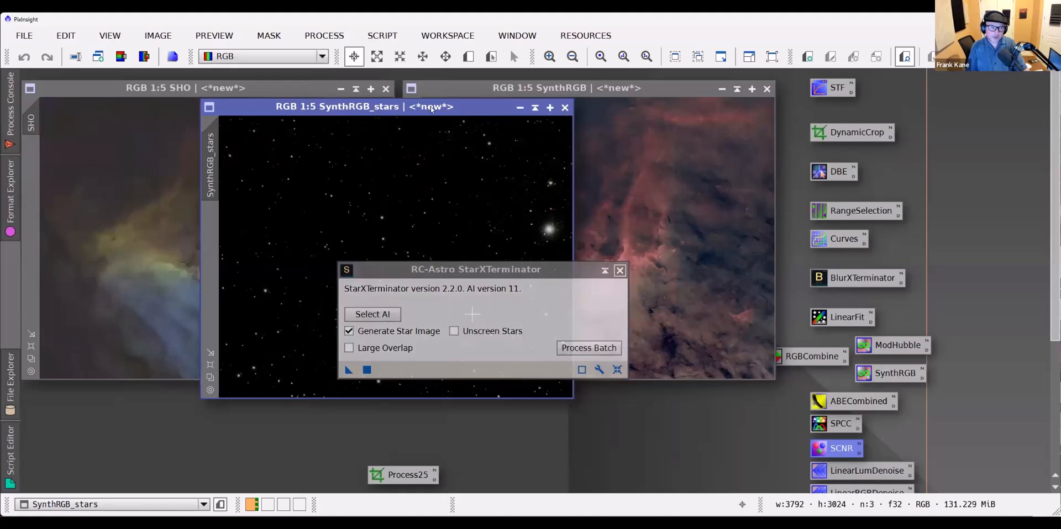
Check the starless SynthRGB, collapse its window out of the way and place the extracted star image beside SHO
drag(435, 114, 573, 150)
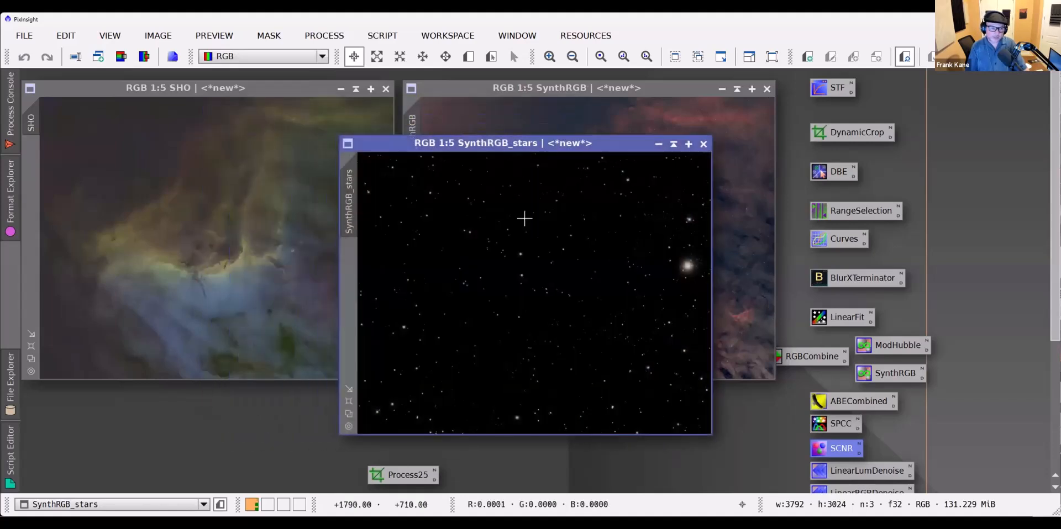
click(608, 89)
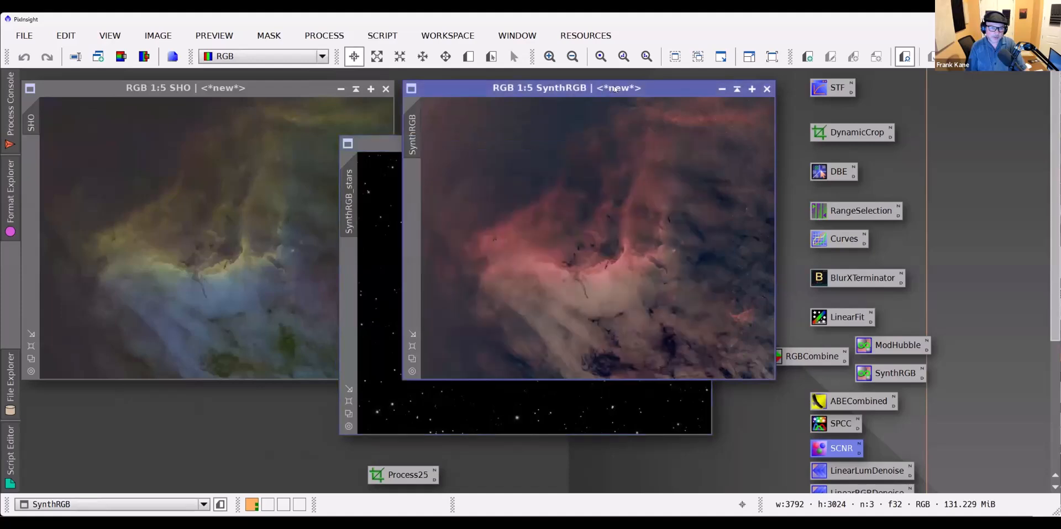
click(737, 90)
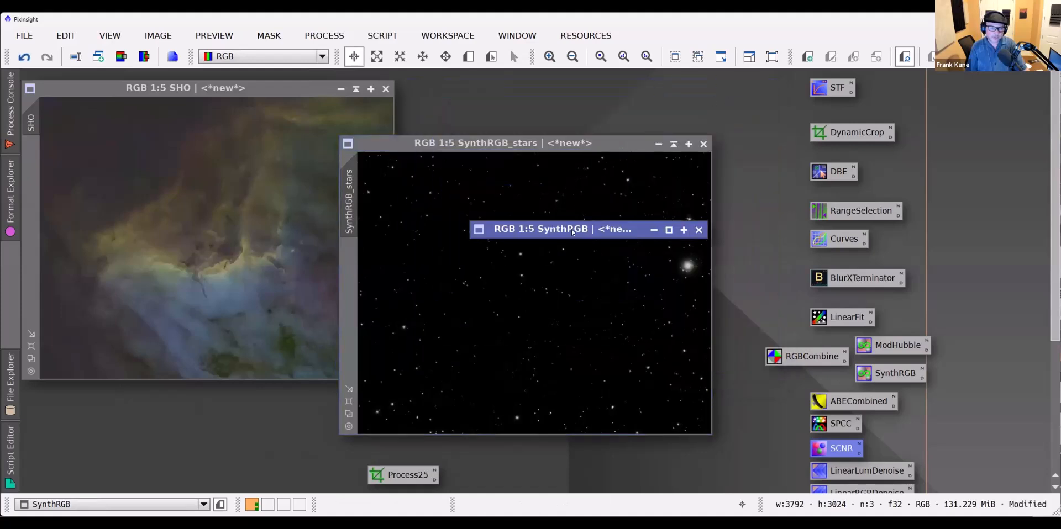
drag(571, 223, 579, 101)
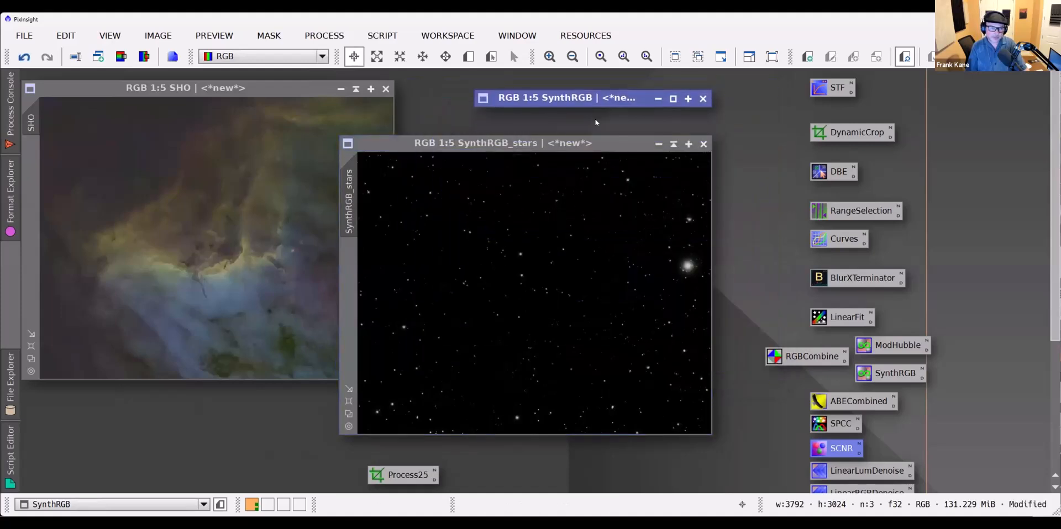
drag(541, 143, 621, 89)
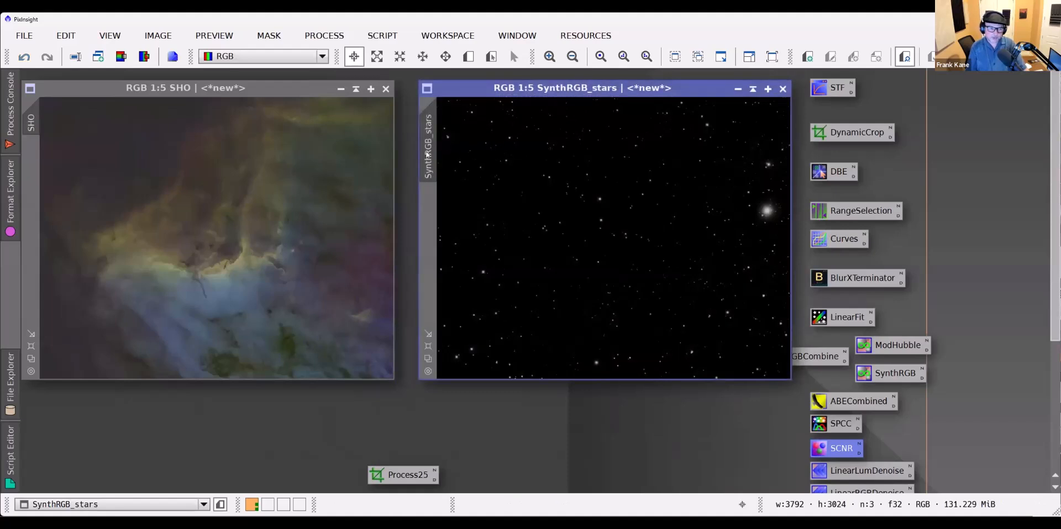
Rename the extracted star image's identifier as stars
double_click(428, 155)
text(stars)
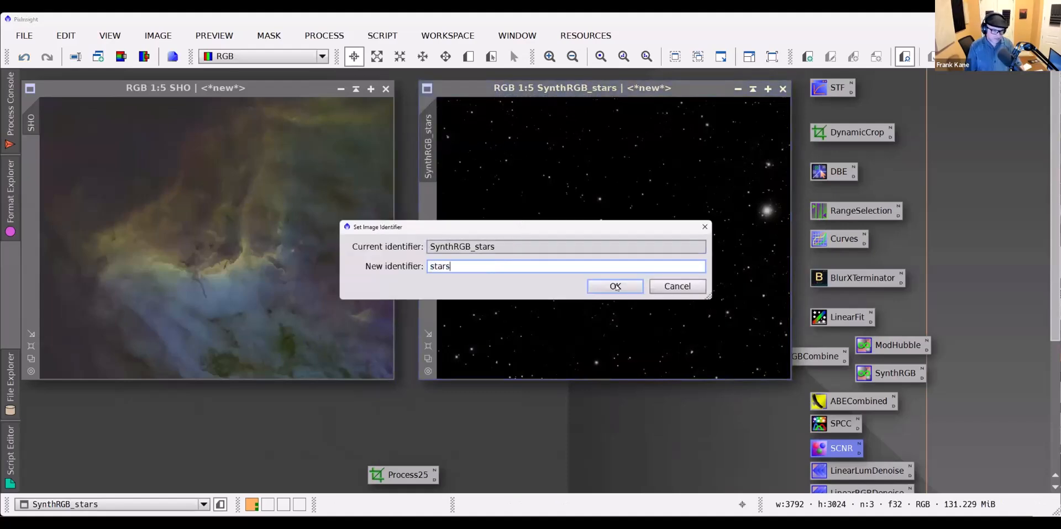
click(602, 286)
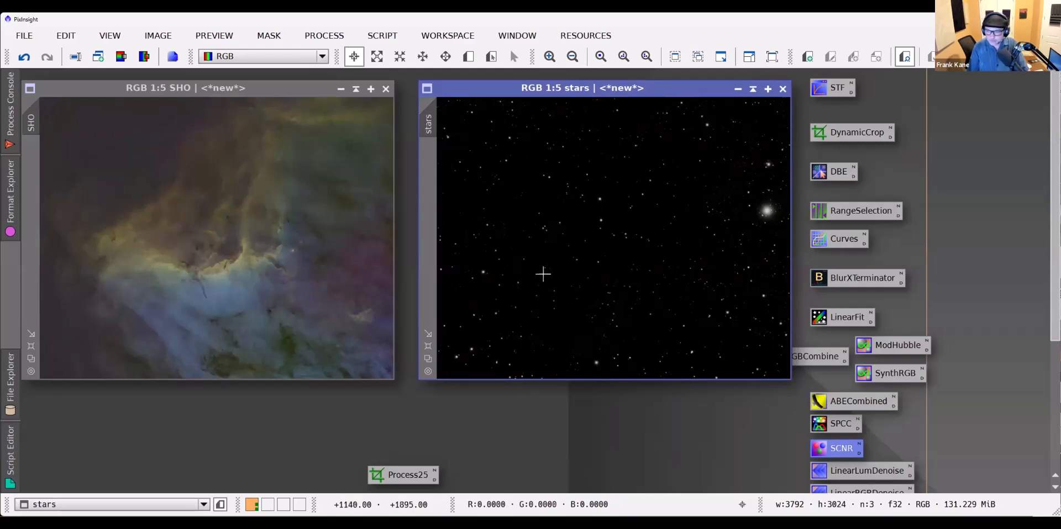
Open the saved Curves process for SHO, reset its curve to a straight line and start a real-time preview
click(279, 93)
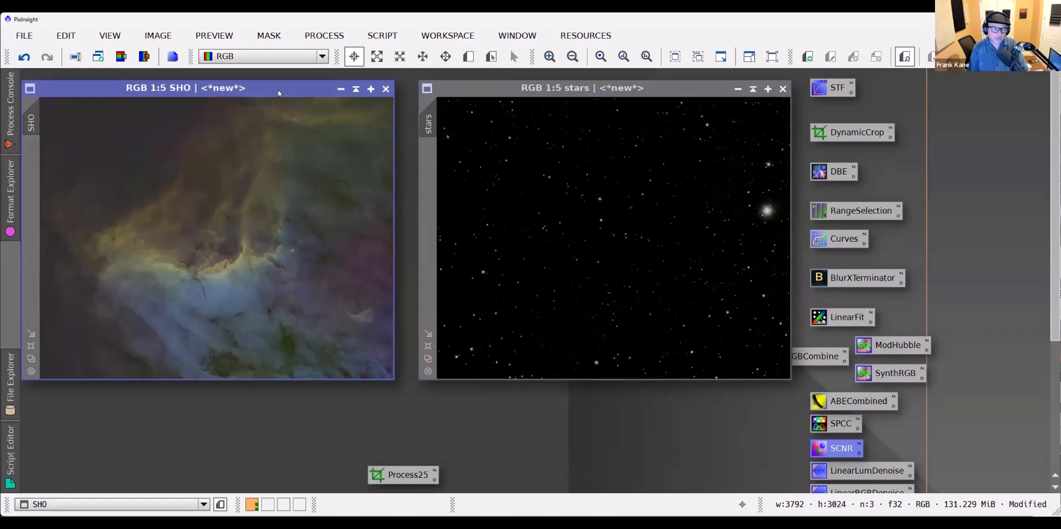
click(840, 247)
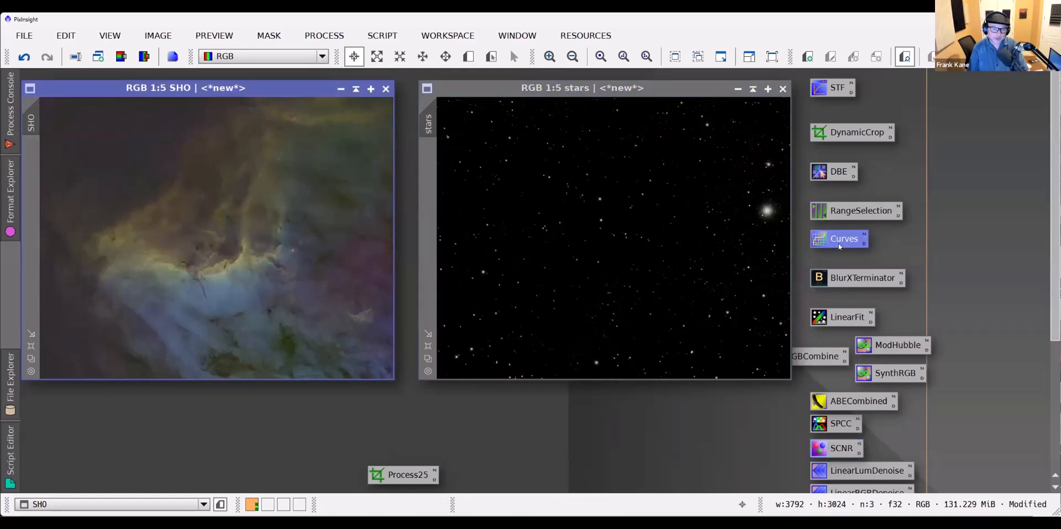
double_click(840, 246)
drag(774, 88, 649, 85)
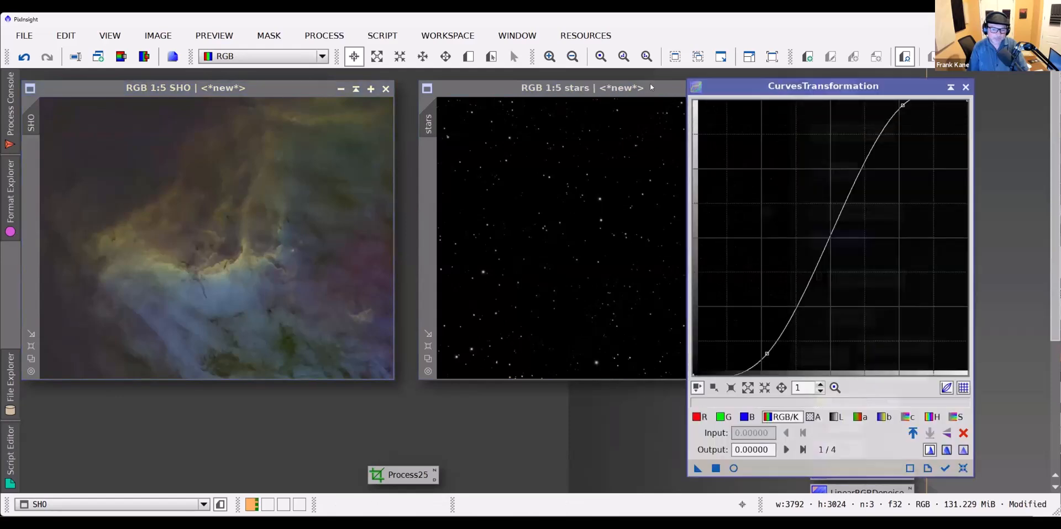
click(837, 468)
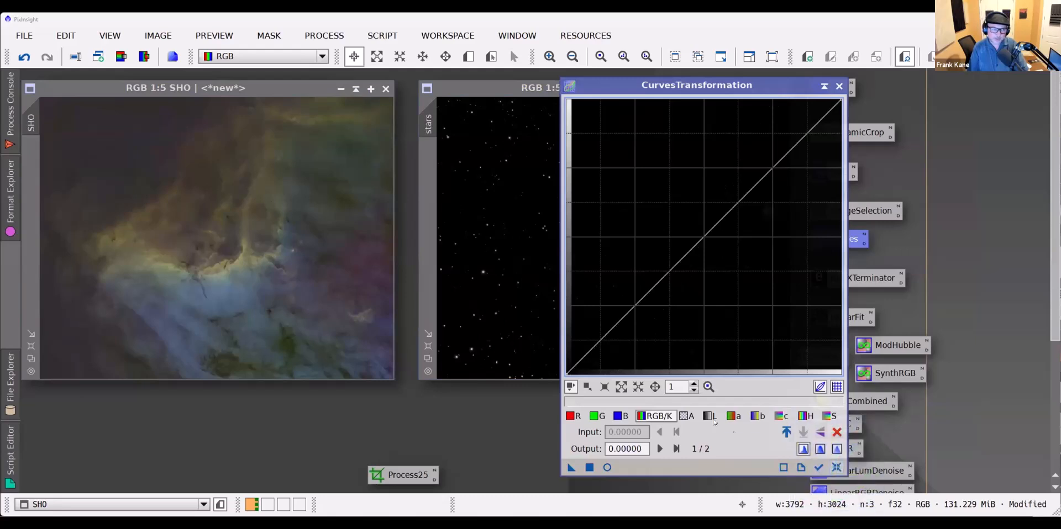
click(273, 89)
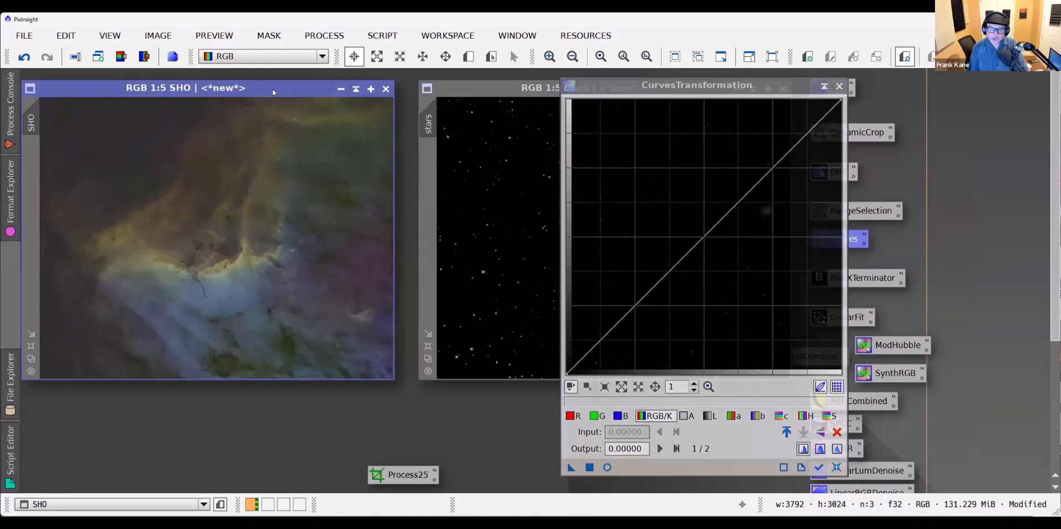
click(608, 468)
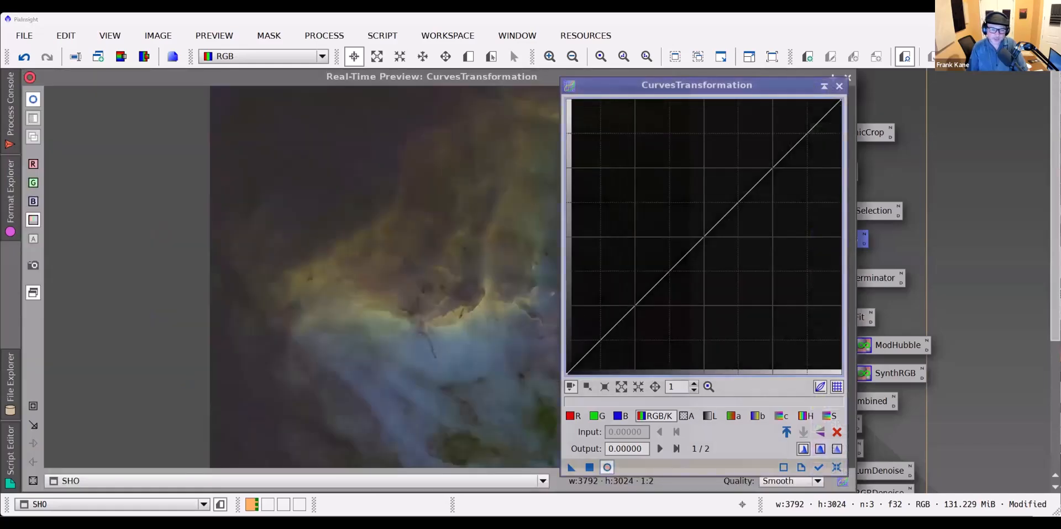
Shape an RGB/K S-curve for SHO with an upper point at about 0.62, 0.82 and a lower point at about 0.24, 0.20
drag(746, 85, 886, 86)
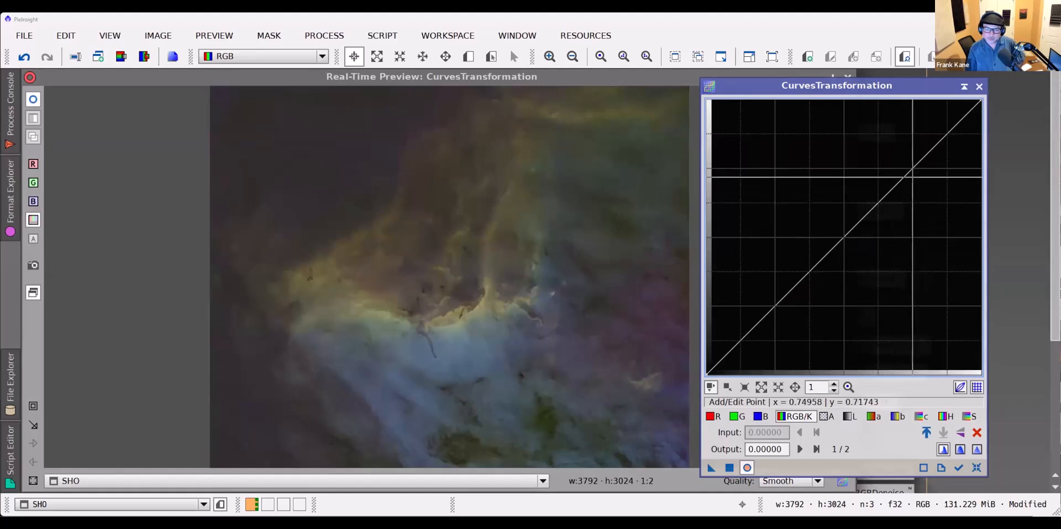
click(906, 175)
drag(907, 175, 876, 149)
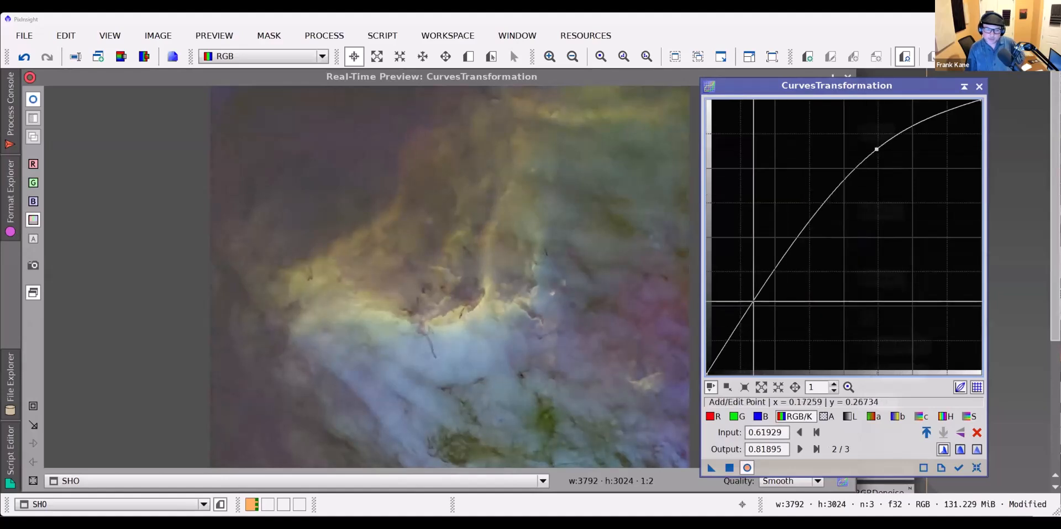
click(766, 318)
drag(766, 318, 772, 320)
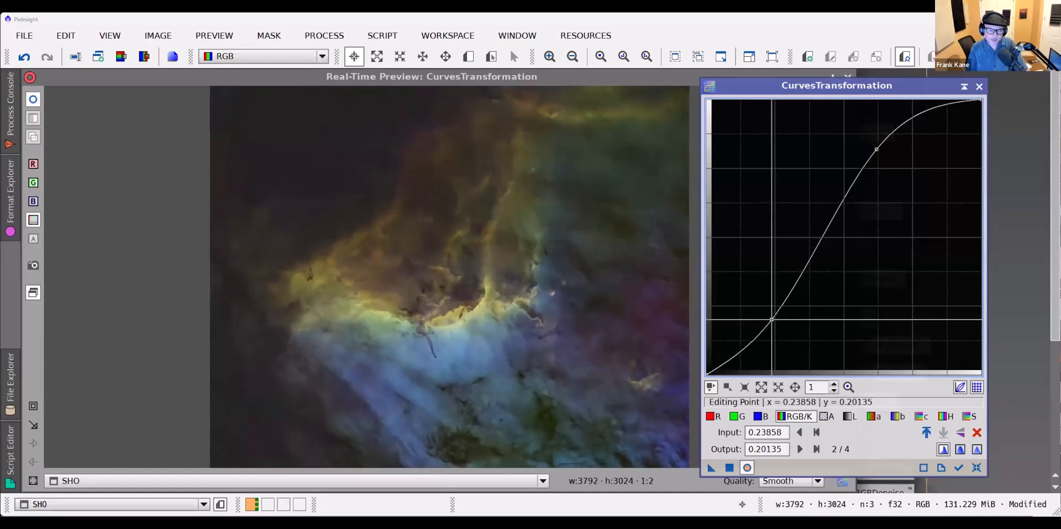
Fine-tune the RGB/K curve, moving the upper point to about 0.613, 0.816 and the lower point to about 0.242, 0.176
drag(877, 149, 876, 150)
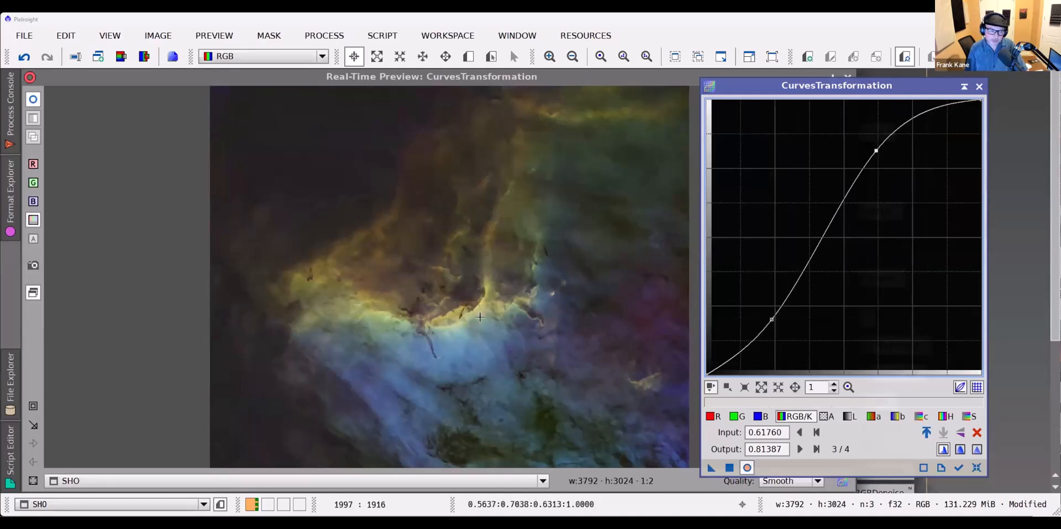
mouse_move(876, 151)
mouse_down()
mouse_move(831, 115)
mouse_move(875, 150)
mouse_up()
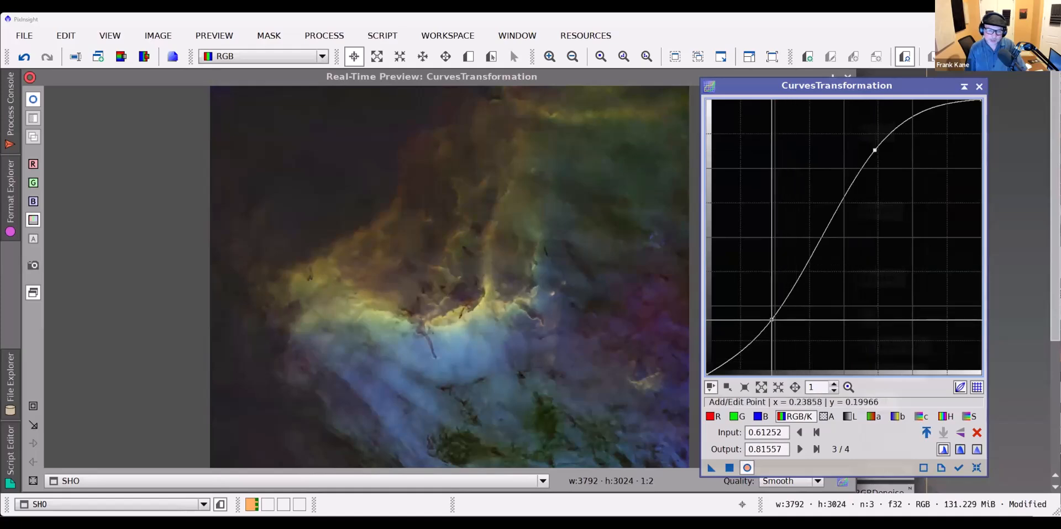
mouse_move(772, 320)
mouse_down()
mouse_move(792, 348)
mouse_move(762, 317)
mouse_move(774, 328)
mouse_up()
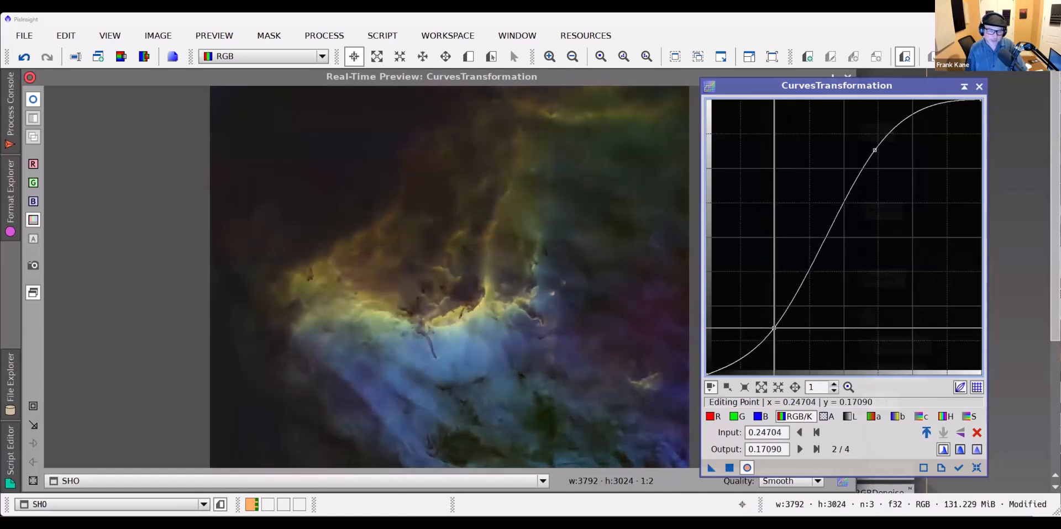
drag(774, 329, 773, 327)
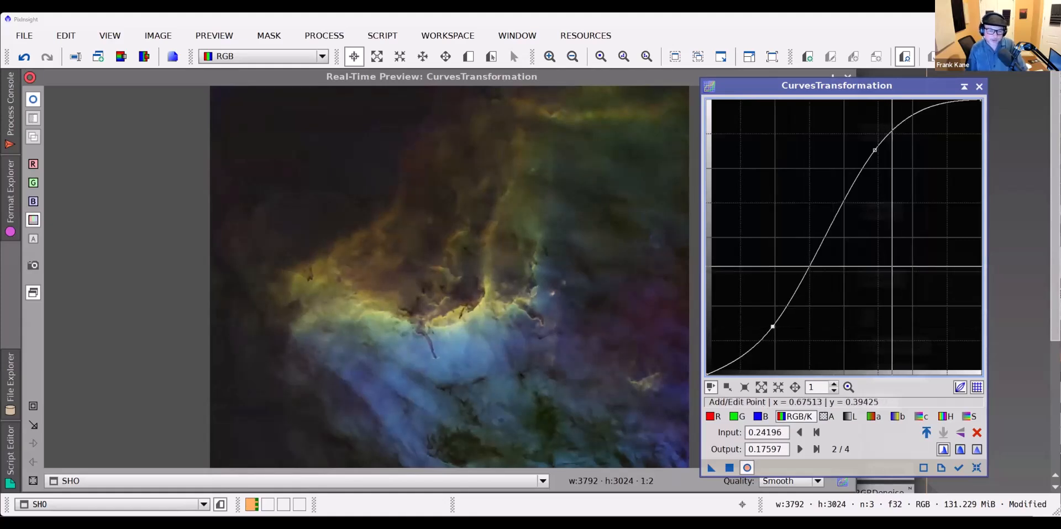
Apply the RGB/K S-curve to the SHO image and reset the curve to a straight line
click(733, 468)
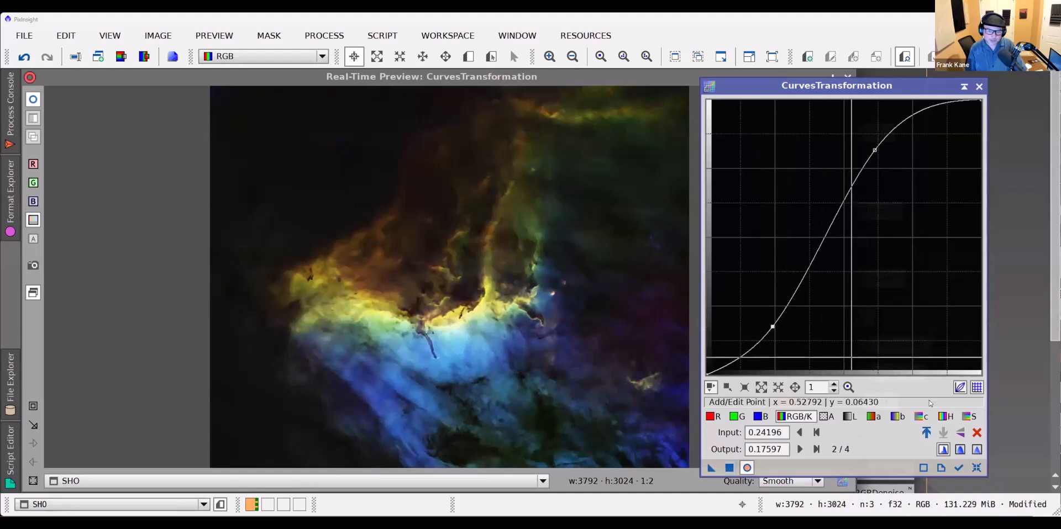
click(976, 469)
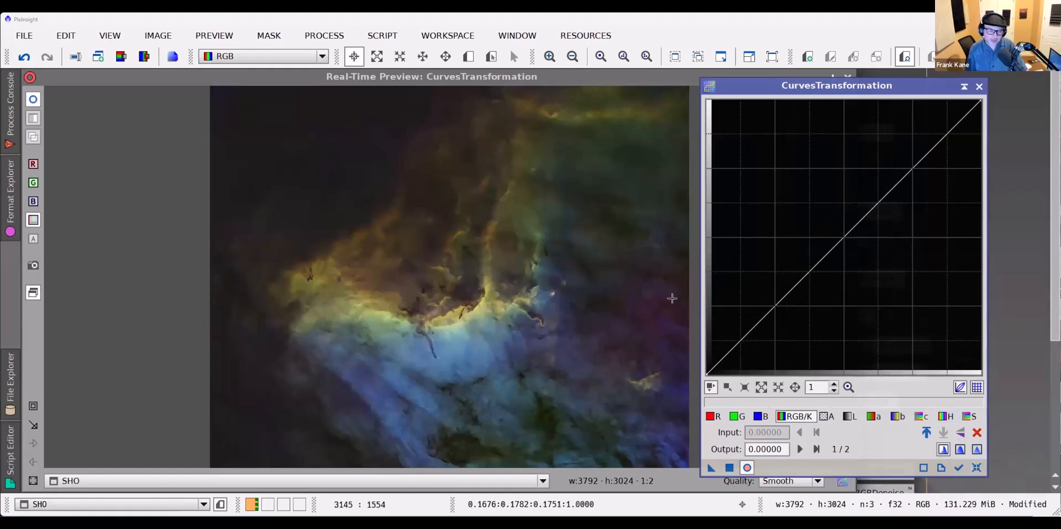
Reduce green in SHO with a green-channel curve point at about 0.516, 0.479, apply it and reset the curve
click(737, 418)
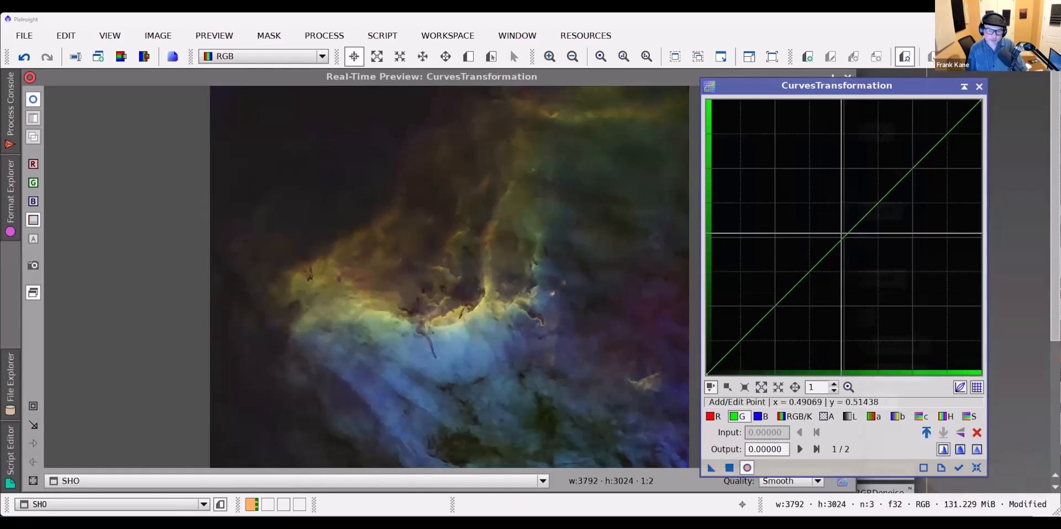
click(848, 243)
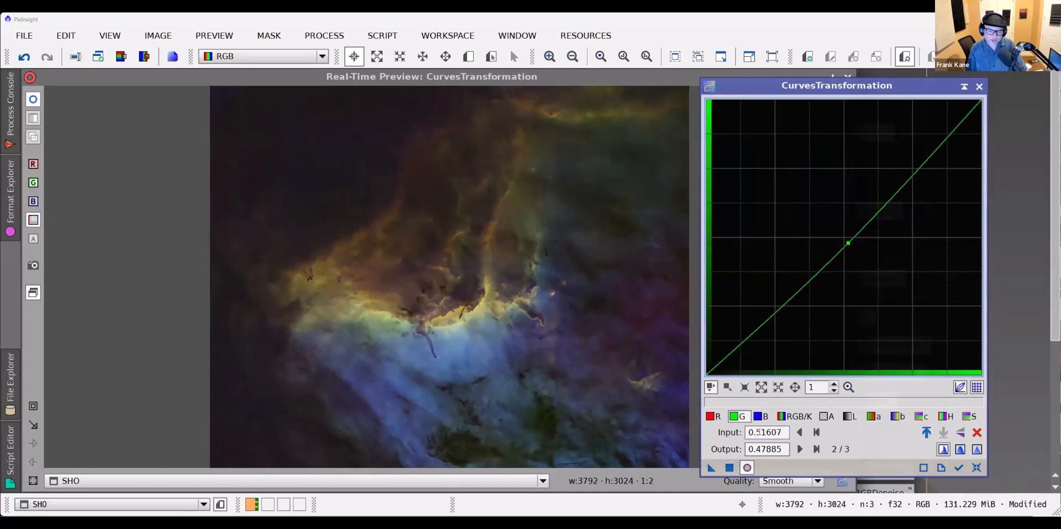
click(730, 468)
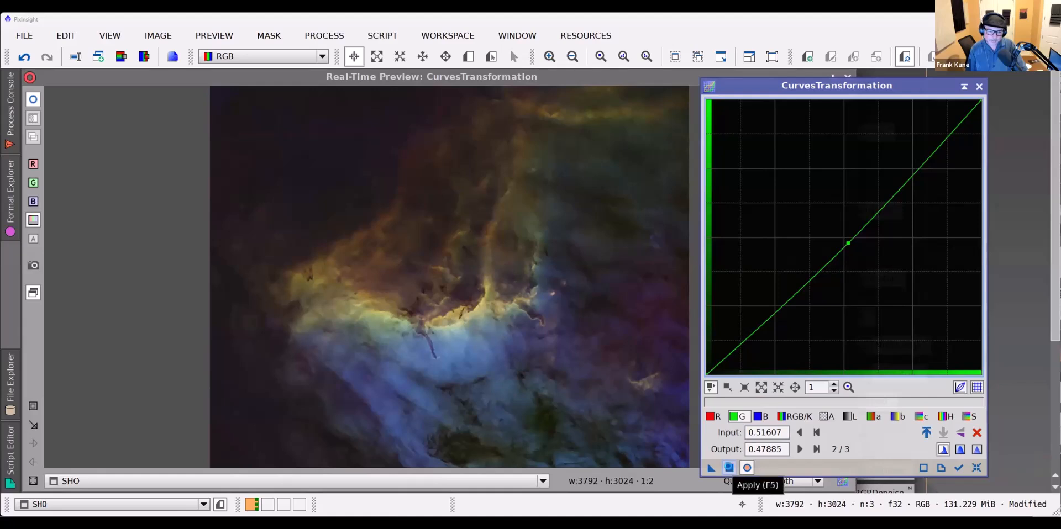
click(978, 471)
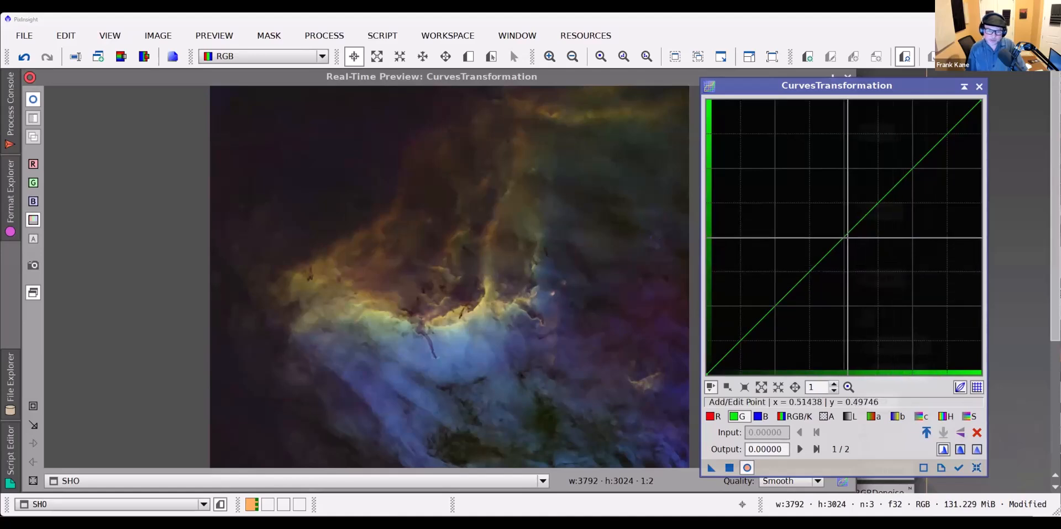
Boost SHO's color with a saturation curve point at about 0.472, 0.553, apply it, reset the curve and close CurvesTransformation
click(967, 418)
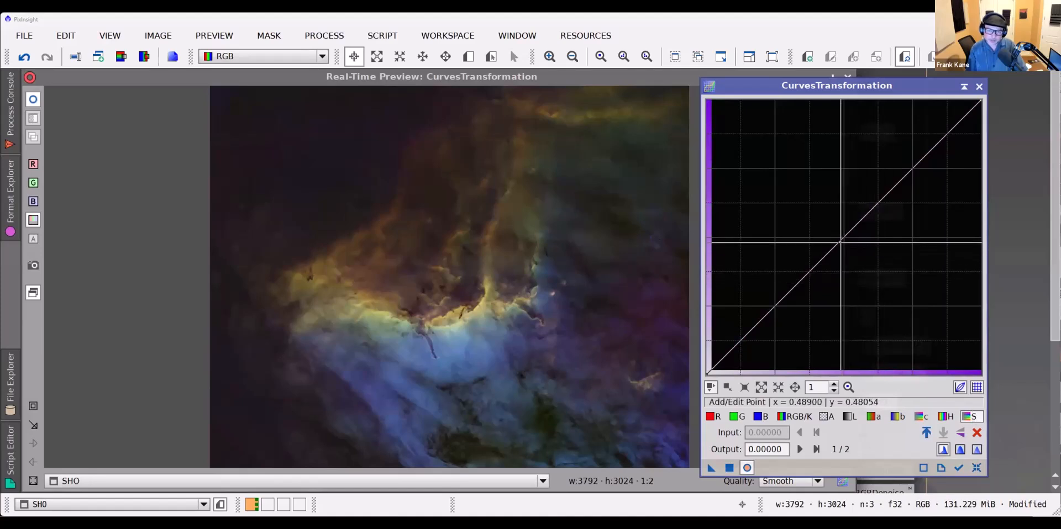
drag(844, 238, 836, 222)
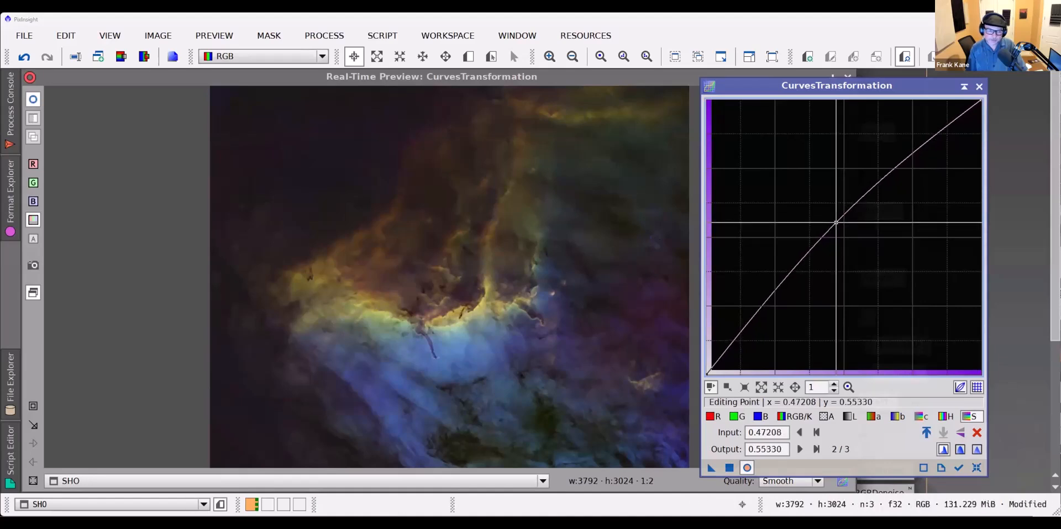
click(730, 468)
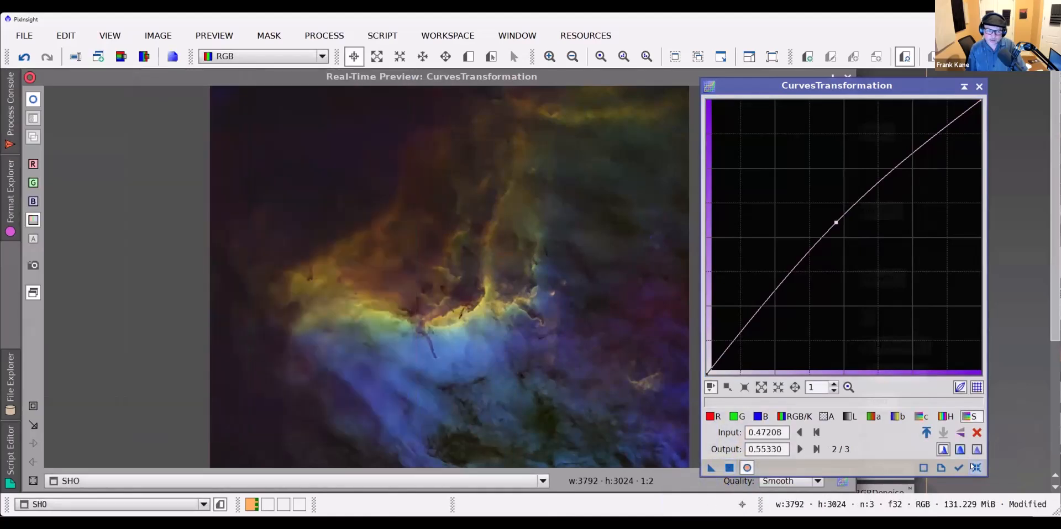
click(975, 467)
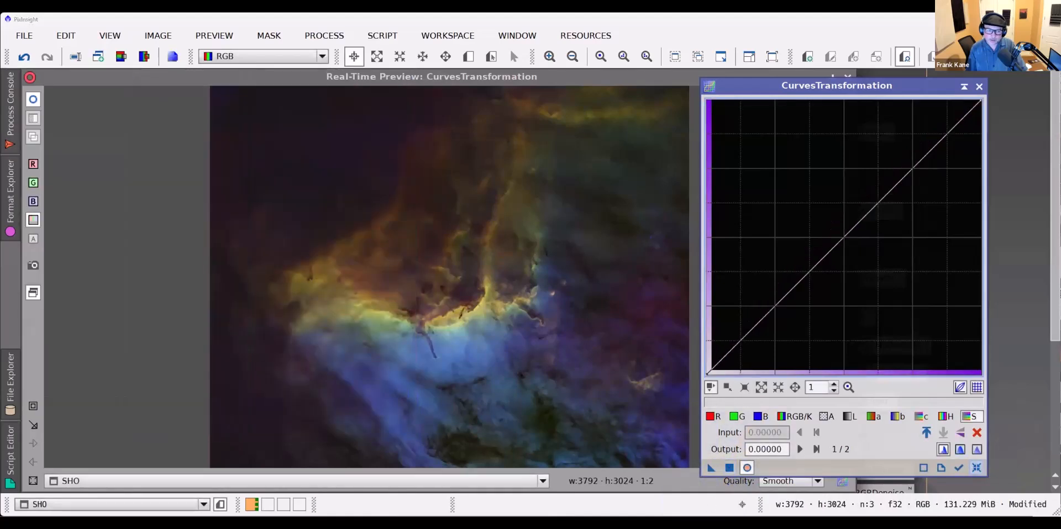
click(979, 86)
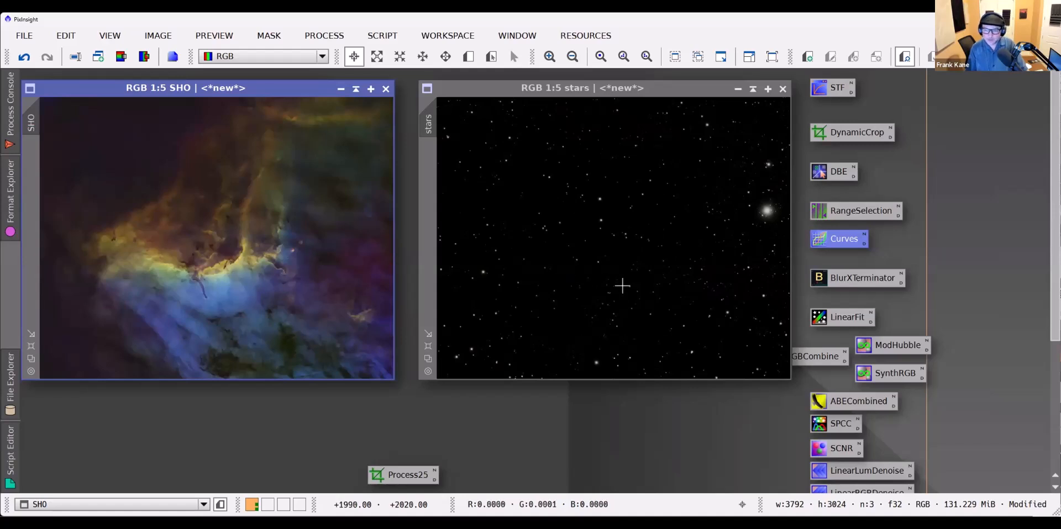
Reopen the saved Curves process for the stars image, reset it to the RGB/K channel and start a real-time preview
scroll(619, 238, up, 4)
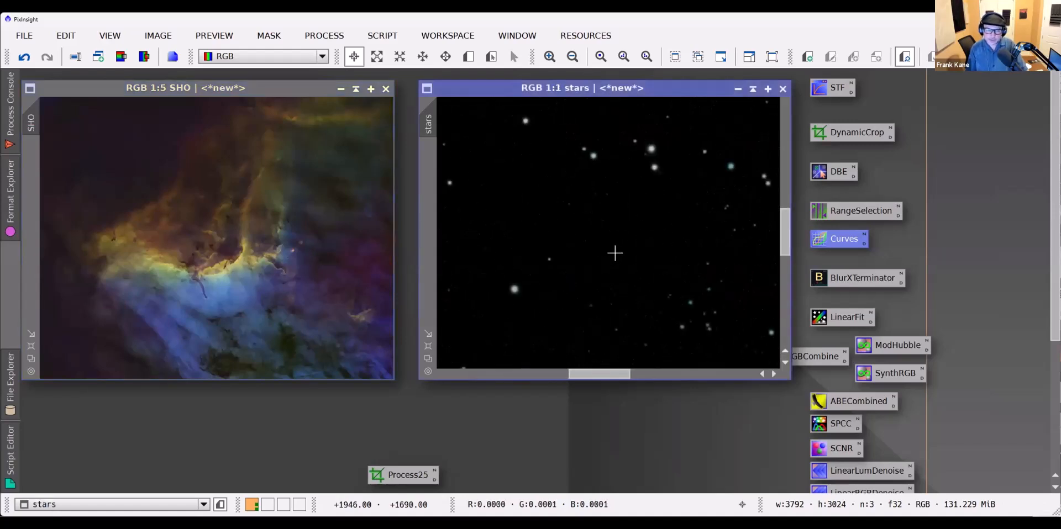
scroll(614, 253, down, 2)
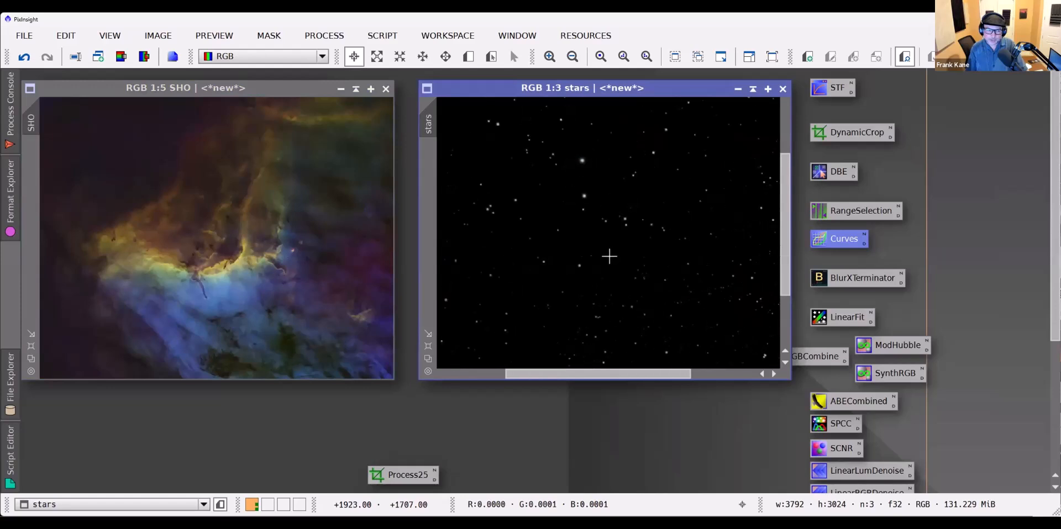
scroll(604, 260, down, 3)
scroll(602, 262, up, 1)
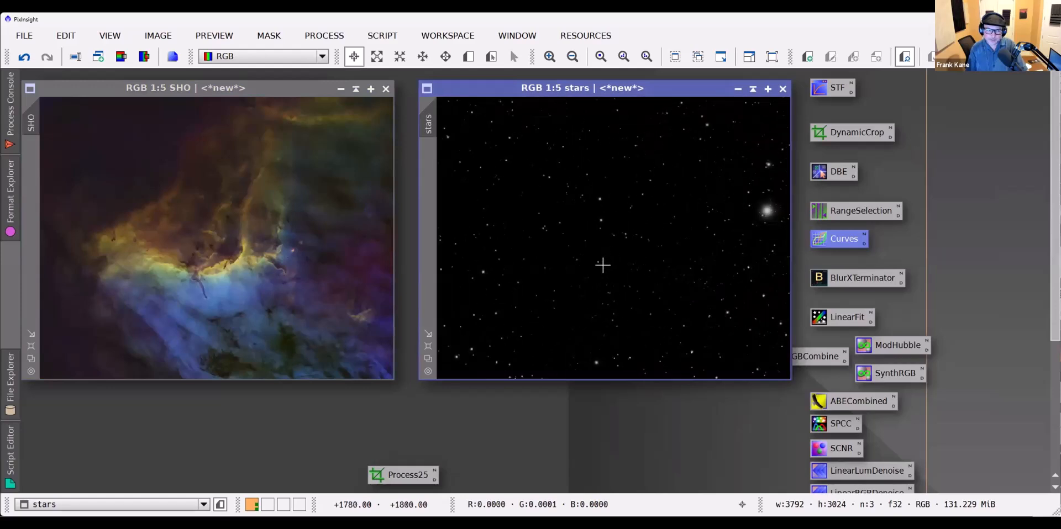
double_click(841, 241)
click(975, 468)
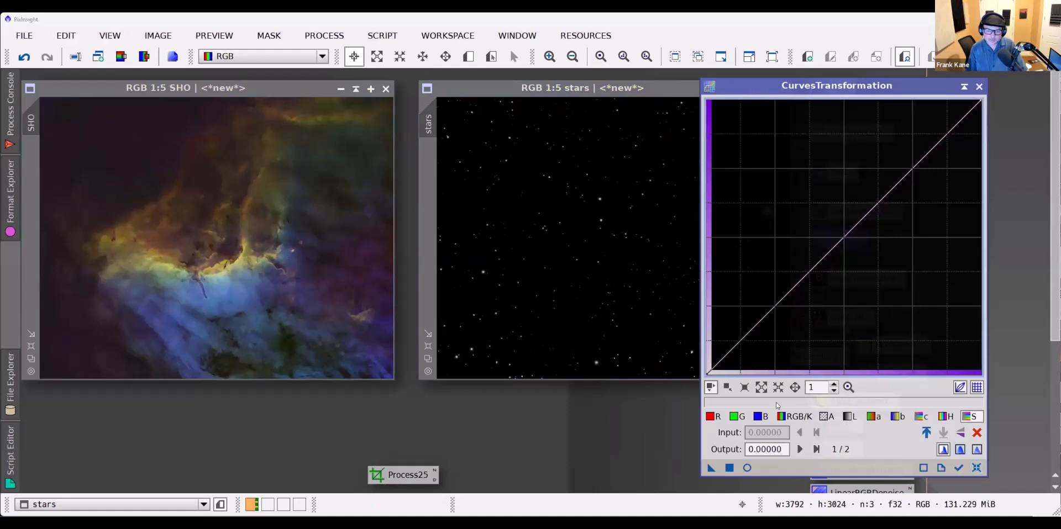
click(801, 417)
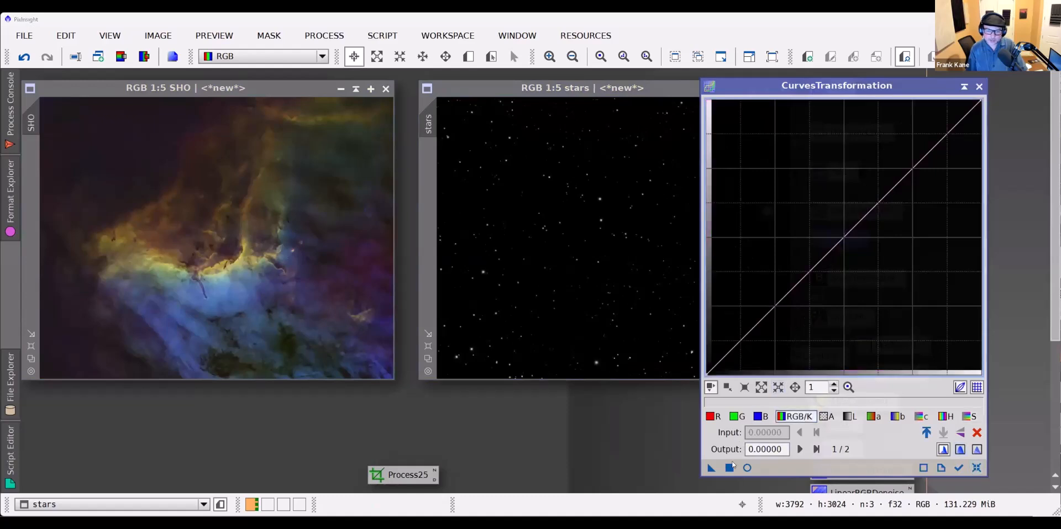
click(747, 468)
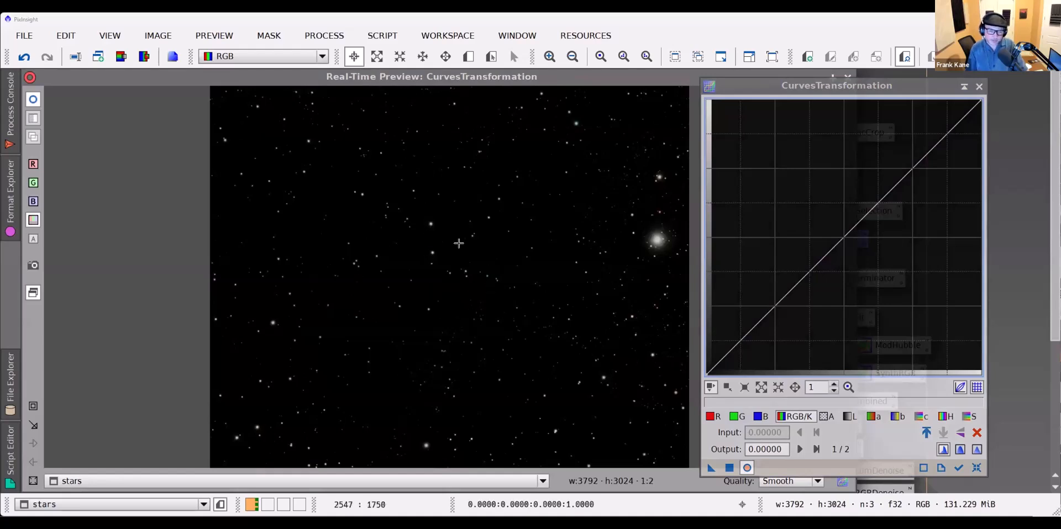
Try dimming the stars with an RGB/K curve point at about 0.626, 0.335, and reset the curve to a straight line
drag(843, 236, 879, 283)
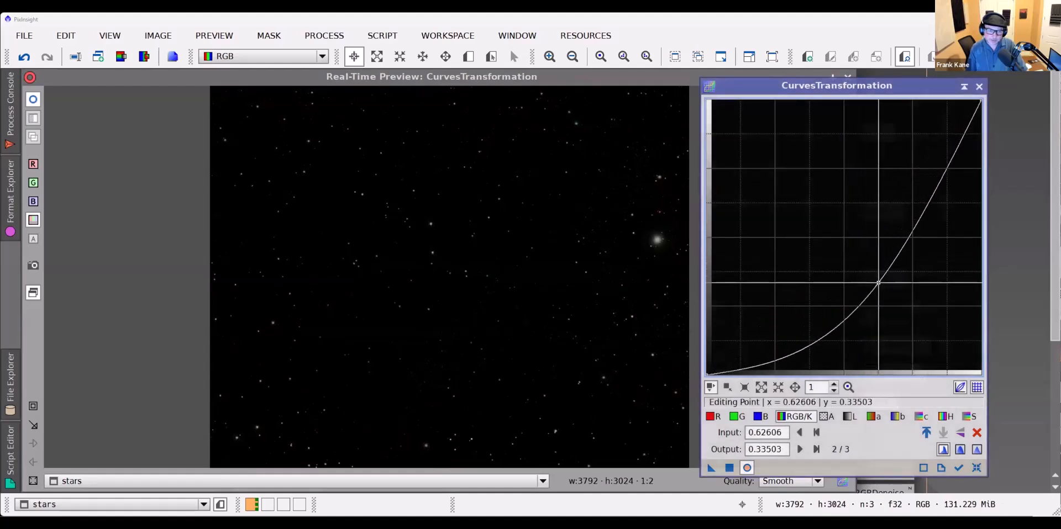
drag(879, 283, 843, 238)
click(978, 469)
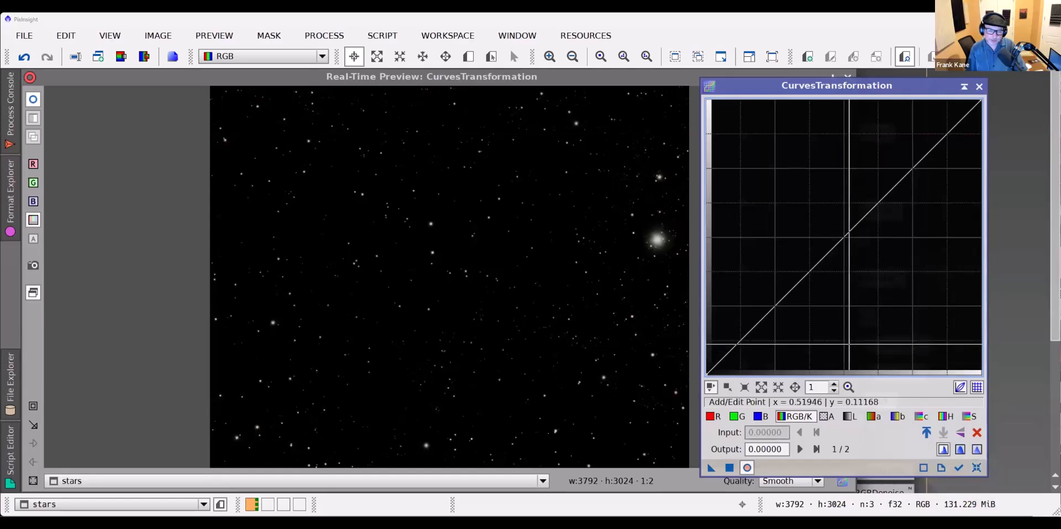
Reduce green in the stars image with a green-channel curve point at about 0.526, 0.477, apply it and close CurvesTransformation and the preview
click(737, 417)
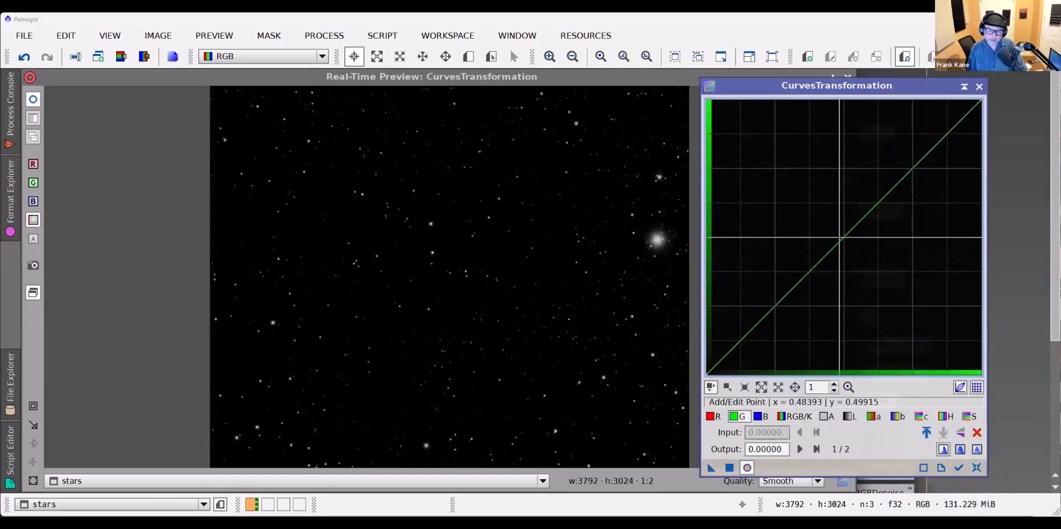
click(848, 243)
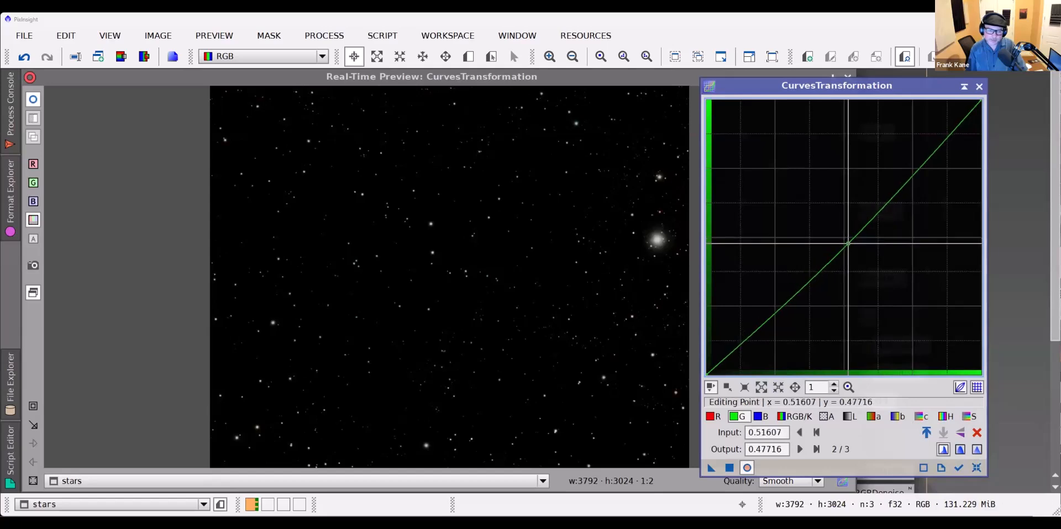
drag(848, 243, 851, 243)
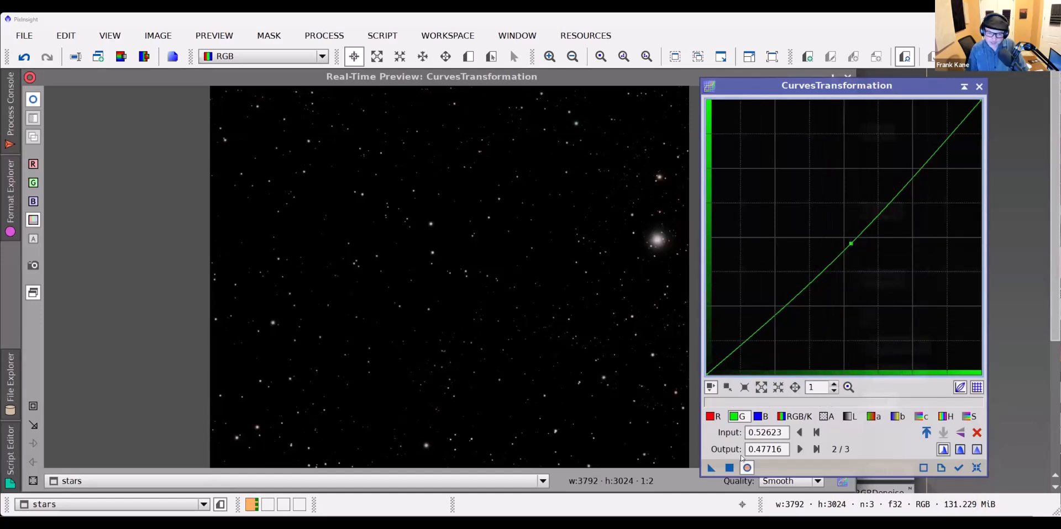
click(729, 468)
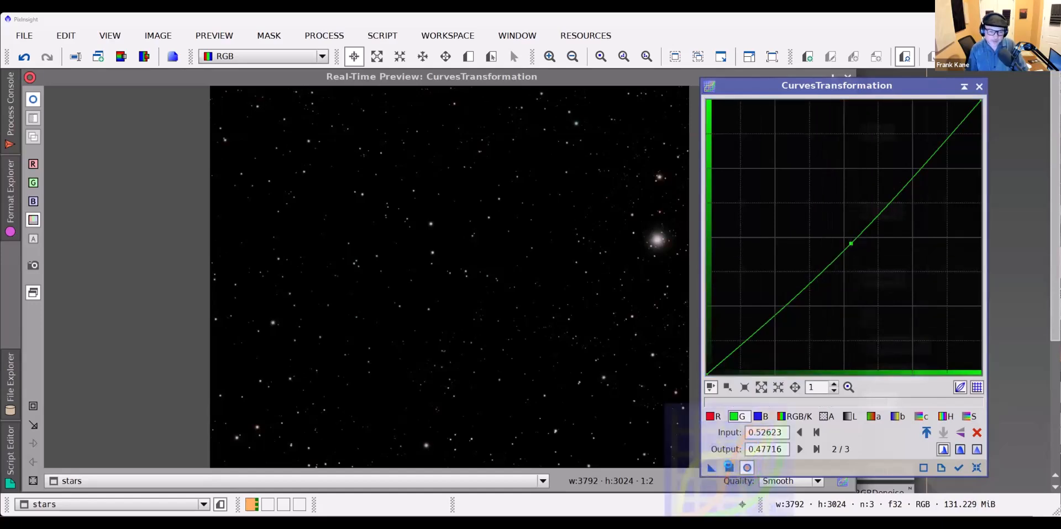
click(975, 468)
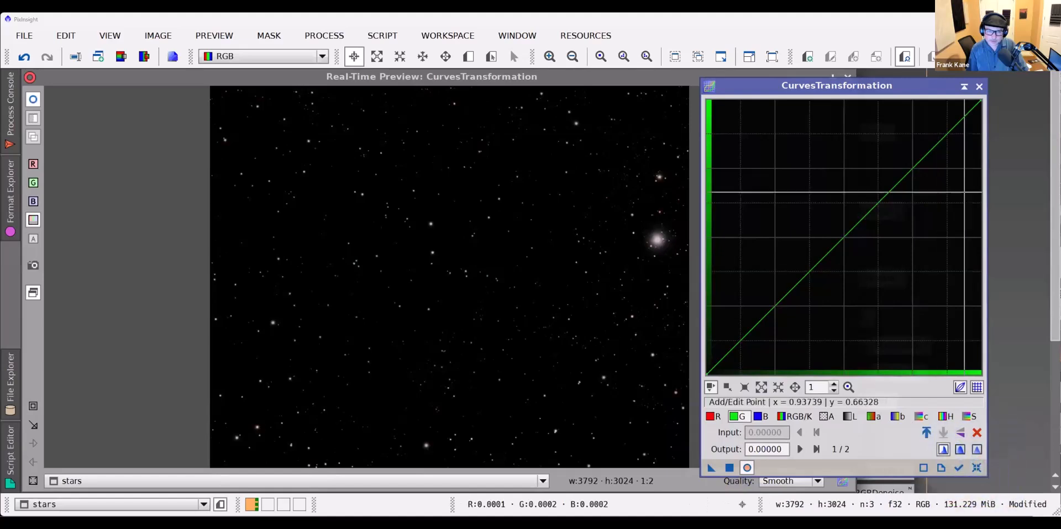
click(979, 87)
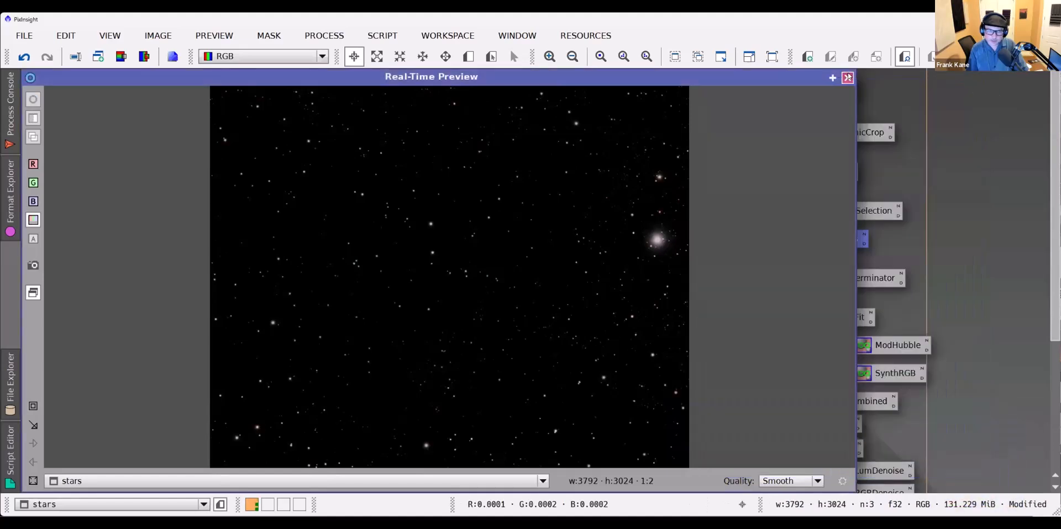
click(847, 76)
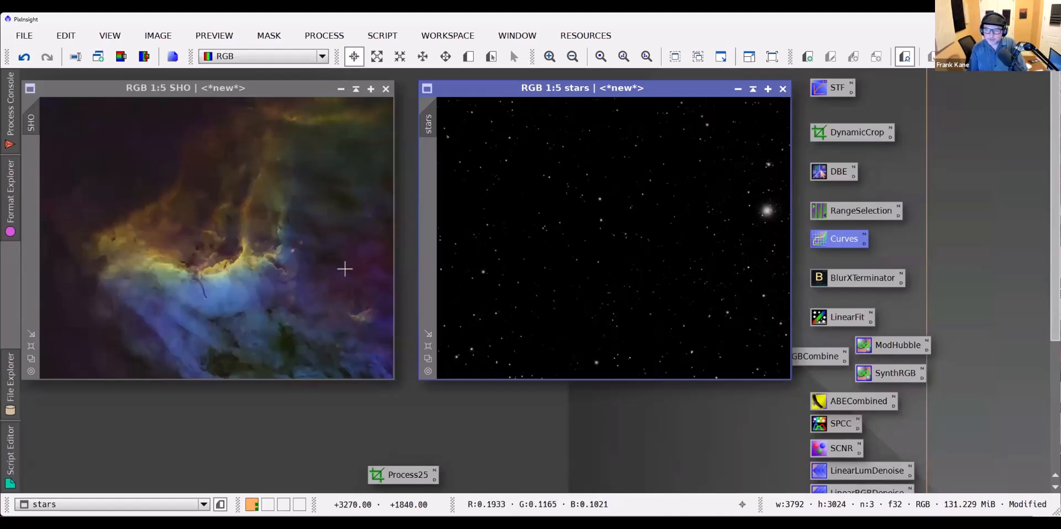
Examine the detail, color and contrast of the nebula in the starless SHO image
drag(292, 87, 308, 89)
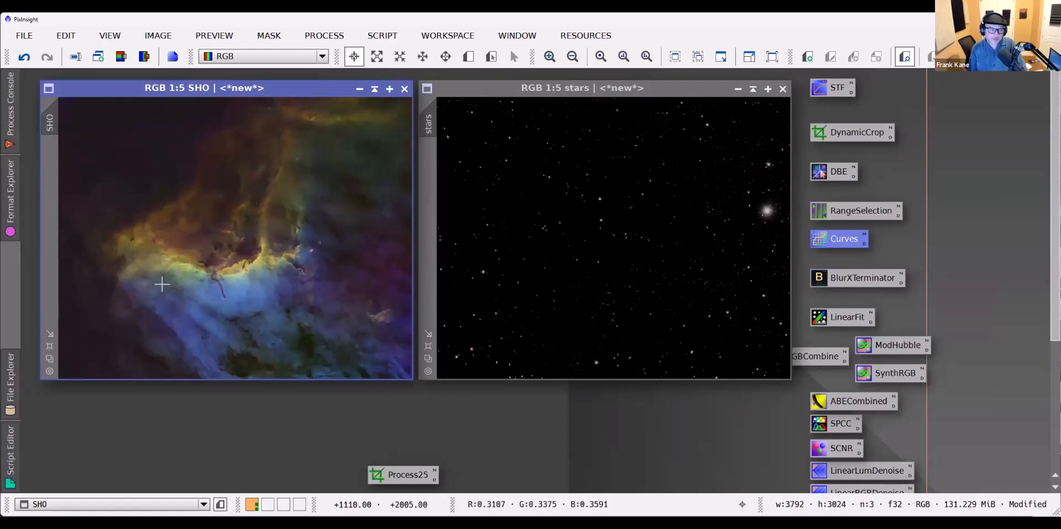
scroll(205, 290, up, 3)
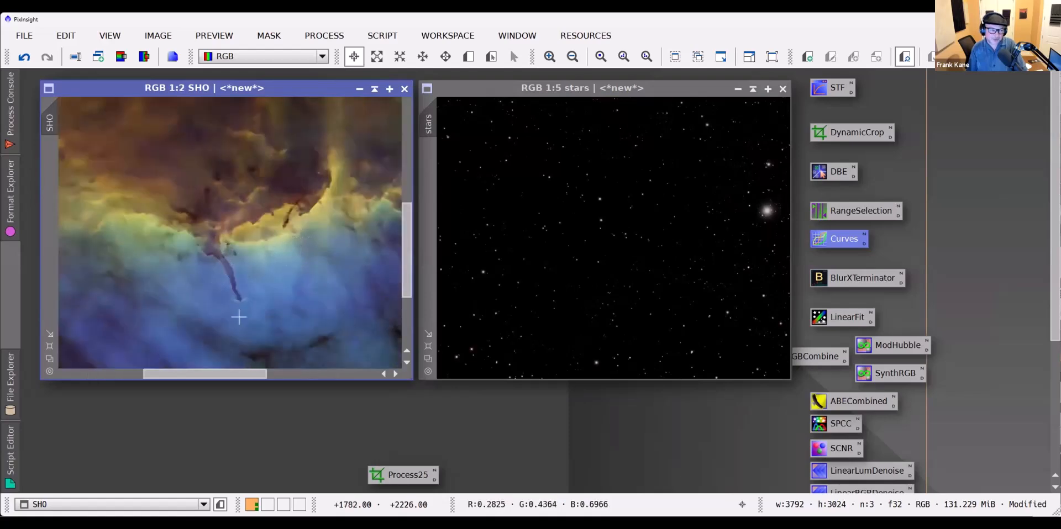
scroll(305, 272, down, 1)
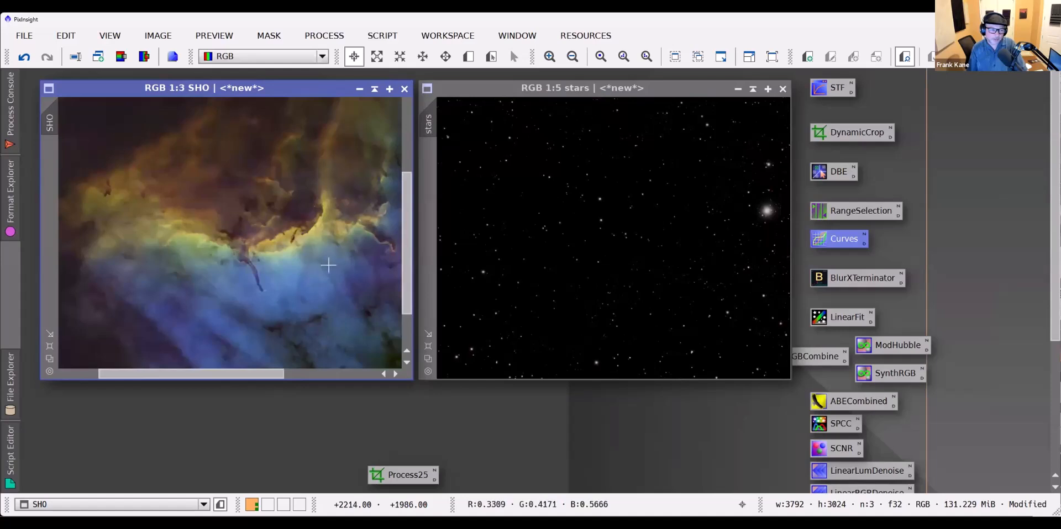
scroll(328, 264, down, 1)
scroll(328, 265, down, 1)
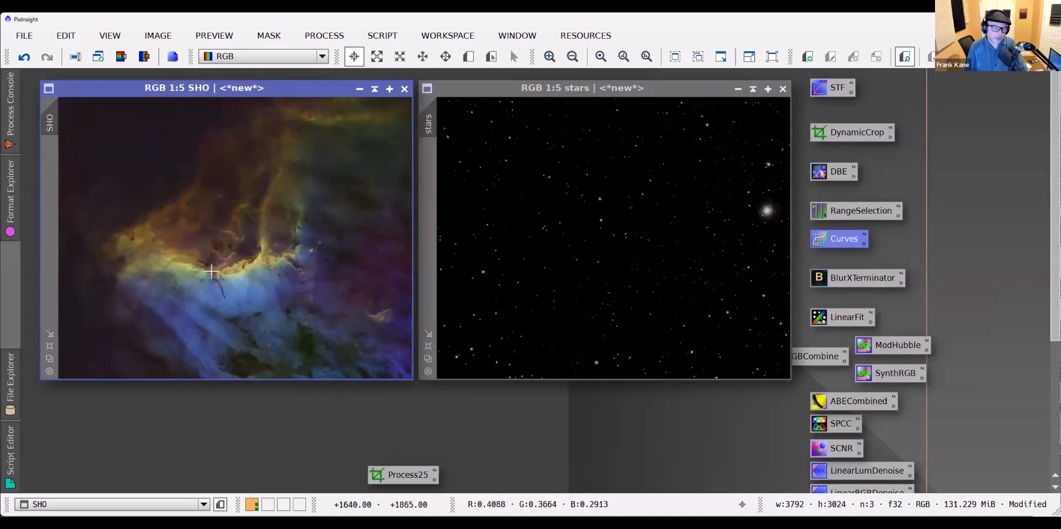
scroll(310, 328, up, 1)
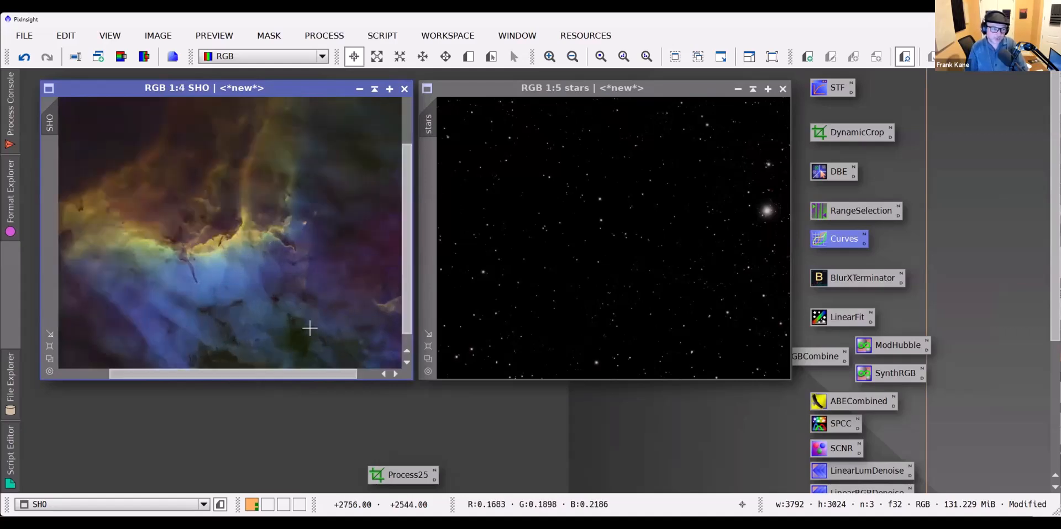
scroll(326, 317, up, 1)
drag(408, 280, 408, 250)
scroll(276, 267, down, 2)
scroll(268, 268, down, 1)
scroll(261, 268, up, 1)
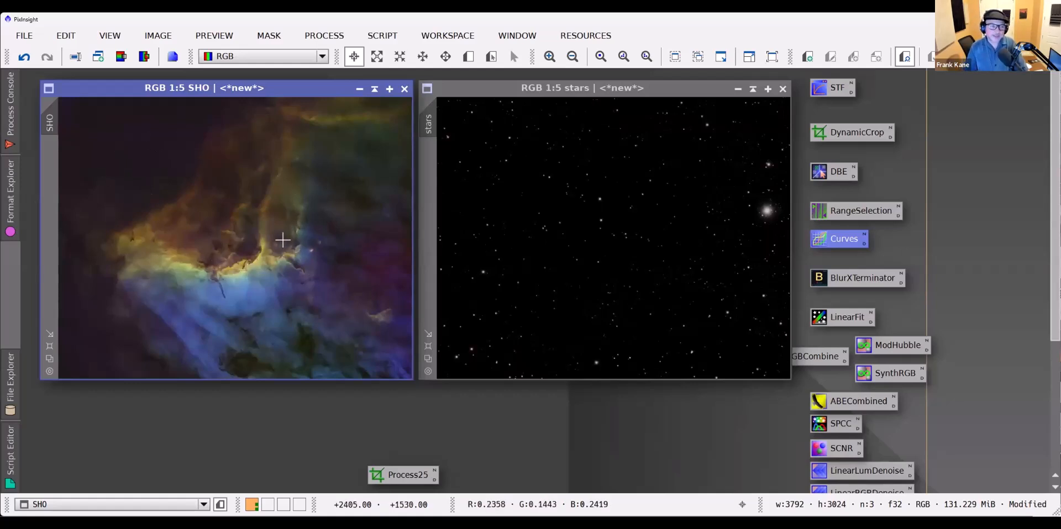
Extract only the CIE L*a*b* L channel from the SHO image and place the resulting grayscale image beside it
click(738, 89)
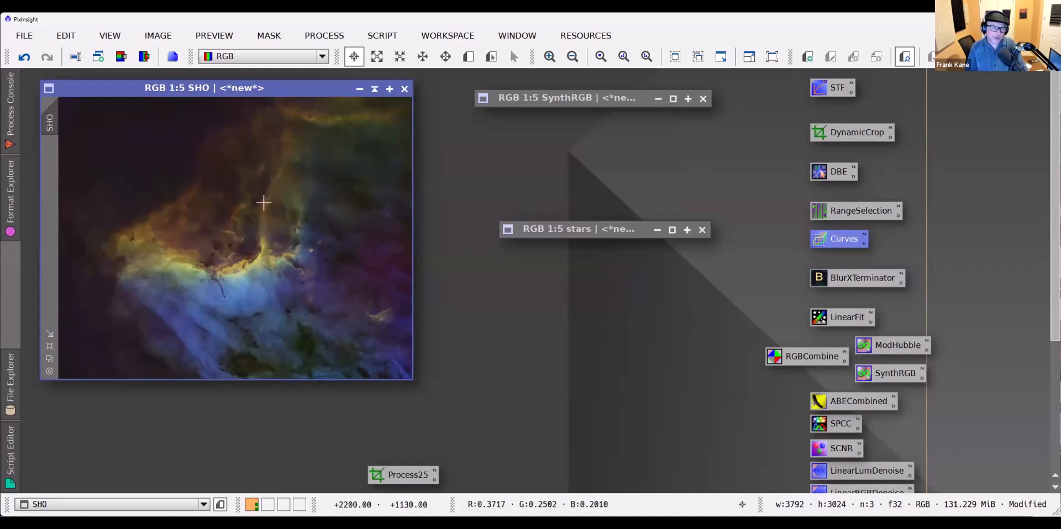
click(324, 36)
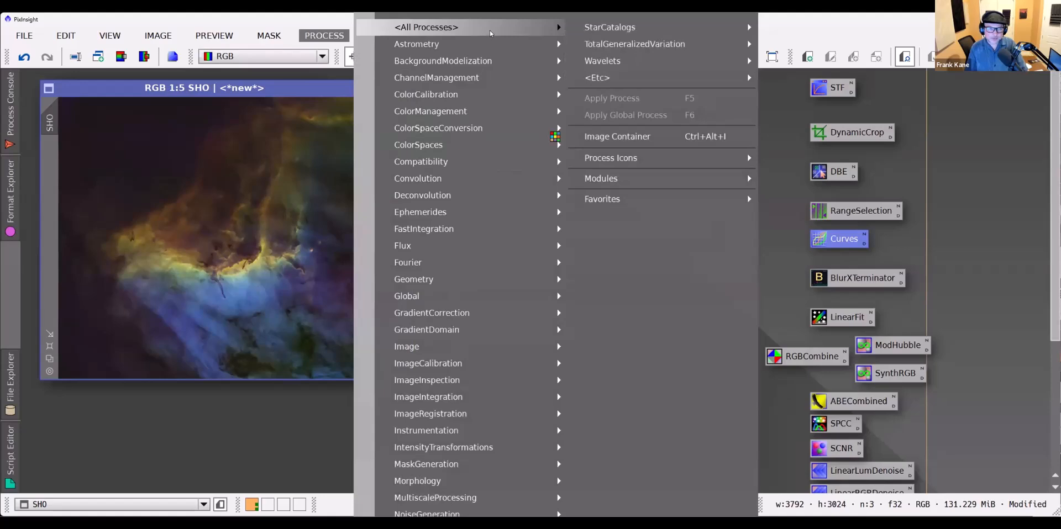
mouse_move(490, 33)
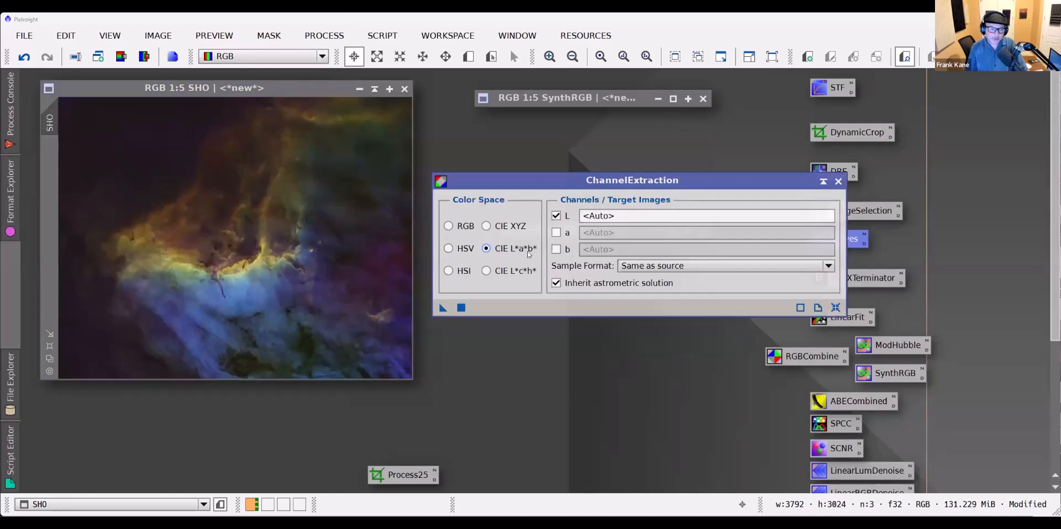
click(834, 308)
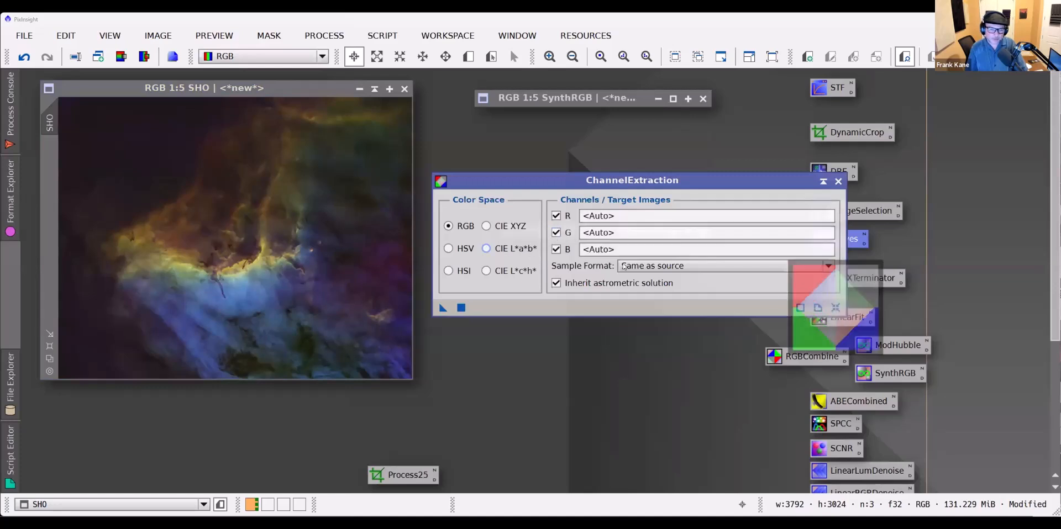
click(556, 233)
click(556, 249)
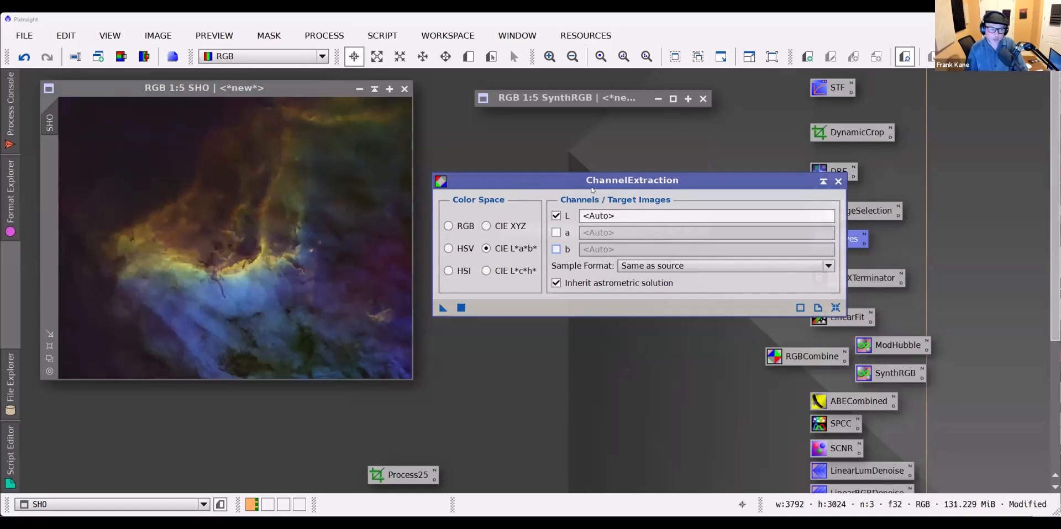
click(461, 308)
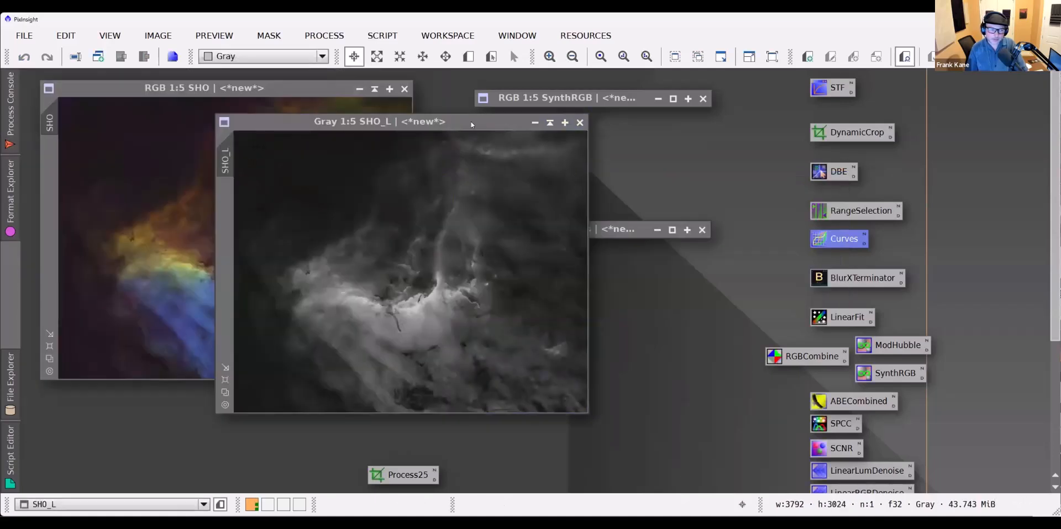
drag(486, 117, 669, 97)
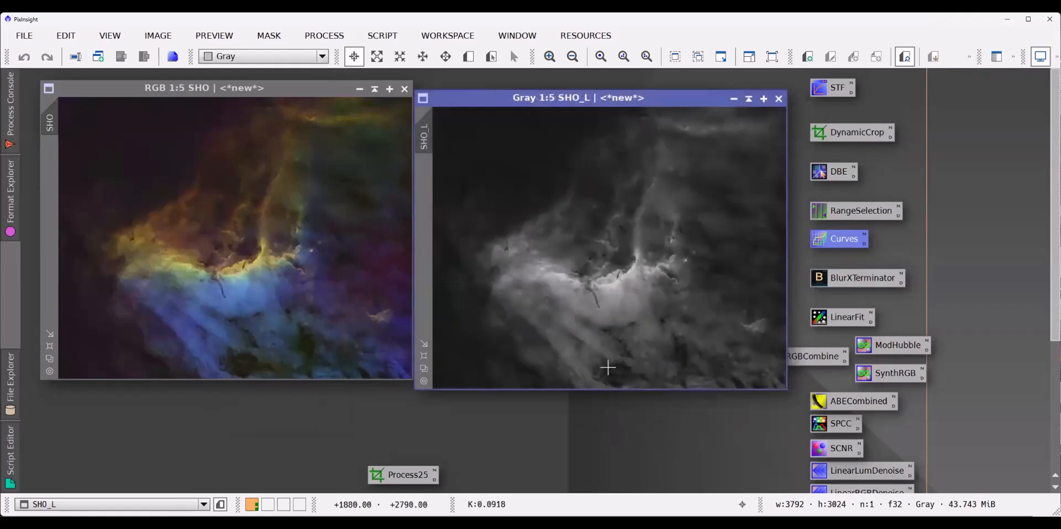
drag(497, 97, 498, 88)
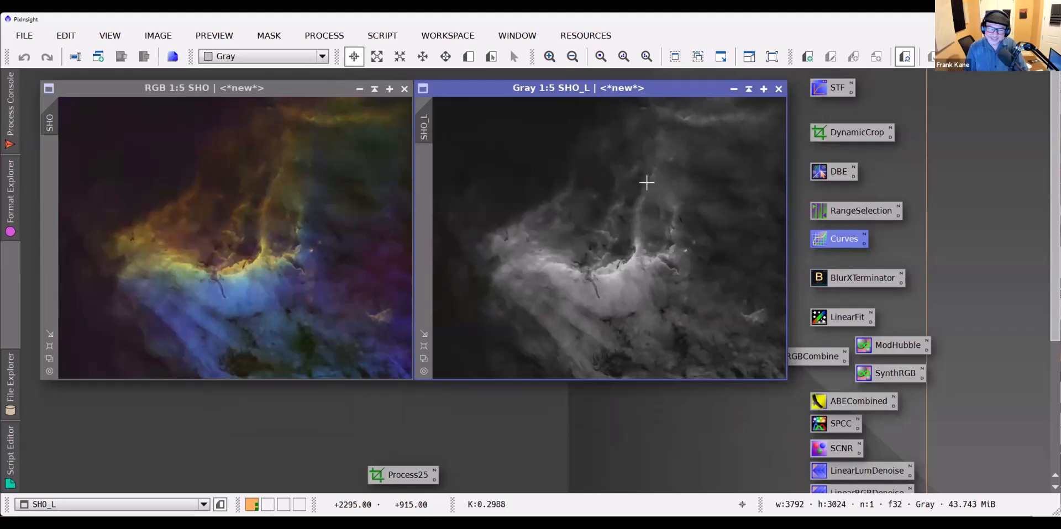
Boost SHO_L's contrast with an RGB/K S-curve with points near 0.56, 0.91 and 0.176, 0.100, previewed in real time, and apply it
double_click(841, 241)
click(747, 468)
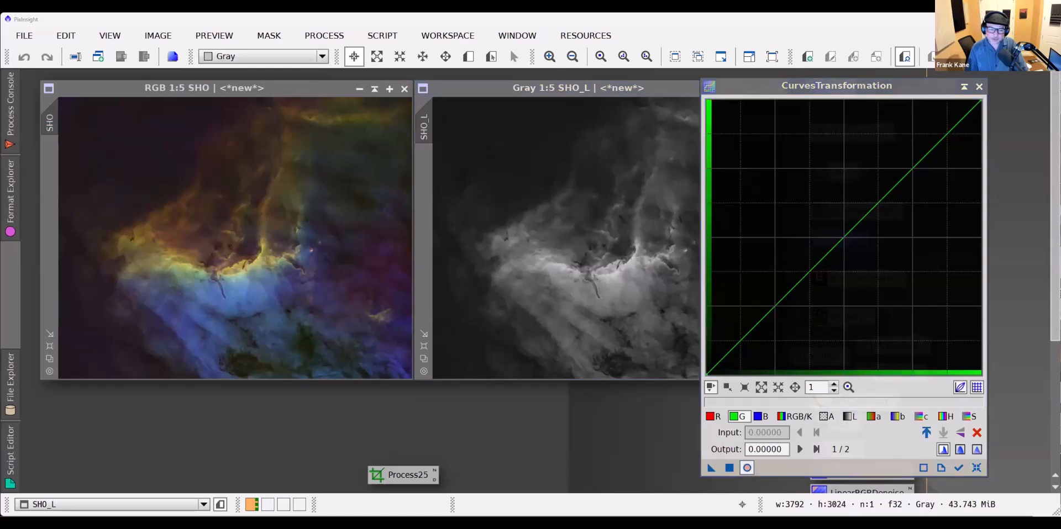
click(747, 468)
click(795, 416)
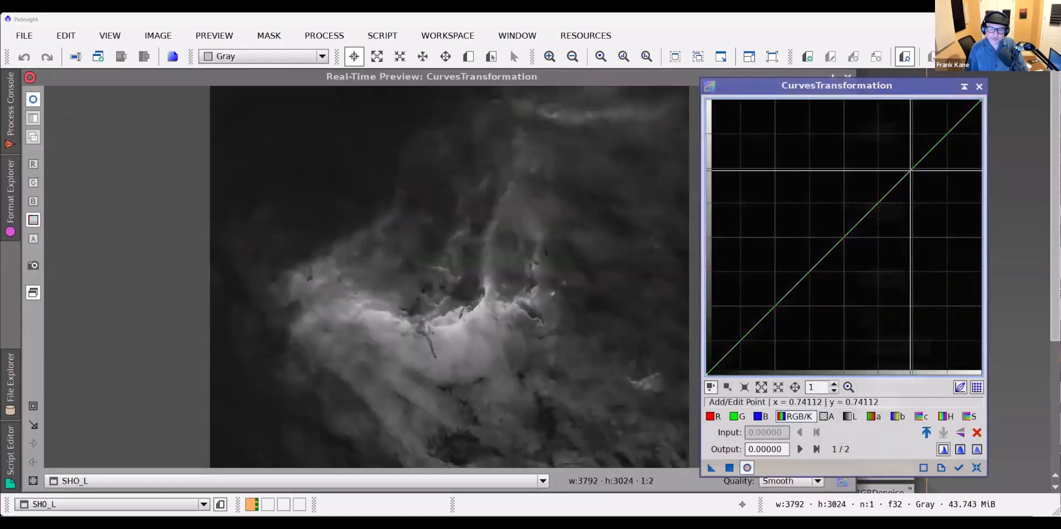
drag(864, 216, 864, 128)
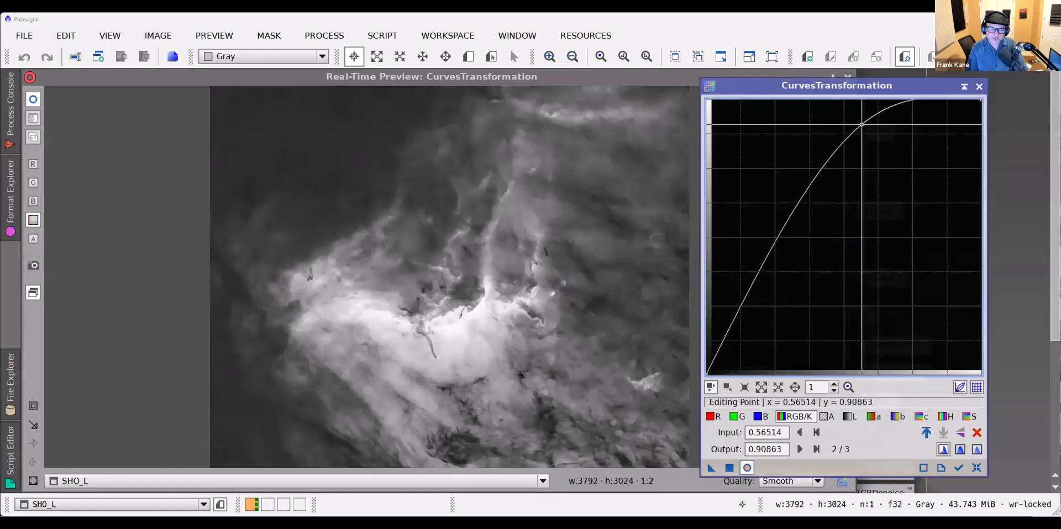
drag(751, 306, 755, 348)
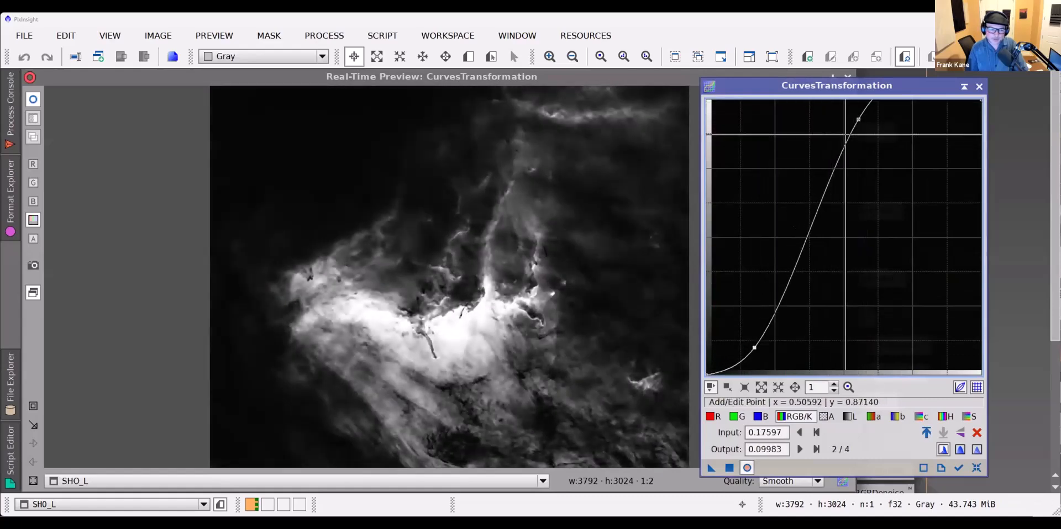
click(731, 469)
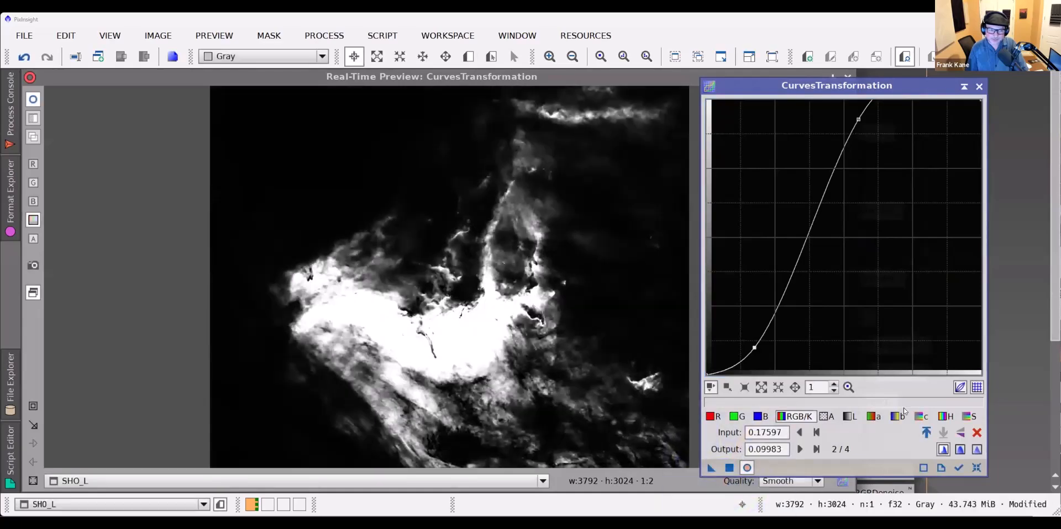
Apply a second RGB/K contrast curve to SHO_L with points at about 0.577, 0.971 and 0.124, 0.112, and close the preview
click(977, 468)
drag(866, 214, 865, 108)
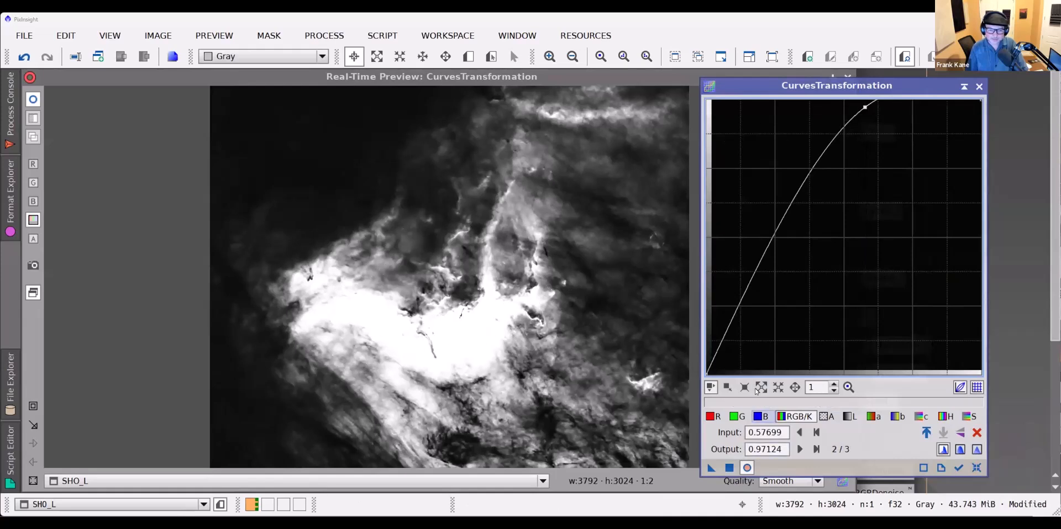
click(732, 342)
drag(732, 342, 740, 345)
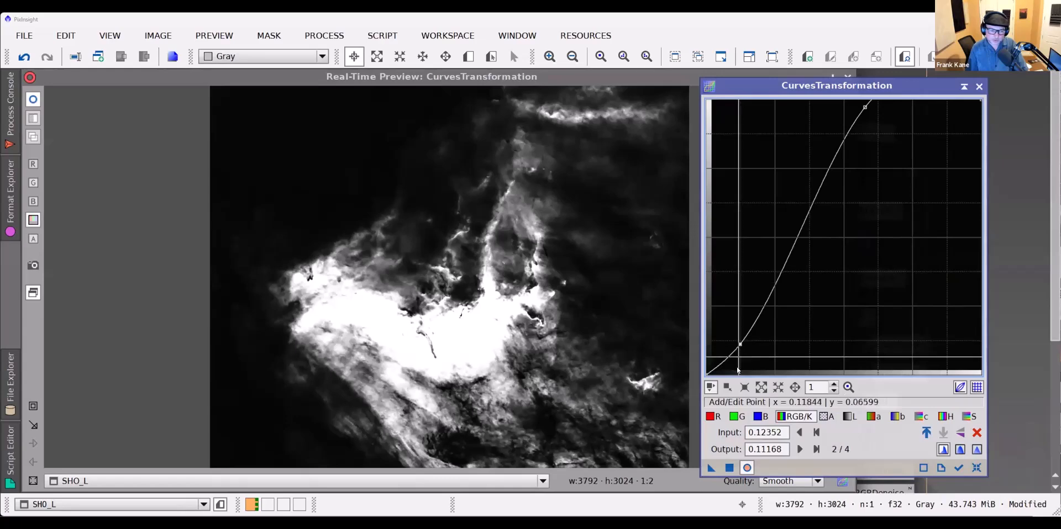
click(729, 469)
click(975, 468)
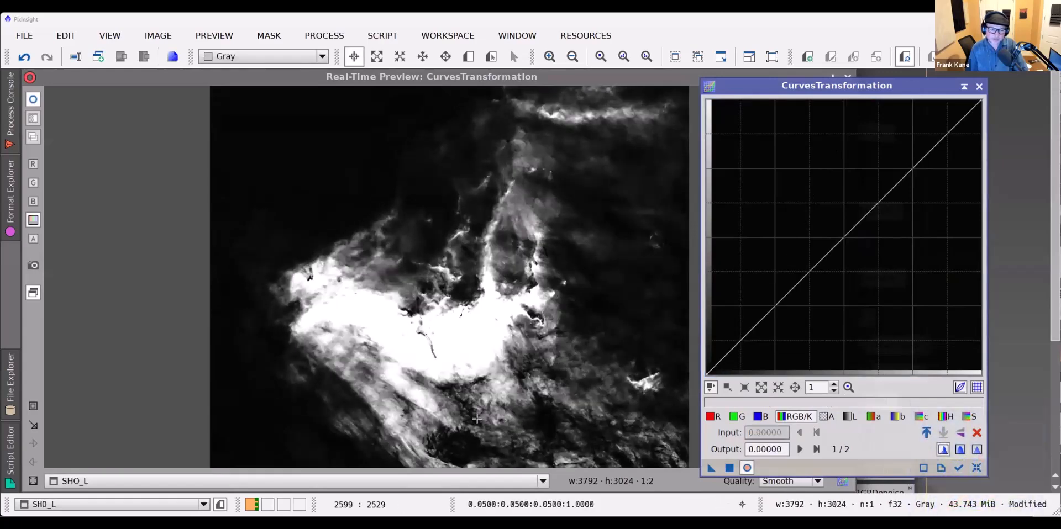
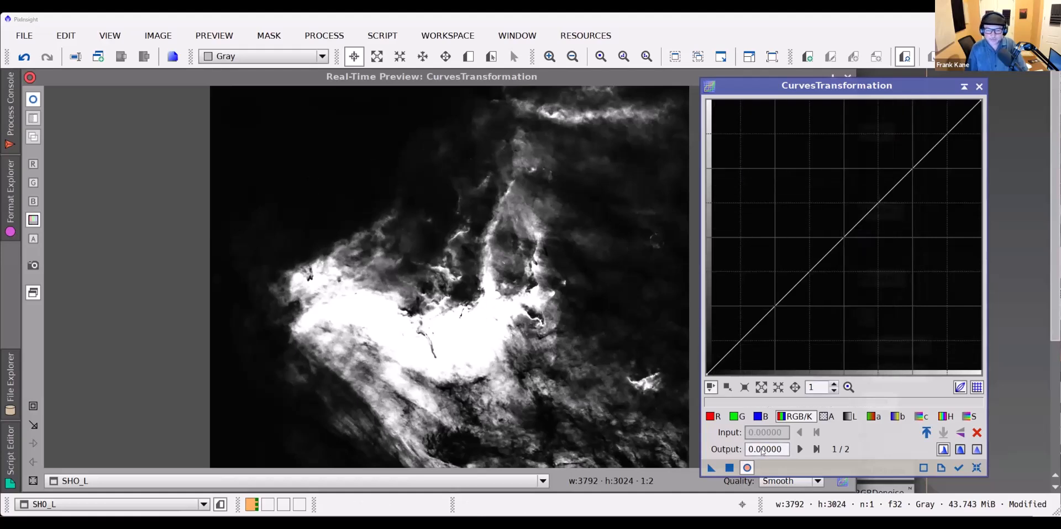
click(848, 77)
Soften SHO_L's fine detail with a parametric Convolution reset to defaults and set to a StdDev of 4.10
scroll(608, 283, up, 2)
scroll(608, 284, up, 2)
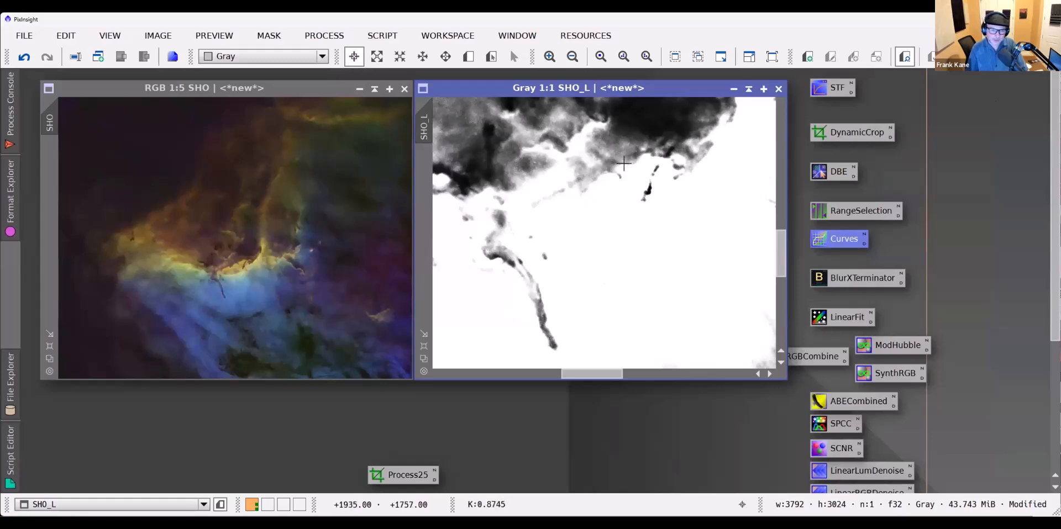
scroll(598, 162, down, 3)
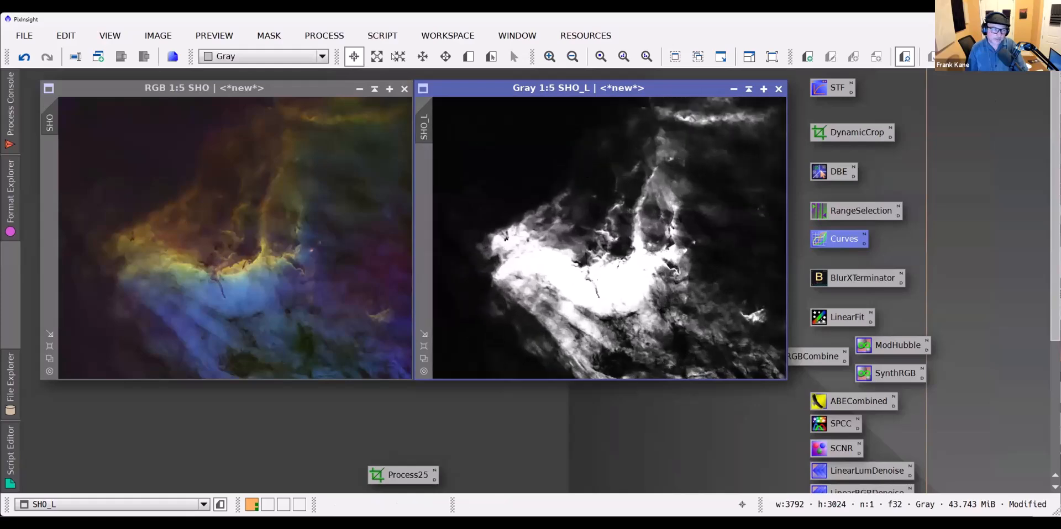
click(331, 36)
mouse_move(425, 28)
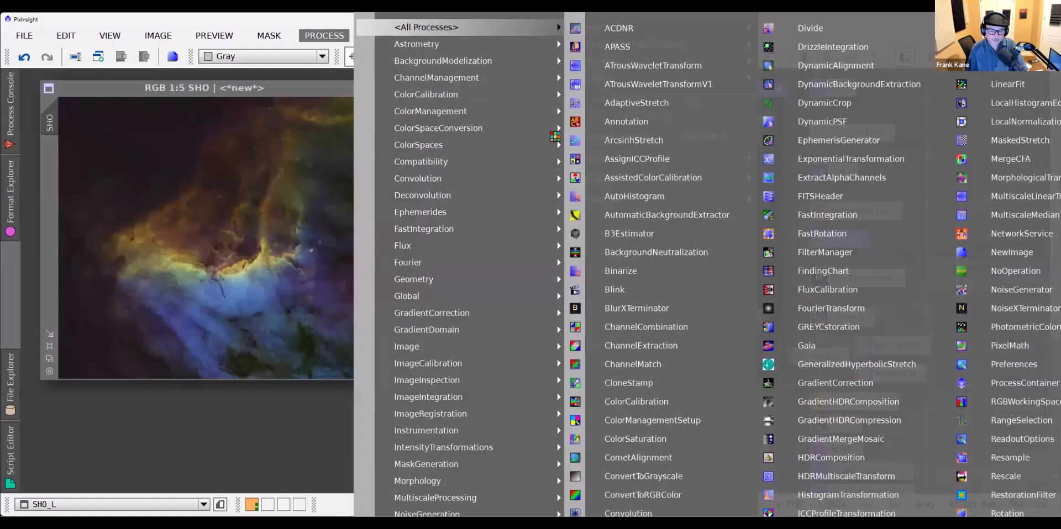
click(629, 513)
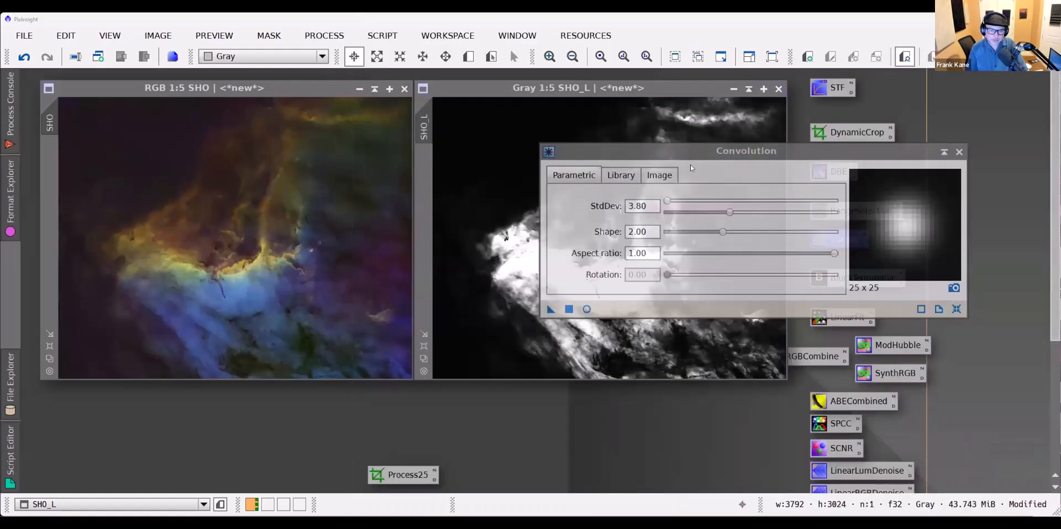
drag(713, 151, 600, 249)
click(843, 408)
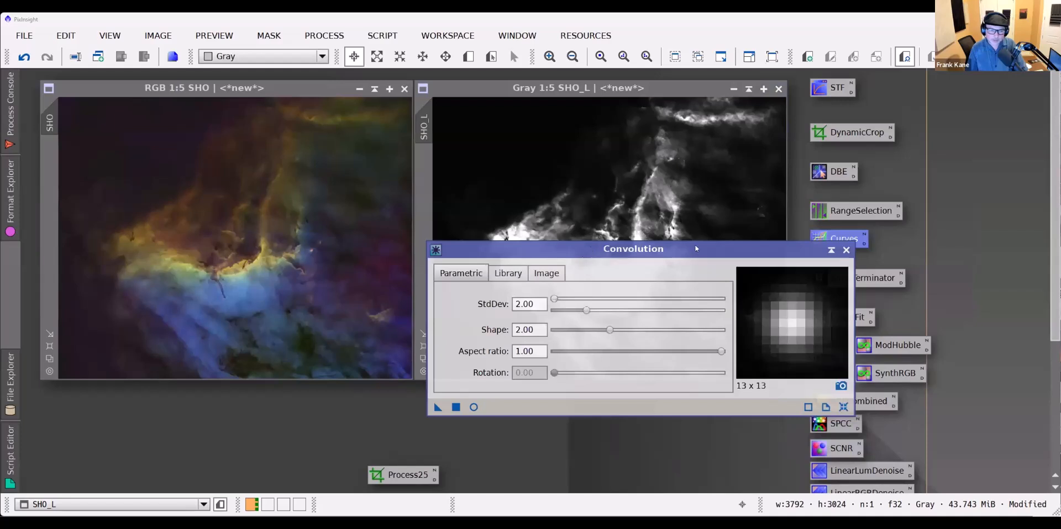
drag(695, 244, 826, 185)
drag(717, 252, 754, 266)
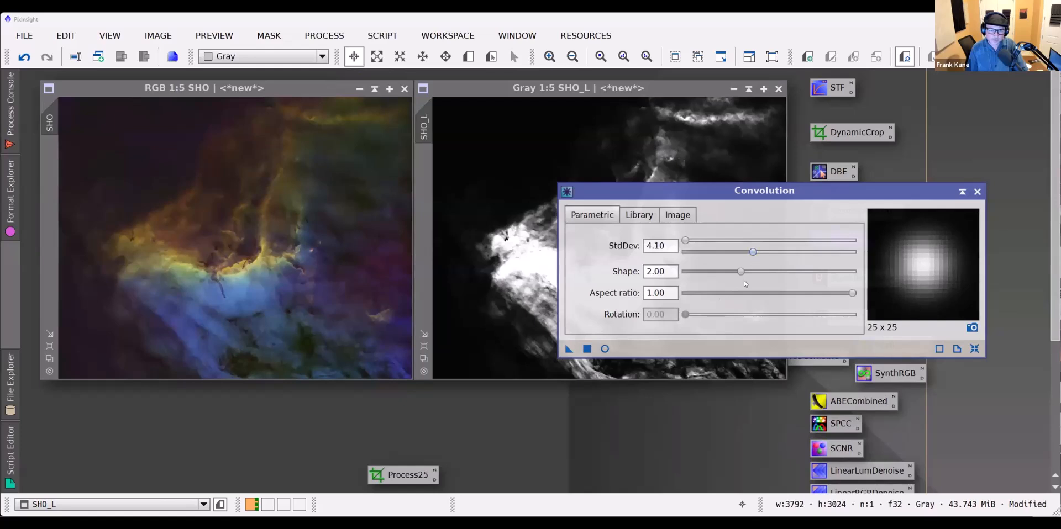
click(587, 348)
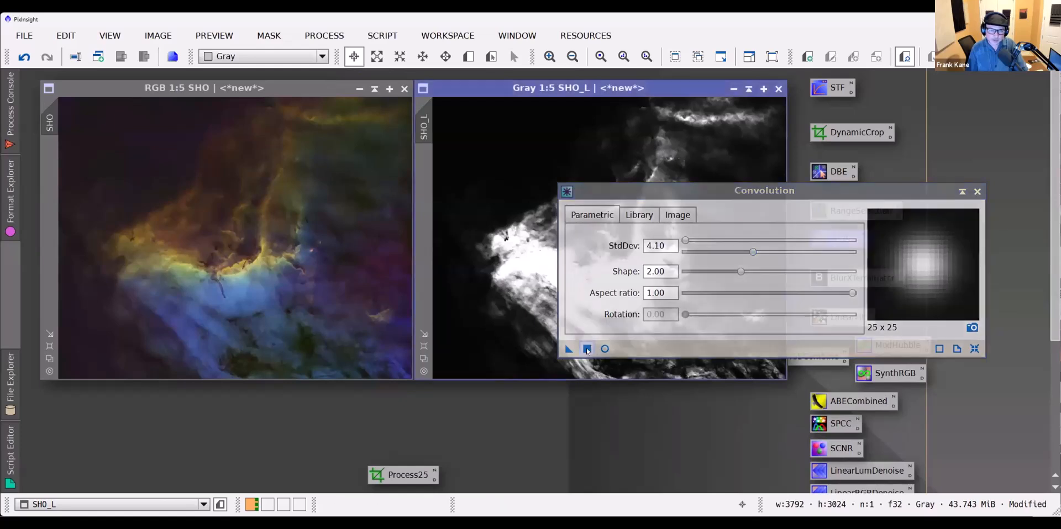
click(977, 192)
Check the softened detail in SHO_L up close and rename the image as lum_mask
scroll(624, 244, up, 4)
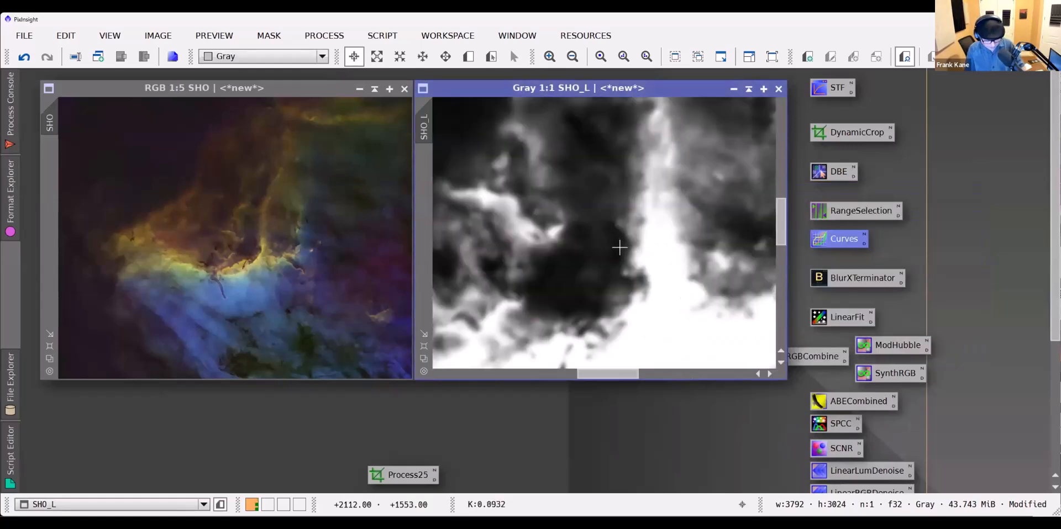
scroll(619, 251, down, 3)
scroll(619, 258, down, 1)
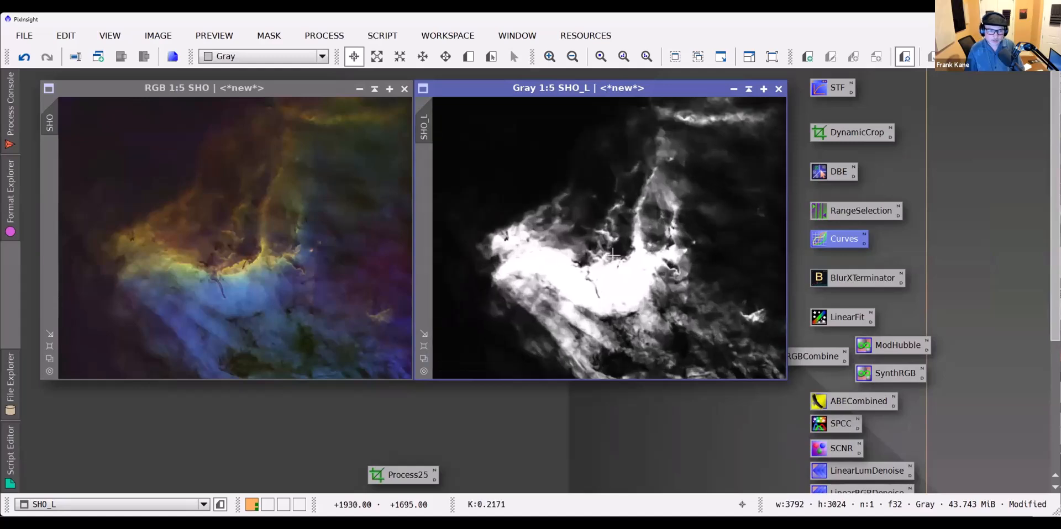
double_click(424, 131)
text(lum_mask)
click(619, 287)
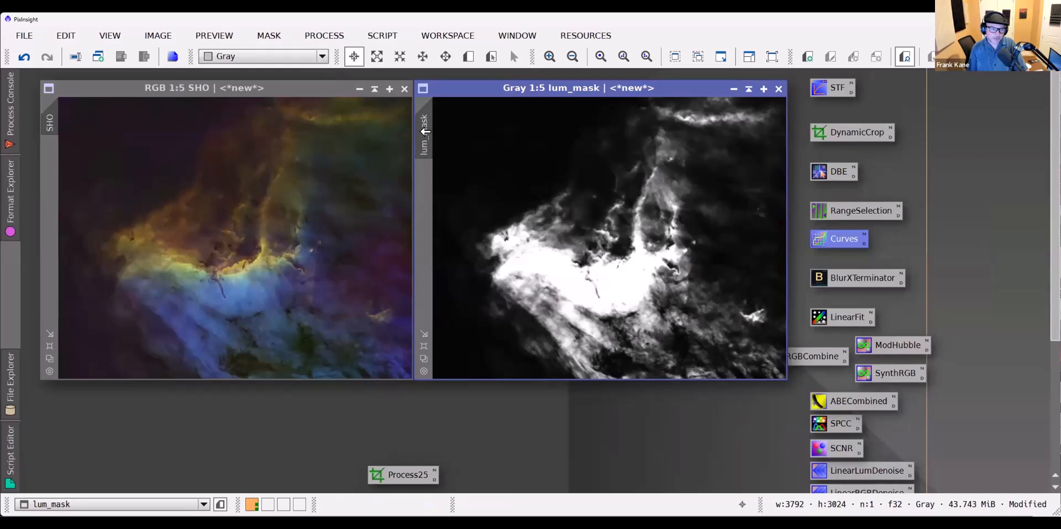
Apply lum_mask as the mask of the SHO image and hide the red mask overlay while keeping the mask enabled
mouse_move(425, 132)
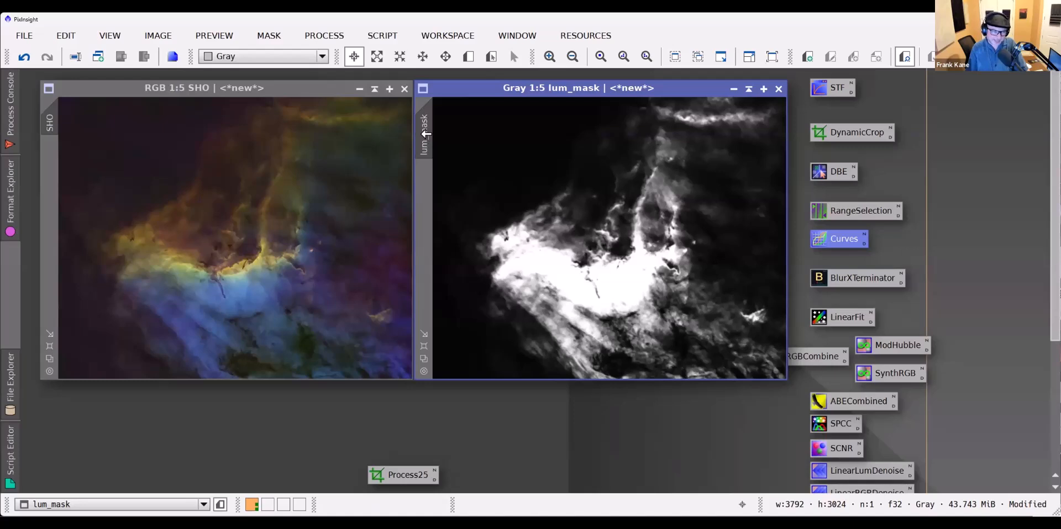
drag(426, 133, 47, 177)
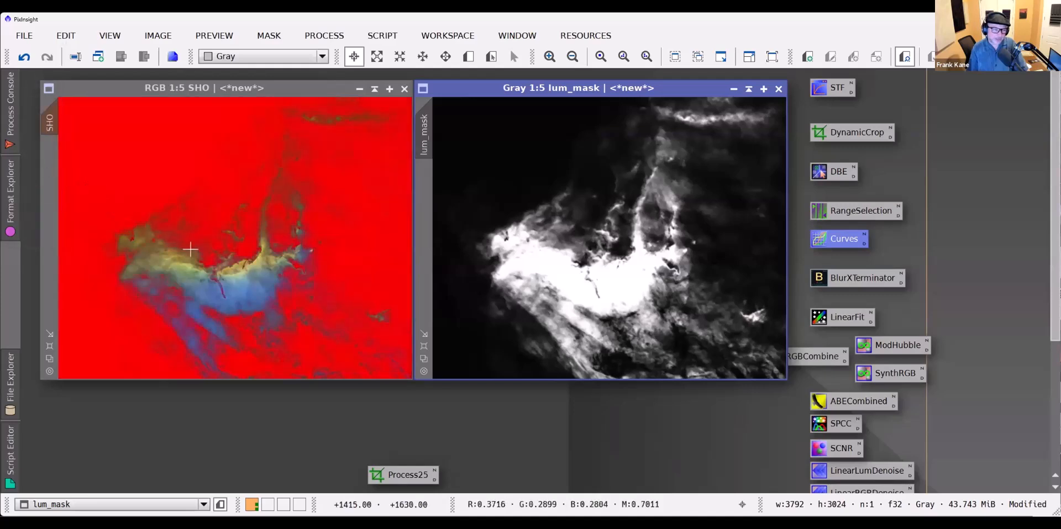
click(749, 89)
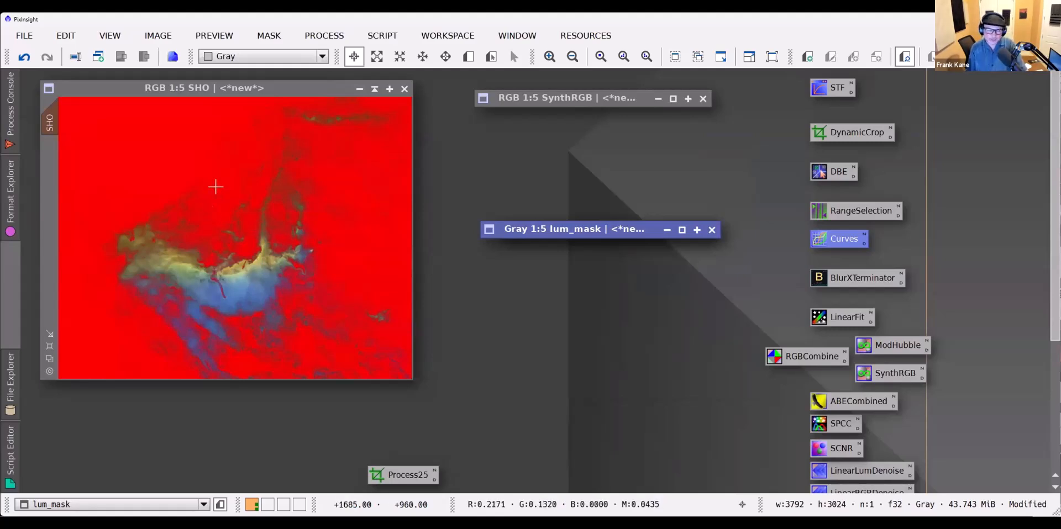
right_click(213, 164)
mouse_move(303, 325)
click(510, 402)
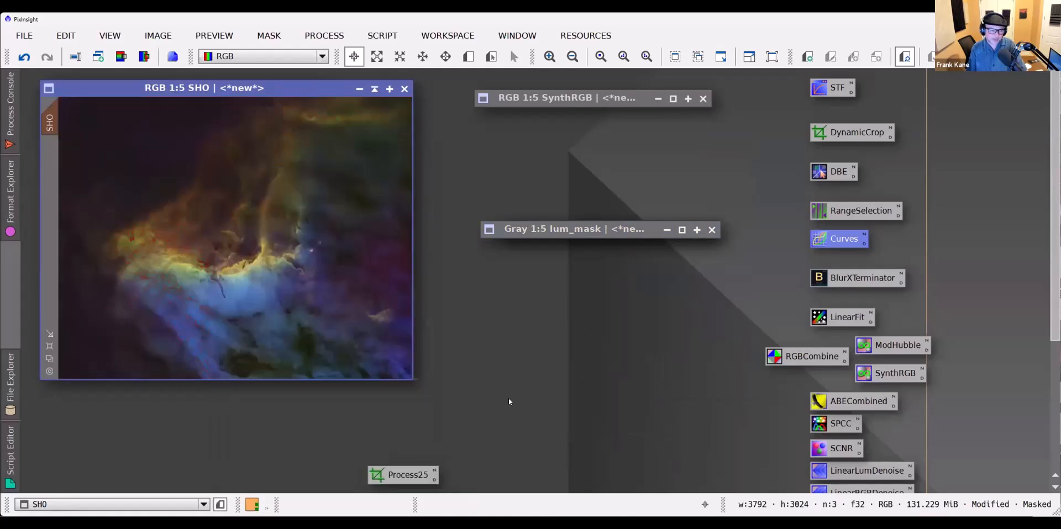
mouse_move(51, 127)
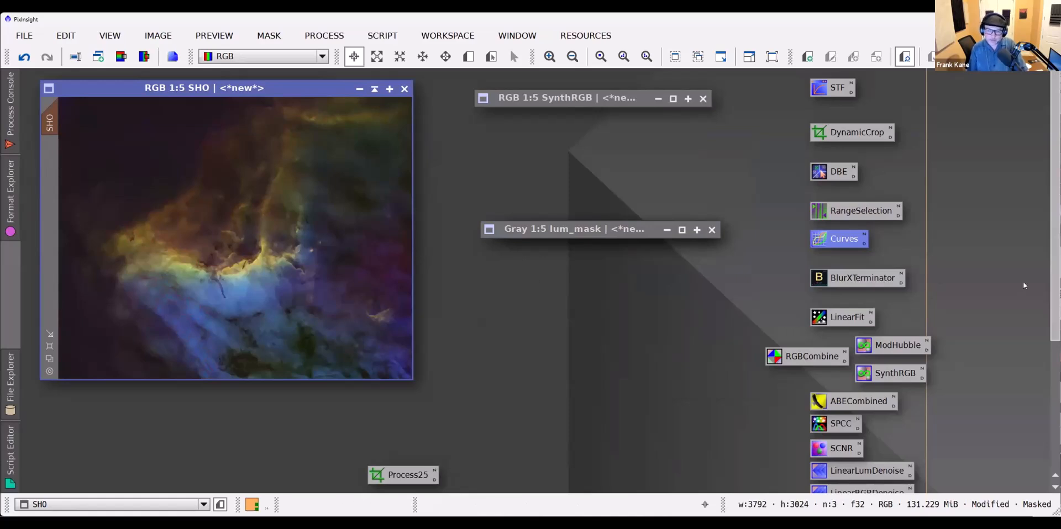
Try LocalHistogramEqualization on the masked SHO image with the amount raised to 1.000
scroll(894, 438, down, 5)
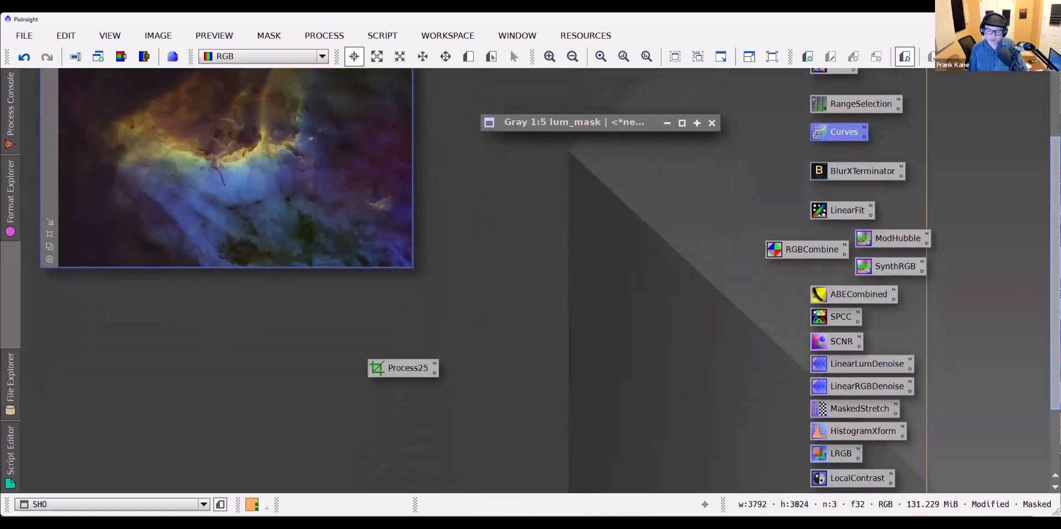
double_click(856, 470)
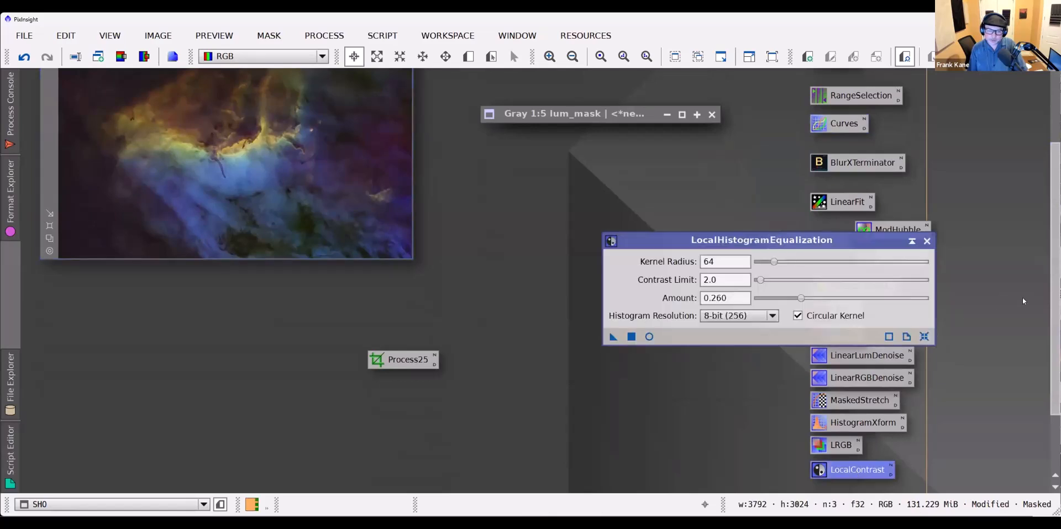
scroll(842, 253, up, 5)
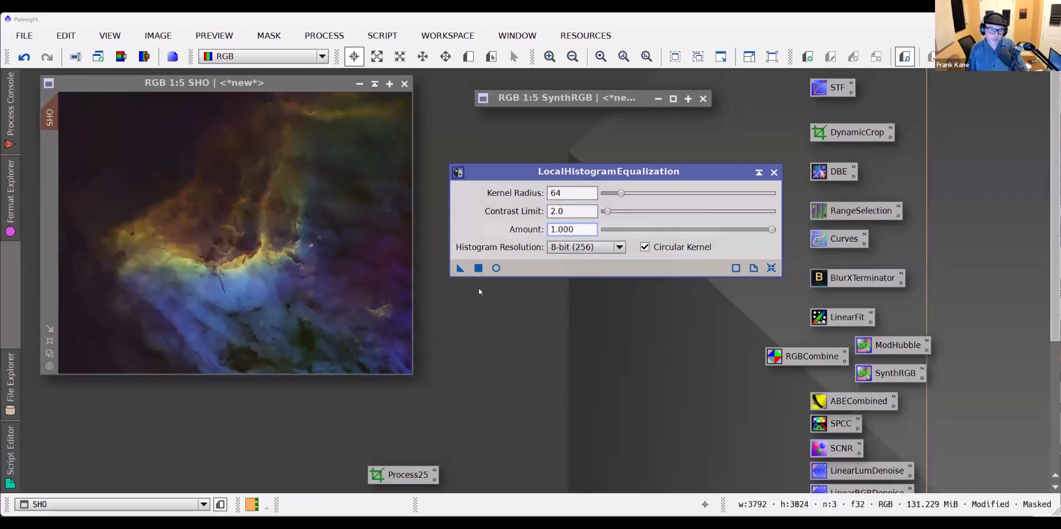
click(292, 87)
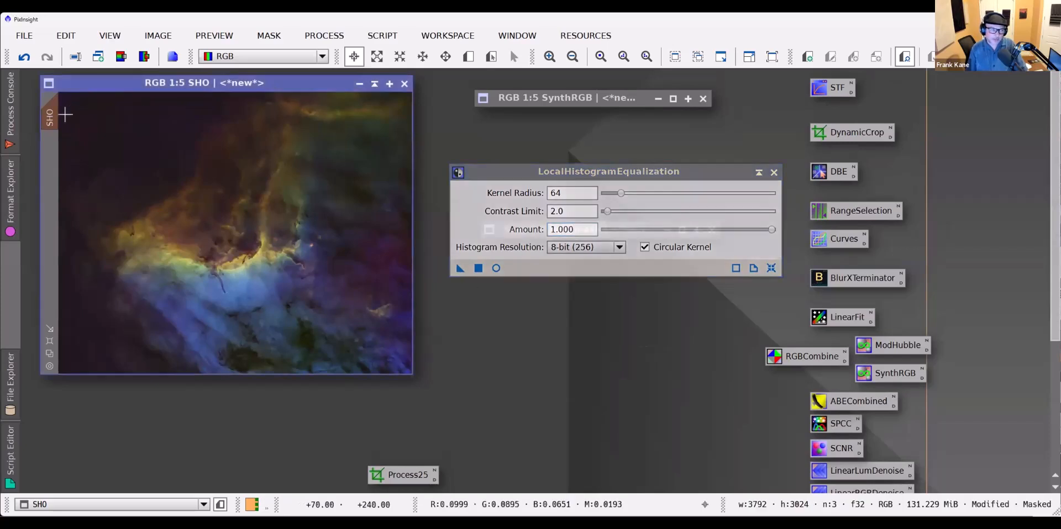
click(478, 269)
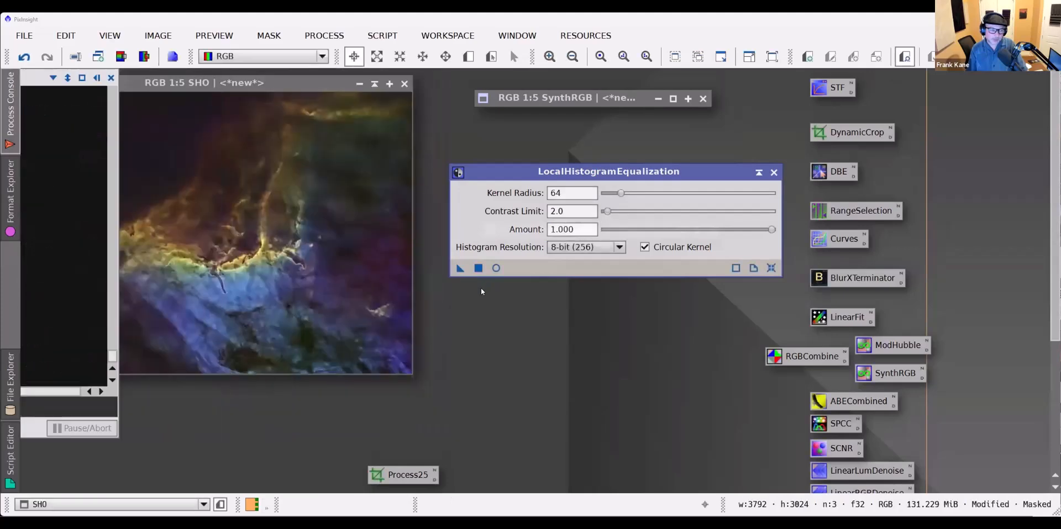
Examine the equalized nebula detail in SHO up close, especially the bright ridge and the dark pillar
scroll(261, 233, up, 2)
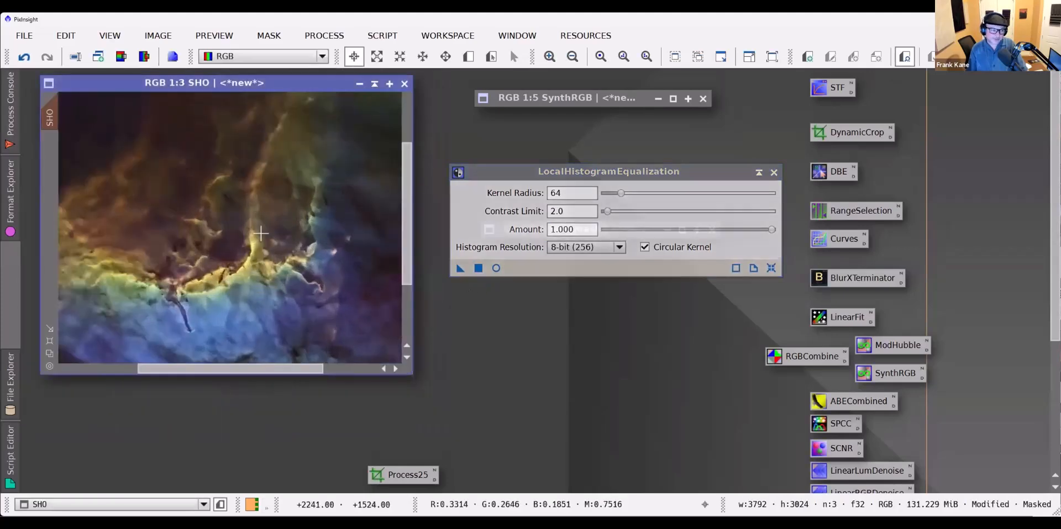
scroll(261, 233, up, 1)
scroll(246, 249, down, 1)
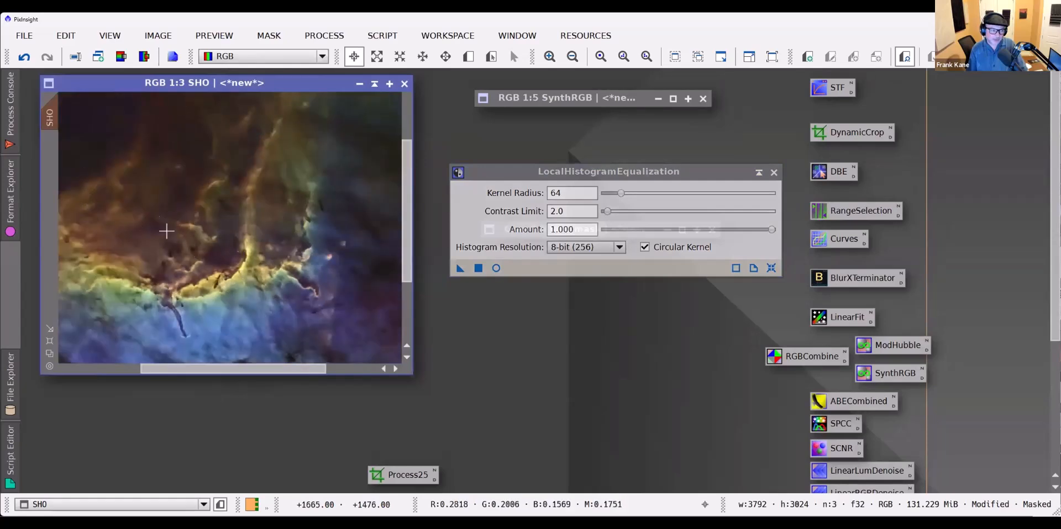
scroll(170, 307, up, 1)
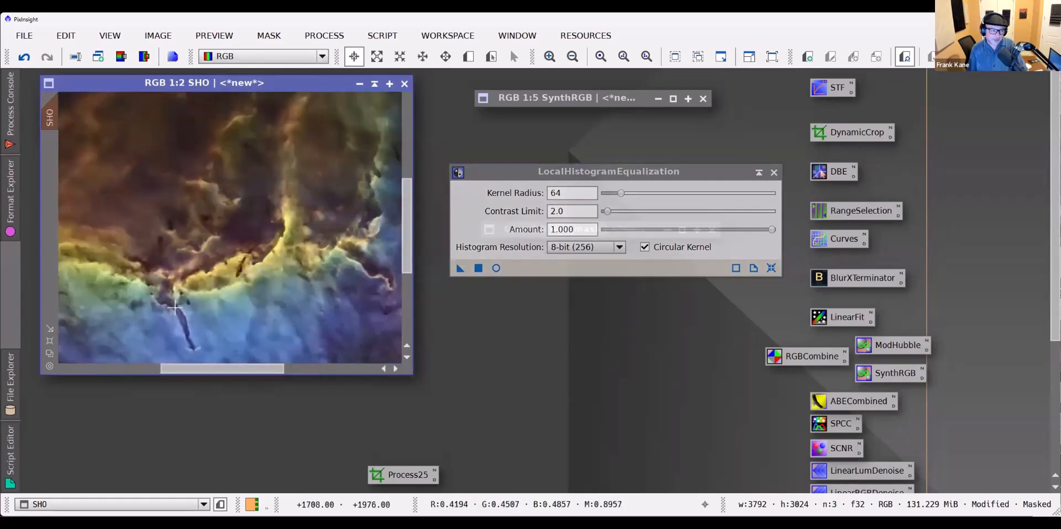
scroll(233, 279, down, 1)
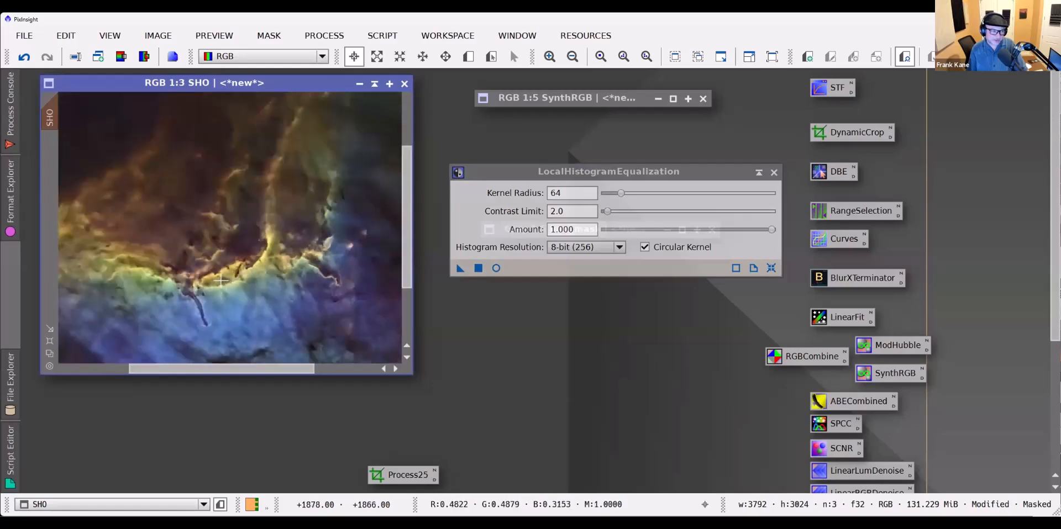
scroll(219, 283, down, 1)
scroll(217, 284, down, 1)
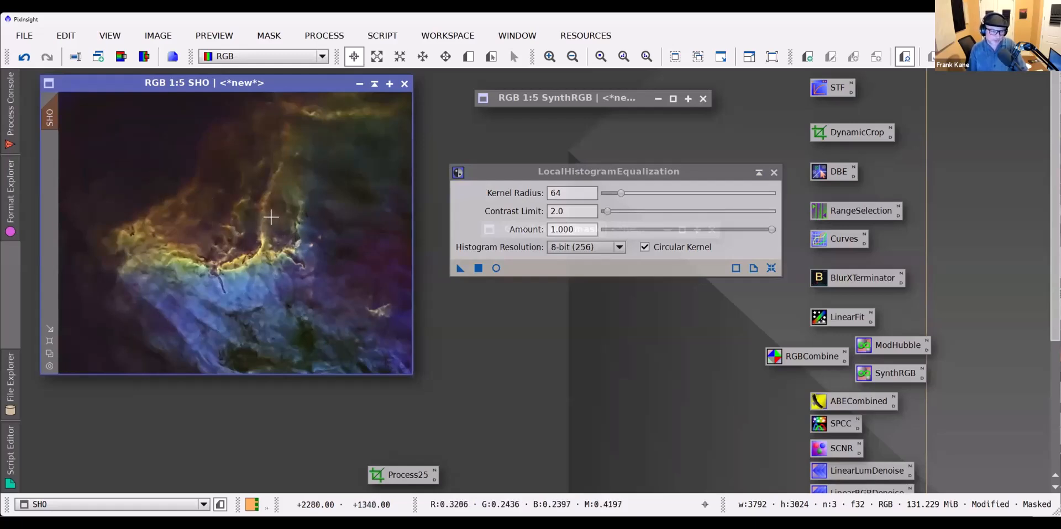
Undo the LocalHistogramEqualization on SHO and reapply it with an amount of 0.250
click(166, 40)
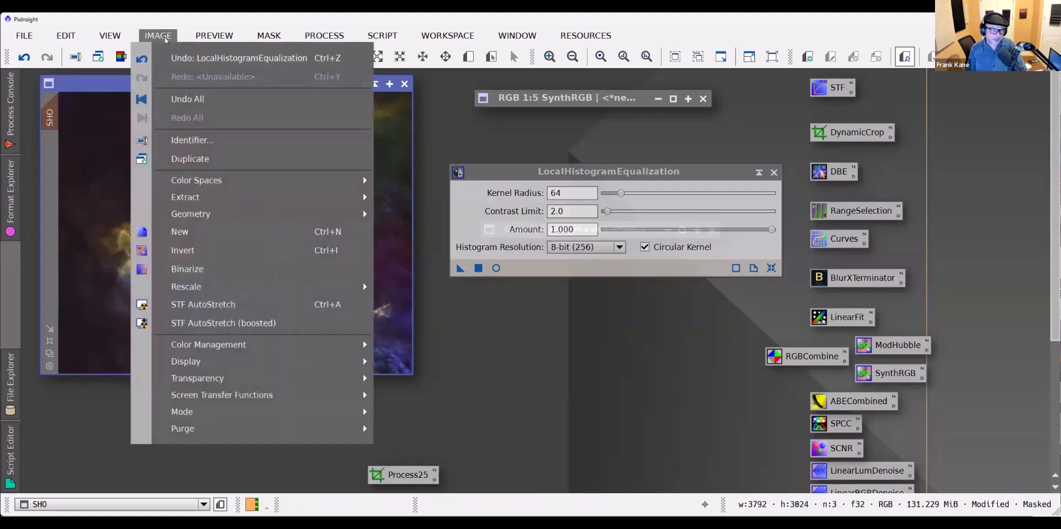
click(169, 51)
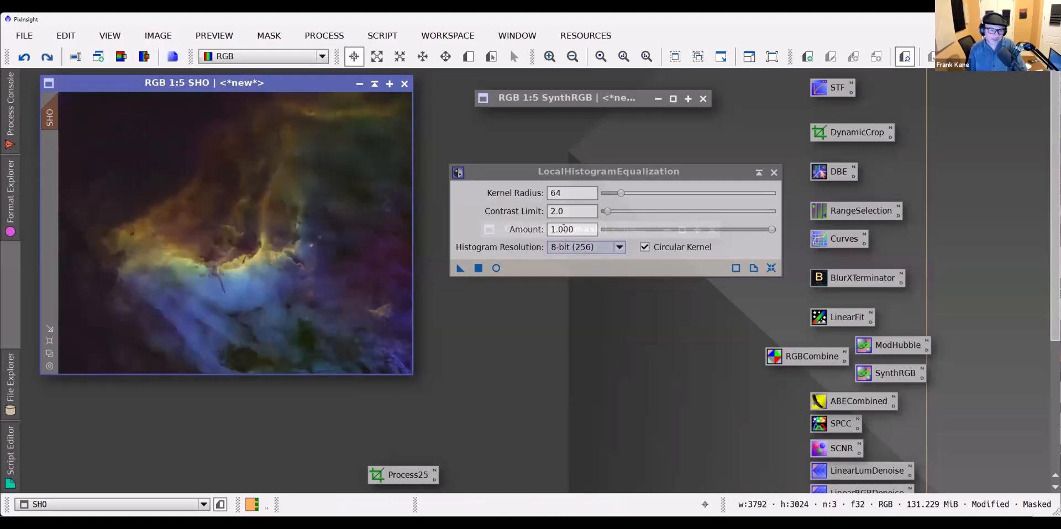
drag(772, 232, 644, 241)
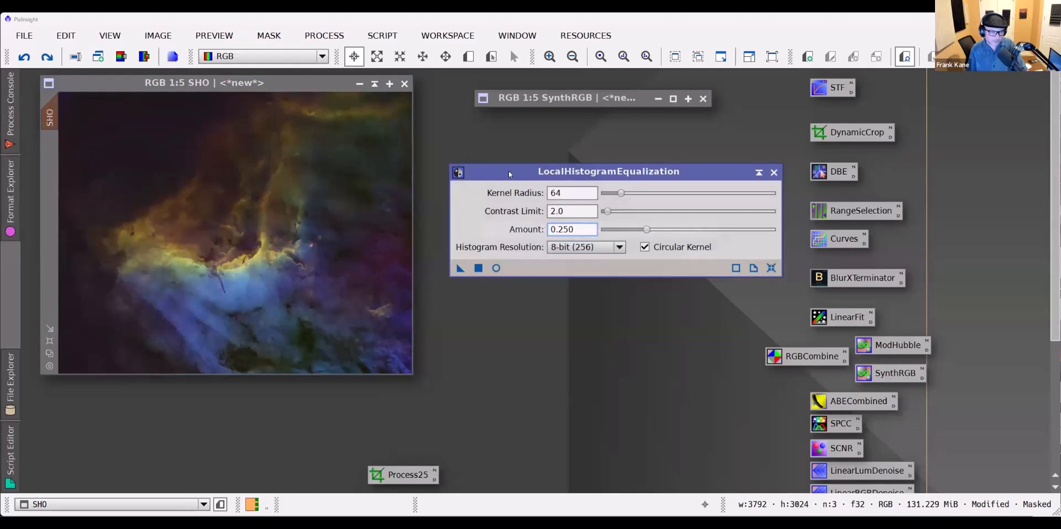
click(479, 268)
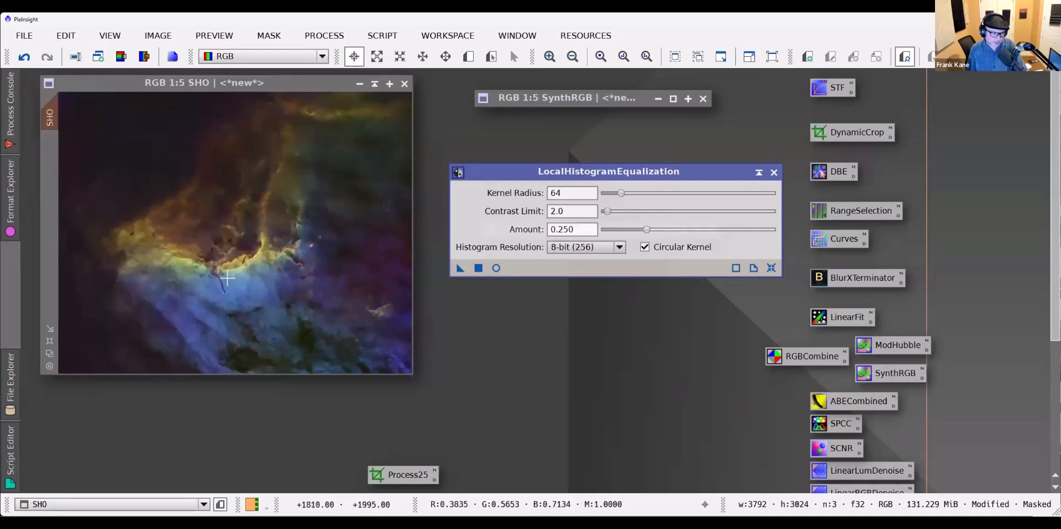
Inspect the bright ridge and the tip of the dark pillar in SHO for artifacts from the gentler equalization
scroll(219, 281, up, 2)
scroll(257, 271, up, 1)
scroll(228, 259, up, 1)
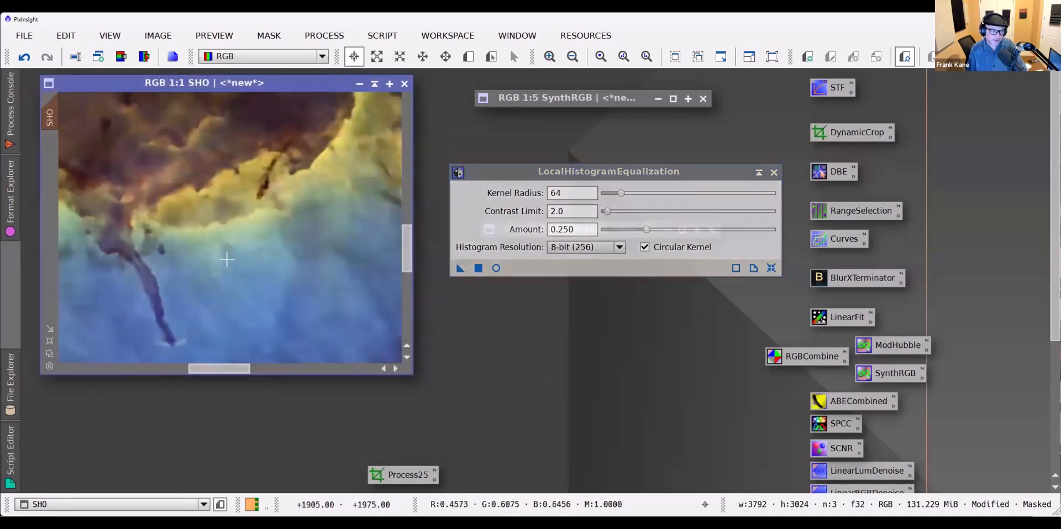
scroll(226, 260, down, 1)
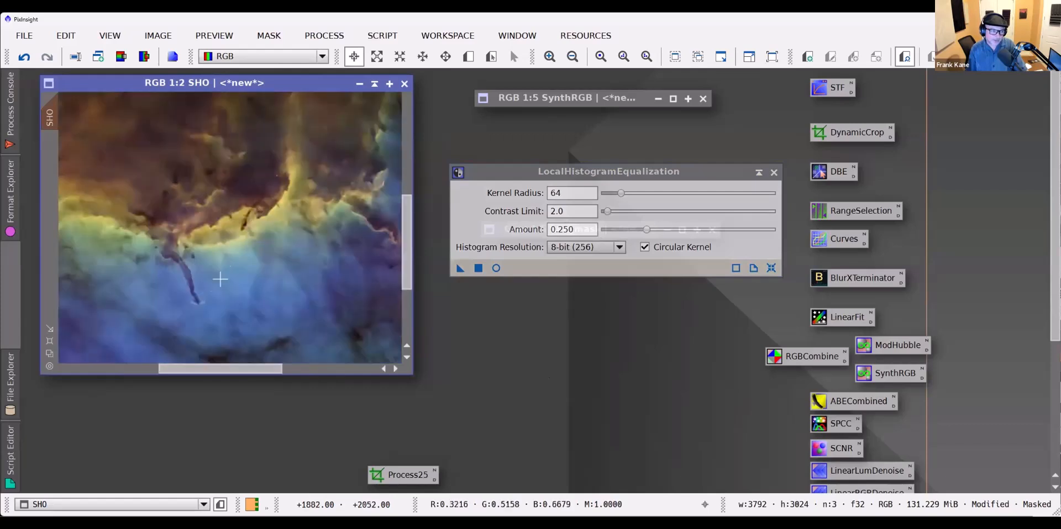
scroll(209, 298, up, 2)
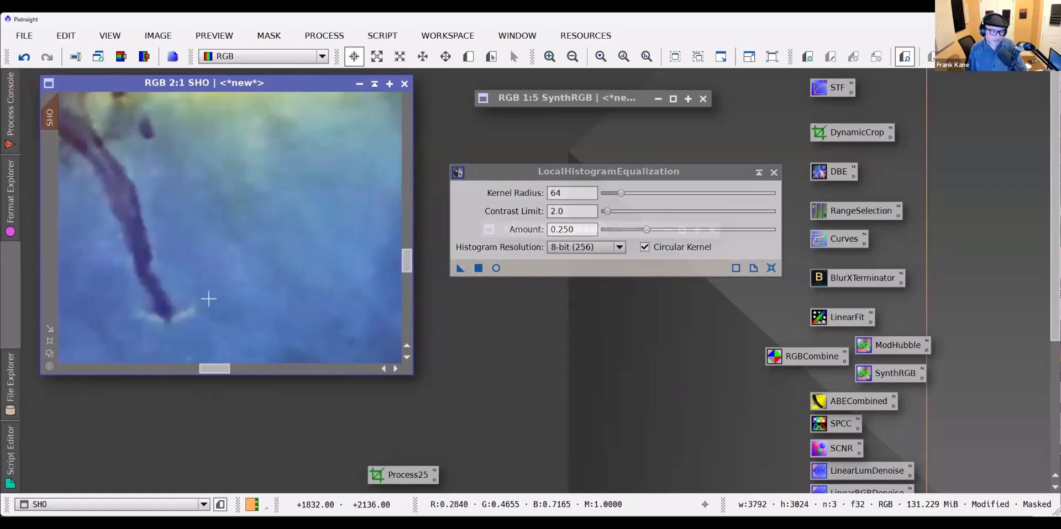
scroll(209, 299, down, 3)
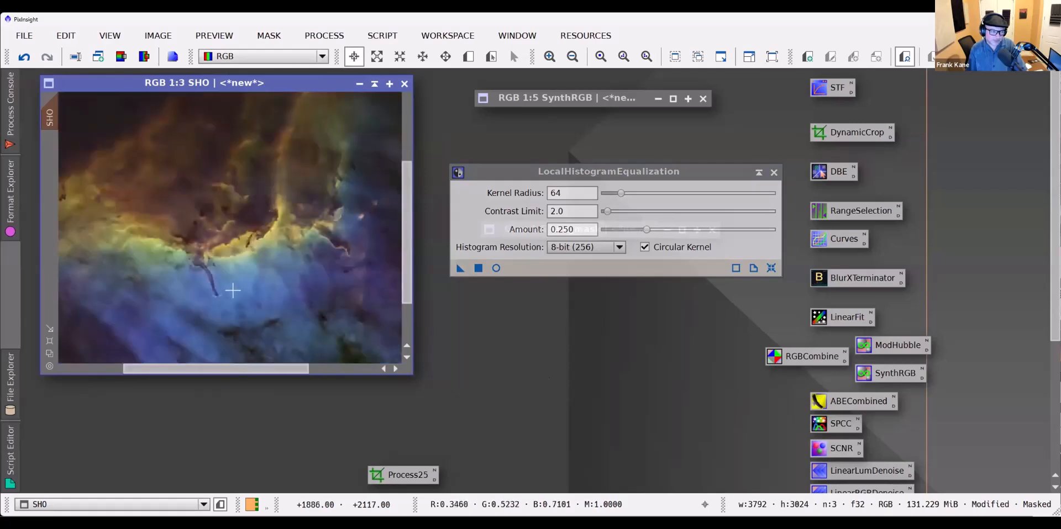
scroll(233, 290, down, 2)
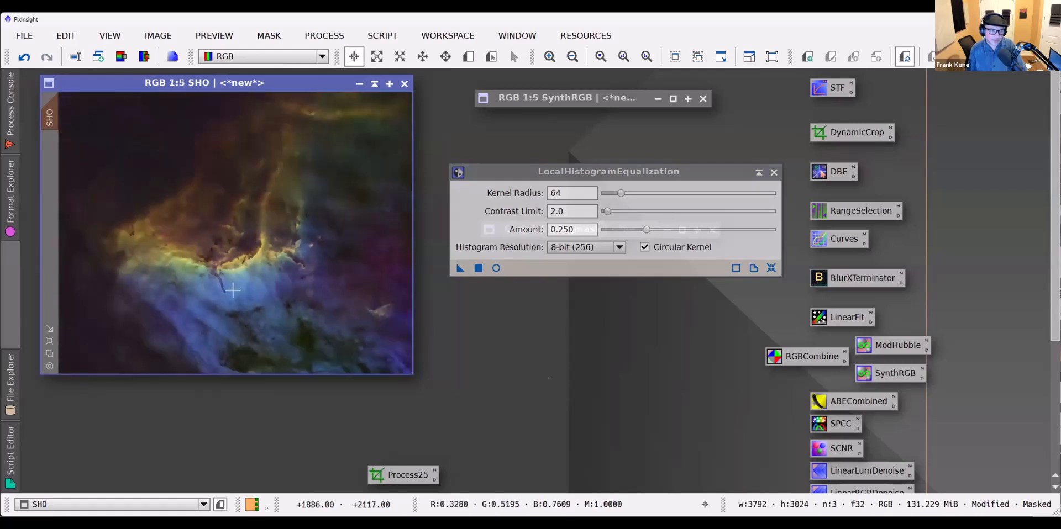
Remove the mask from the SHO image and close LocalHistogramEqualization
right_click(238, 187)
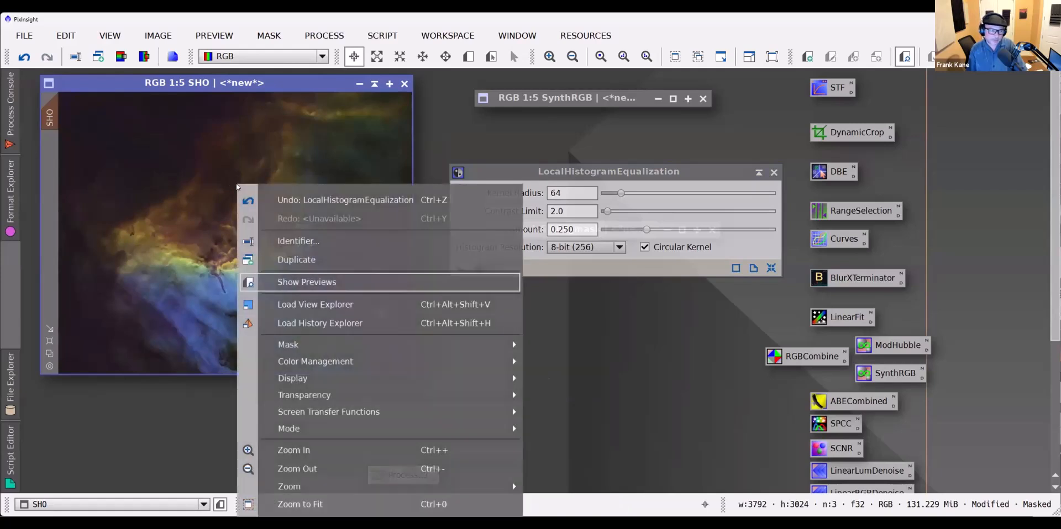
mouse_move(332, 345)
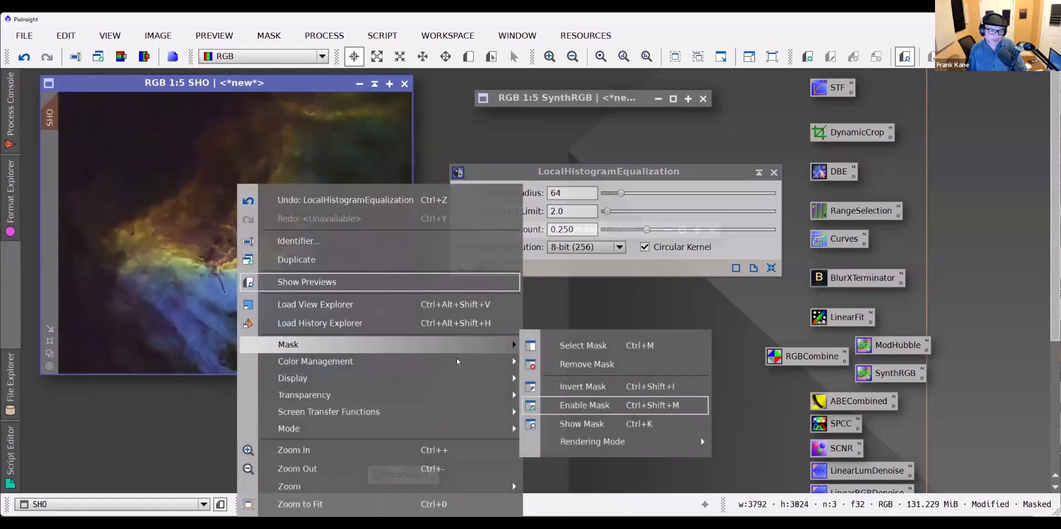
click(576, 364)
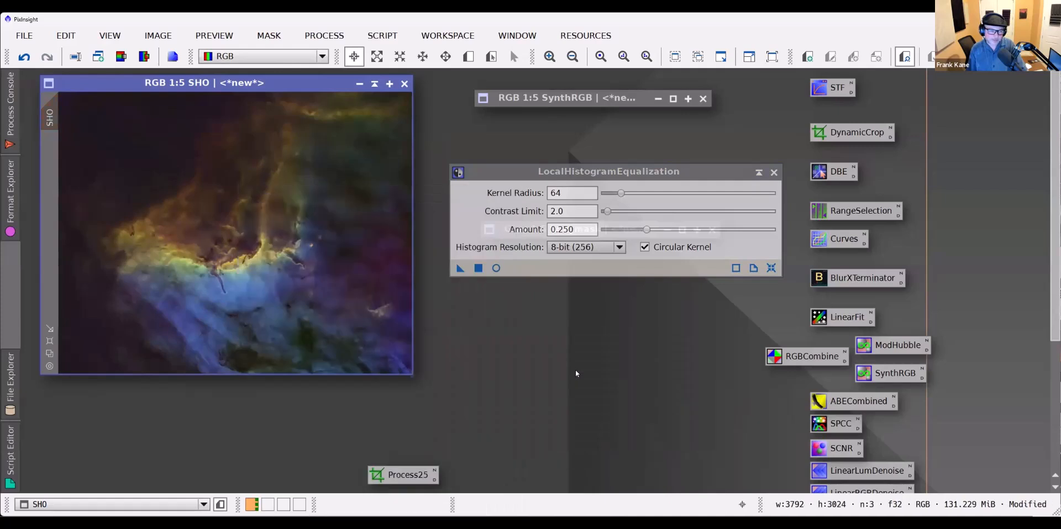
click(774, 172)
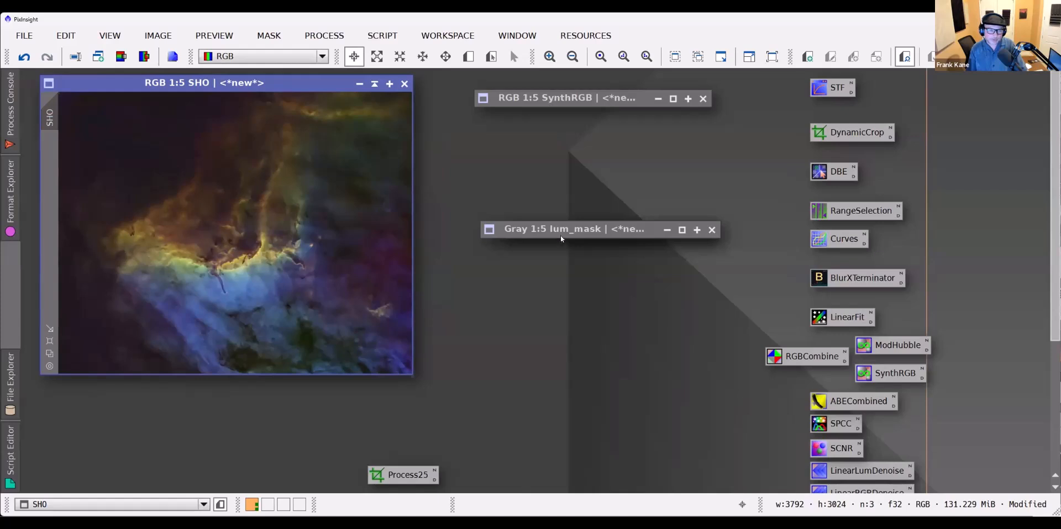
Move lum_mask out of the way, restore the stars image and open the Blend script
drag(553, 230, 550, 267)
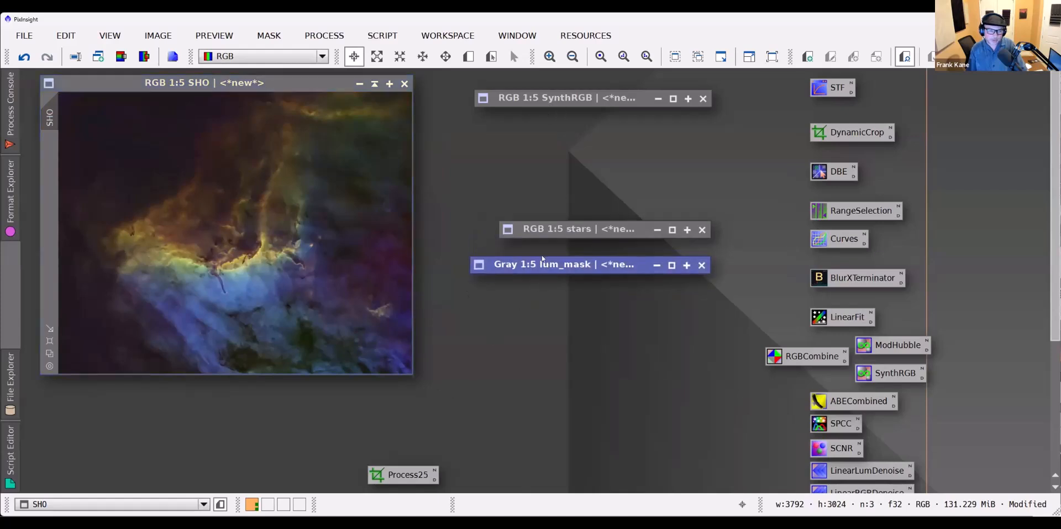
double_click(543, 230)
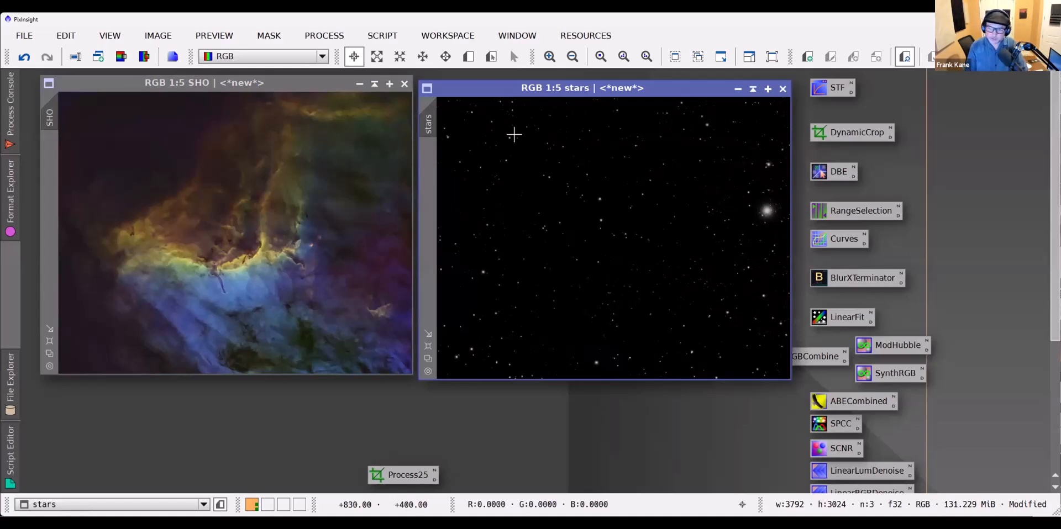
click(368, 34)
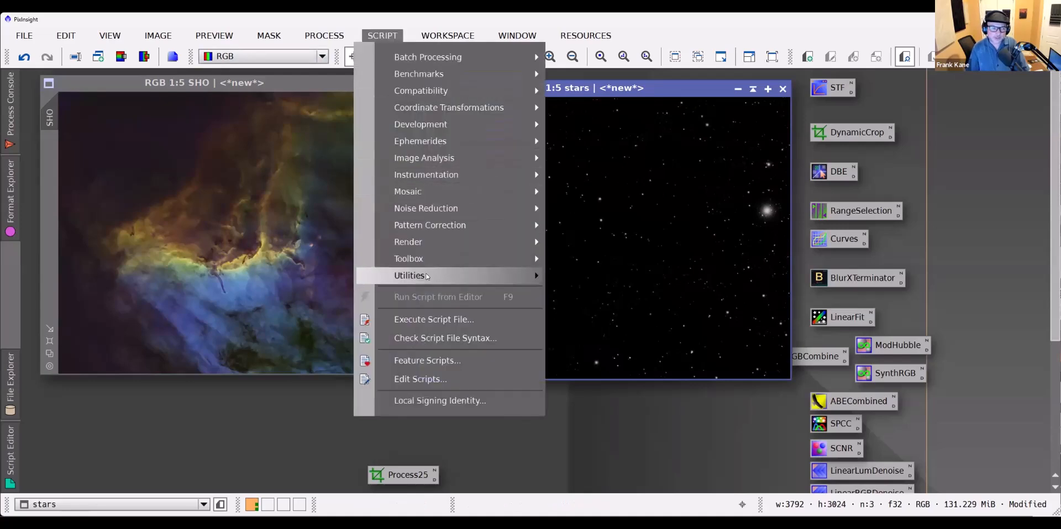
mouse_move(409, 275)
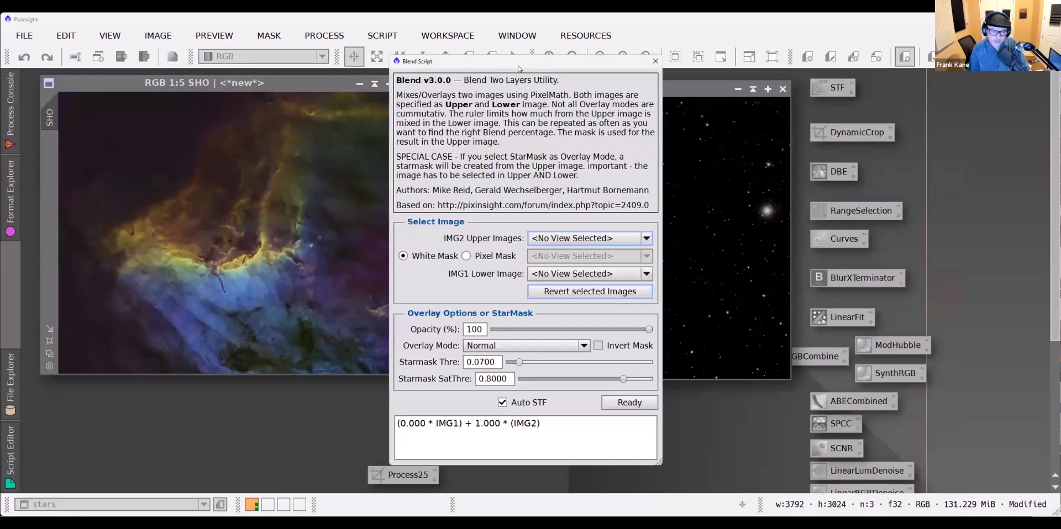
drag(519, 68, 583, 79)
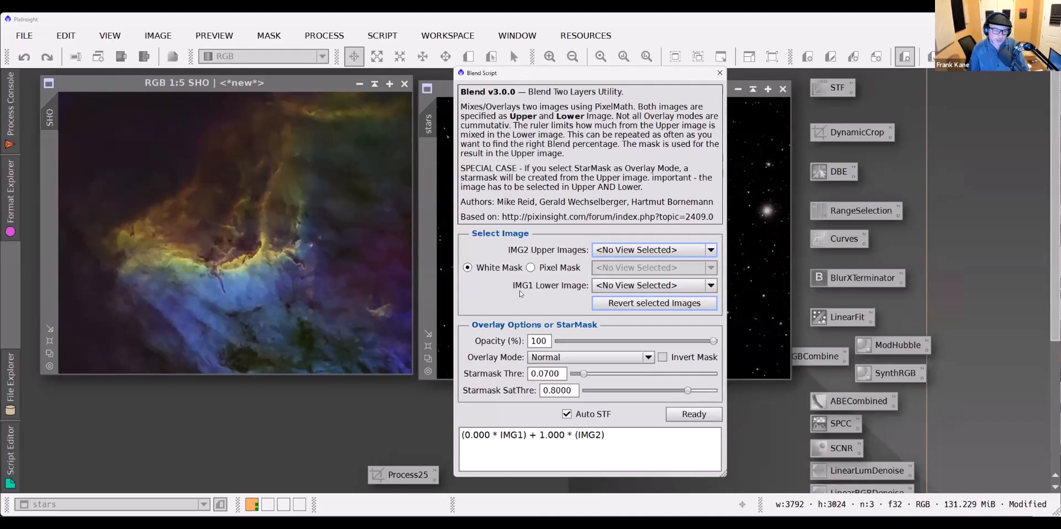
Blend stars as the upper image over SHO as the lower image using the Screen (Negativ Multiply) overlay mode
click(696, 287)
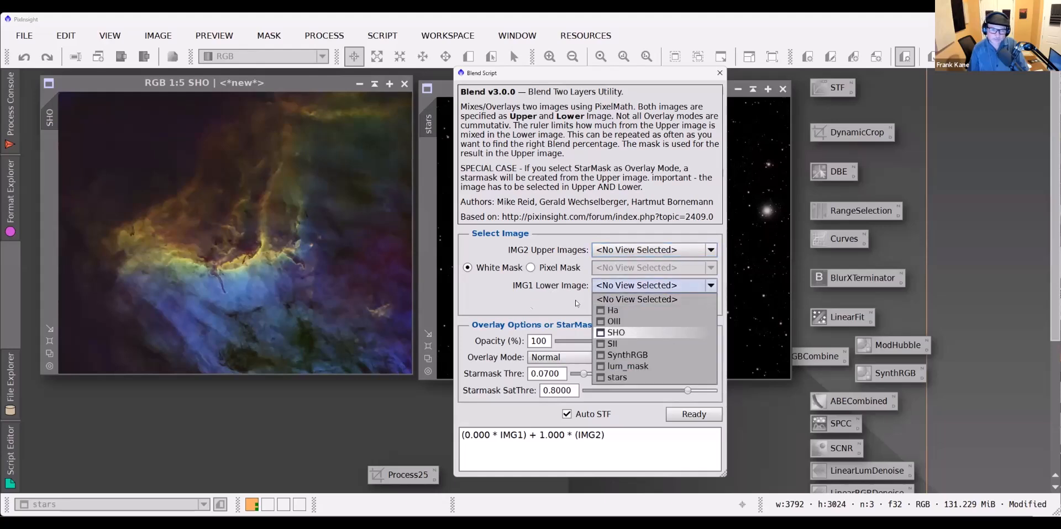
click(616, 333)
click(654, 250)
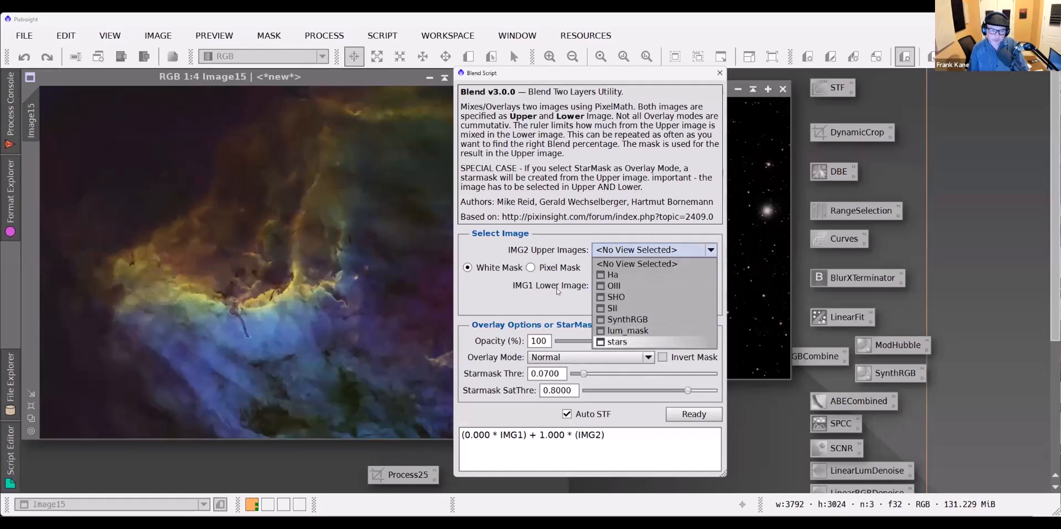
click(644, 343)
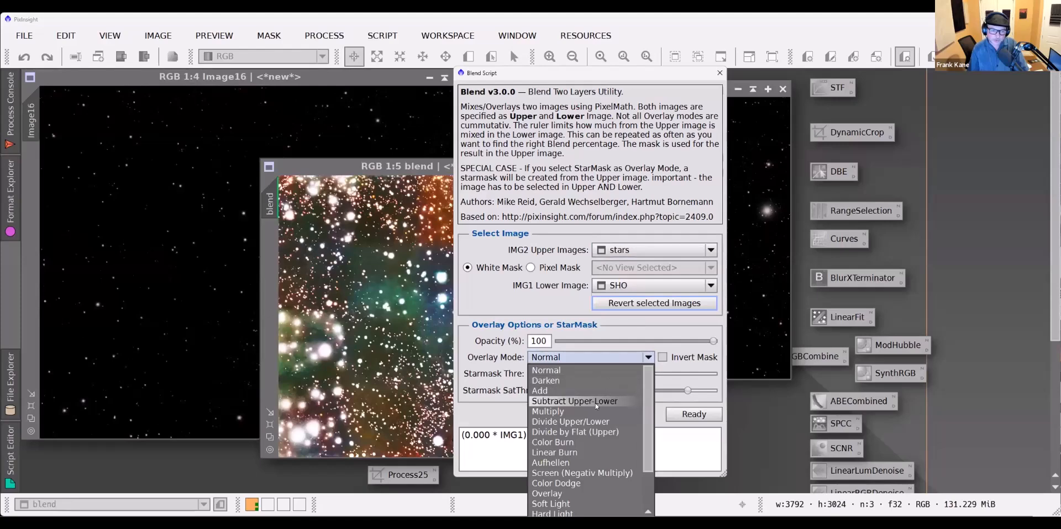
click(601, 475)
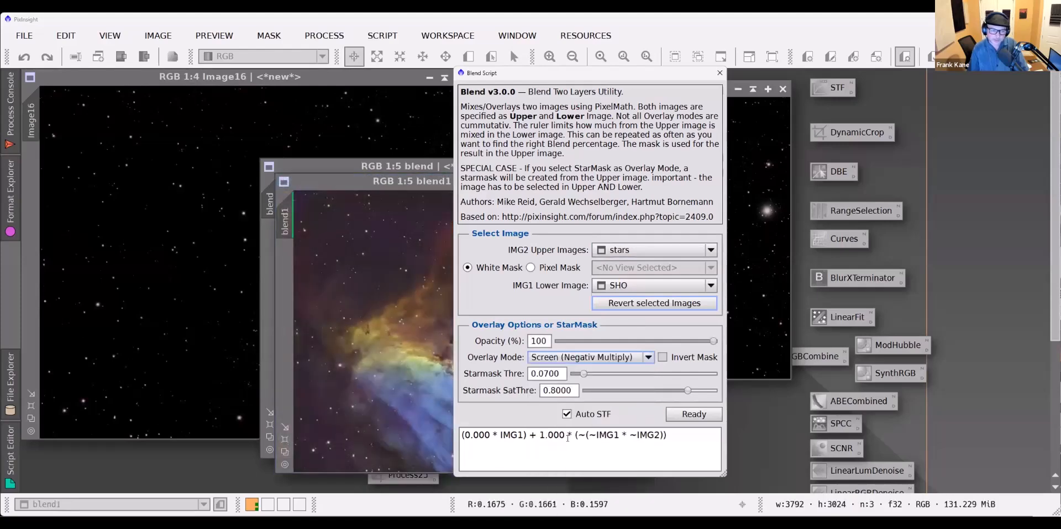
click(699, 415)
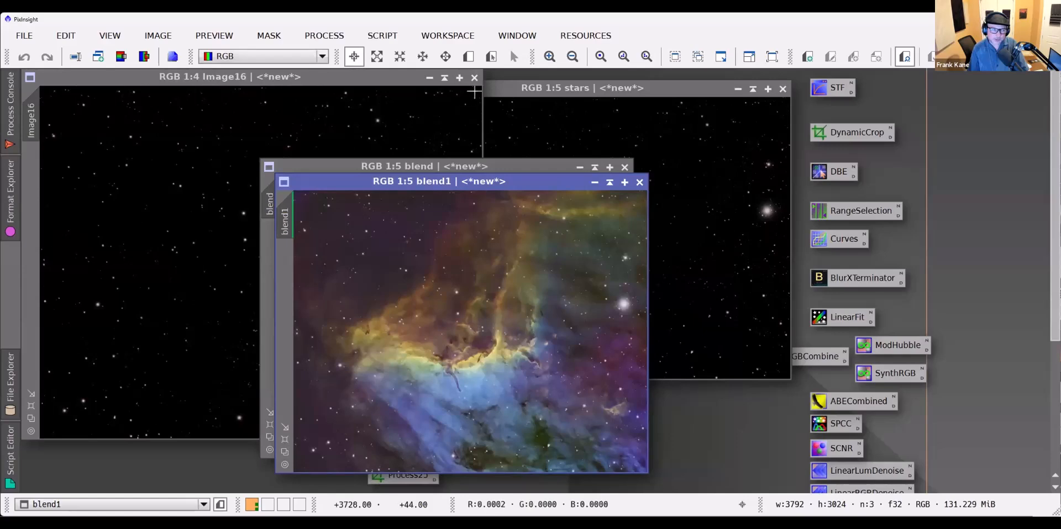
Close Image16 and the faulty blend image, and minimize the SHO and stars images, leaving blend1 open
click(407, 77)
click(474, 77)
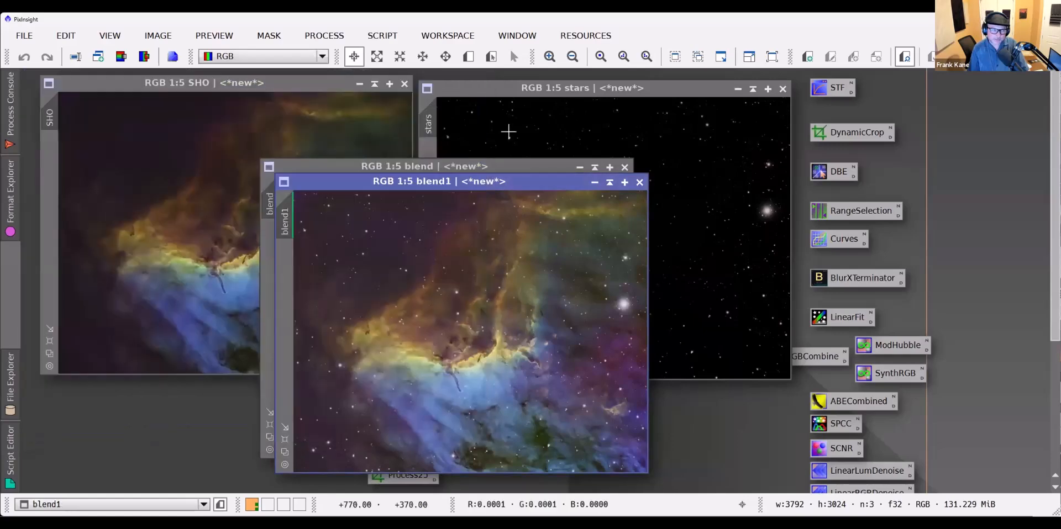
click(539, 165)
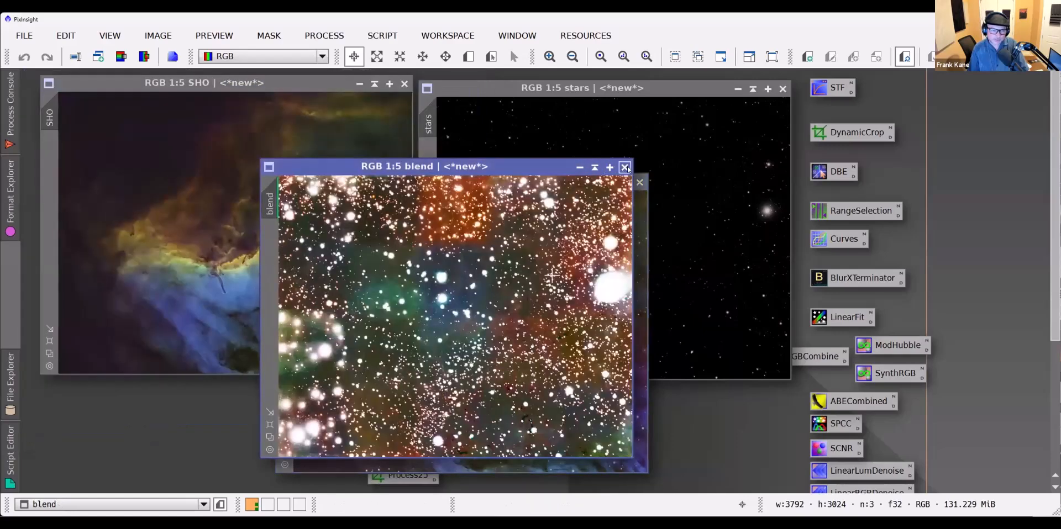
click(624, 167)
drag(539, 186, 550, 131)
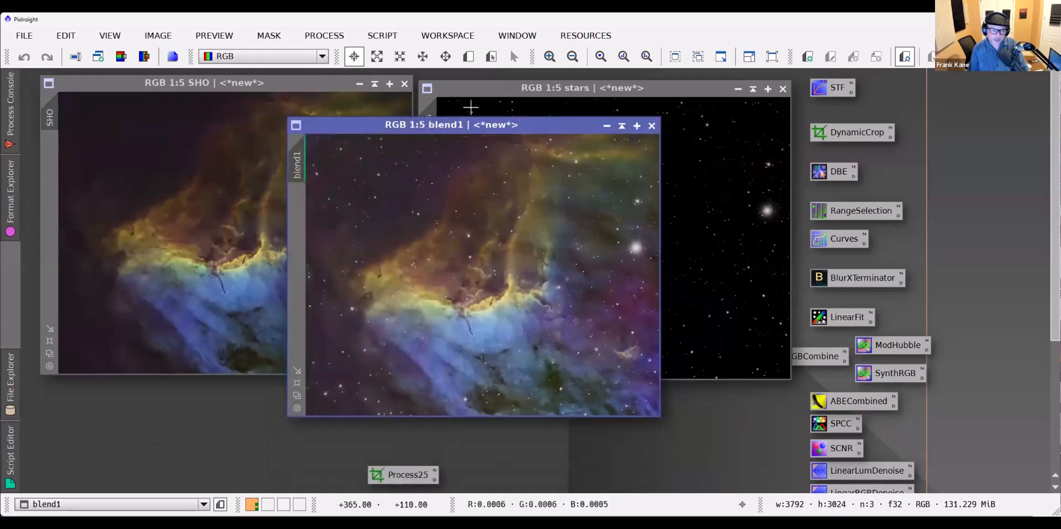
click(359, 84)
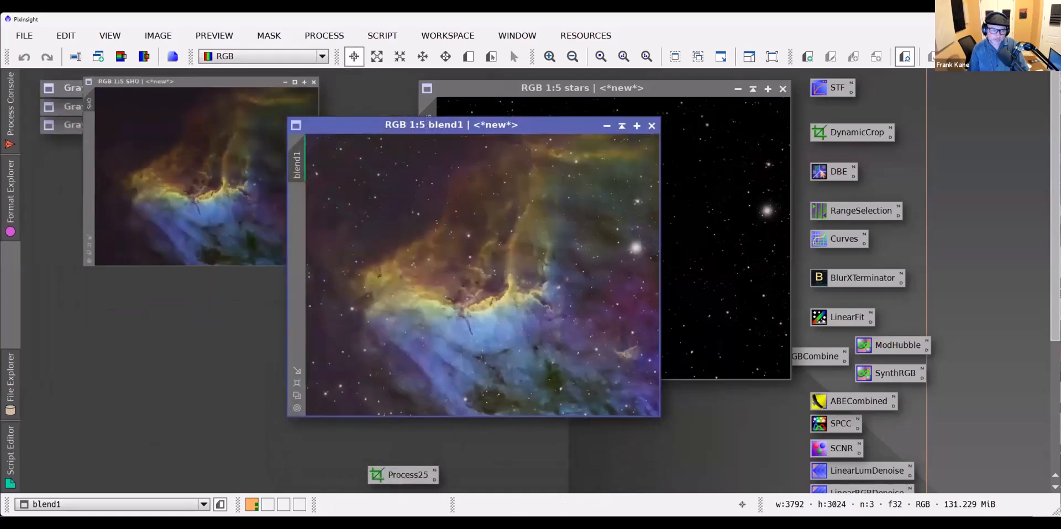
click(739, 89)
Enlarge the blend1 image to 1:4 and rename it Pelican
right_click(530, 199)
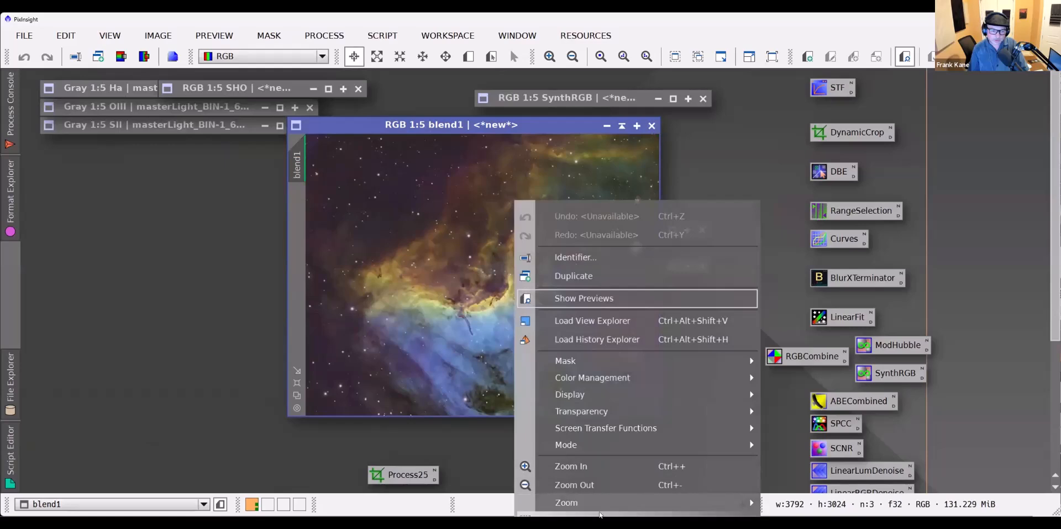
mouse_move(602, 512)
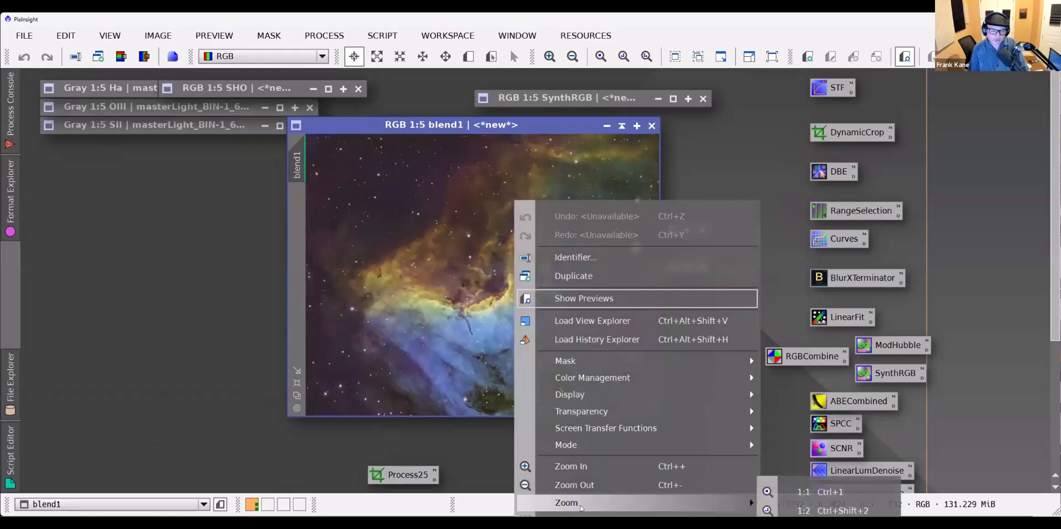
click(572, 467)
drag(522, 123, 484, 86)
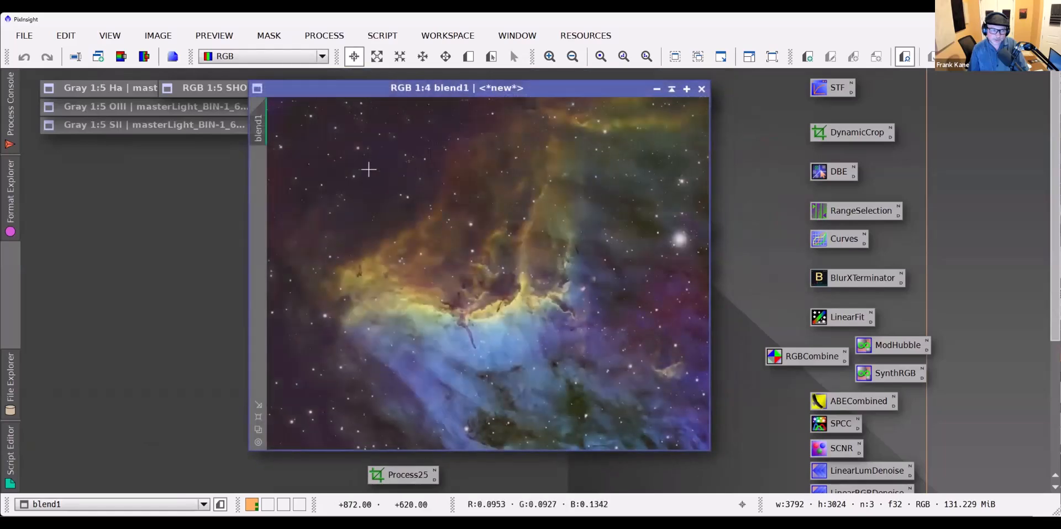
double_click(258, 132)
text(Pelican)
key(Return)
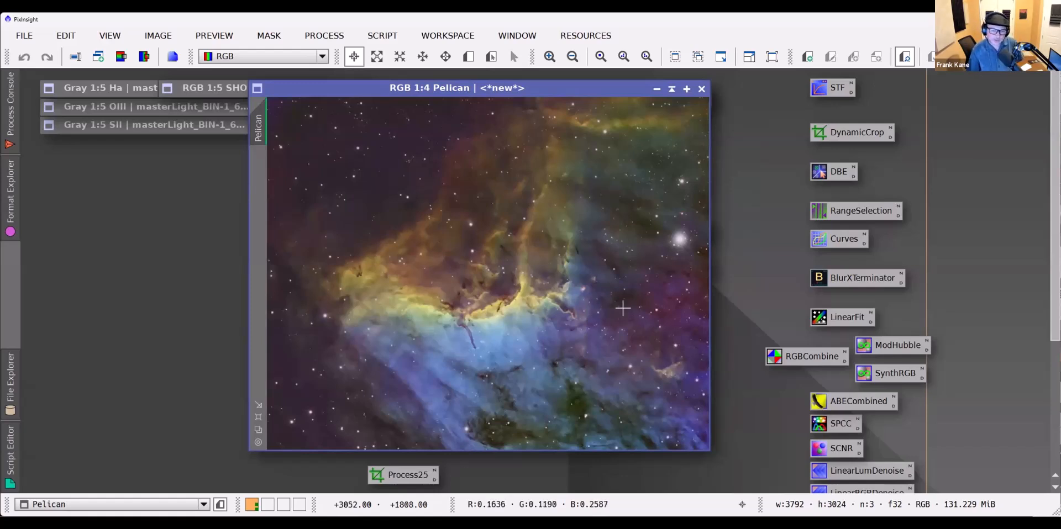
Apply a gentle RGB/K S-curve to Pelican with CurvesTransformation, lifting the highlights and lowering the shadow point at 0.18782 to 0.17090
click(824, 243)
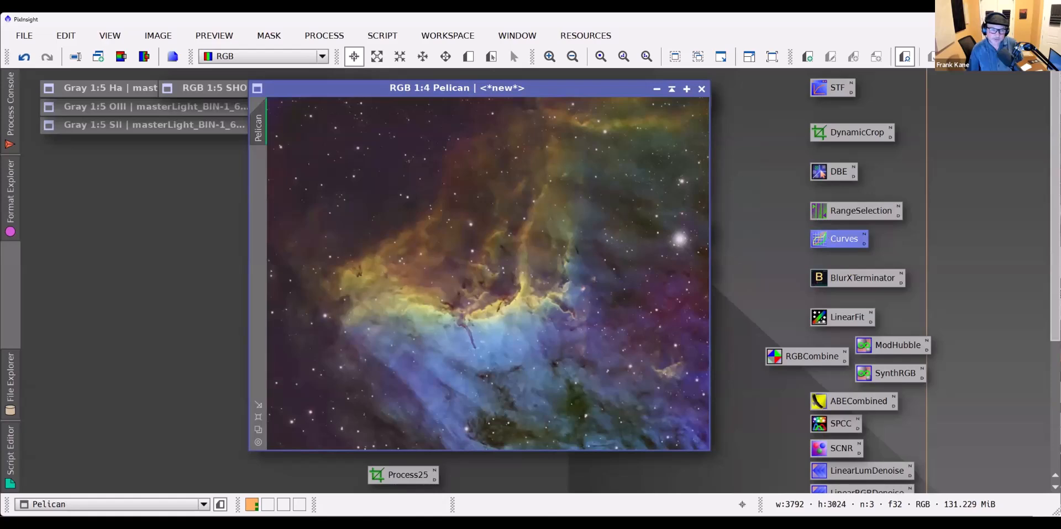
double_click(831, 239)
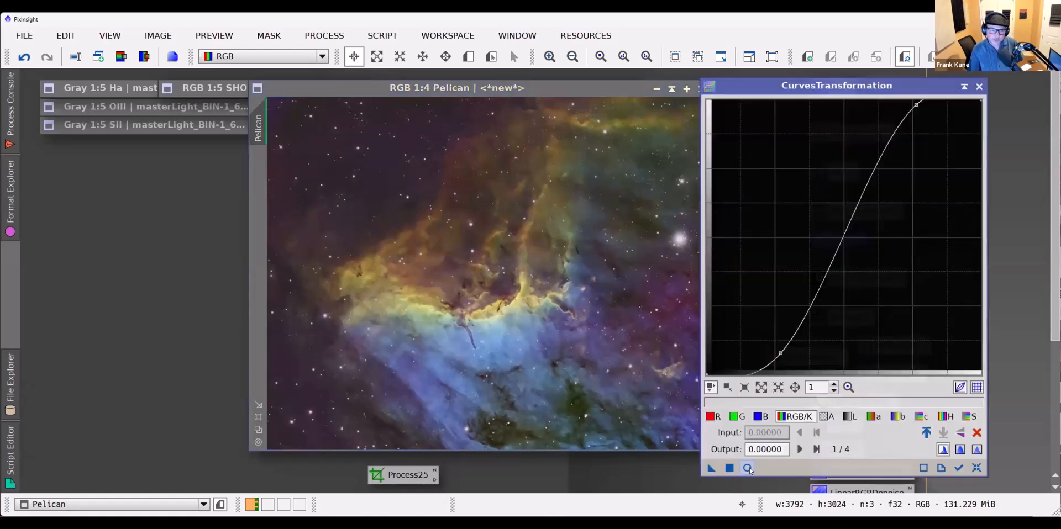
click(977, 468)
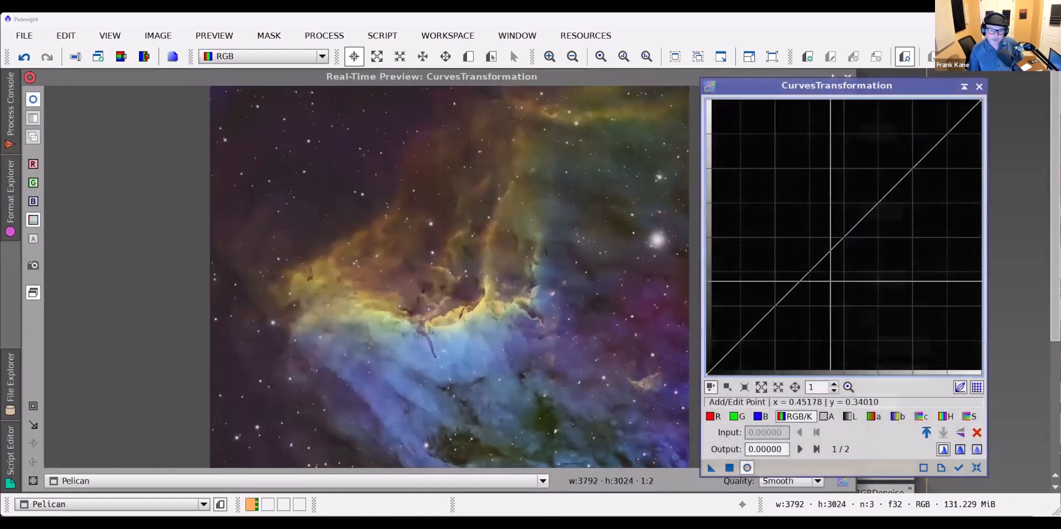
drag(876, 204, 876, 181)
drag(758, 320, 758, 328)
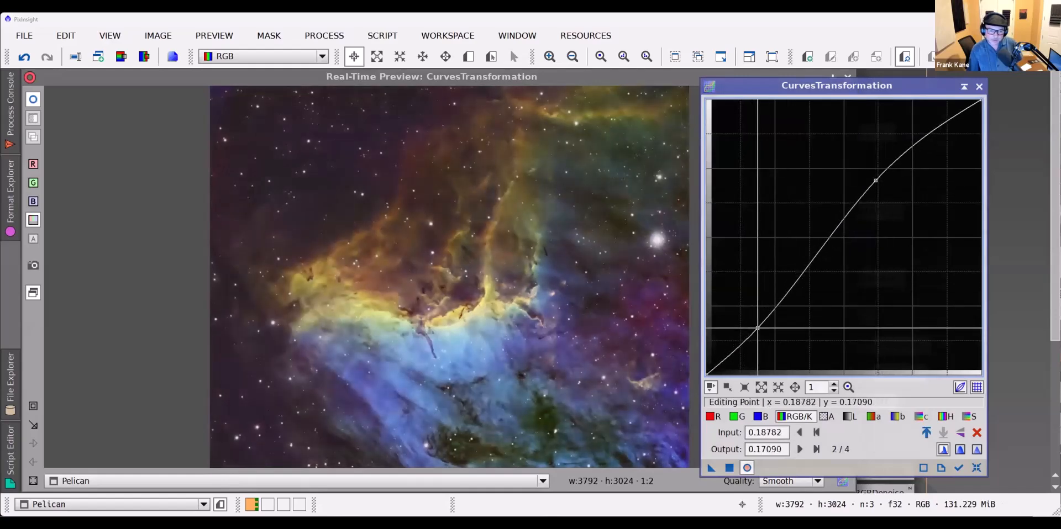
click(730, 468)
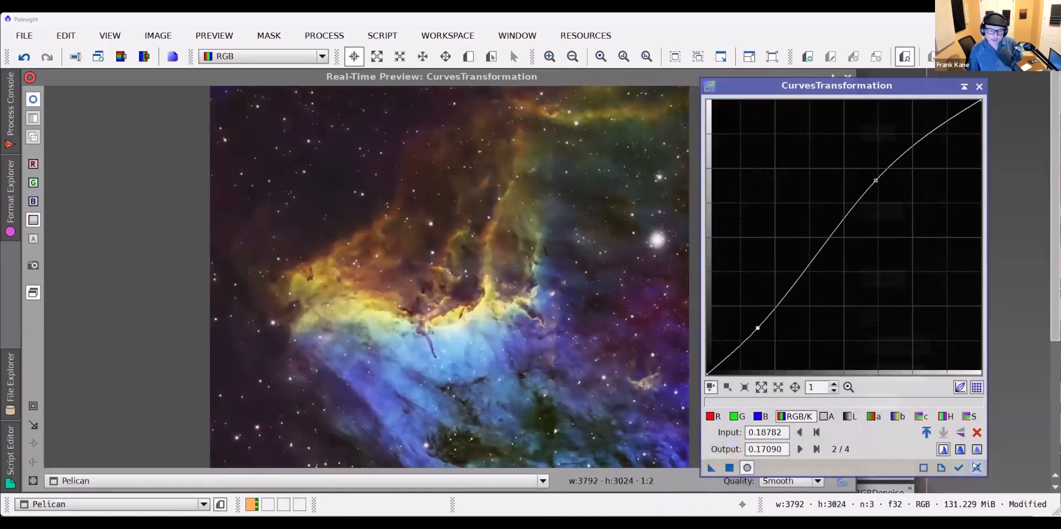
Reset the curve and boost Pelican's saturation with a curve point at input 0.47377, output 0.52792
click(977, 468)
click(968, 416)
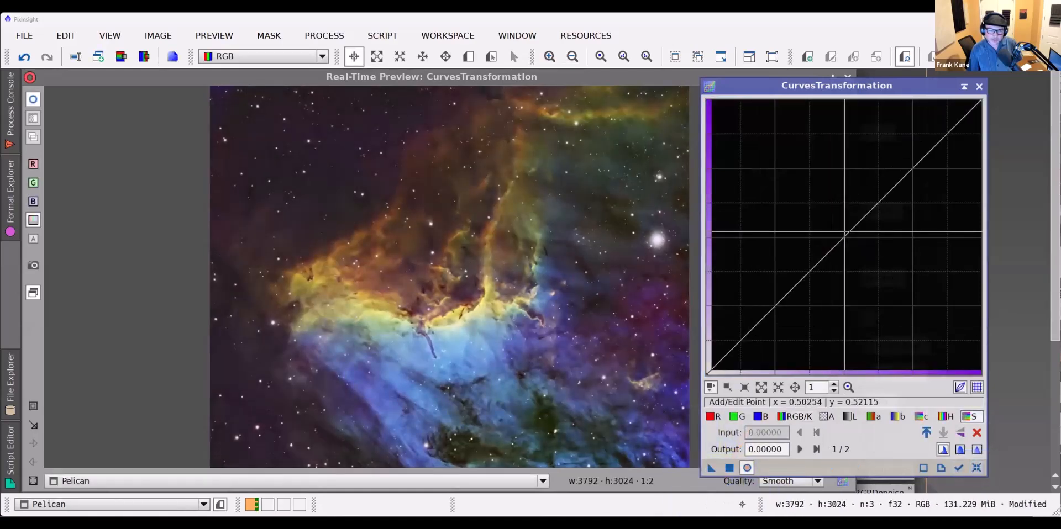
drag(844, 238, 837, 230)
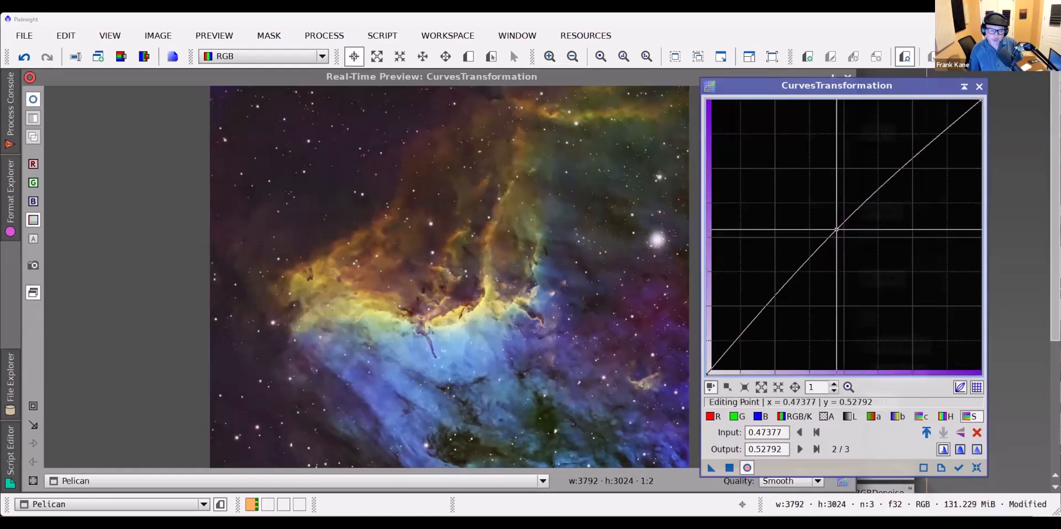
click(729, 468)
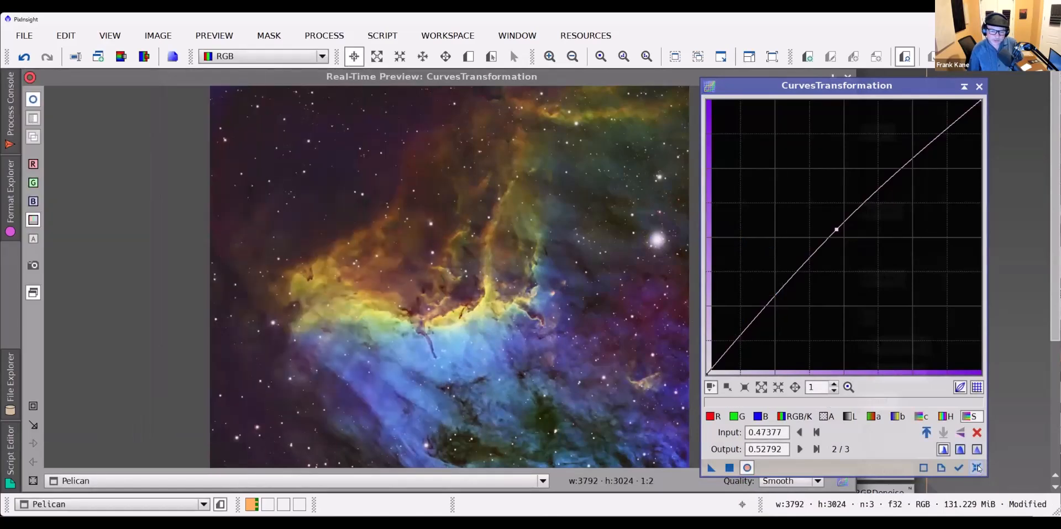
Reduce Pelican's green channel with a curve point at input 0.50423, output 0.48054, and close CurvesTransformation
click(977, 468)
click(737, 417)
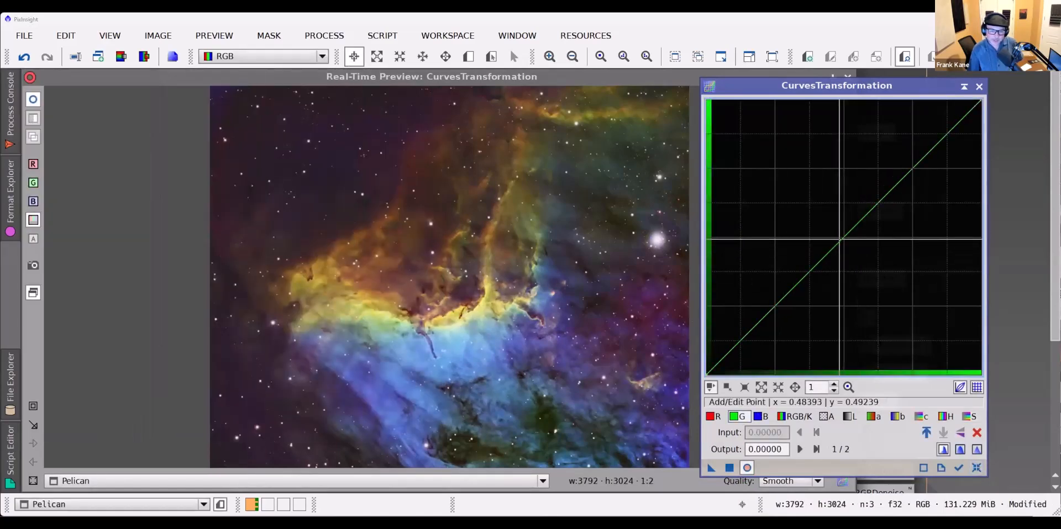
drag(843, 238, 845, 242)
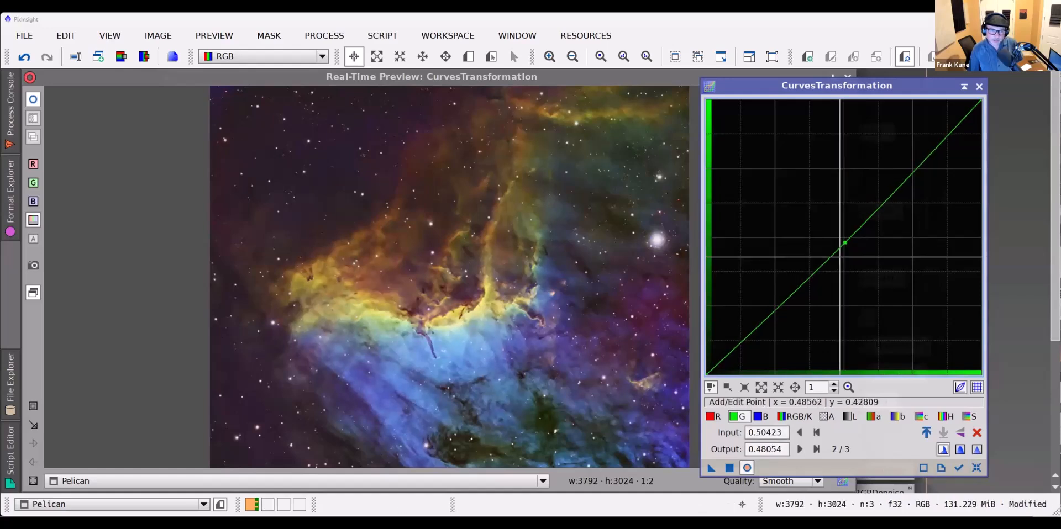
click(729, 468)
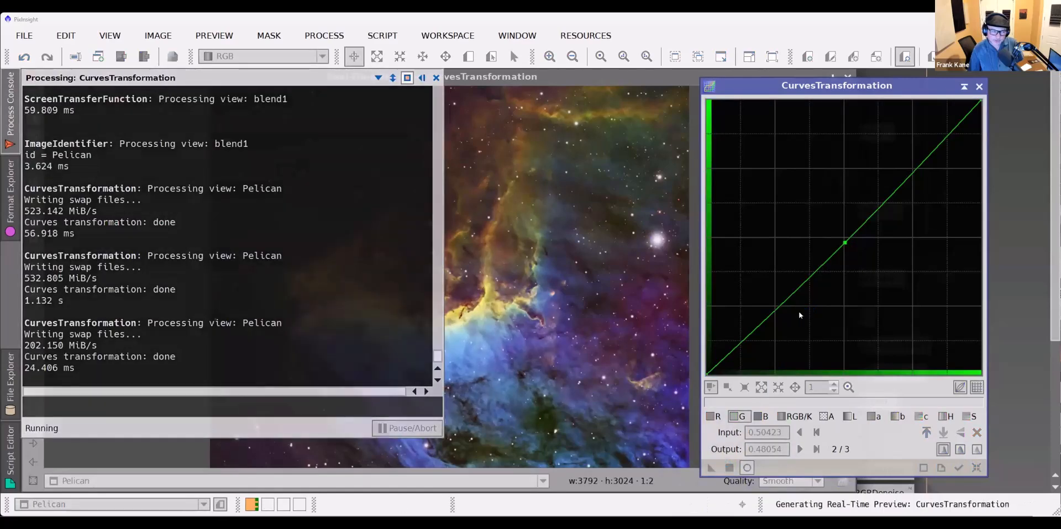
click(974, 470)
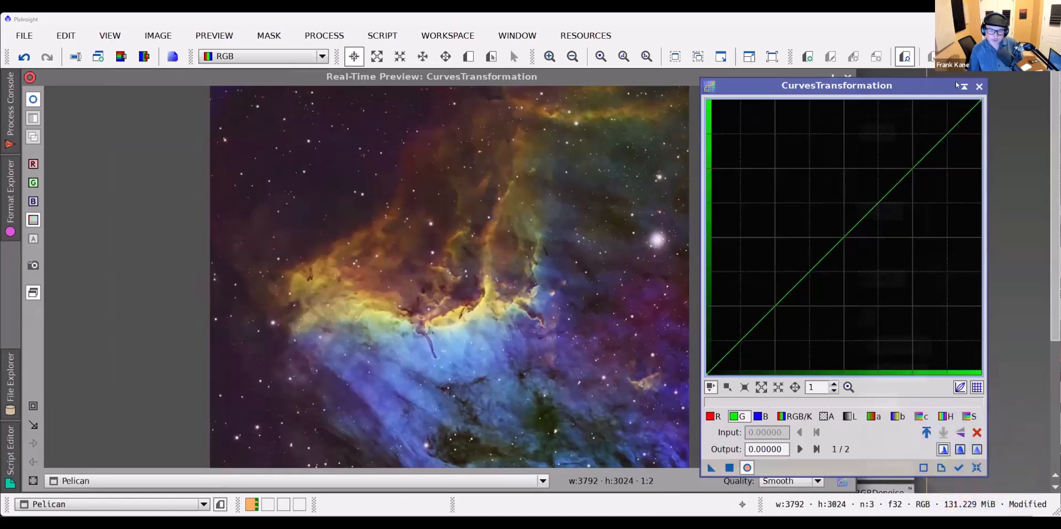
click(979, 86)
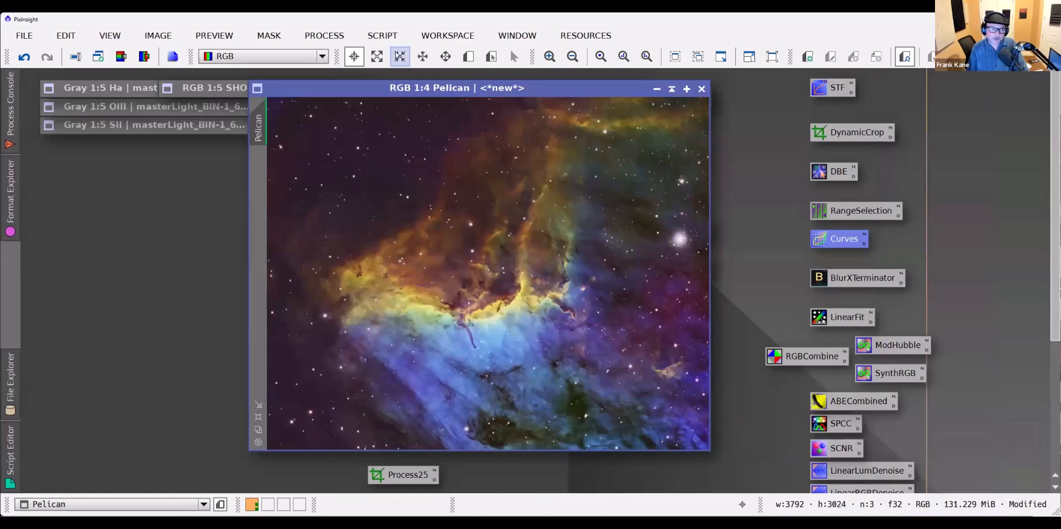
Rotate the Pelican image 90 degrees counterclockwise with the Rotation process and close it
click(325, 35)
mouse_move(525, 27)
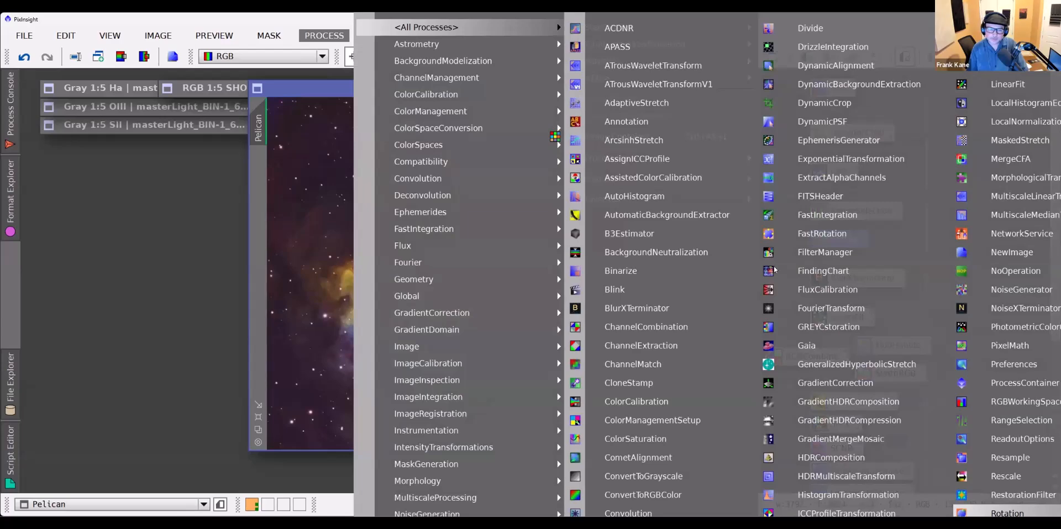
click(1008, 514)
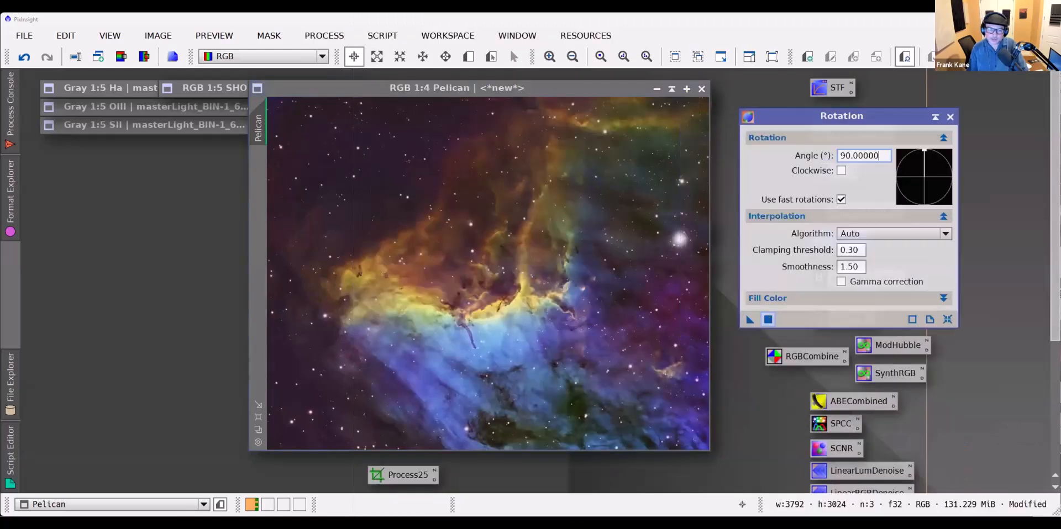
click(560, 89)
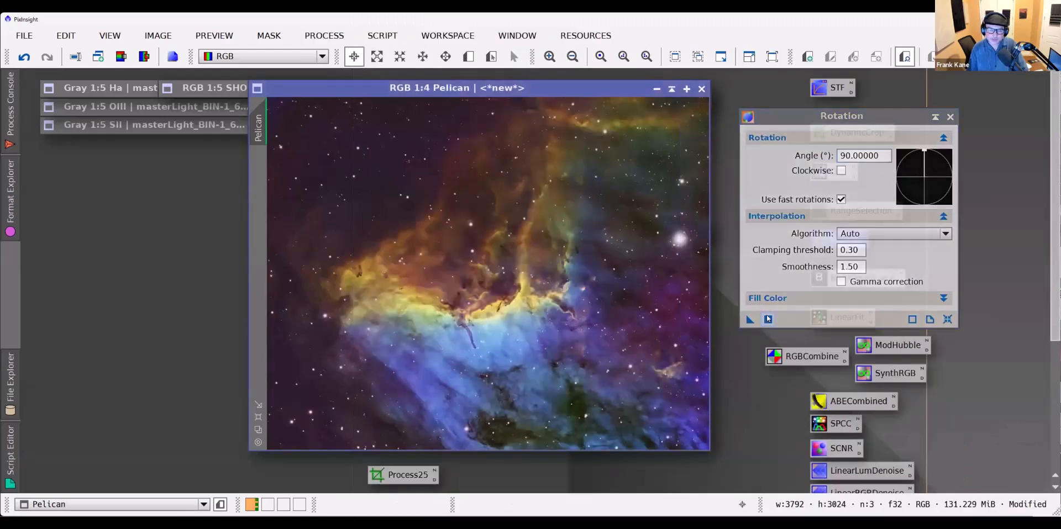
click(769, 319)
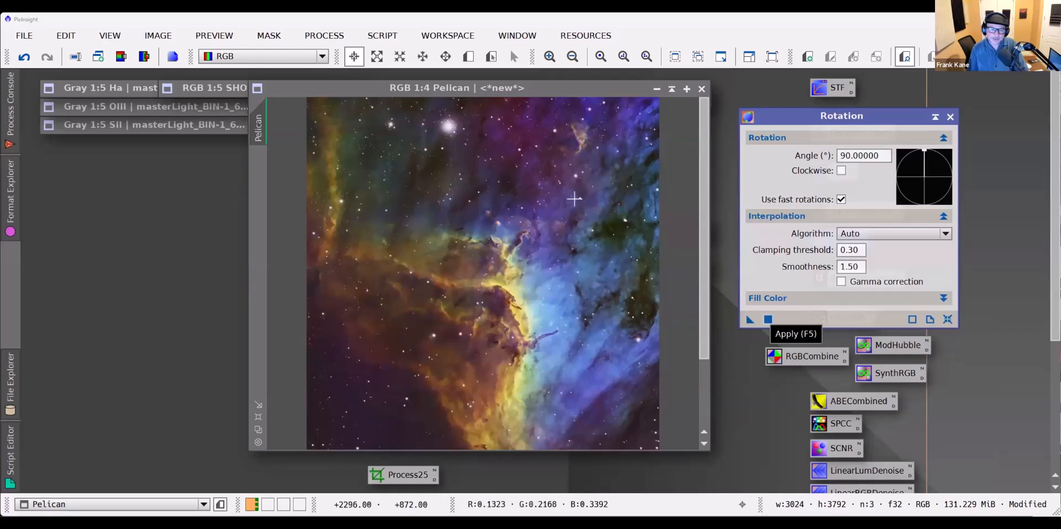
click(869, 123)
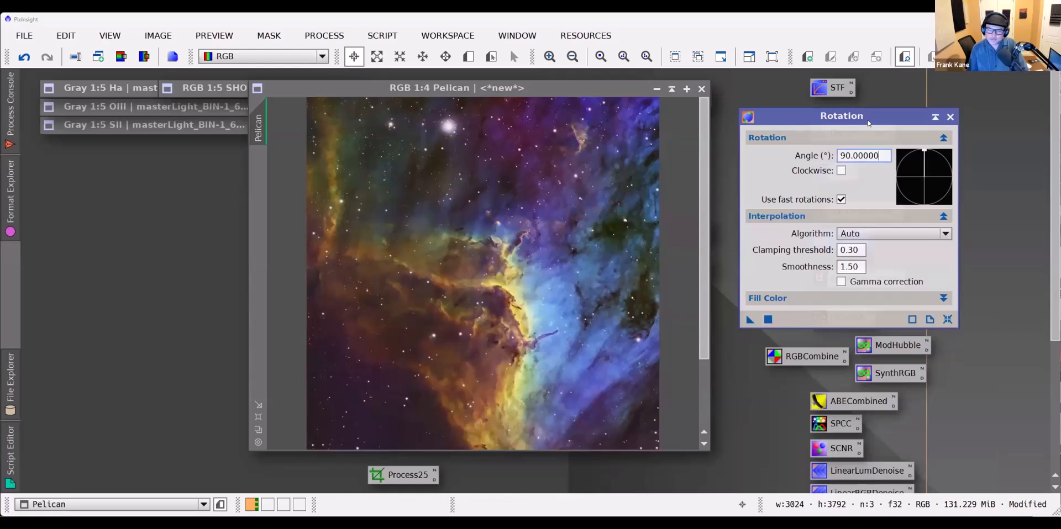
click(951, 117)
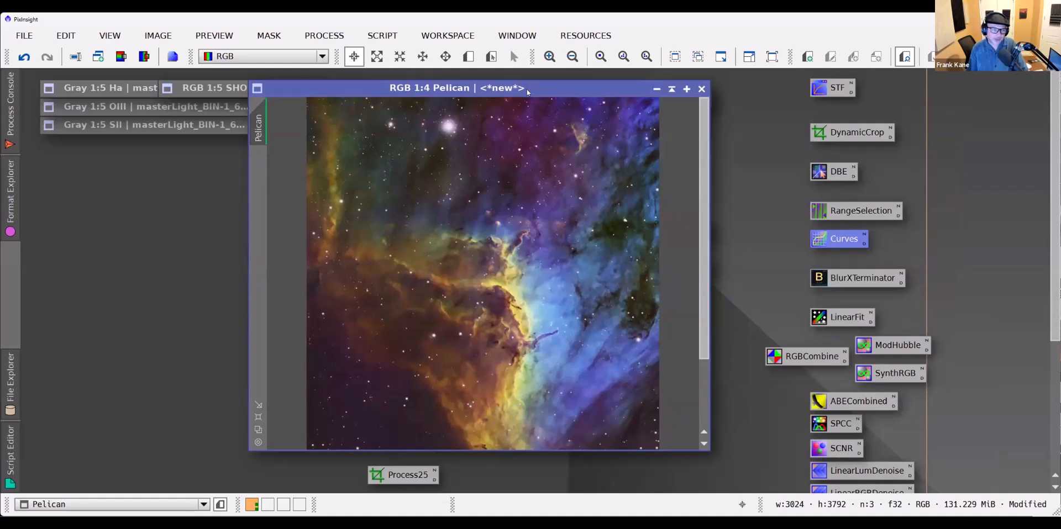
Save the project as D:/Pelican2024/pelican2.pxiproject, overwriting the existing file
click(24, 36)
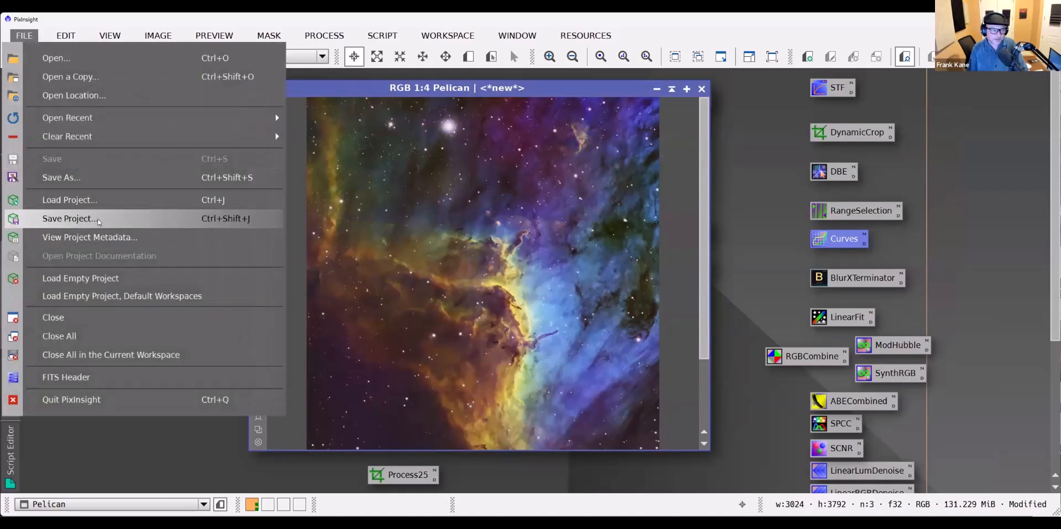
click(98, 222)
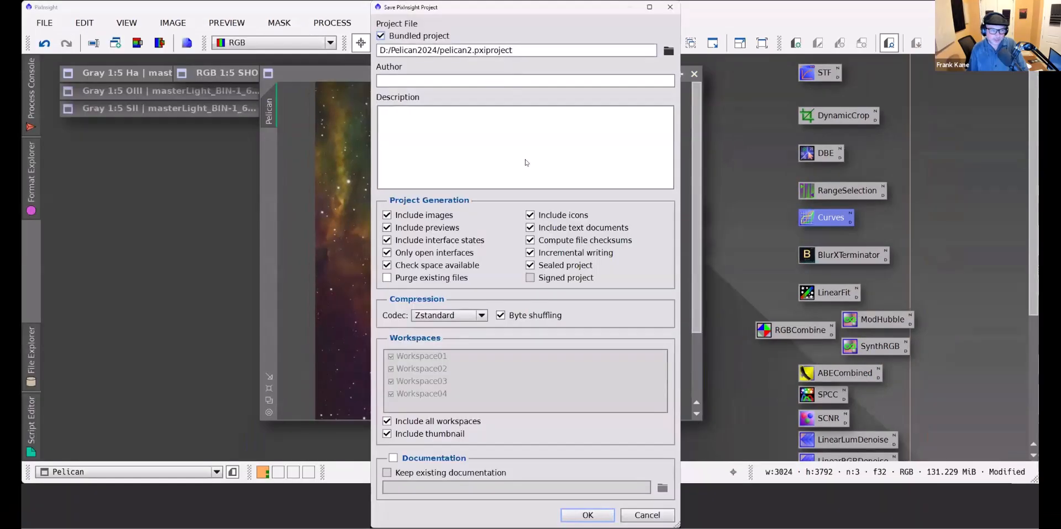
click(588, 515)
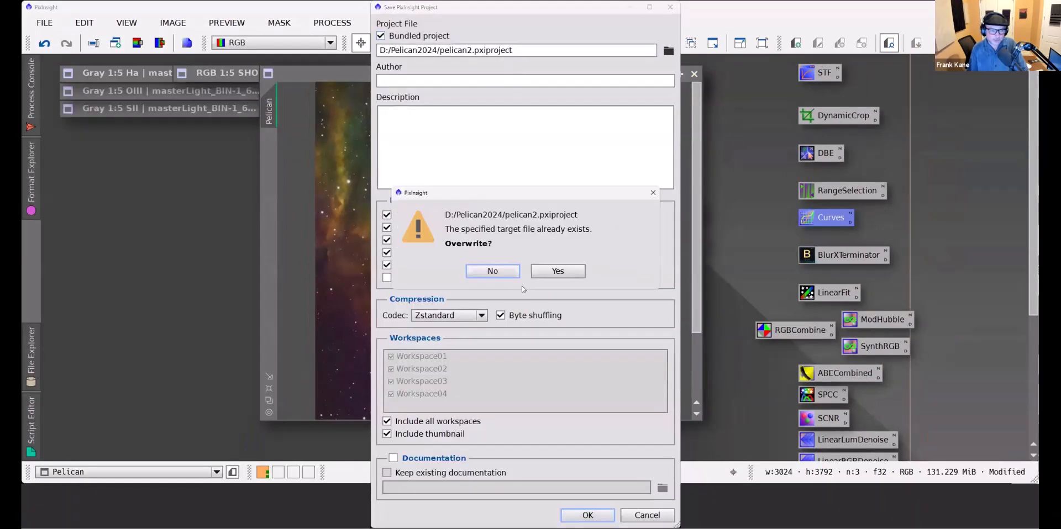
click(558, 271)
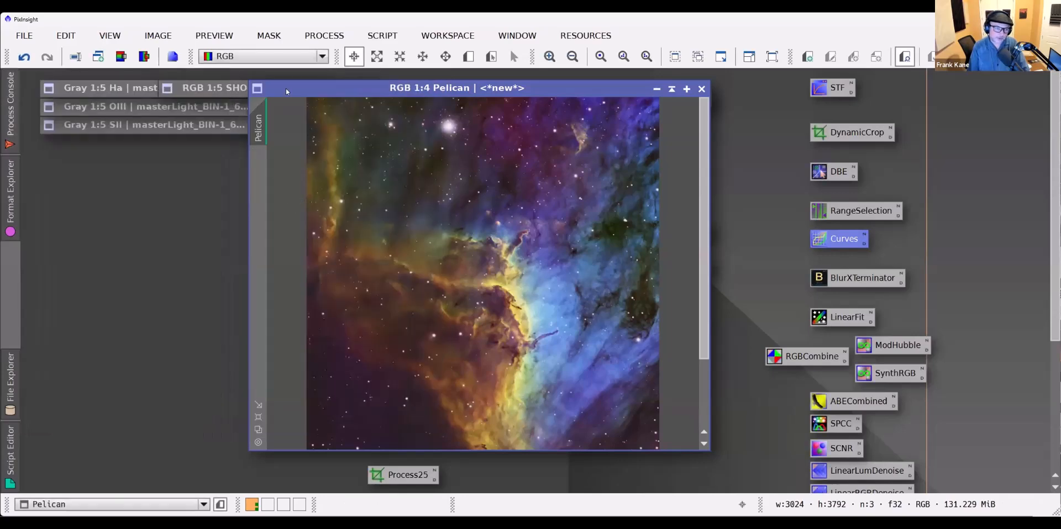
Export the Pelican image as Pelican2.tif in TIFF format with the 16-bit unsigned integer sample format
click(24, 35)
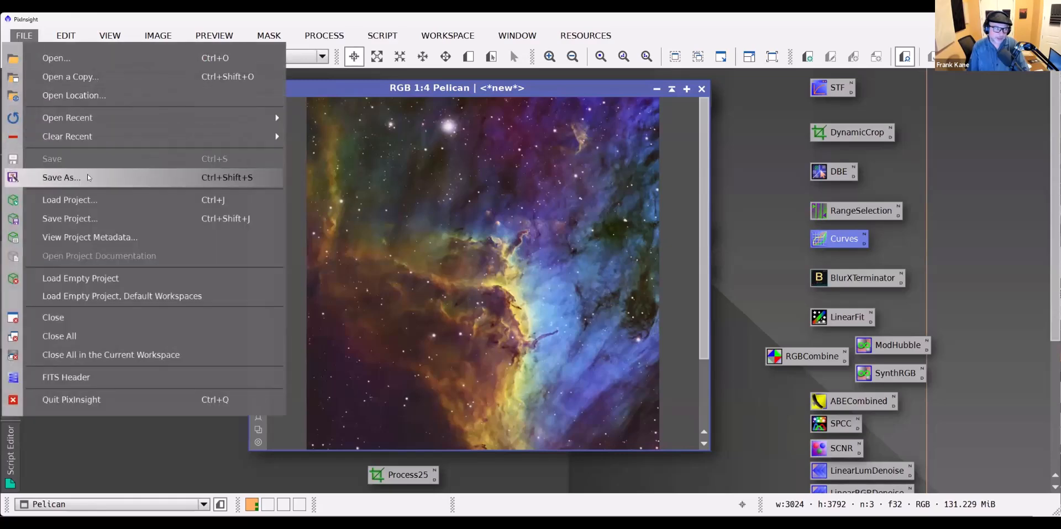
click(88, 177)
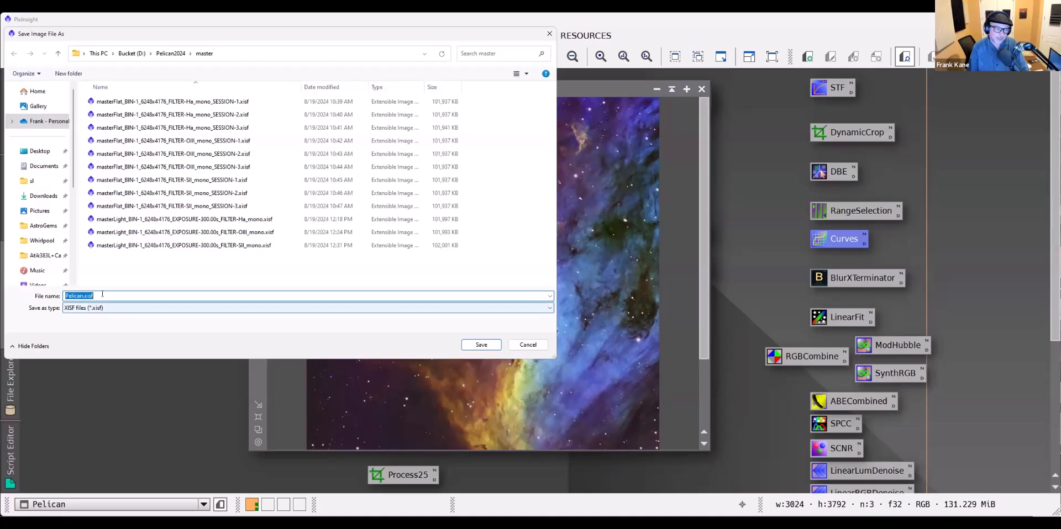
click(133, 312)
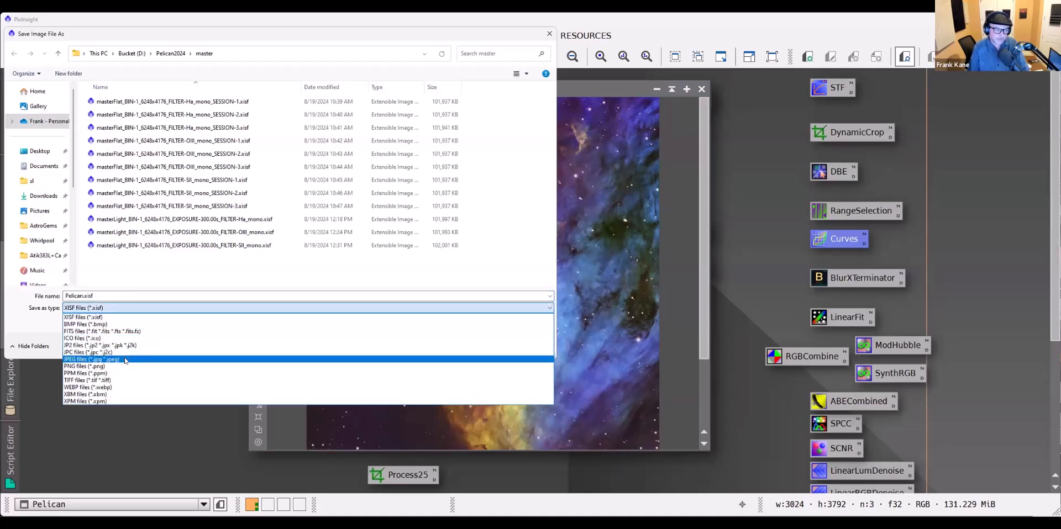
click(120, 382)
click(82, 297)
click(108, 297)
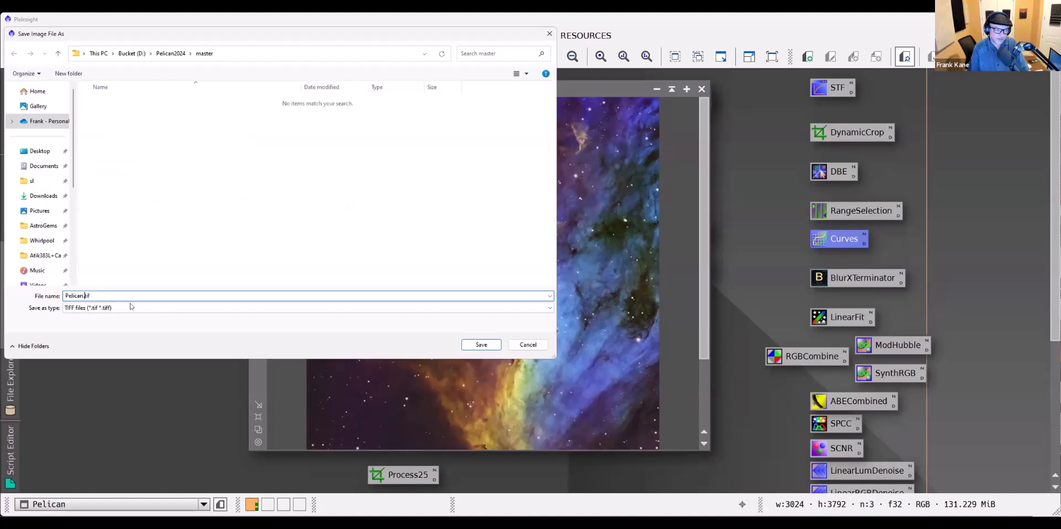
text(2)
click(470, 346)
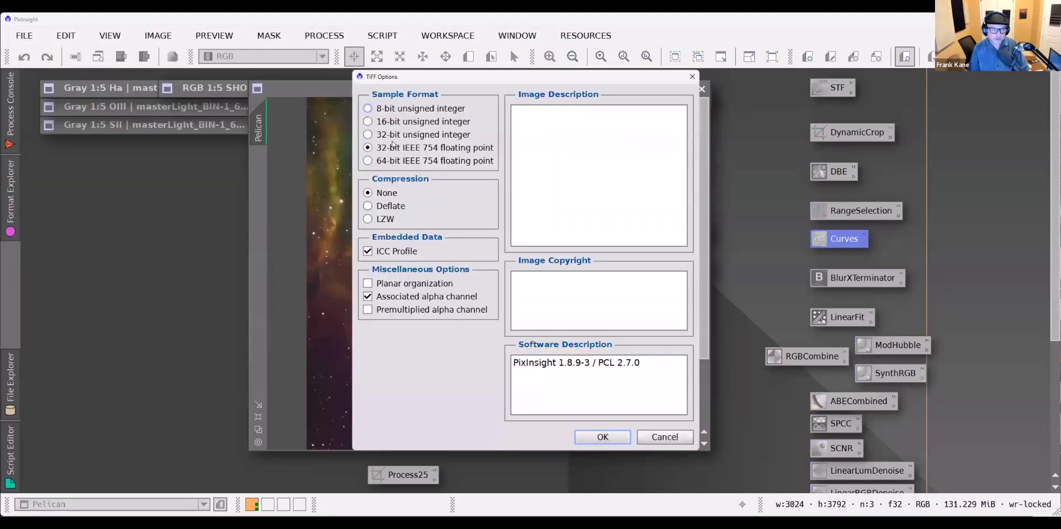
click(368, 122)
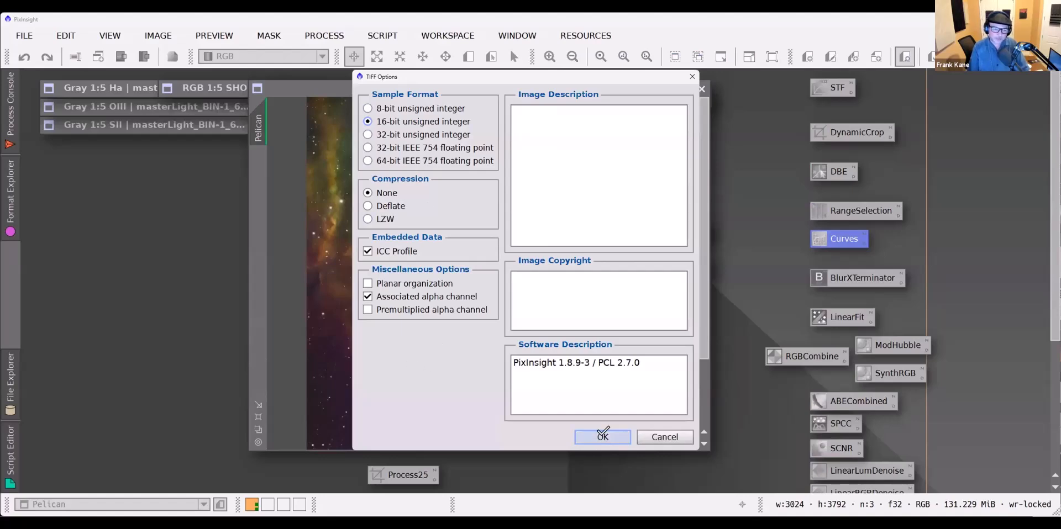
click(602, 437)
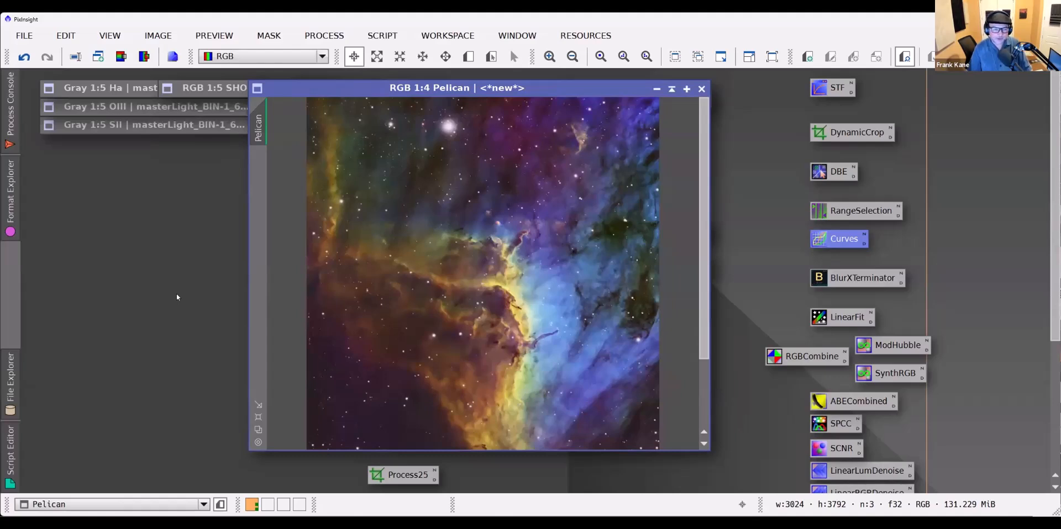
scroll(501, 308, down, 3)
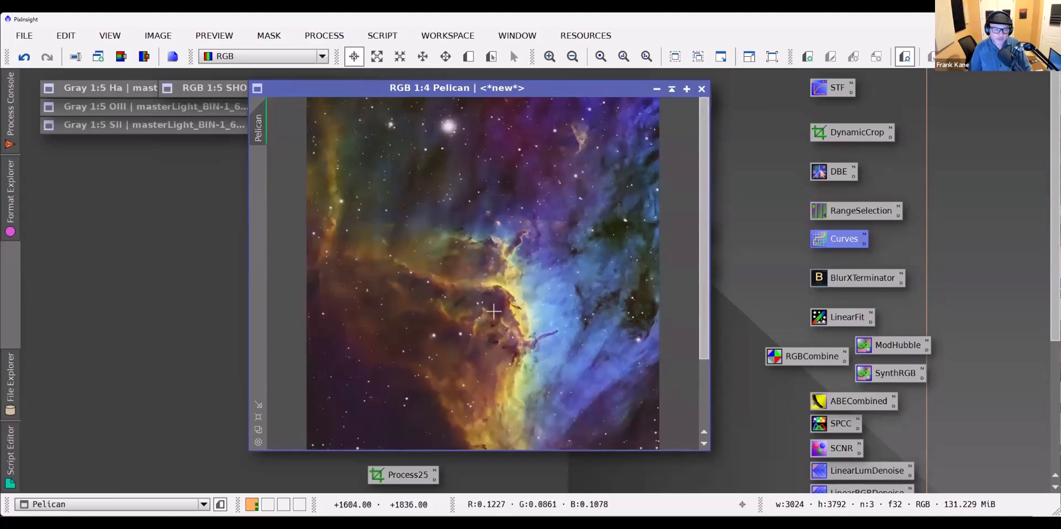
scroll(489, 321, up, 1)
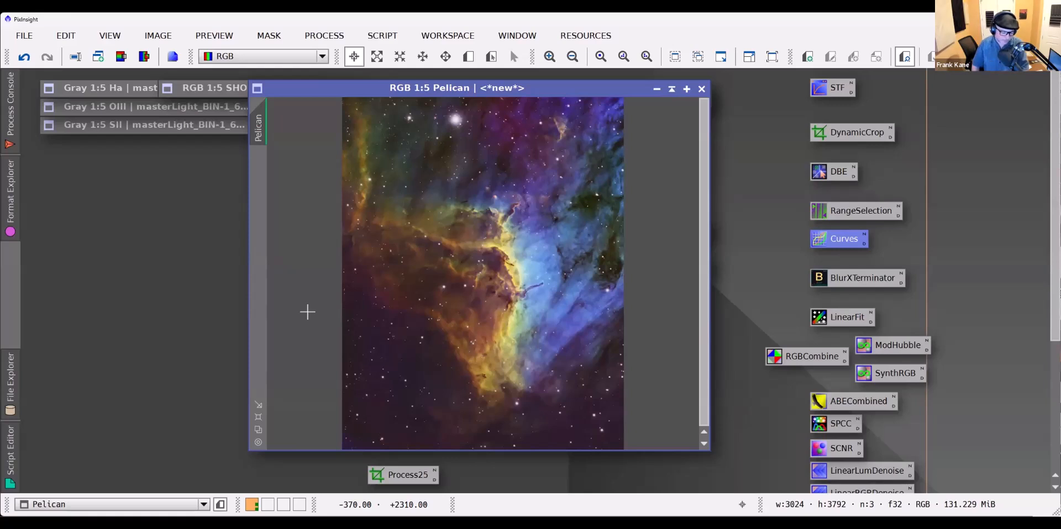
scroll(420, 120, down, 1)
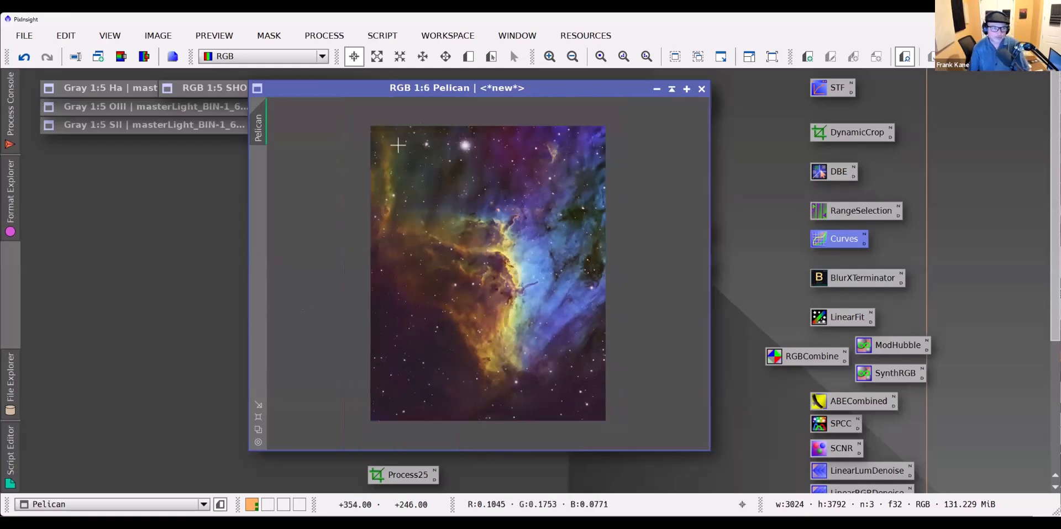
scroll(395, 211, up, 1)
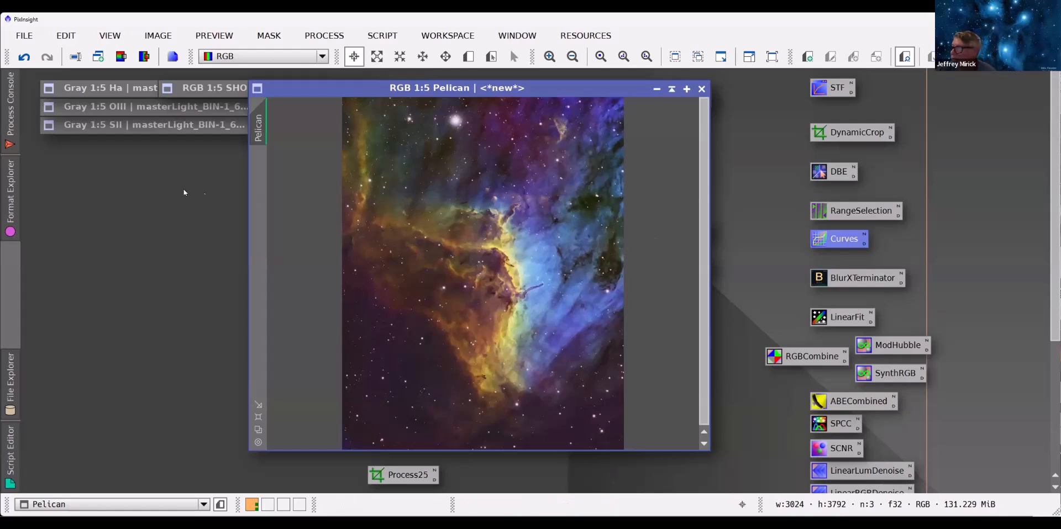
Start opening an image file and browse to the AstroGems folder inside Dropbox's astro folder
click(26, 36)
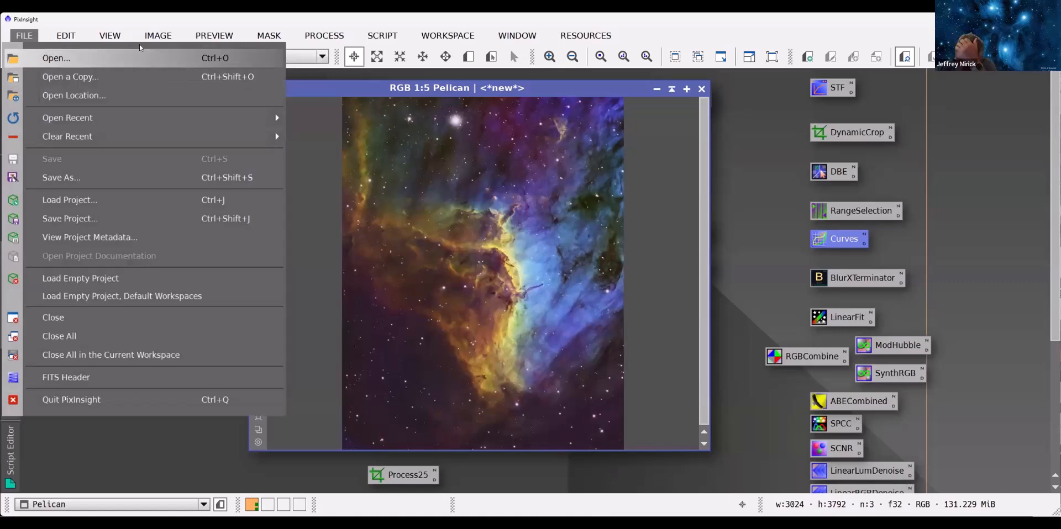
click(57, 61)
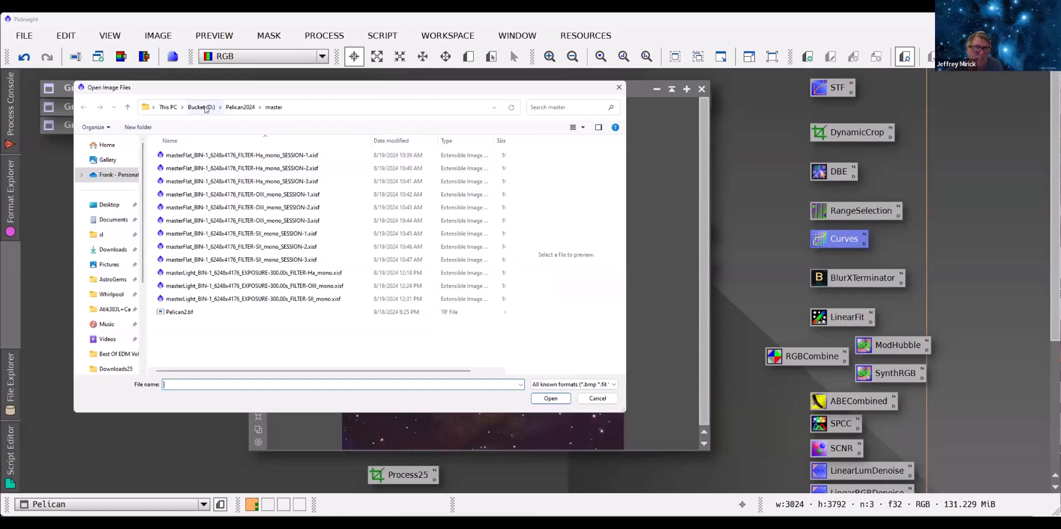
scroll(101, 222, down, 2)
scroll(102, 221, down, 1)
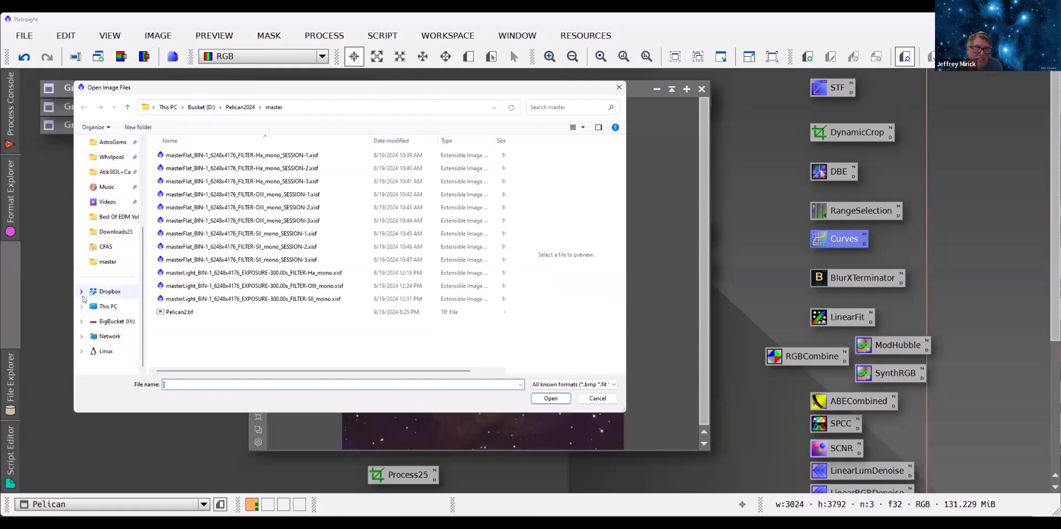
click(103, 292)
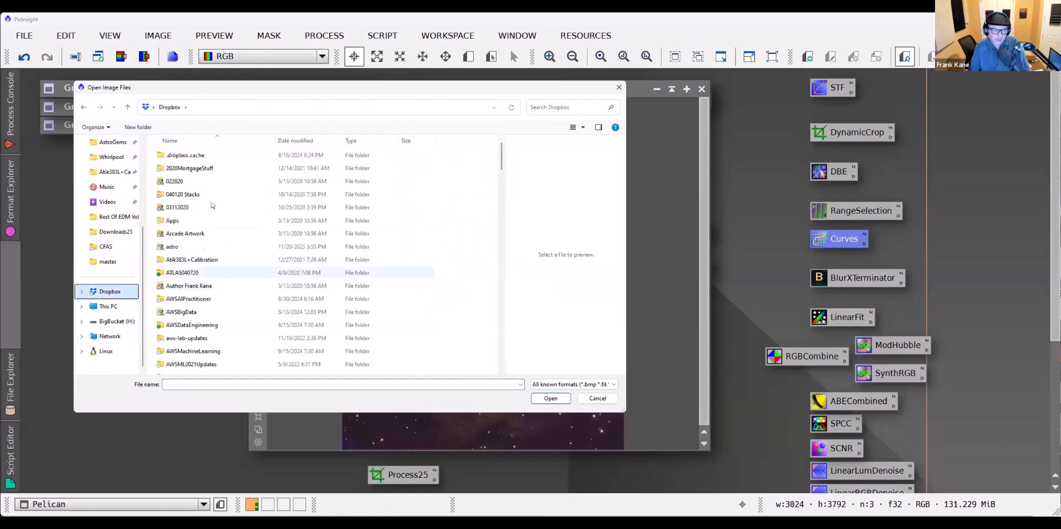
scroll(208, 212, down, 1)
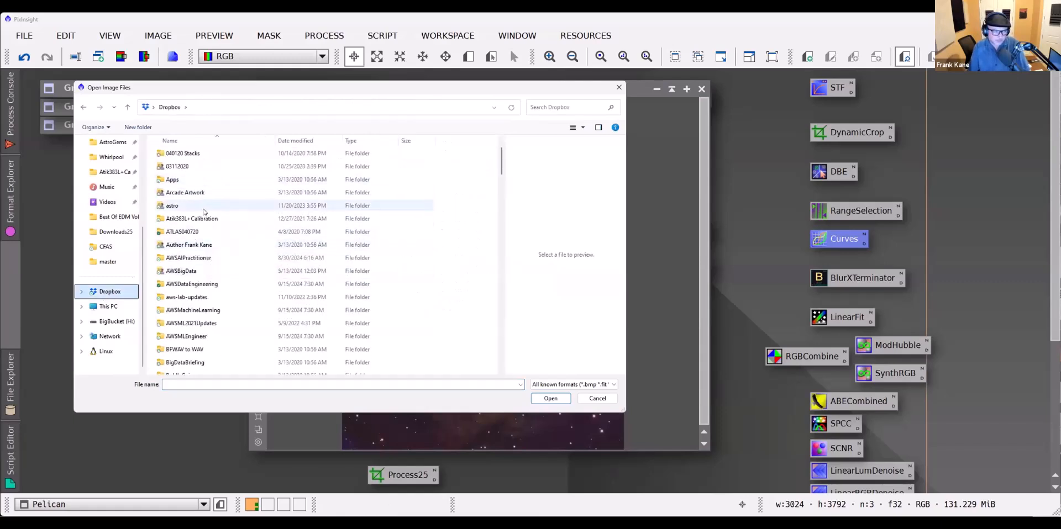
double_click(204, 211)
scroll(213, 219, down, 5)
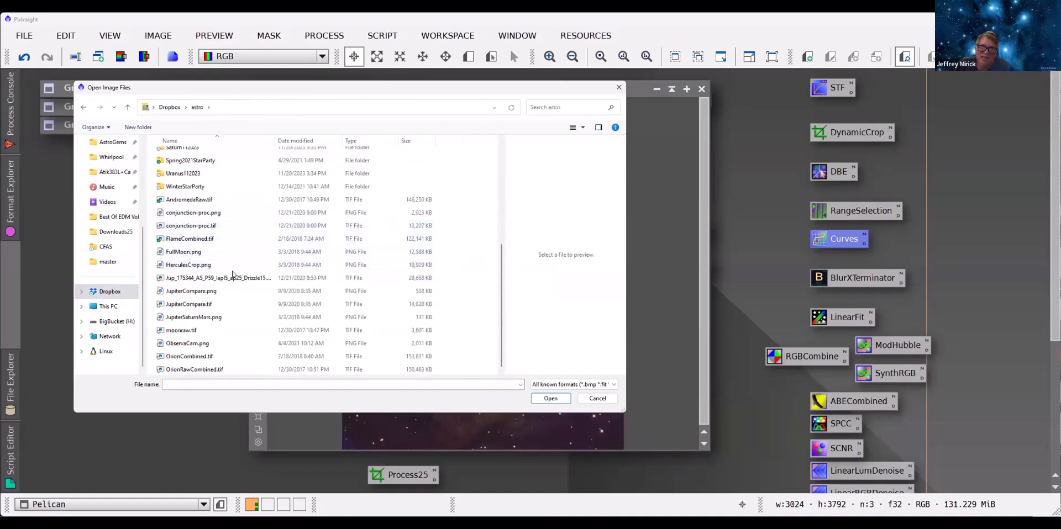
scroll(229, 277, up, 1)
scroll(219, 297, up, 1)
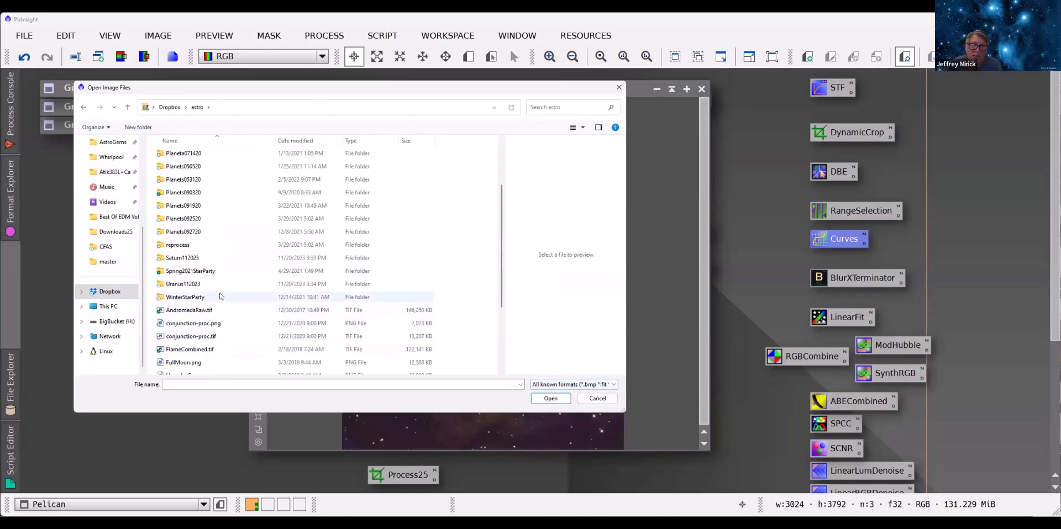
scroll(219, 297, up, 2)
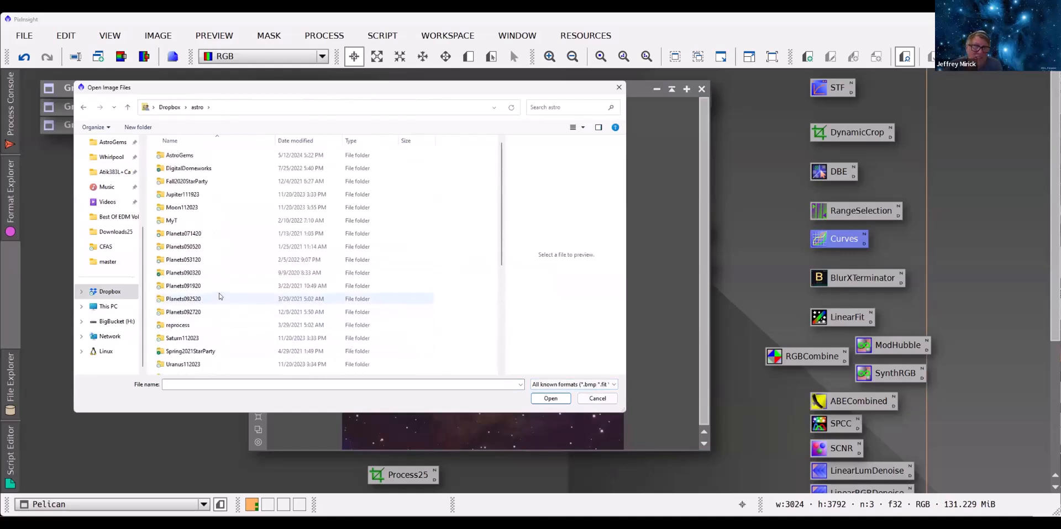
double_click(222, 158)
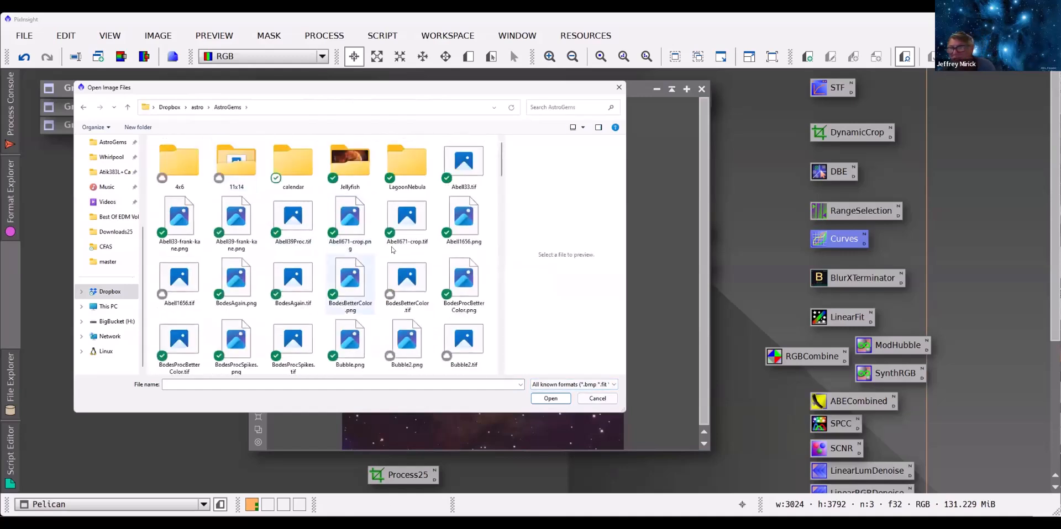
Open HorseFlameColor.png from the AstroGems folder to view it beside Pelican, and close it again
scroll(390, 251, down, 3)
scroll(391, 252, down, 5)
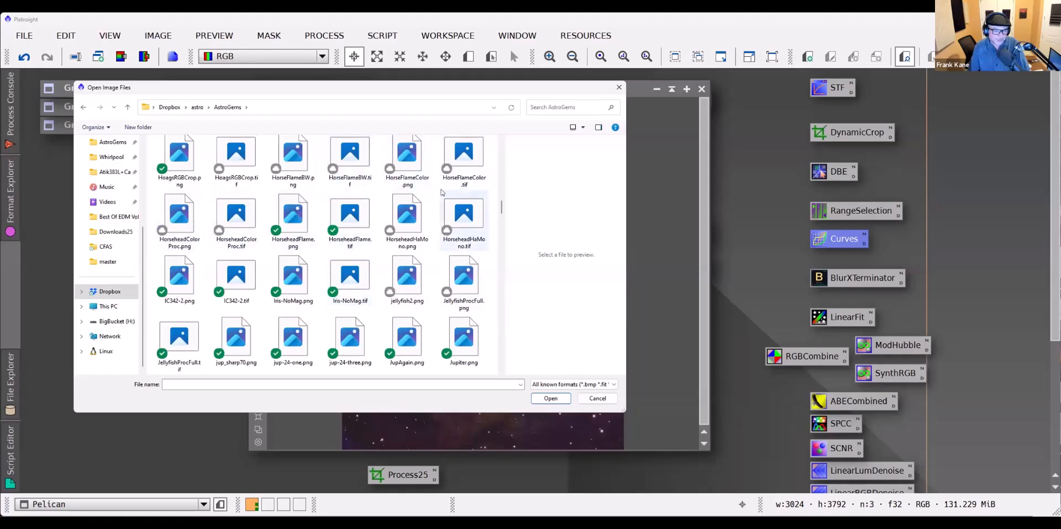
click(415, 168)
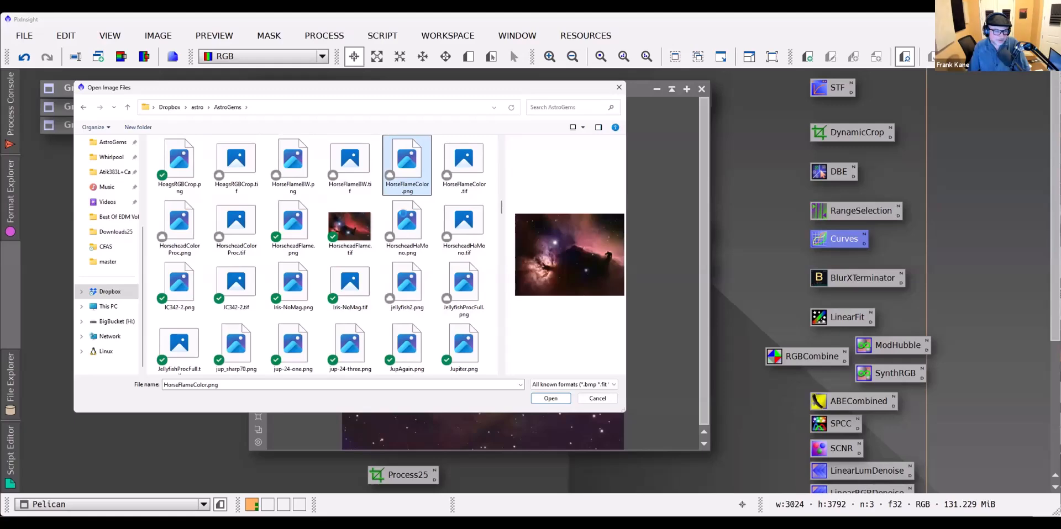
key(Return)
drag(520, 197, 407, 108)
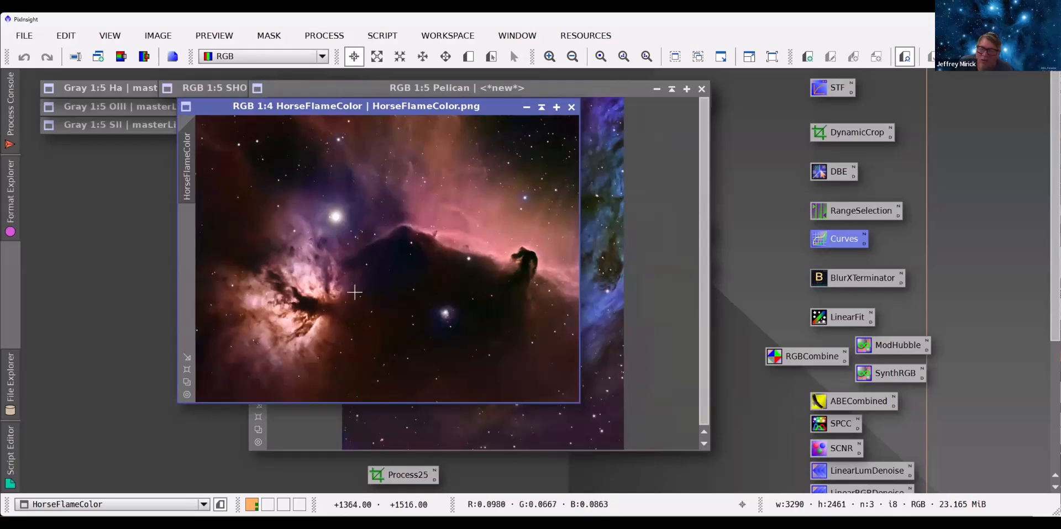
click(572, 110)
Preview HorseheadColorProc.png, HorseFlameColor.png and HorseheadHaMono.png in the AstroGems folder without opening any, and return to the Pelican image
click(25, 36)
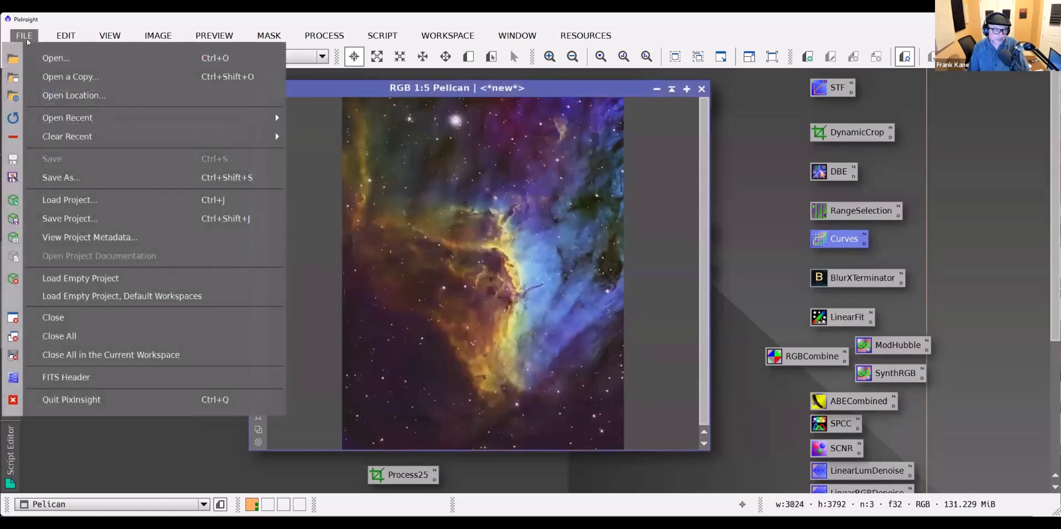
click(43, 58)
scroll(352, 232, down, 5)
scroll(351, 232, down, 5)
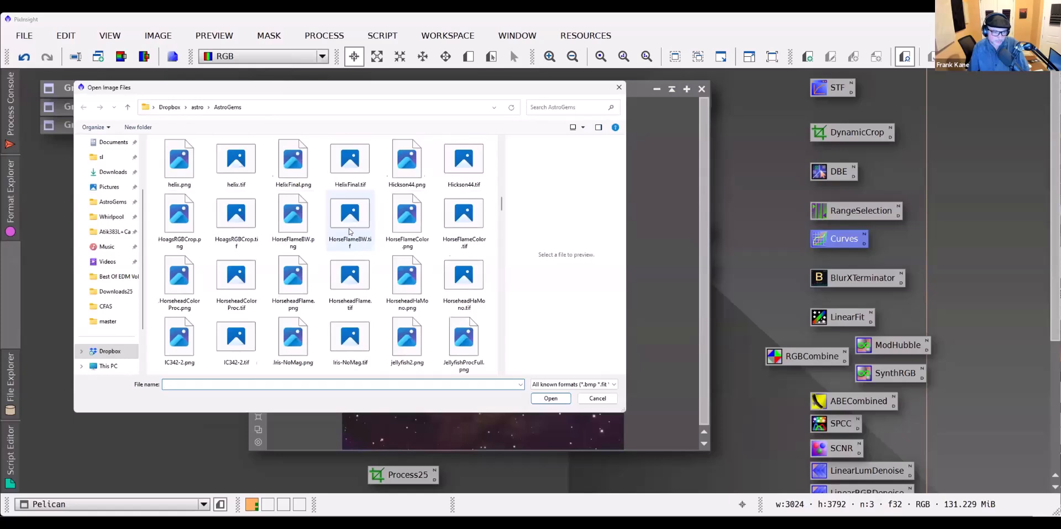
scroll(349, 232, down, 2)
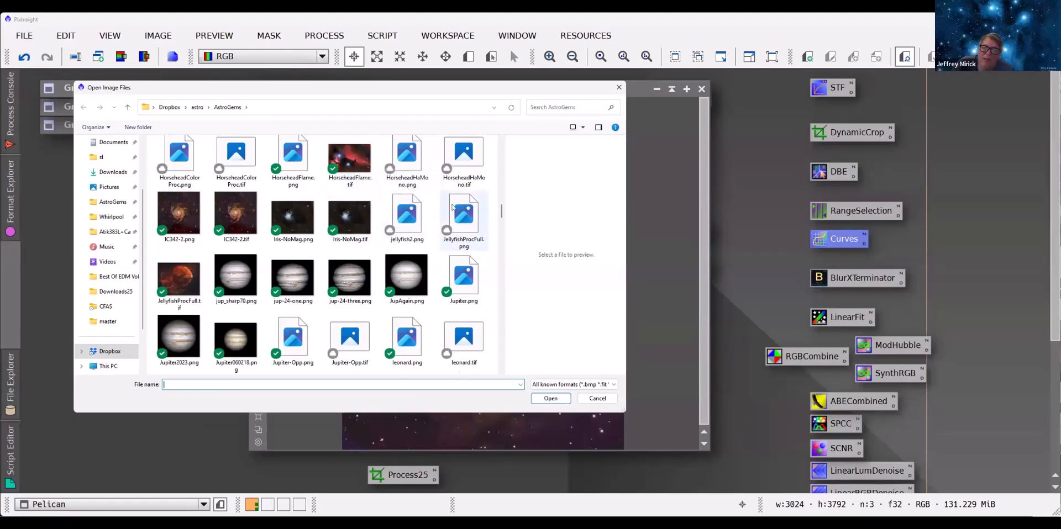
scroll(277, 233, up, 2)
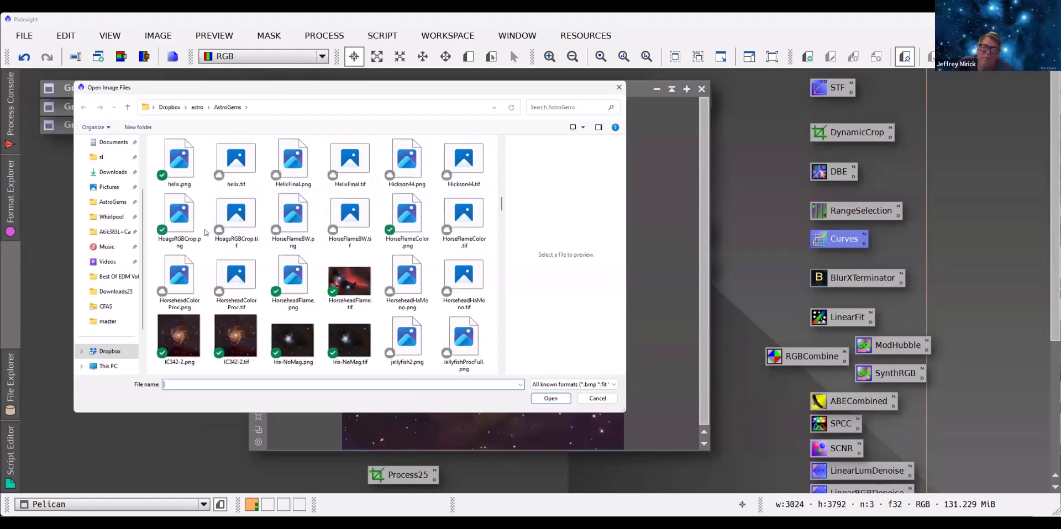
click(181, 285)
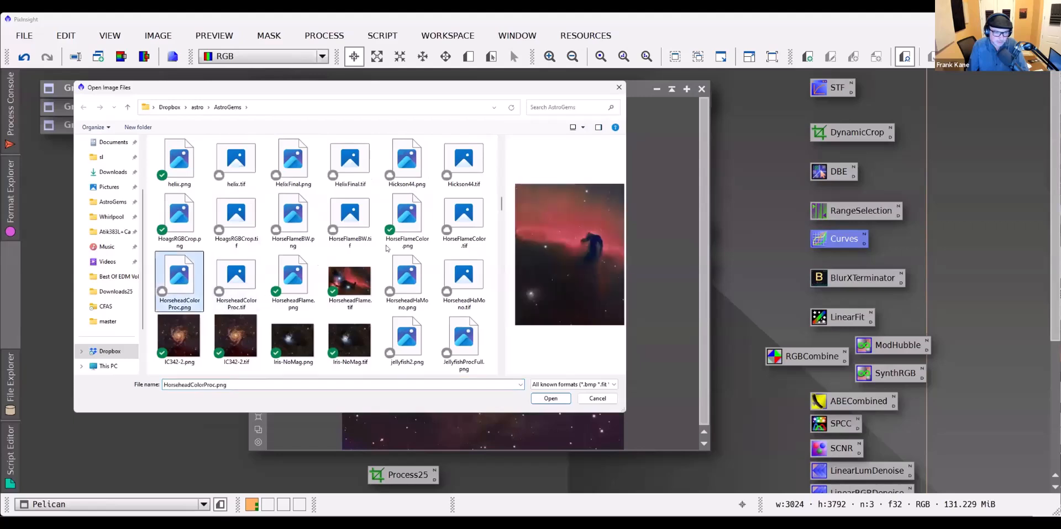
click(422, 221)
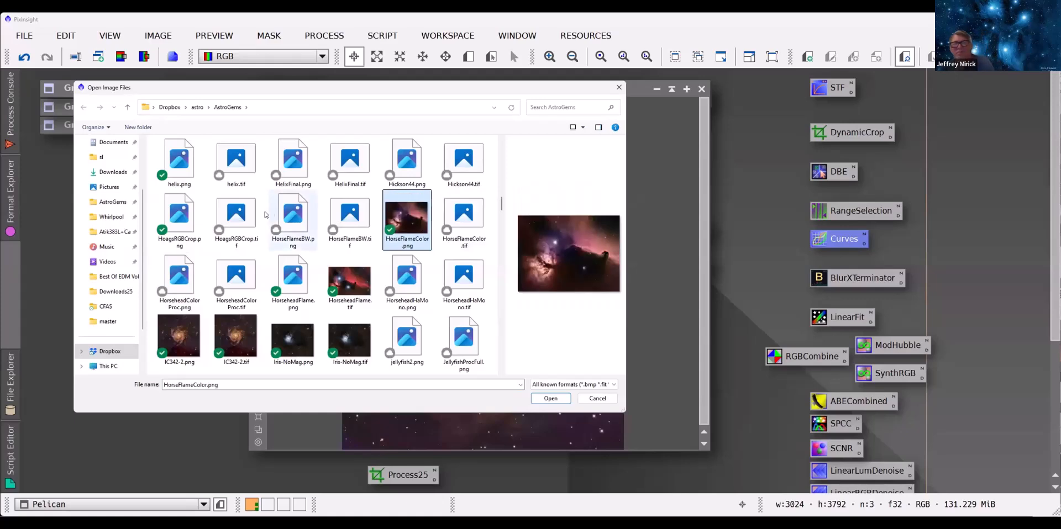
click(420, 281)
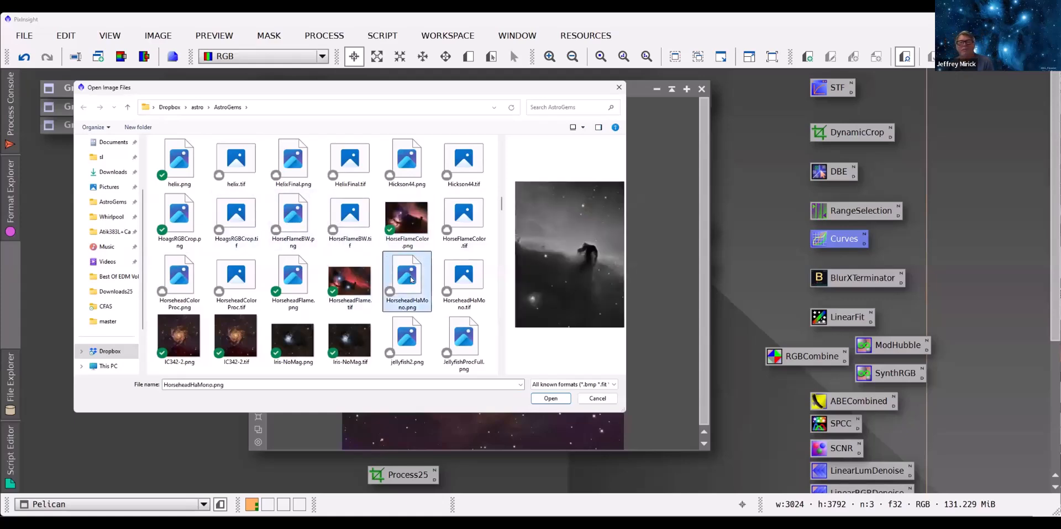
scroll(390, 271, down, 10)
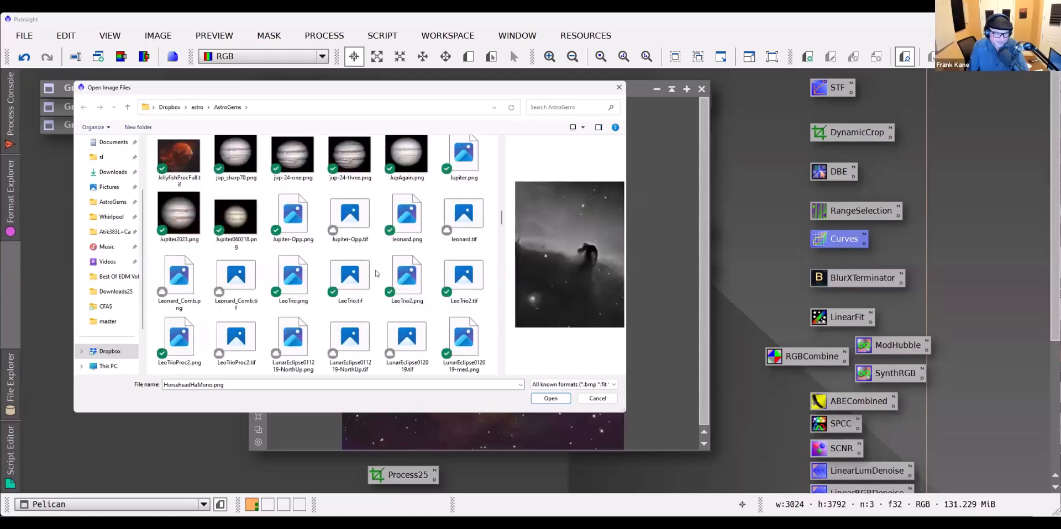
click(588, 397)
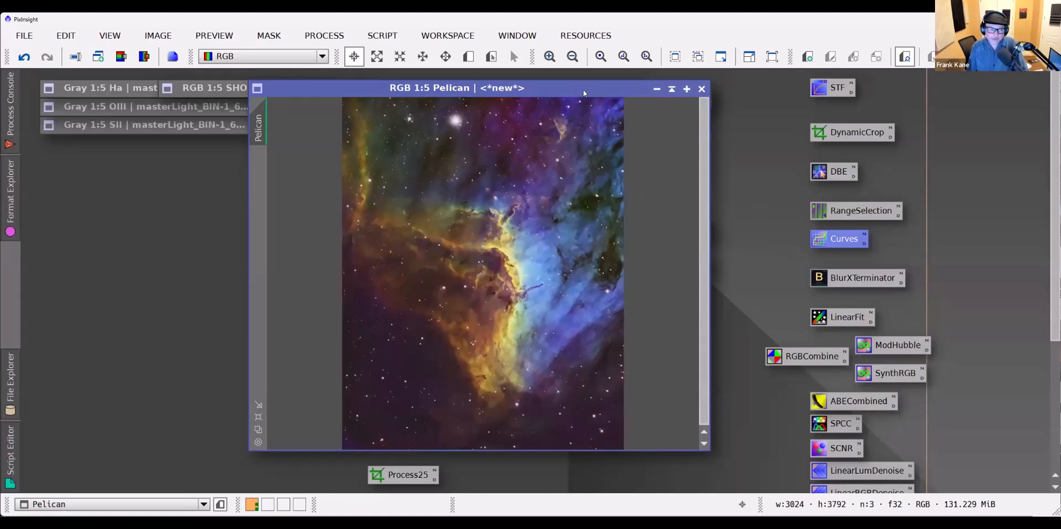
drag(575, 88, 601, 97)
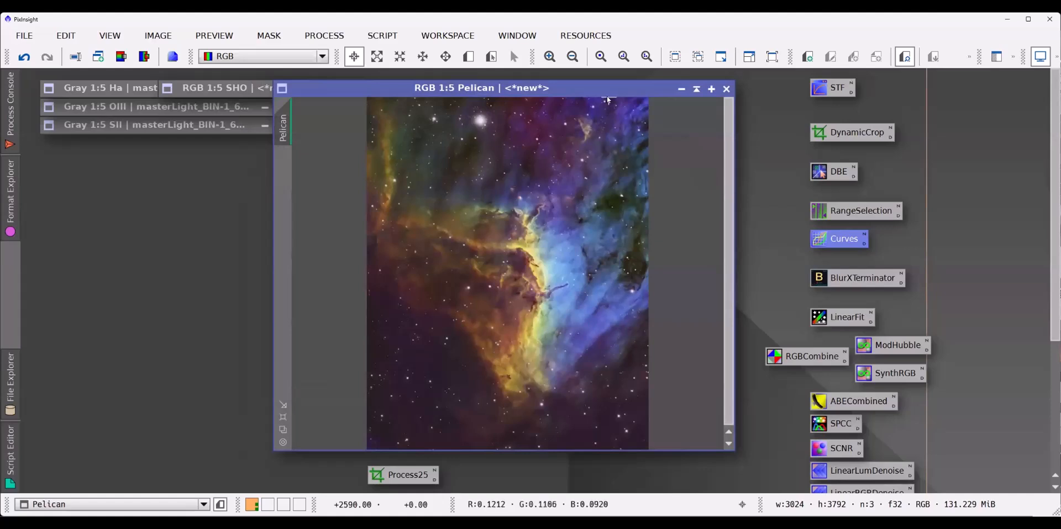